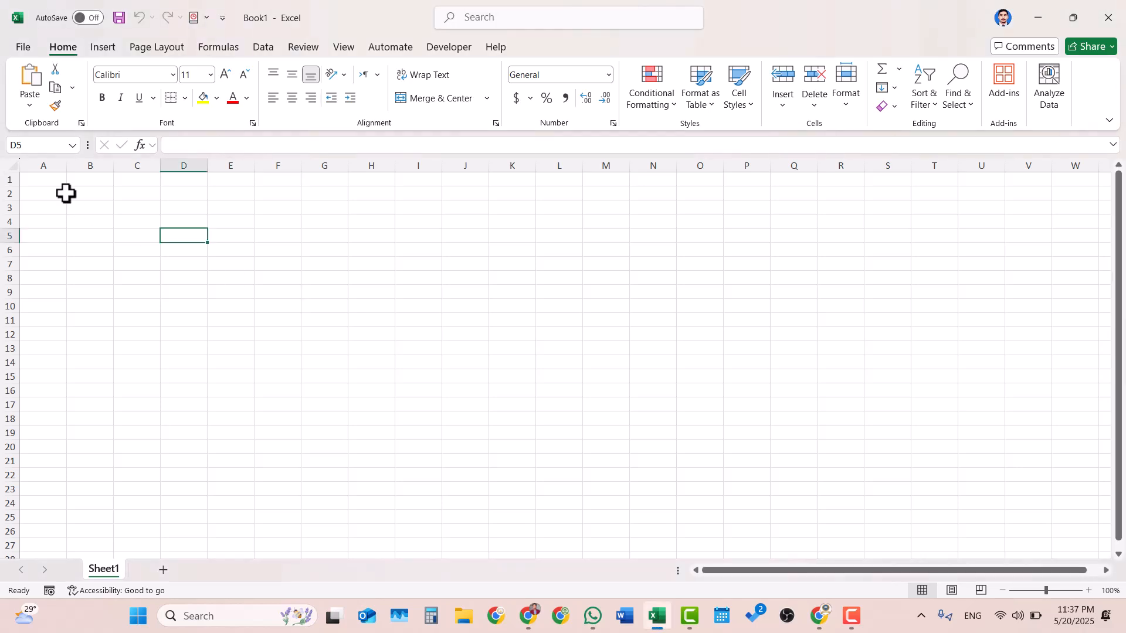
- Enter the title RACE HOSPITAL in cell A1
click(123, 209)
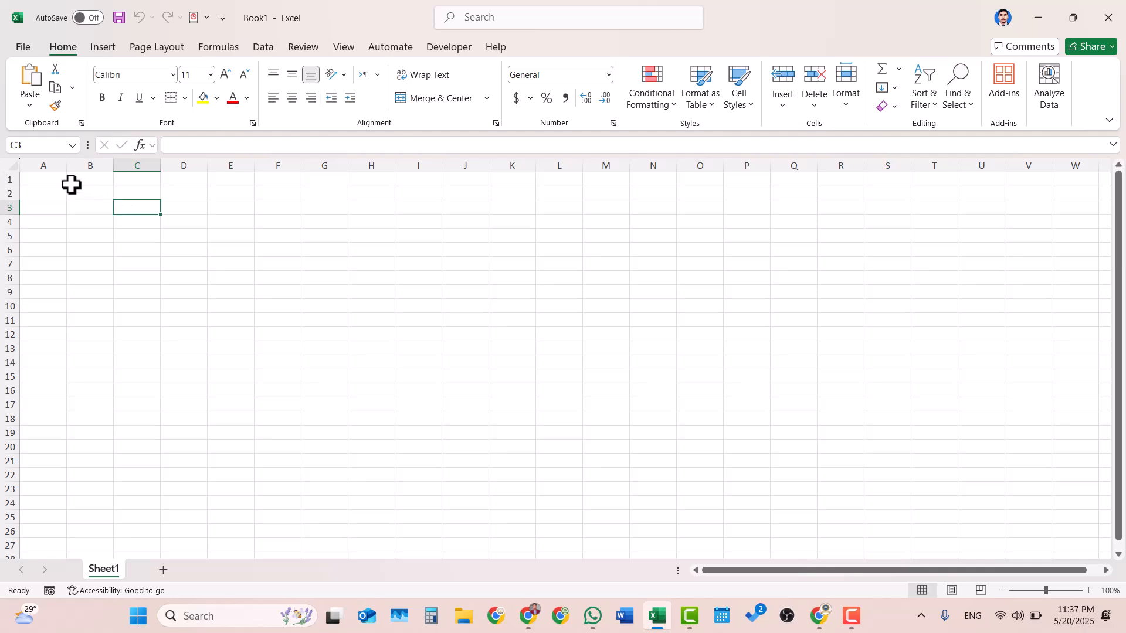
click(50, 181)
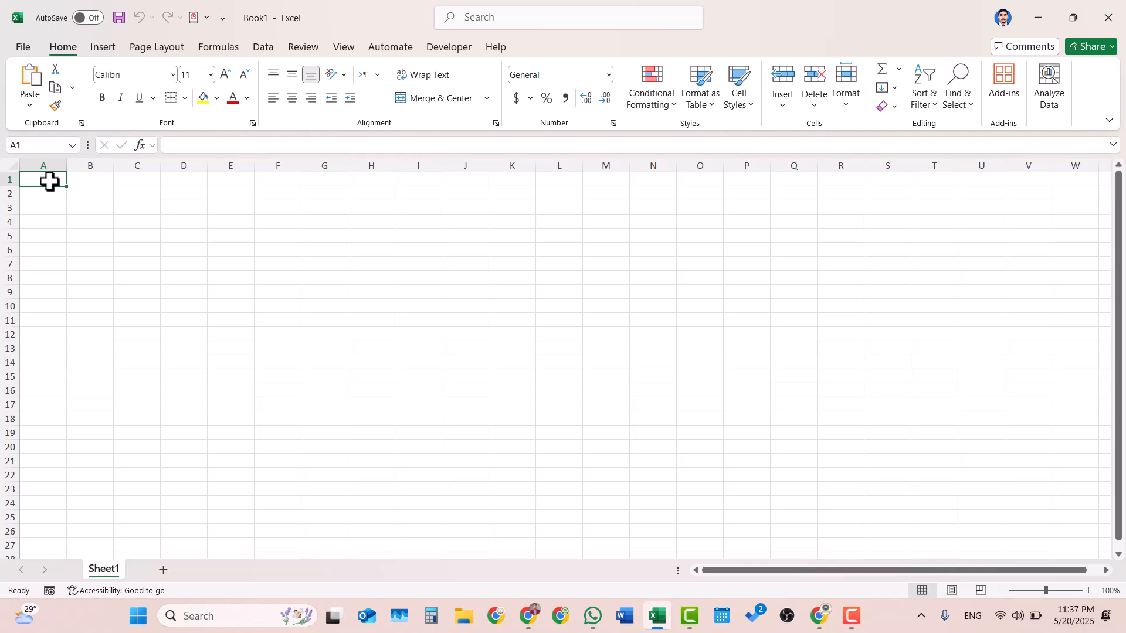
text(RAC)
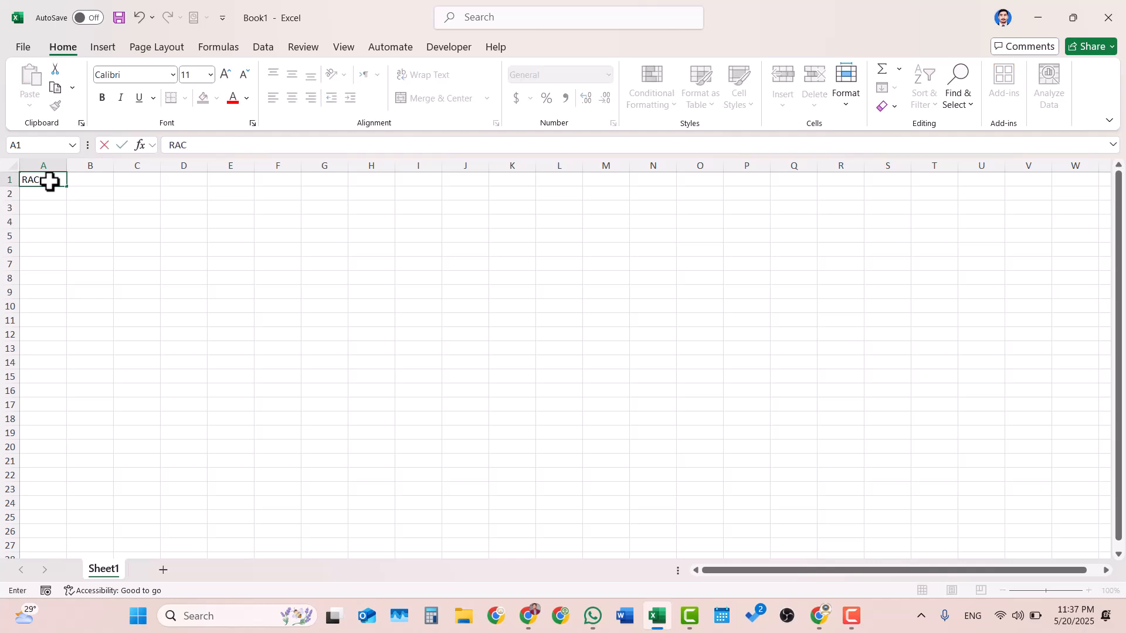
text(E ACADEM)
key(BackSpace)
key(BackSpace)
key(BackSpace)
key(BackSpace)
key(BackSpace)
key(BackSpace)
key(BackSpace)
key(BackSpace)
text(HOSPITAL)
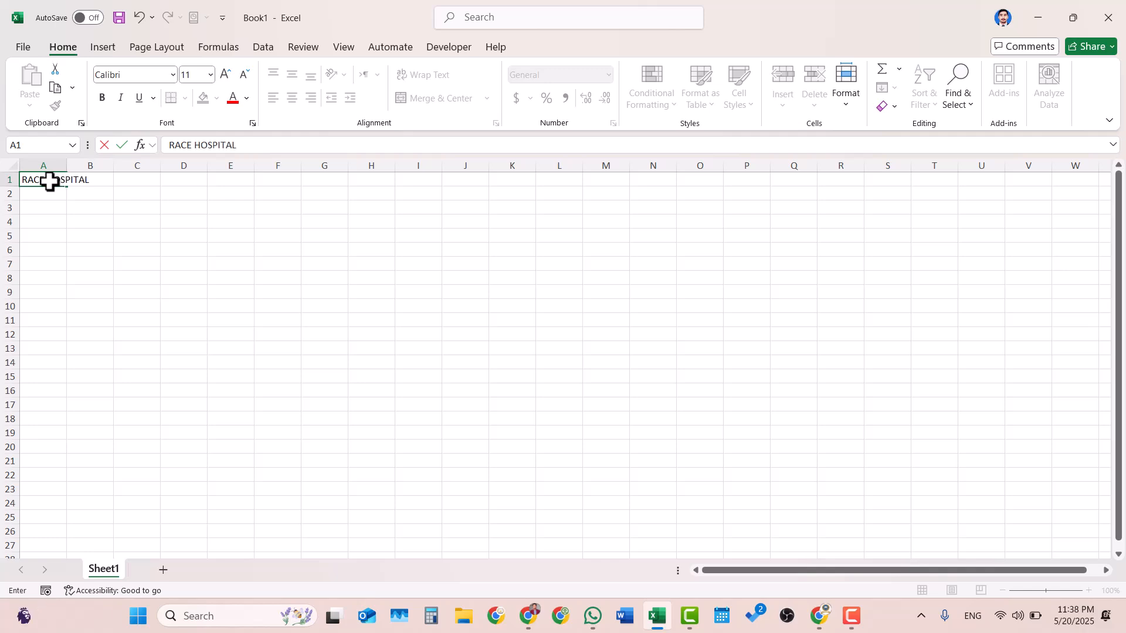
click(89, 195)
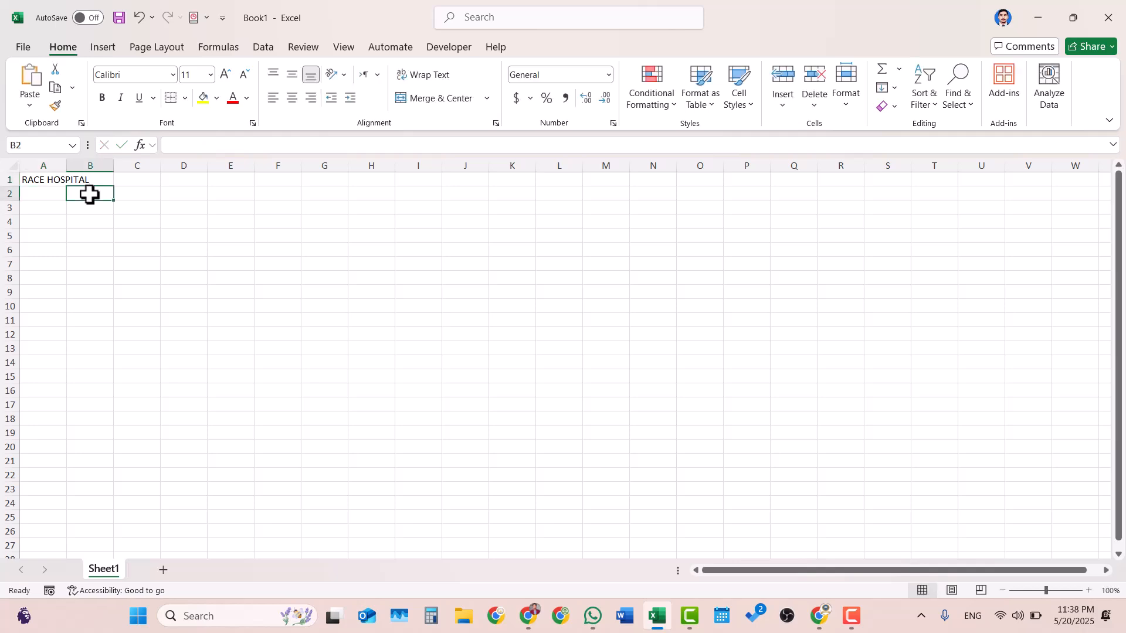
- Enter the subtitle DR OPD SCHEDULE in cell A2
click(47, 193)
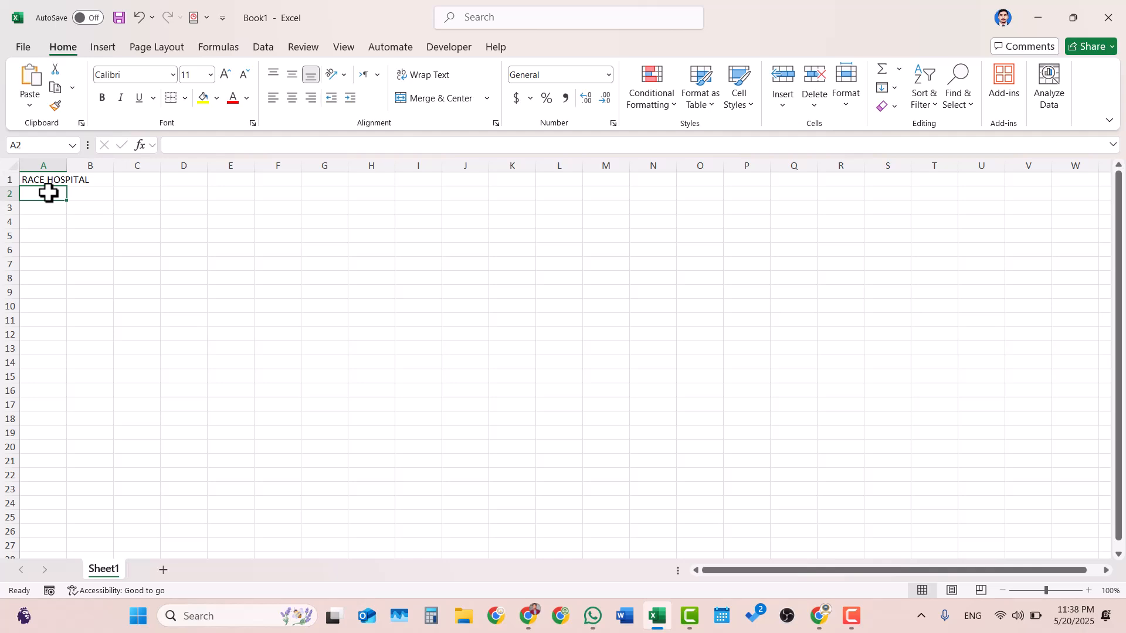
text(DR)
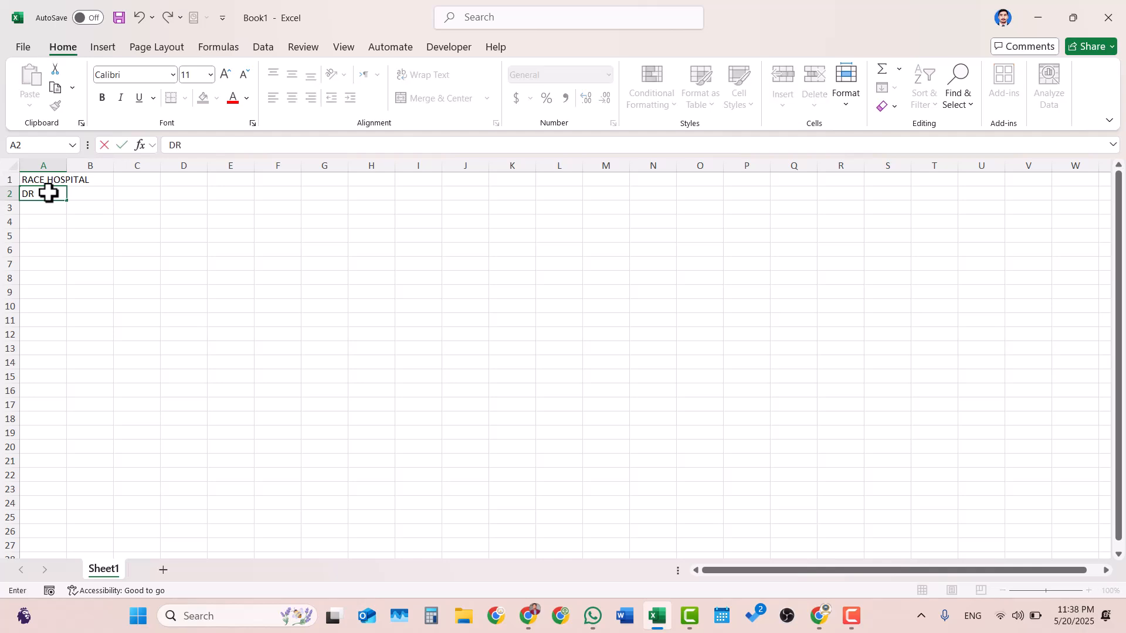
text( OPD SCHEDULE)
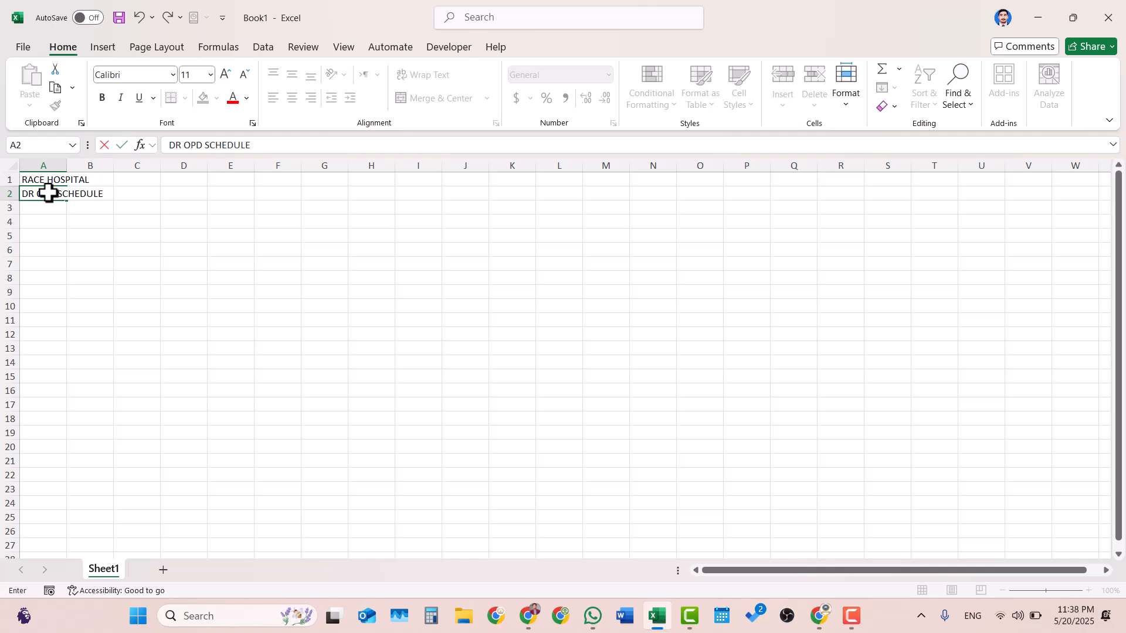
key(ctrl+Return)
click(169, 248)
click(51, 179)
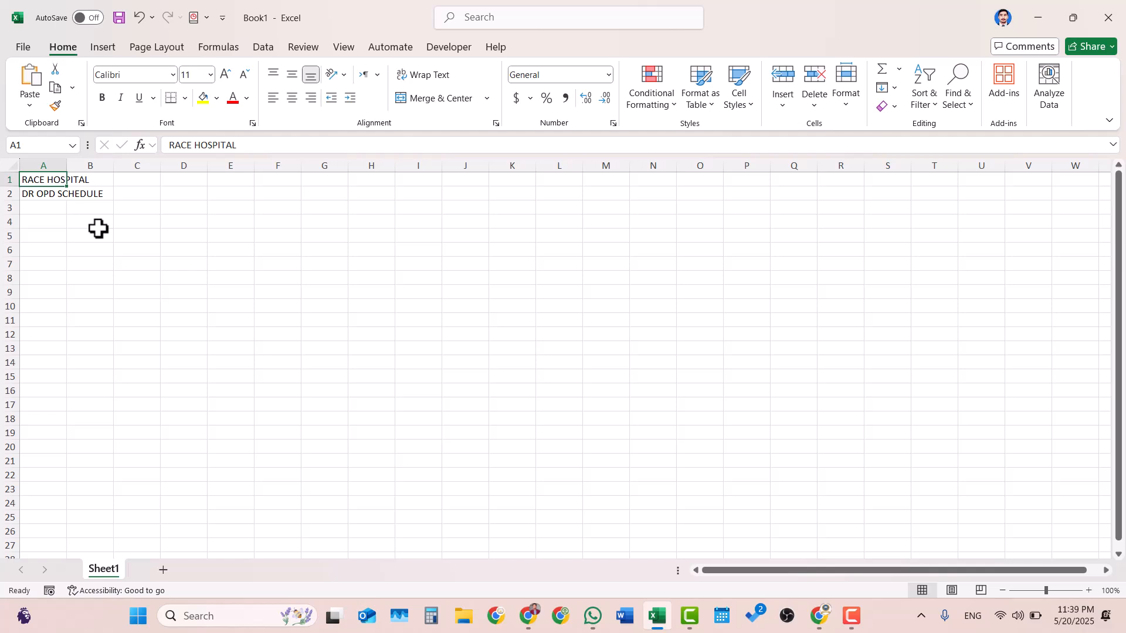
click(55, 196)
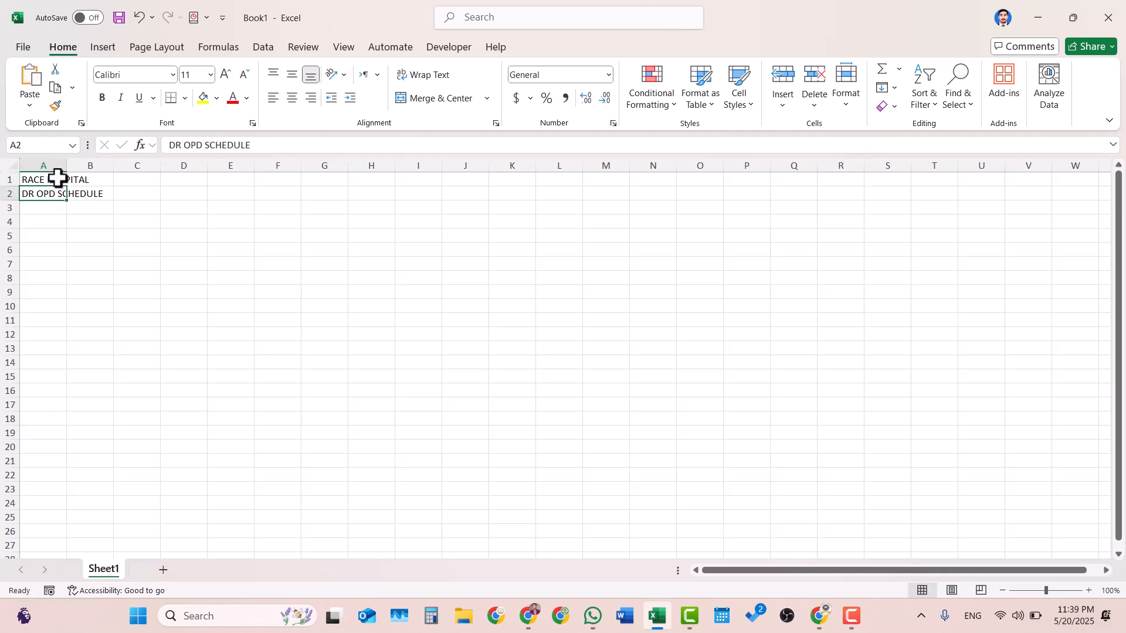
click(58, 210)
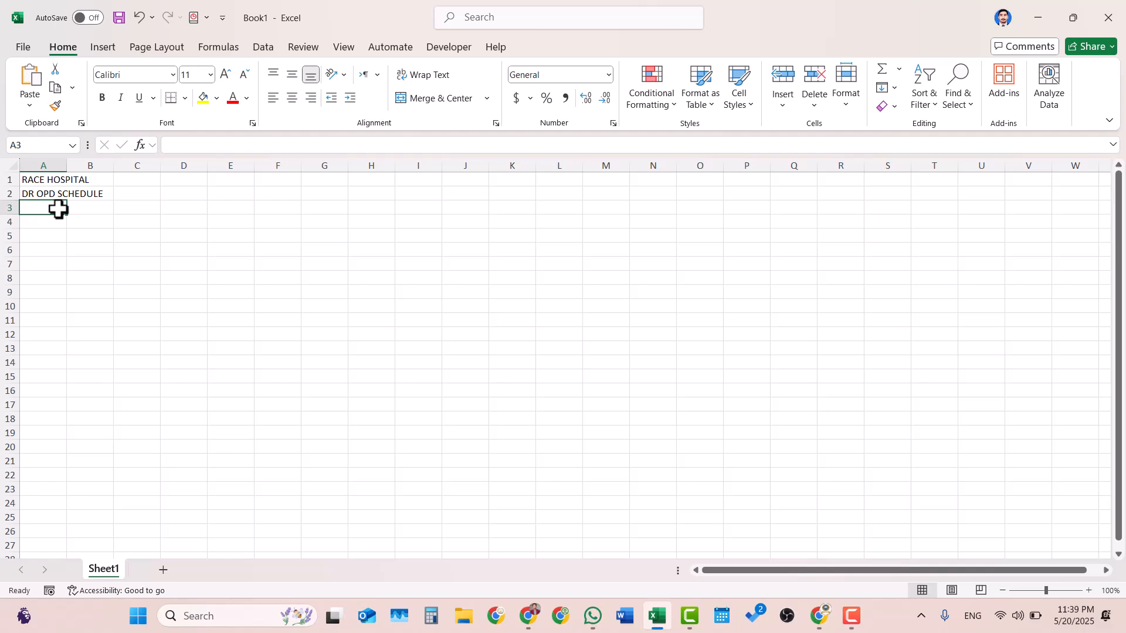
text(S)
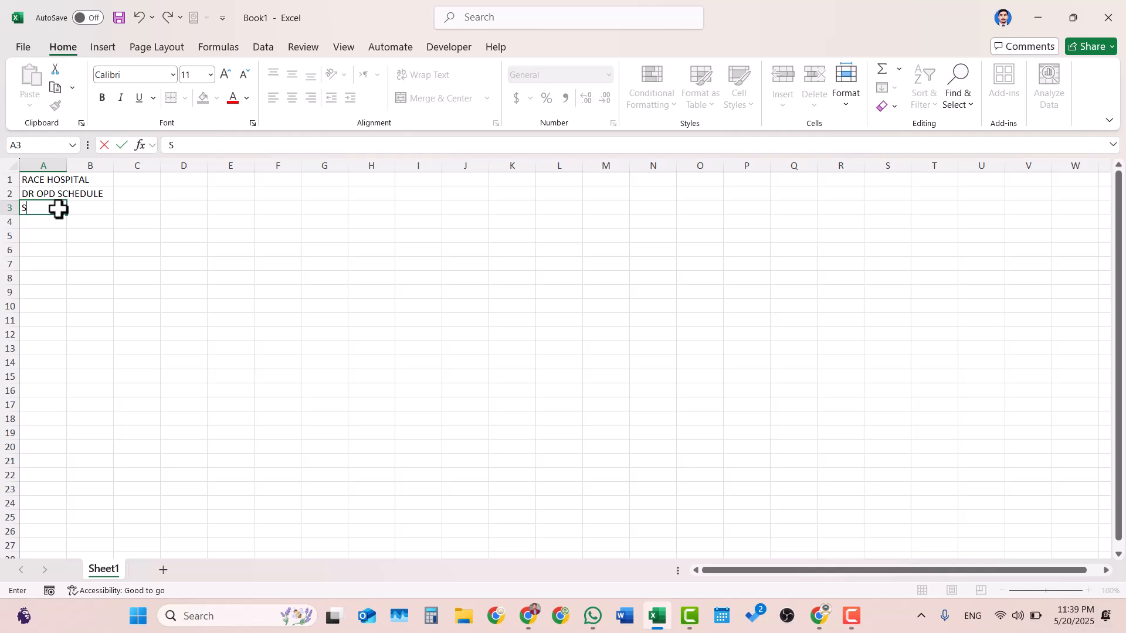
text(. No)
key(Tab)
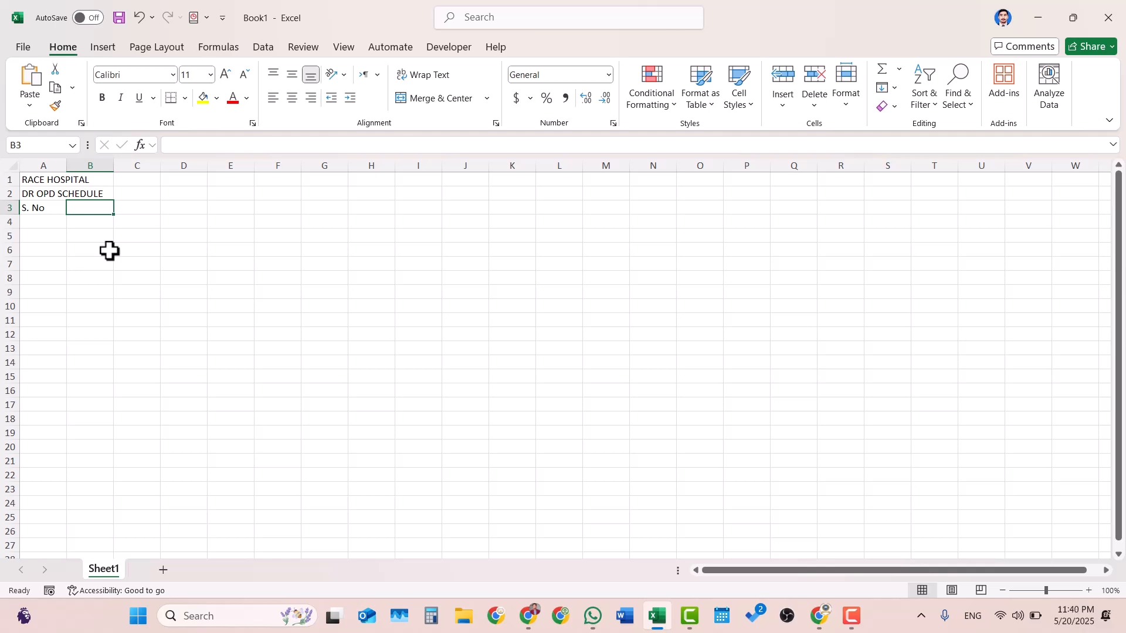
key(Left)
key(BackSpace)
key(Tab)
key(Left)
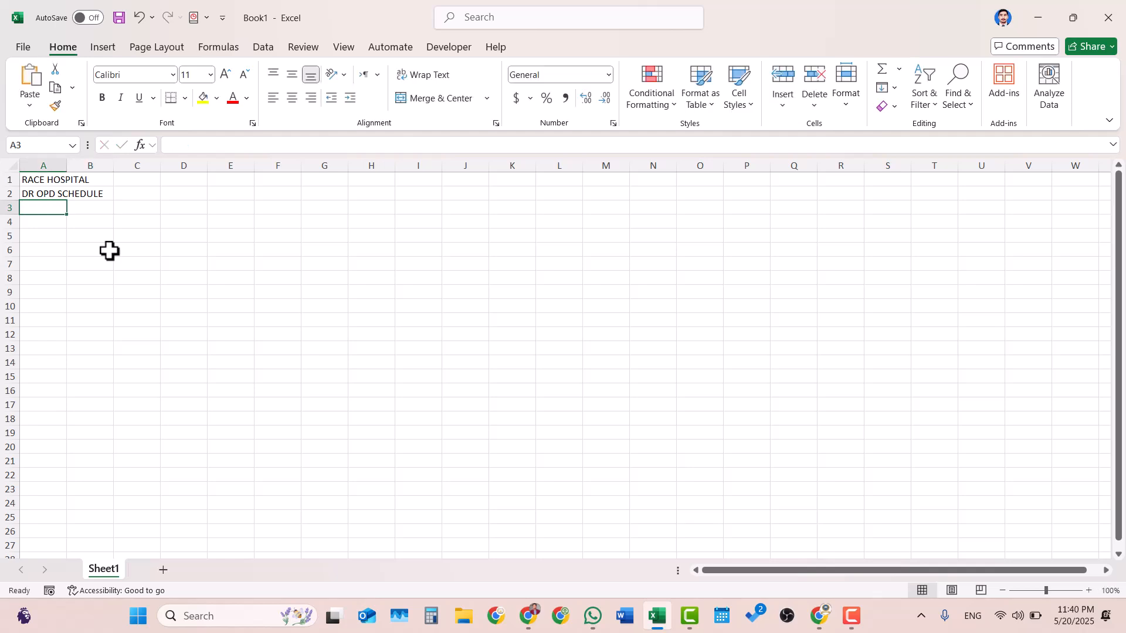
- Consult the doctor-type search results in Chrome, return to Excel and enter CARDIOLOGIST in cell A3
click(530, 617)
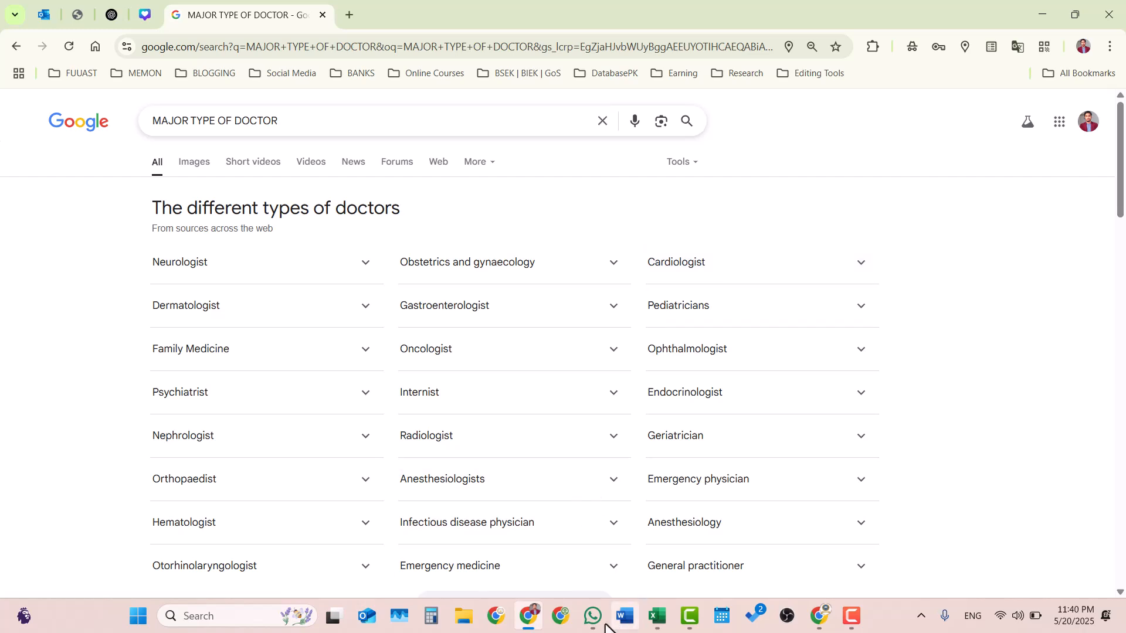
click(655, 623)
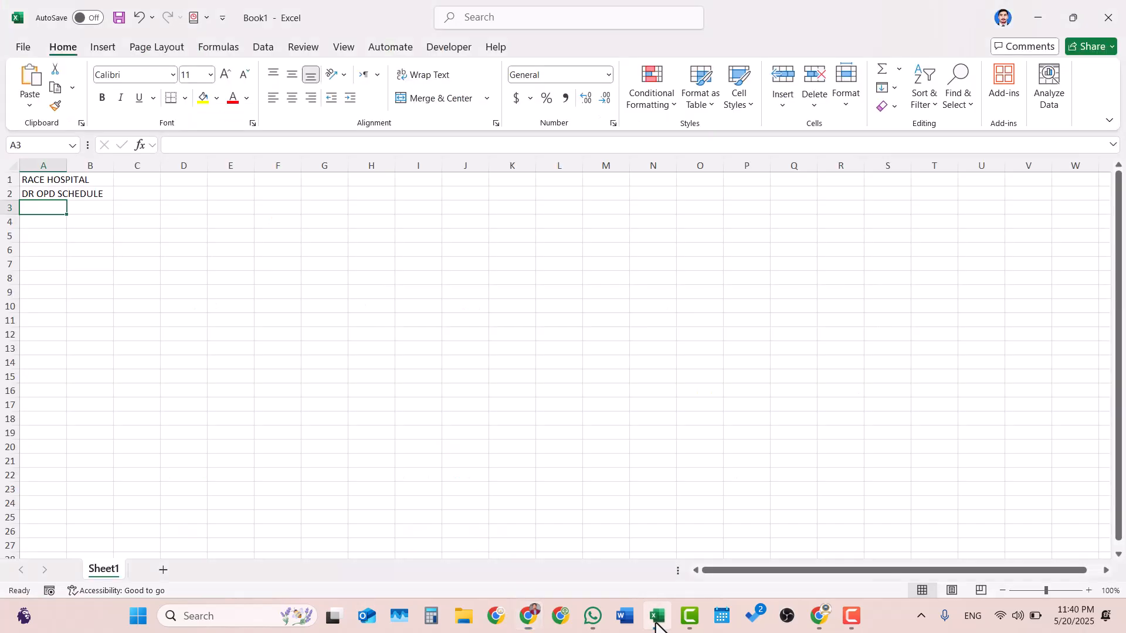
text(CA)
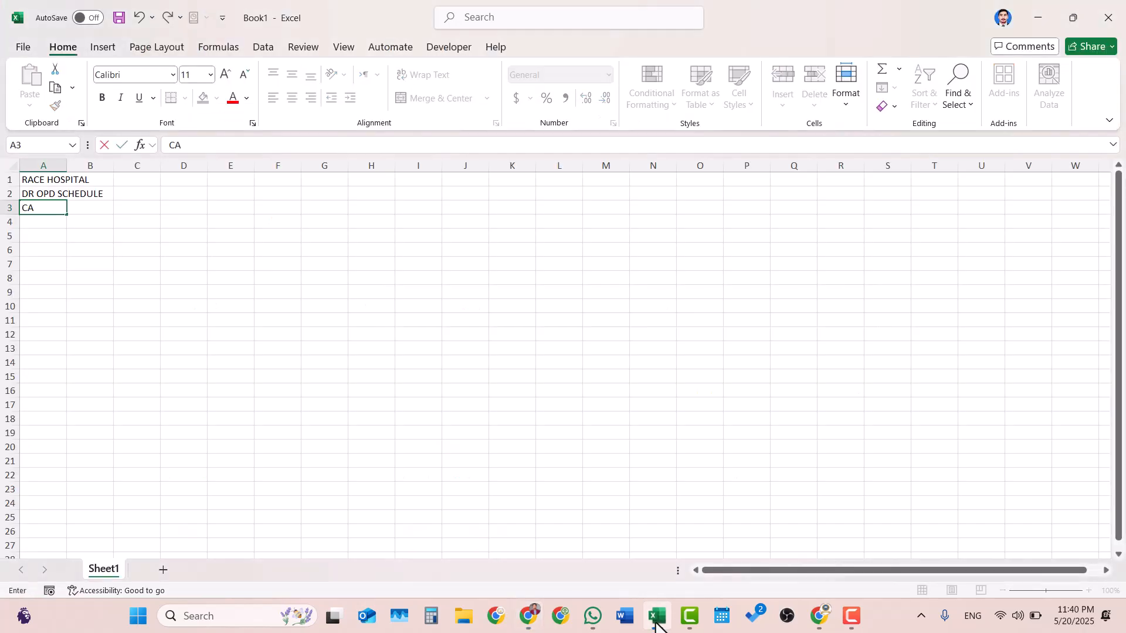
text(RDIOLOGIST)
key(Tab)
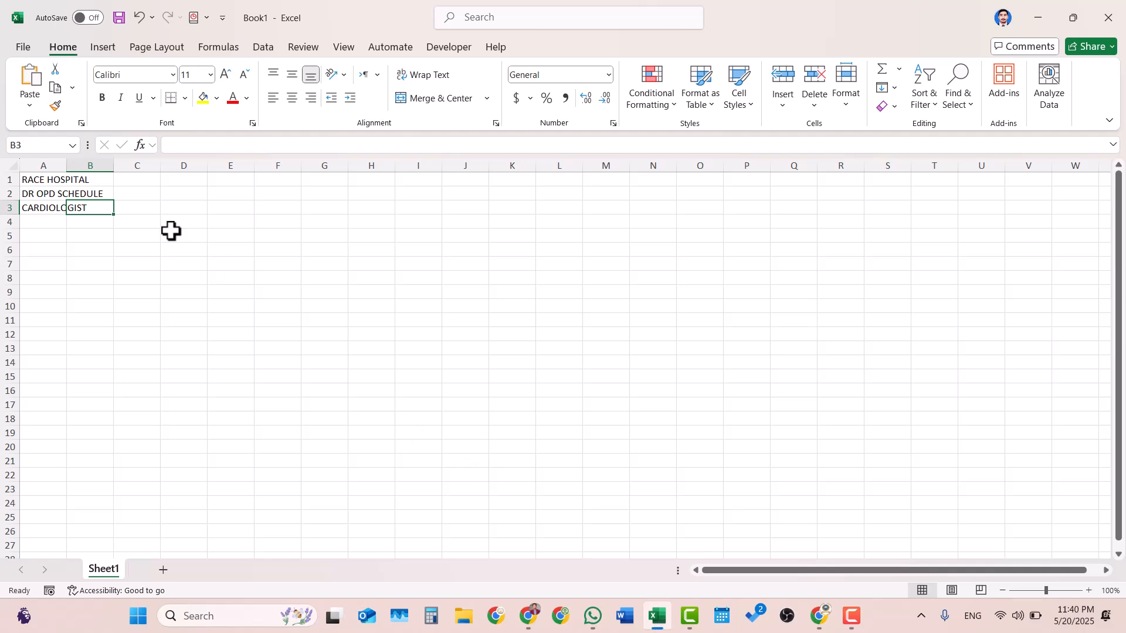
- Move the CARDIOLOGIST entry from cell A3 to cell B3
click(43, 180)
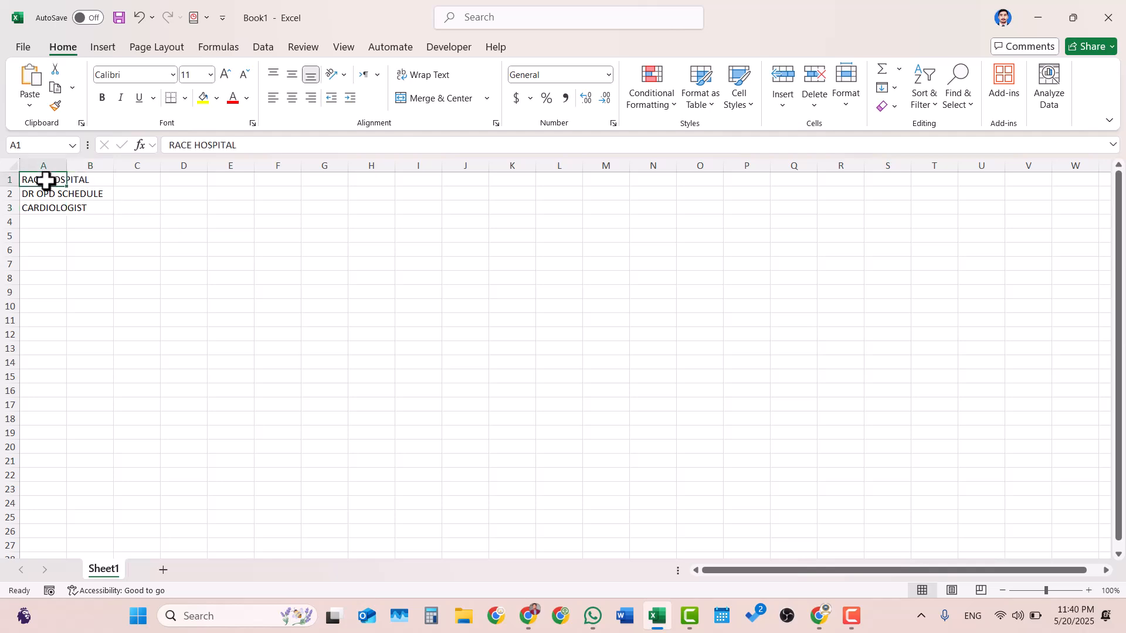
click(53, 209)
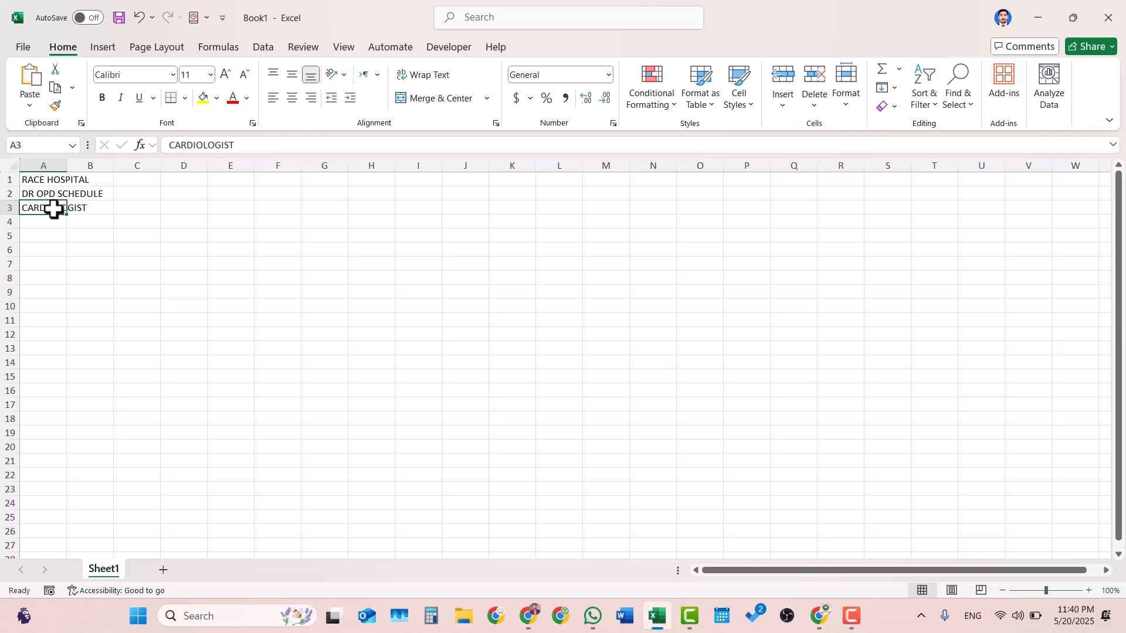
drag(52, 214, 78, 212)
double_click(43, 206)
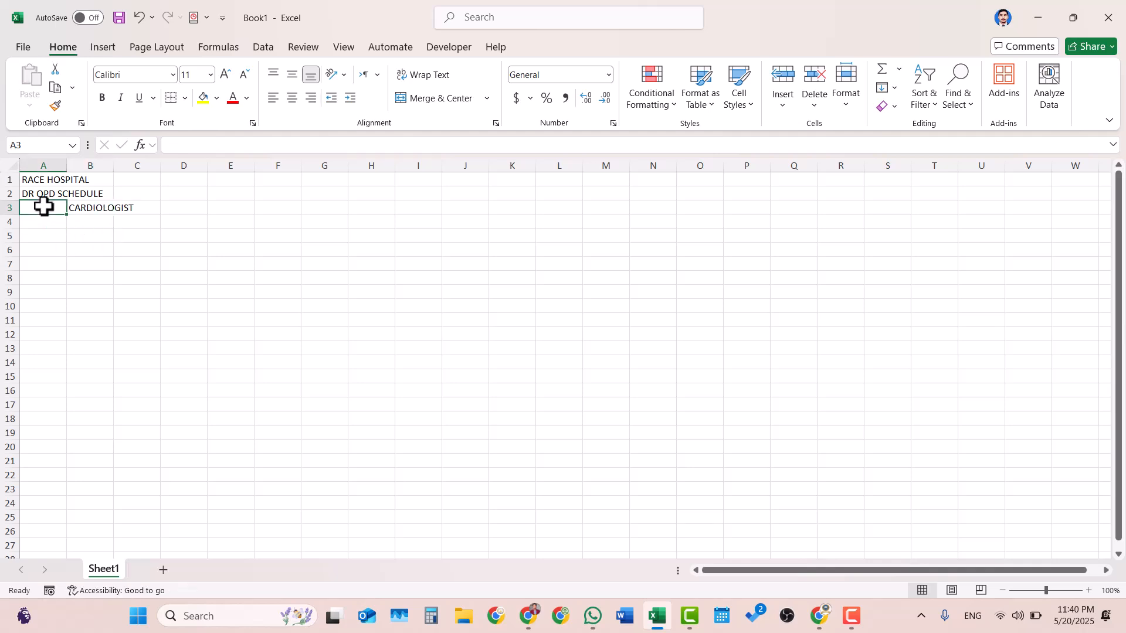
click(68, 350)
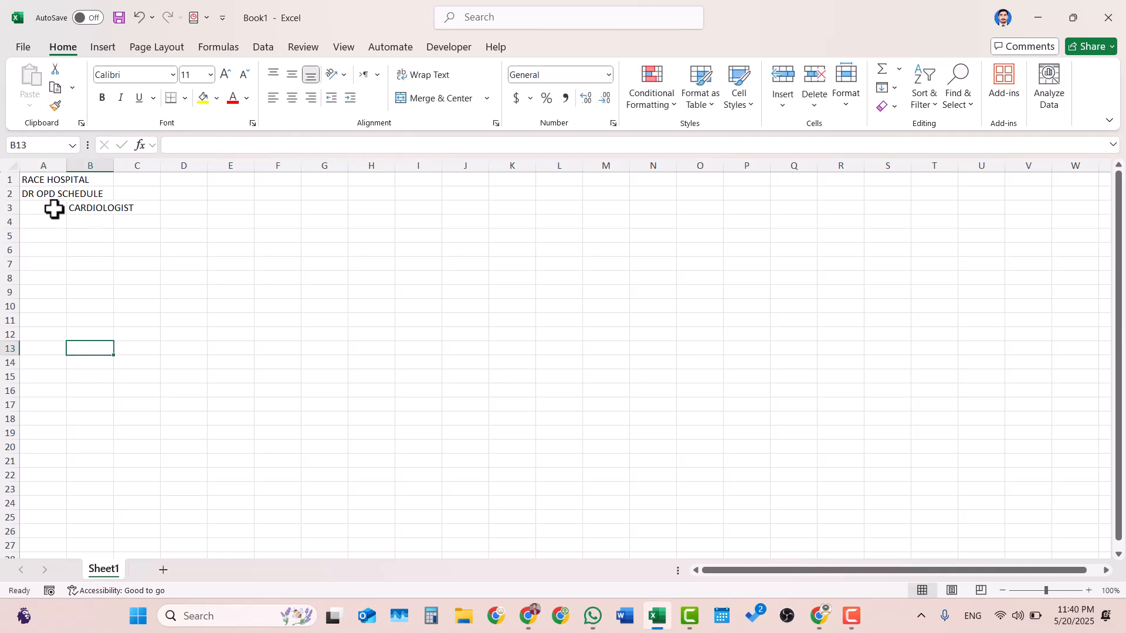
drag(53, 209, 60, 312)
click(152, 306)
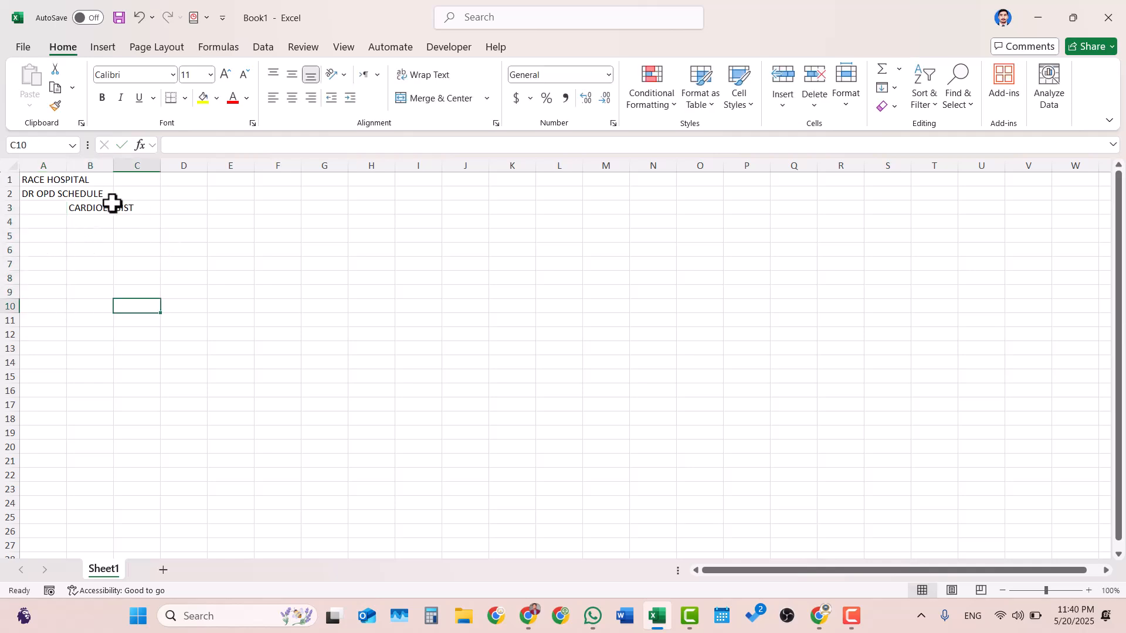
click(82, 204)
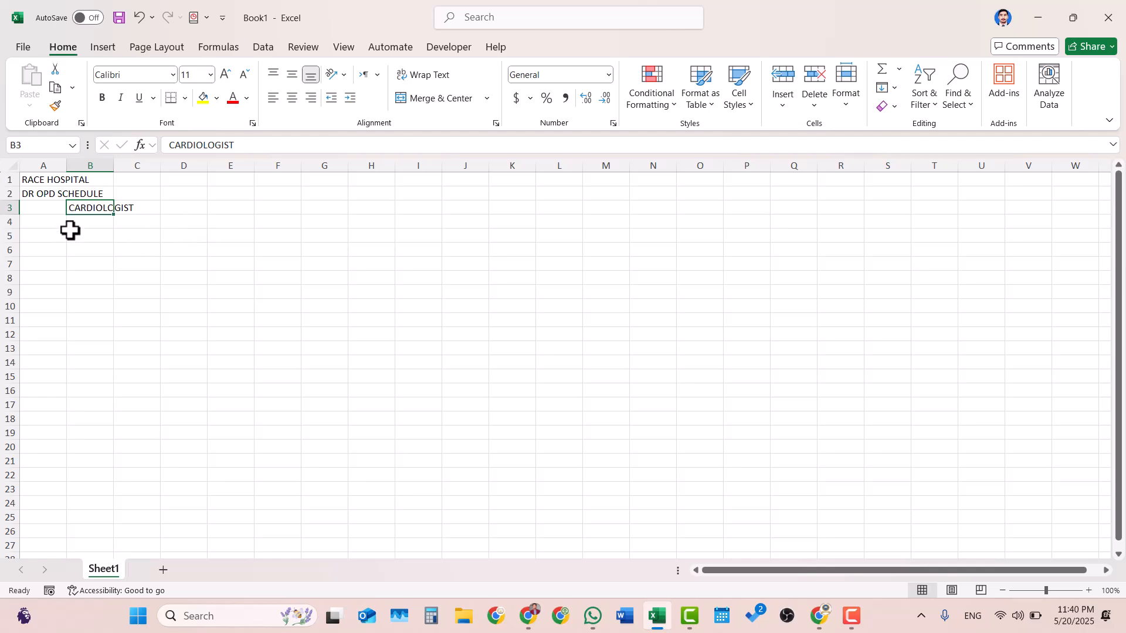
click(25, 181)
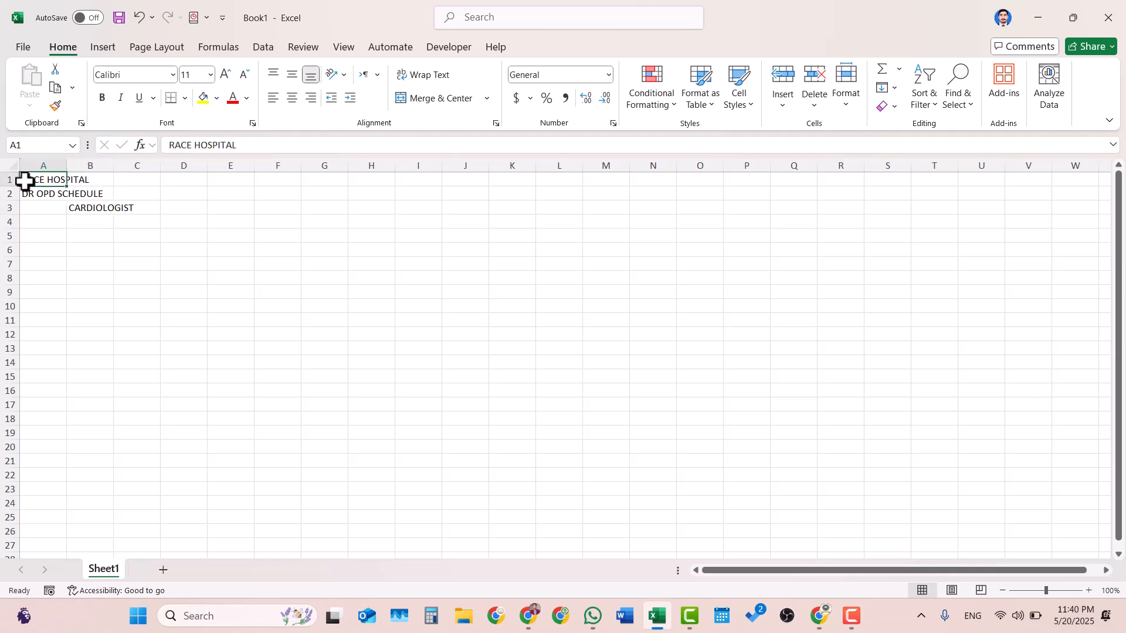
click(50, 197)
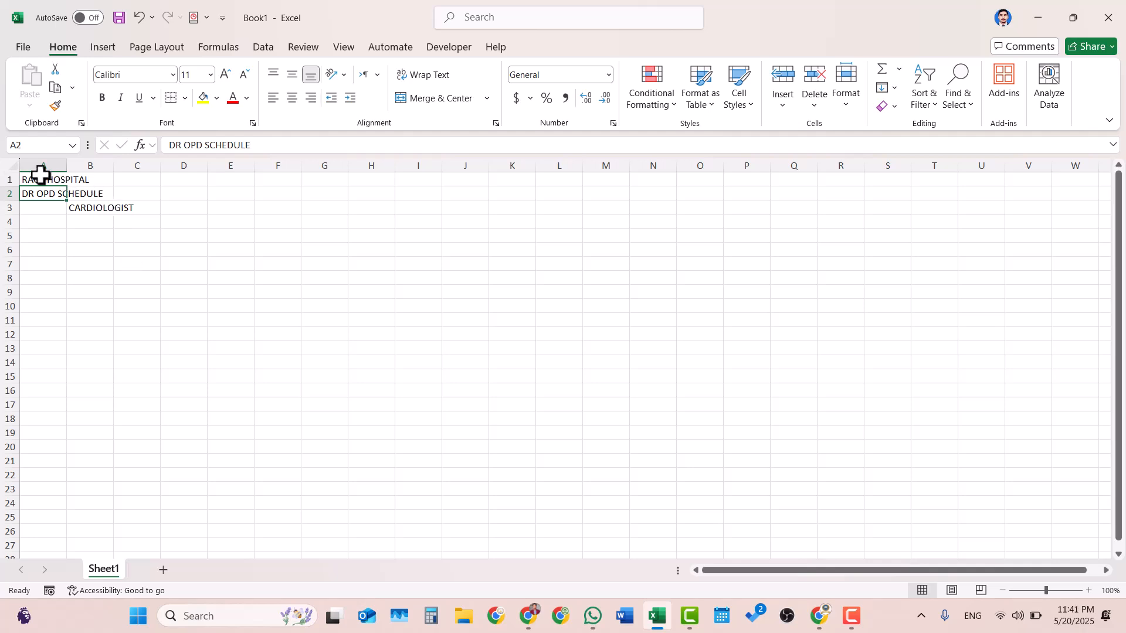
click(39, 177)
click(169, 207)
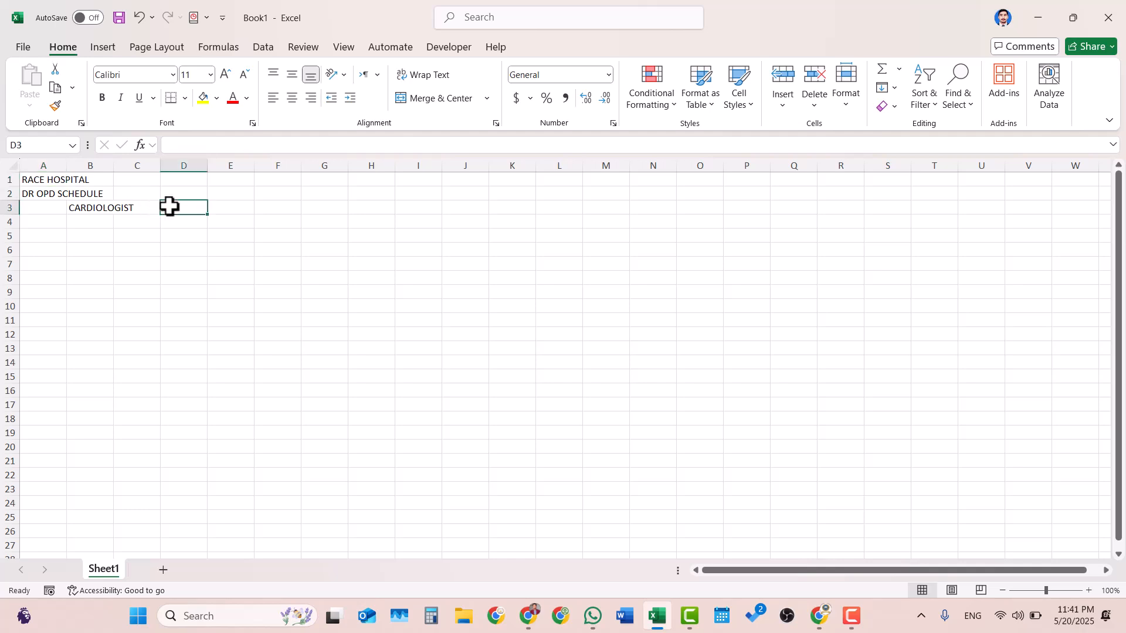
- Select cell C3 and switch the input language to Urdu (Pakistan)
click(141, 211)
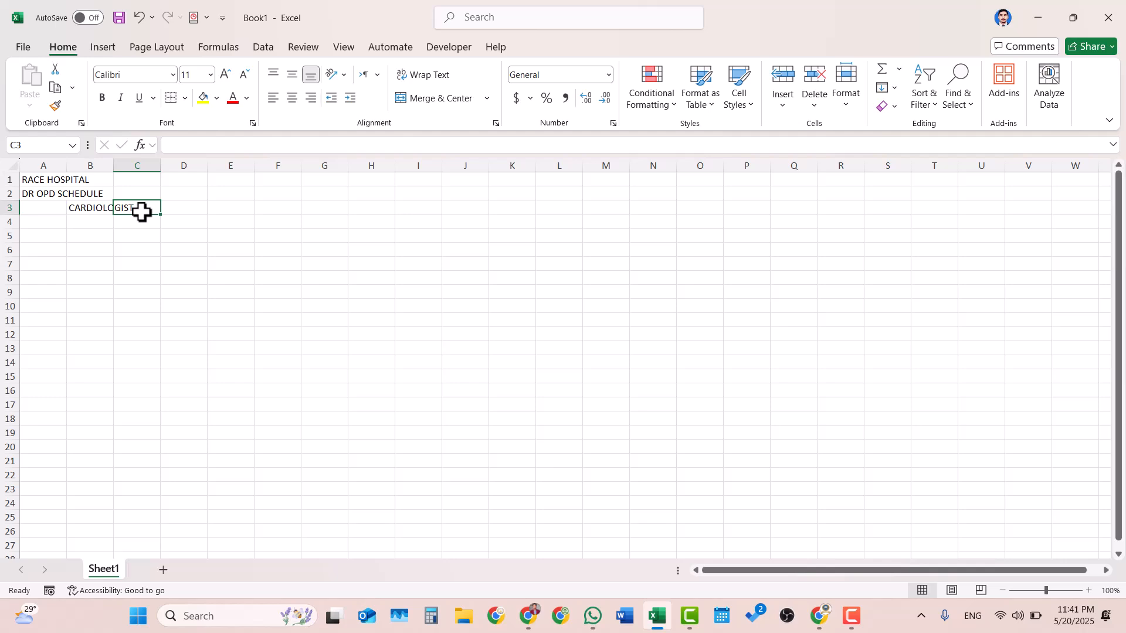
key(super+space)
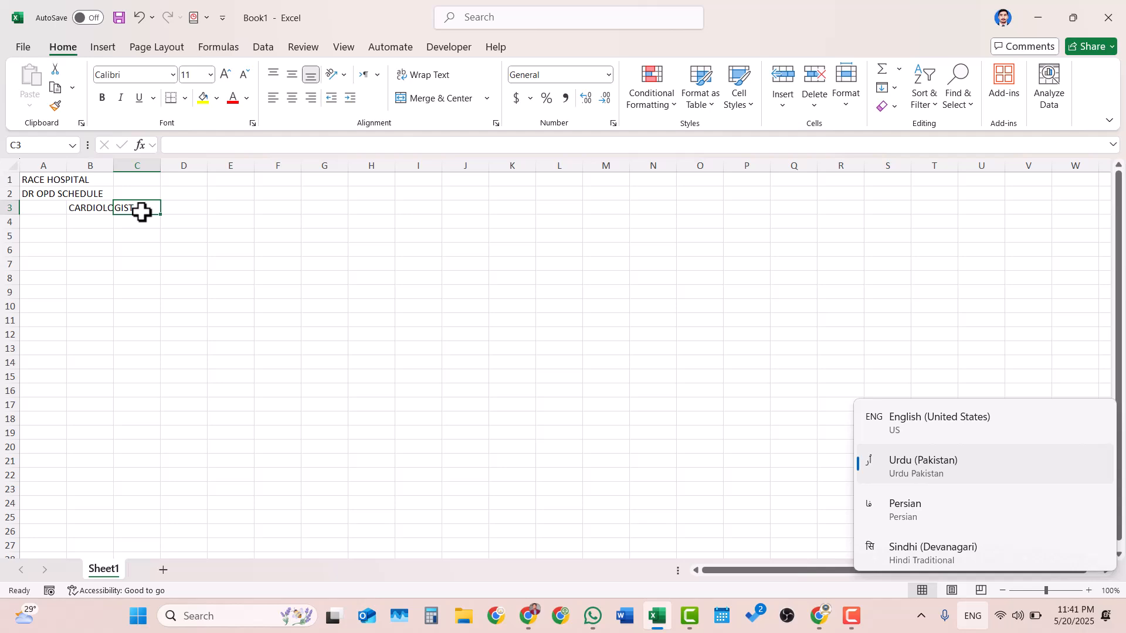
key(super+space)
key(super+space)
key(super+space)
key(super+space)
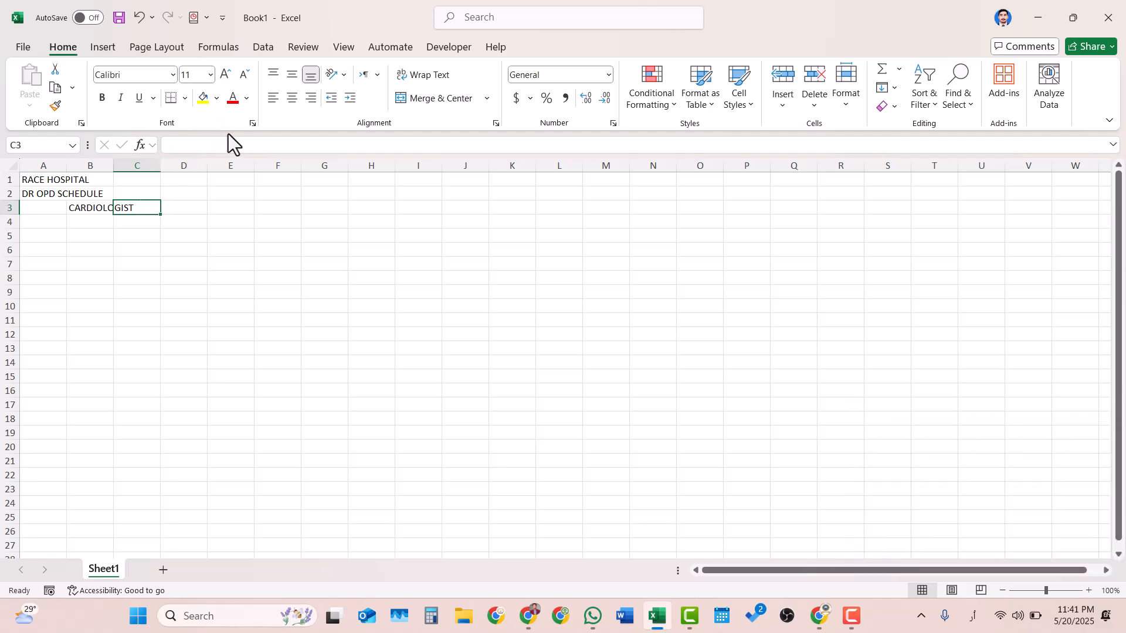
- Enter the Urdu text دل کے امراض in cell C3, beside CARDIOLOGIST
text(س)
key(BackSpace)
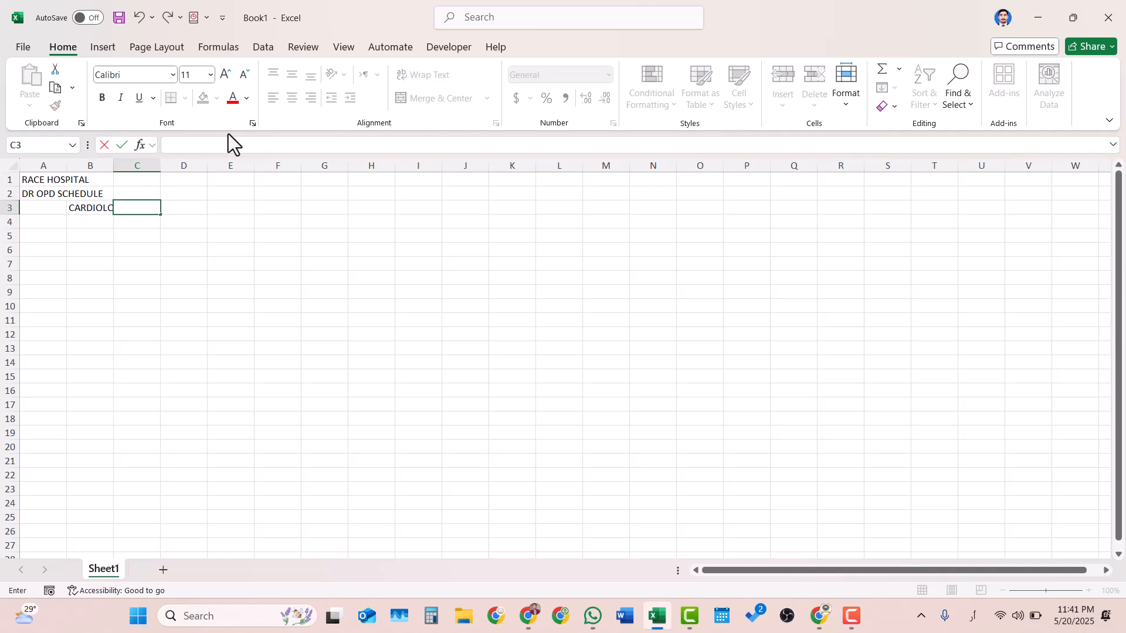
text(دل)
text( کے ام)
text(ر)
text(اذ)
key(BackSpace)
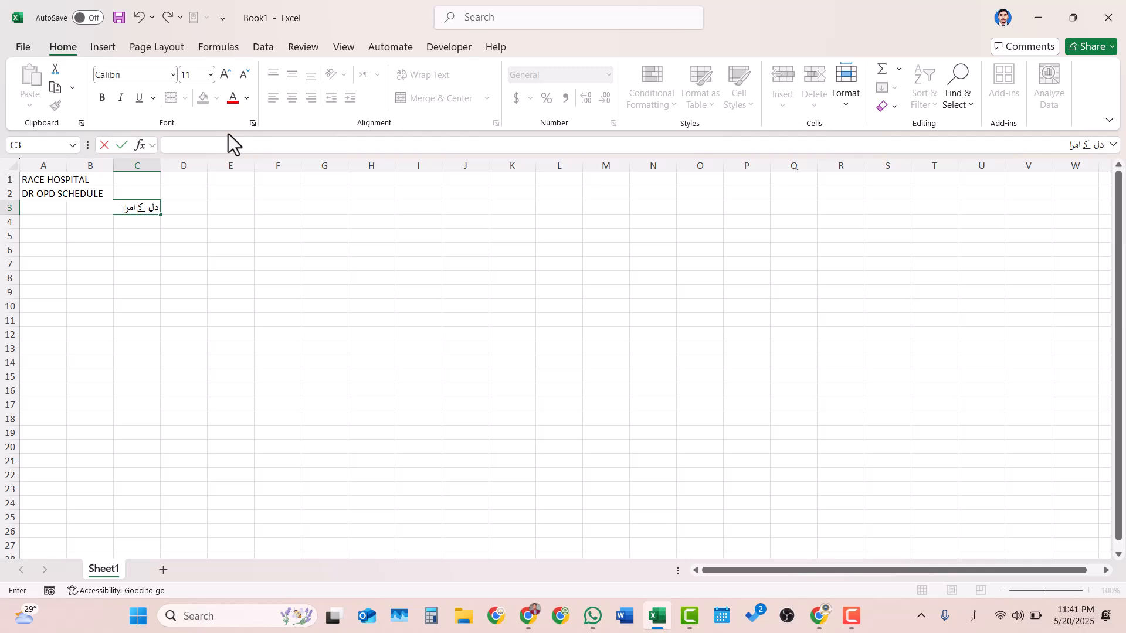
text(ص)
key(BackSpace)
text(س)
key(BackSpace)
text(ض کے)
text(ماہرین)
key(Return)
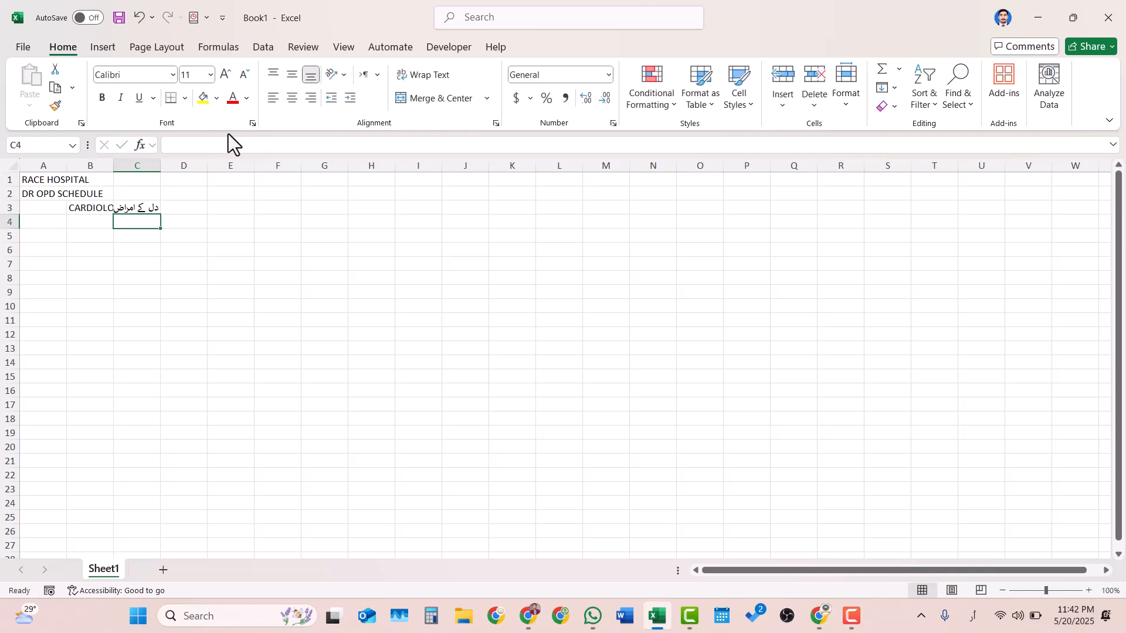
key(Up)
- Autofit the widths of columns B and C to the CARDIOLOGIST and Urdu entries
click(96, 155)
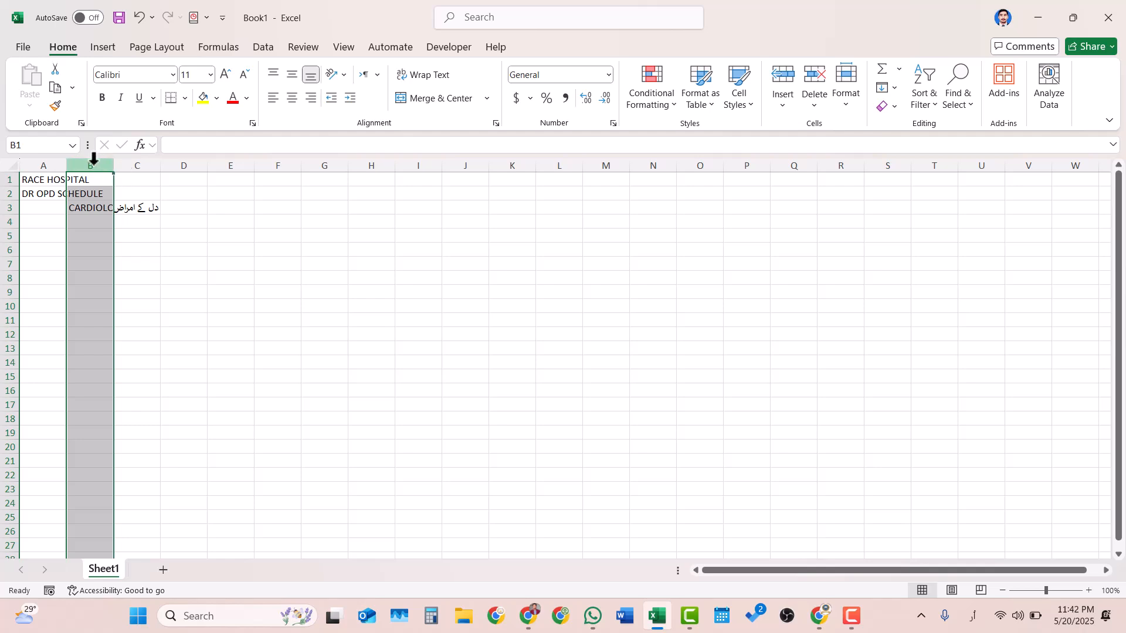
drag(94, 157, 94, 157)
drag(94, 165, 124, 166)
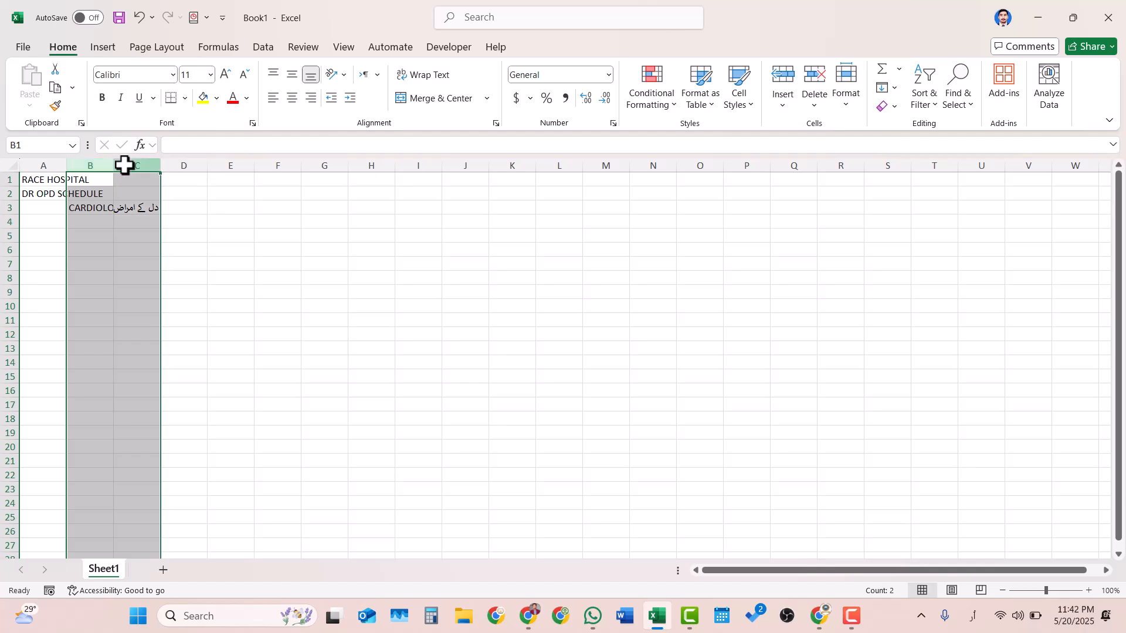
double_click(159, 163)
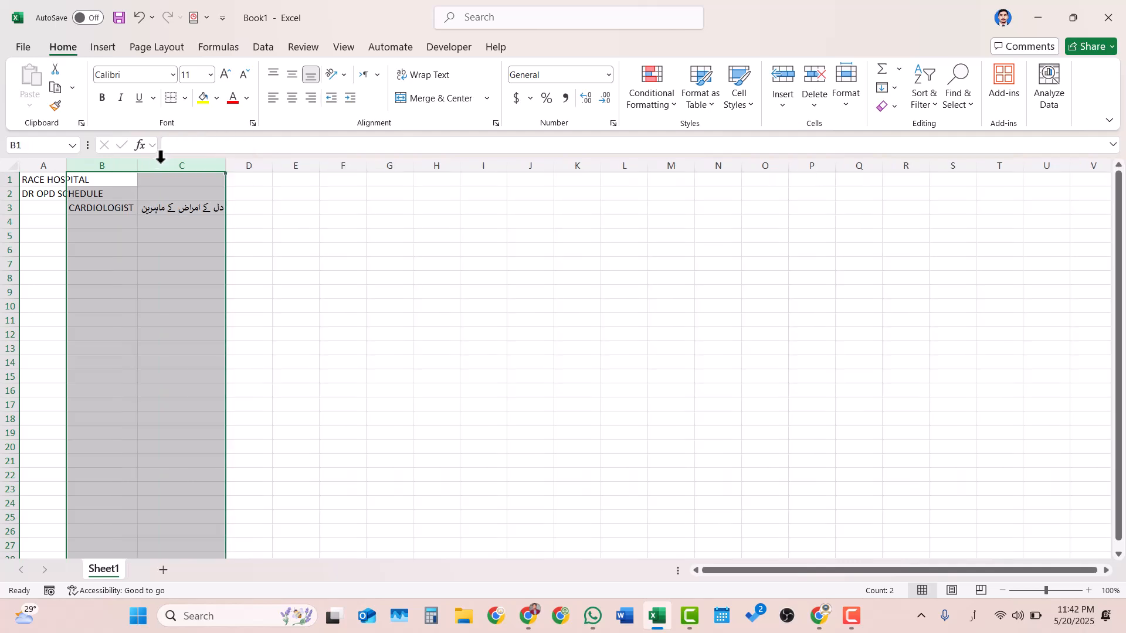
click(251, 236)
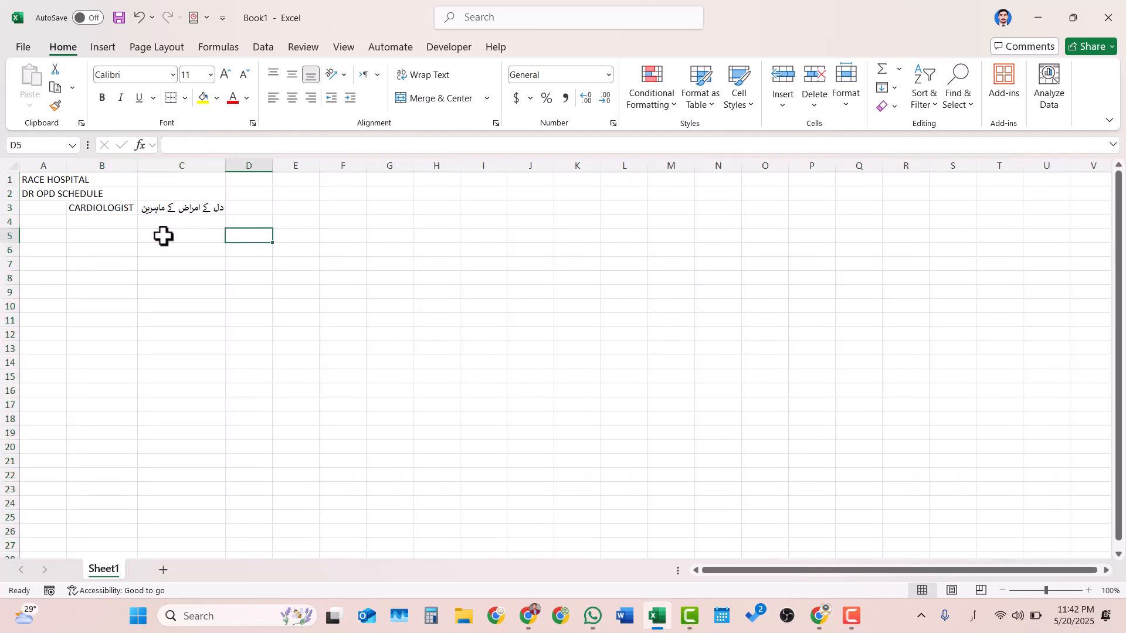
- Select cell E3 for the first weekday heading, leaving column D empty
click(240, 205)
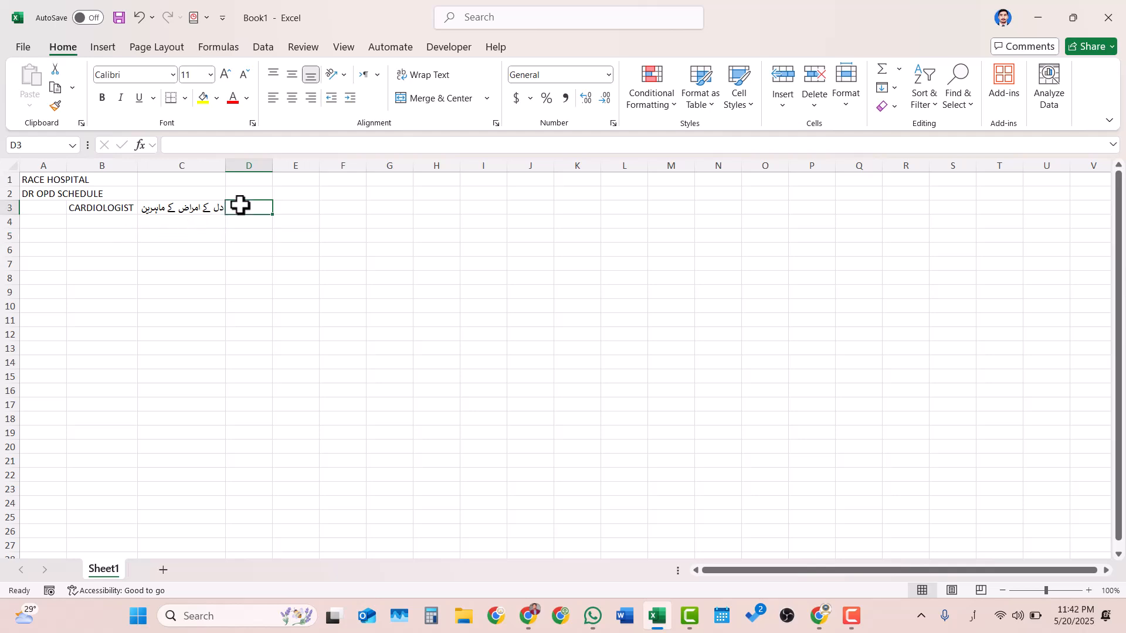
click(304, 208)
click(257, 208)
click(302, 210)
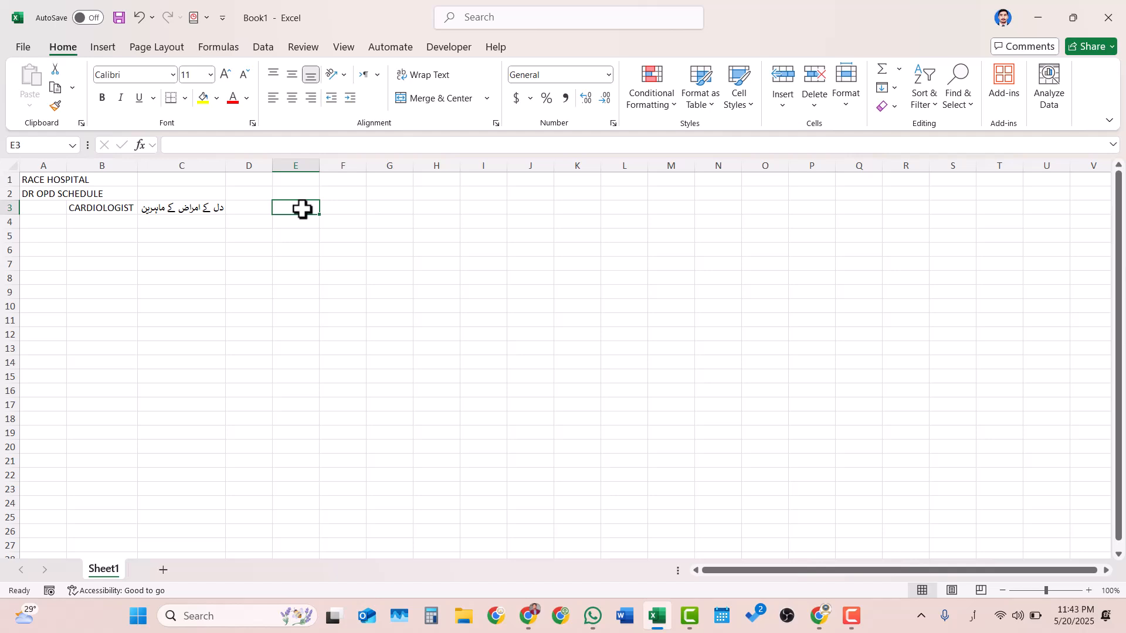
text(مہندے)
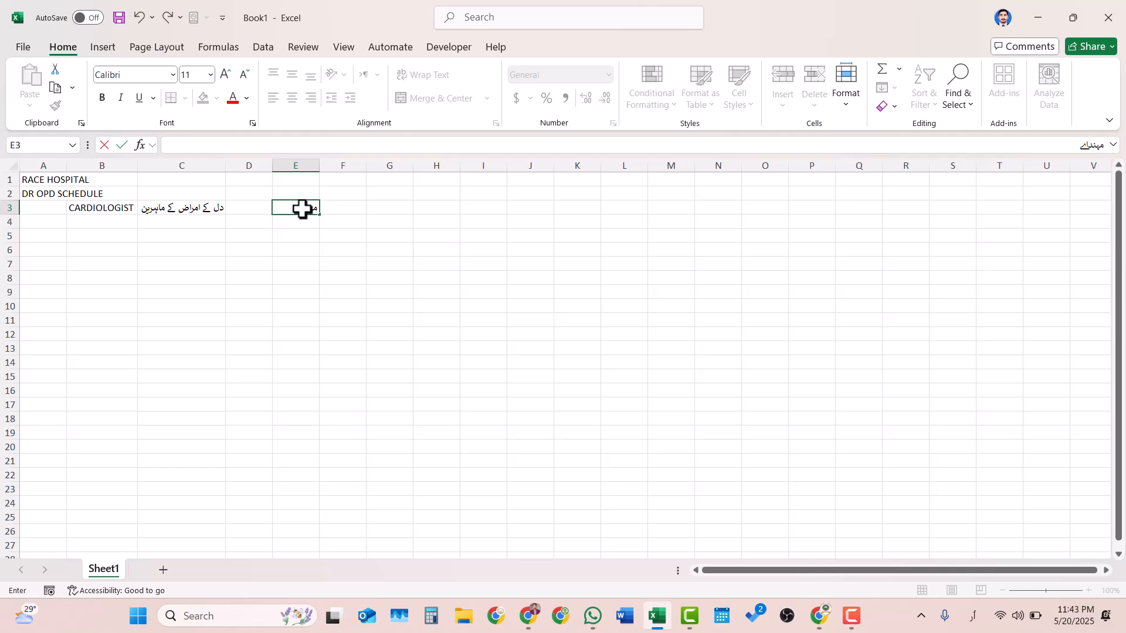
key(BackSpace)
key(BackSpace)
key(BackSpace)
key(BackSpace)
key(BackSpace)
- Switch the input language to English and enter MONDAY in cell E3
key(super+space)
text(MONDAY)
click(302, 208)
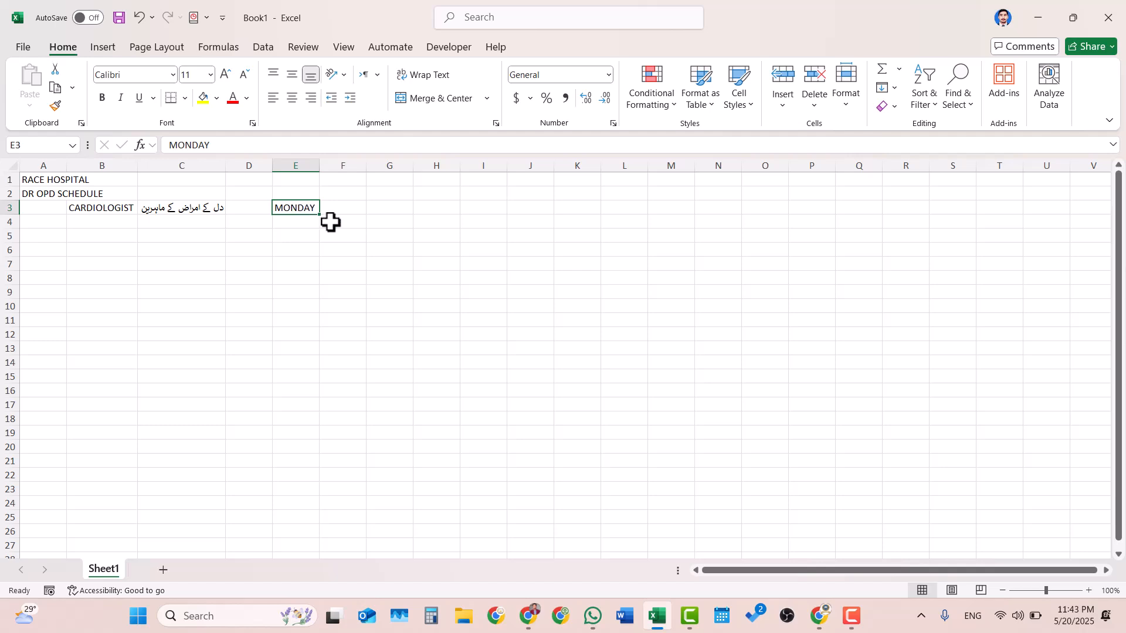
- Fill the weekday series from MONDAY in E3 across to SATURDAY in J3 and autofit columns E to J
drag(322, 216, 543, 222)
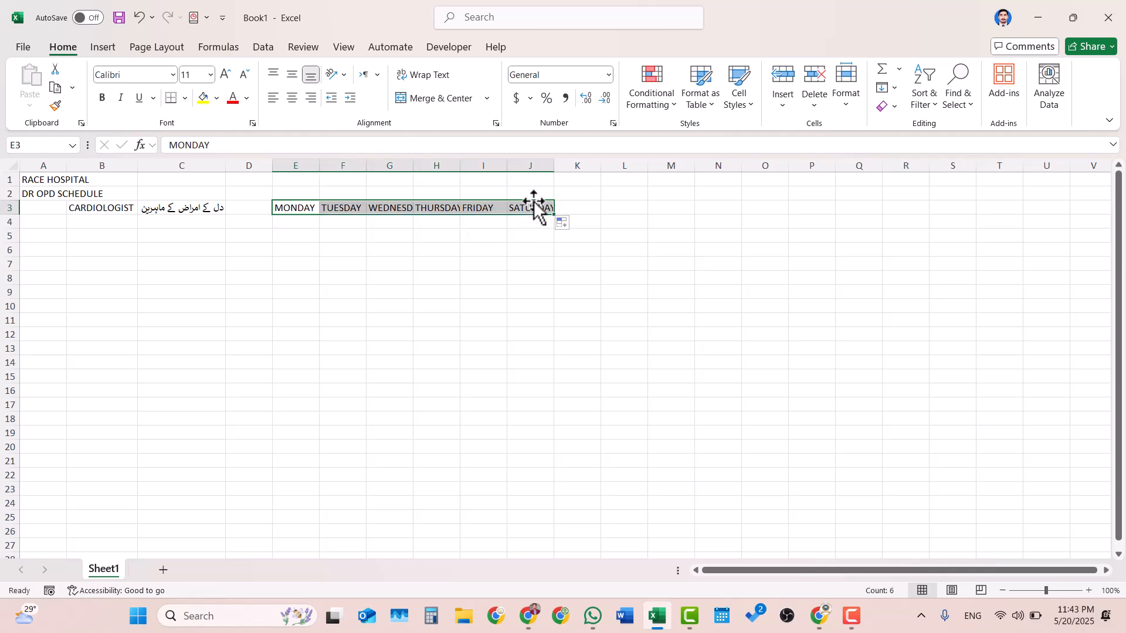
click(310, 161)
drag(310, 161, 548, 163)
double_click(554, 165)
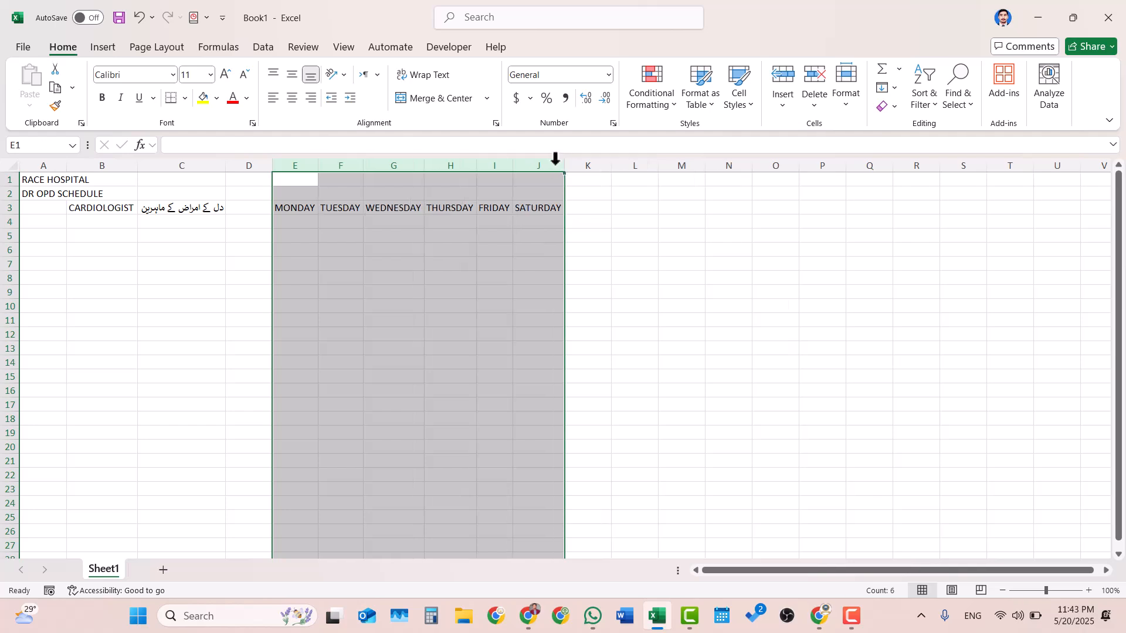
click(586, 181)
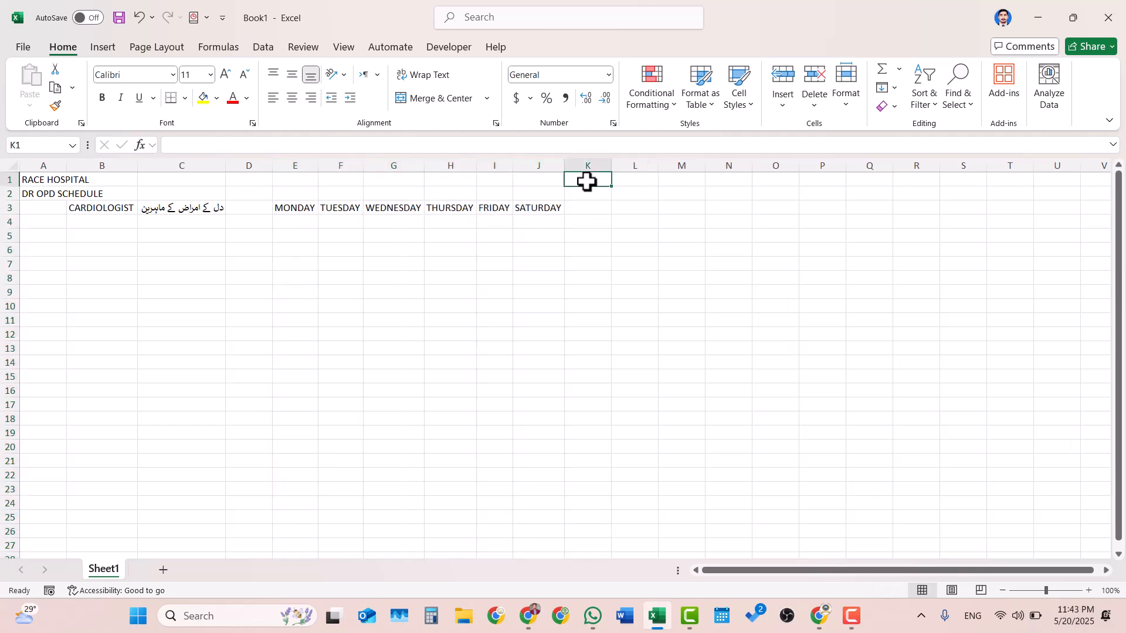
- Enter the heading LOCATION in cell K3 and autofit column K to it
click(577, 210)
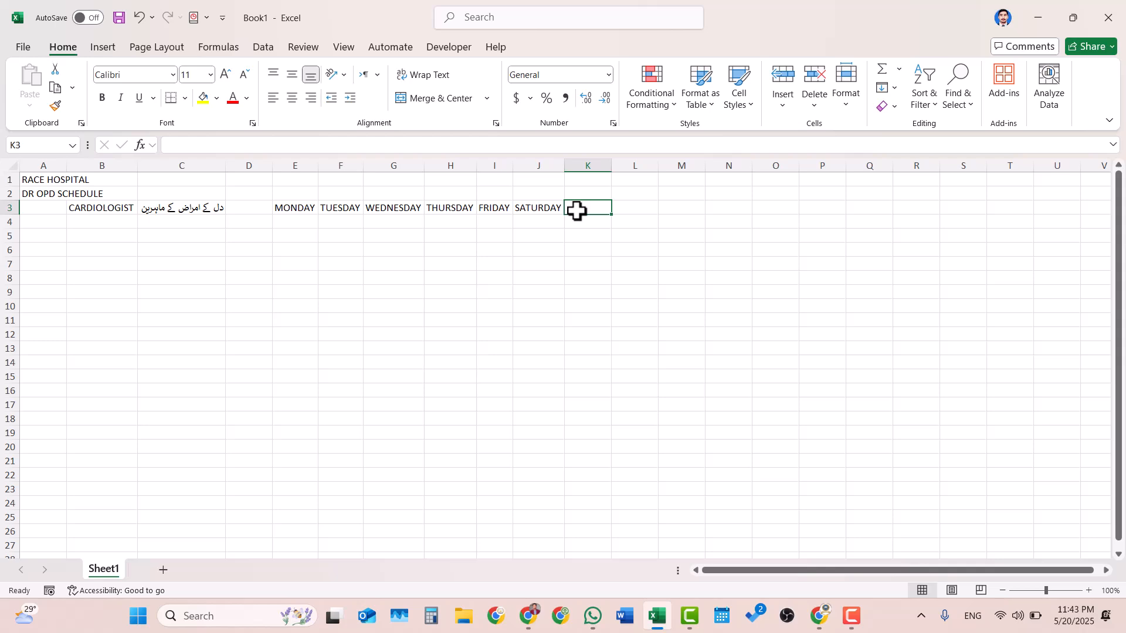
text(LOC)
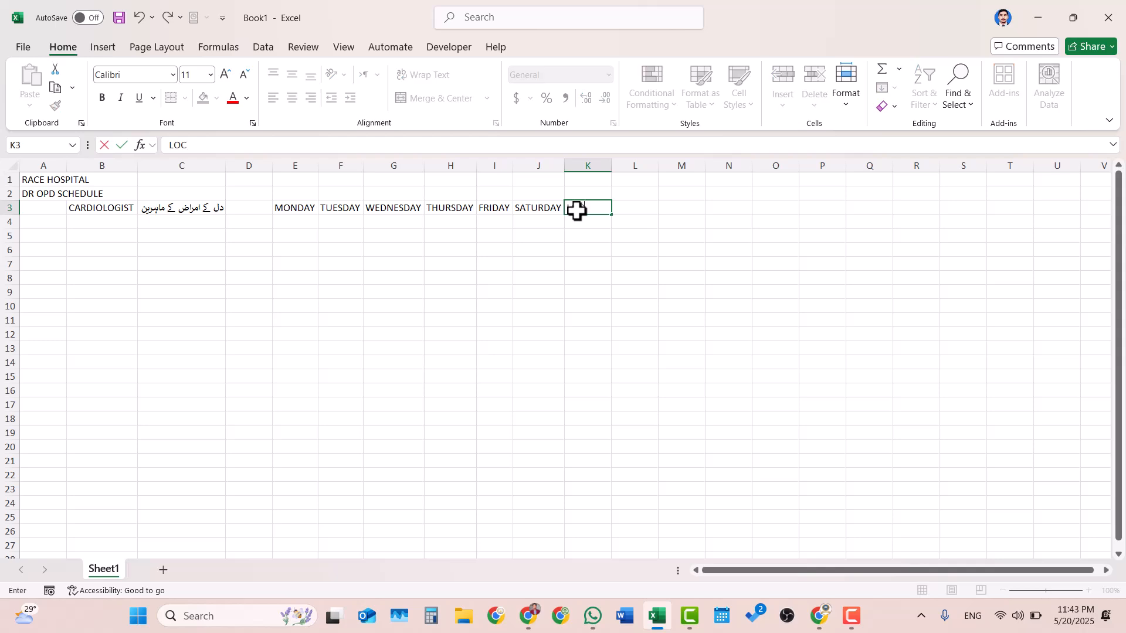
text(ATION)
key(Return)
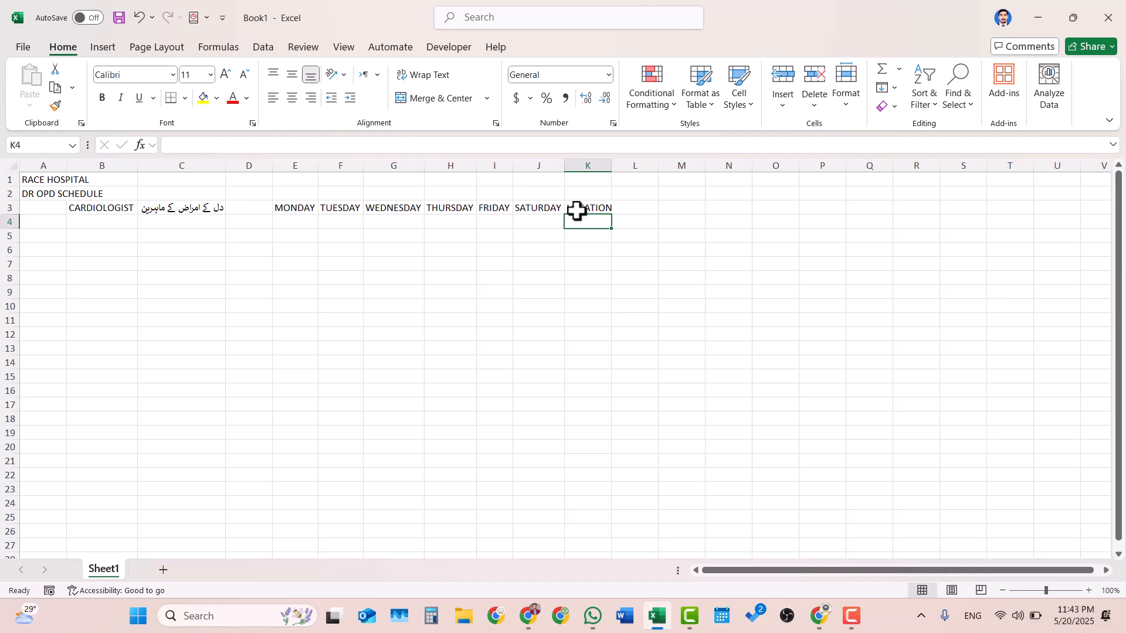
double_click(610, 167)
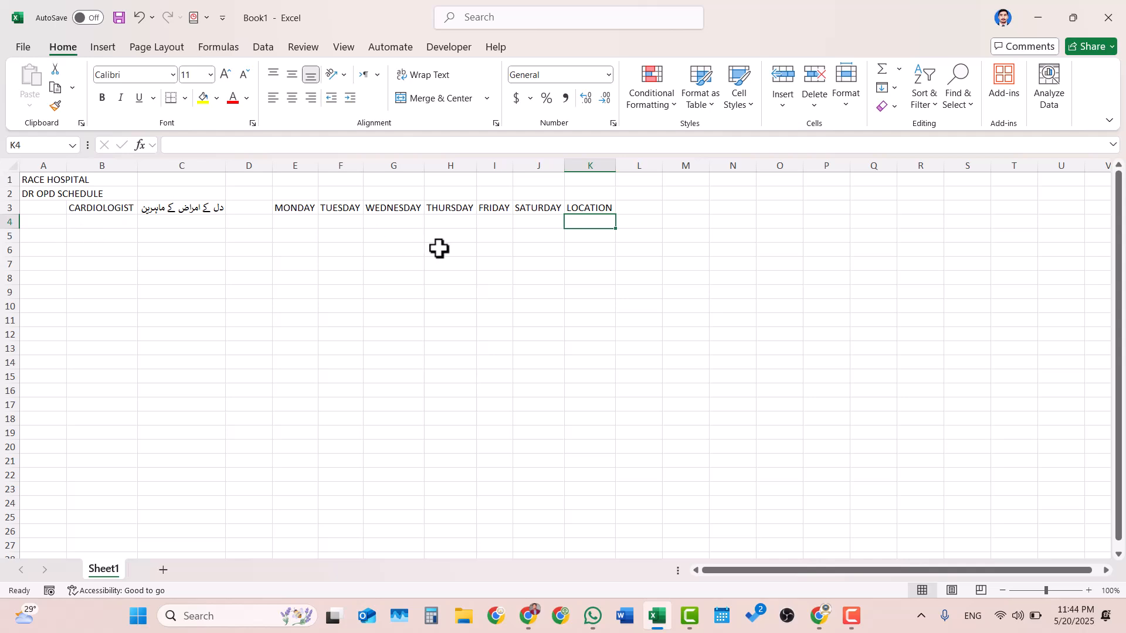
- Enter the heading TELE OPD in cell L3, beside LOCATION
click(637, 210)
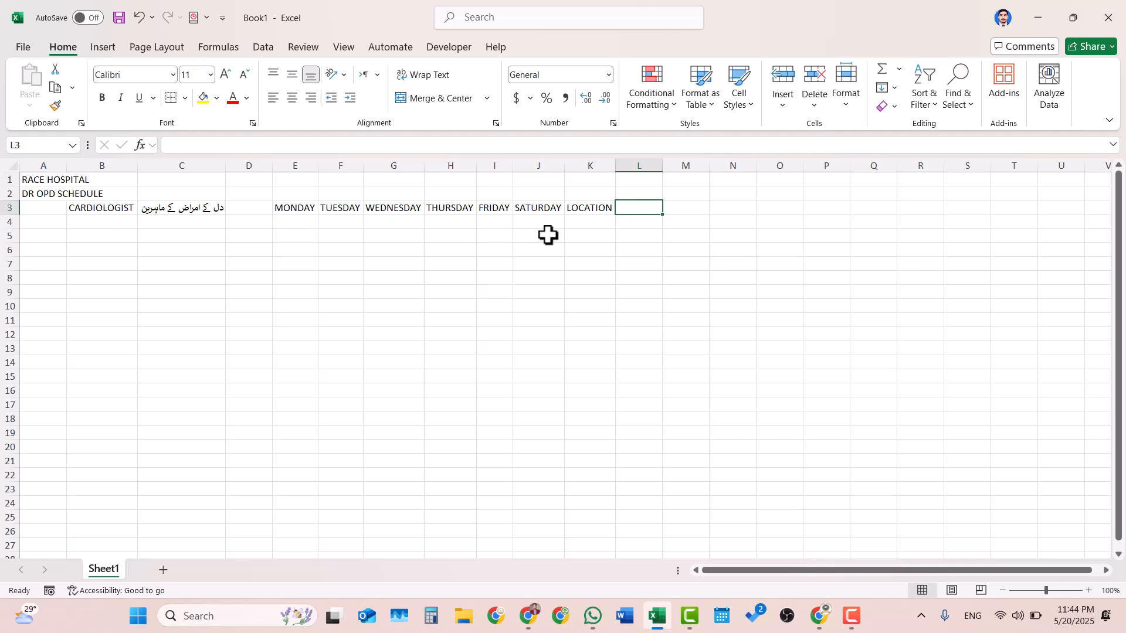
text(TELE)
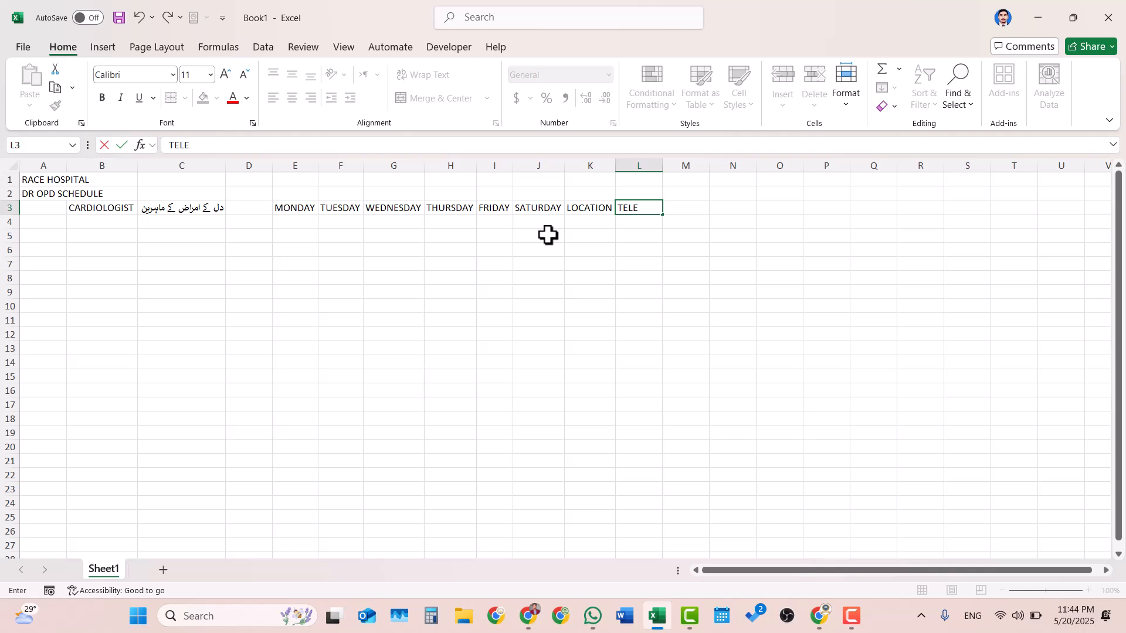
text( OPD)
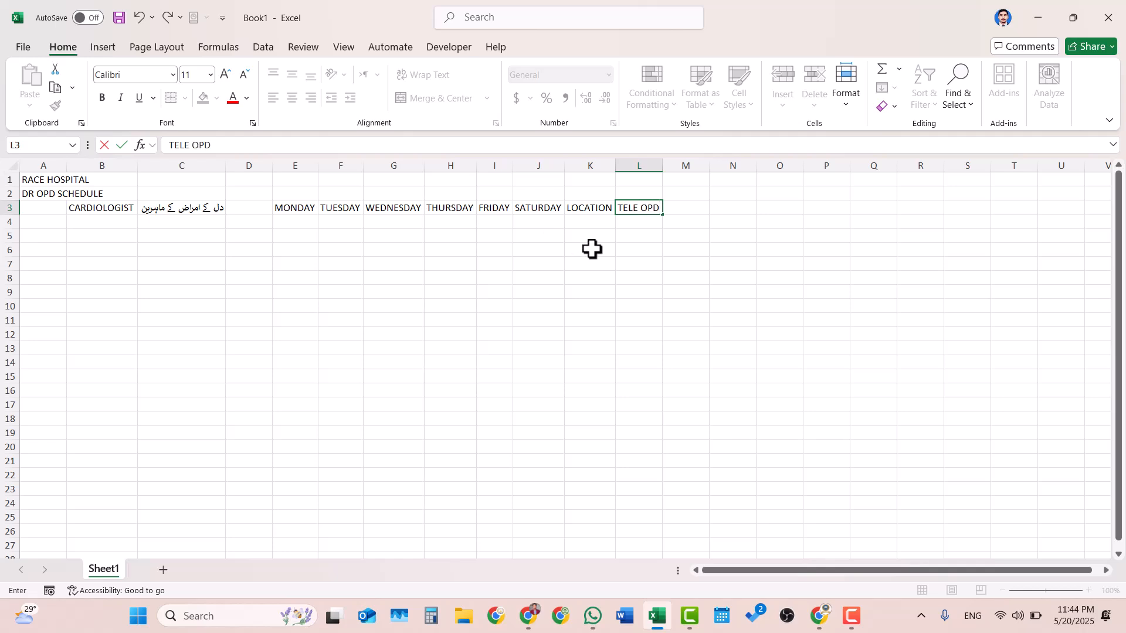
click(592, 249)
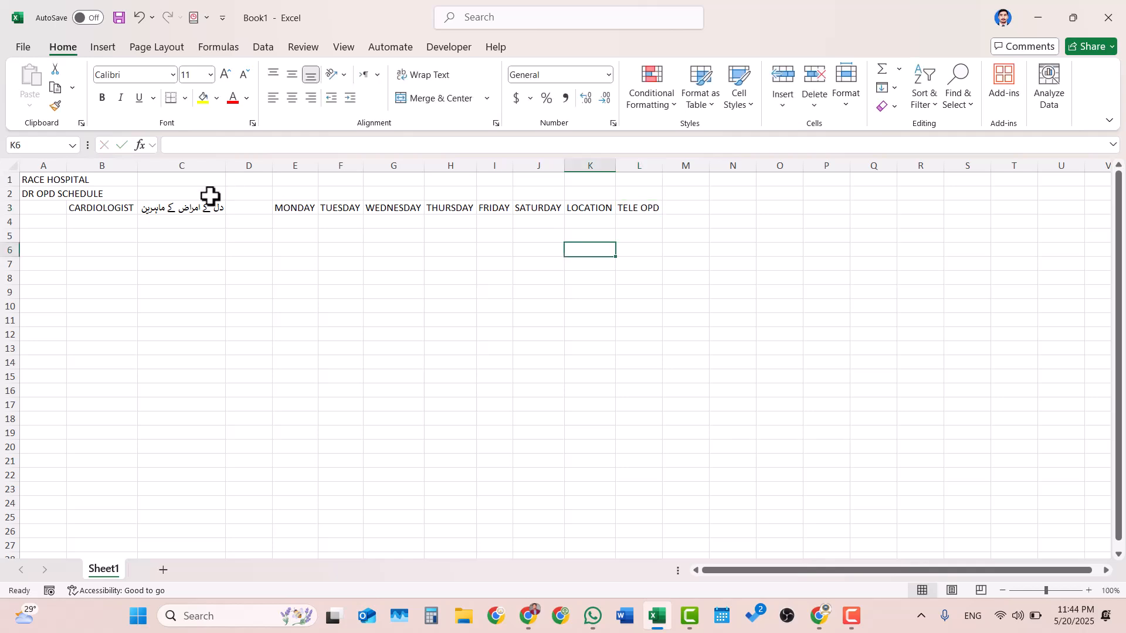
- Try to merge and center both title rows, A1:L2, as a single block and undo the merge
drag(54, 182, 61, 193)
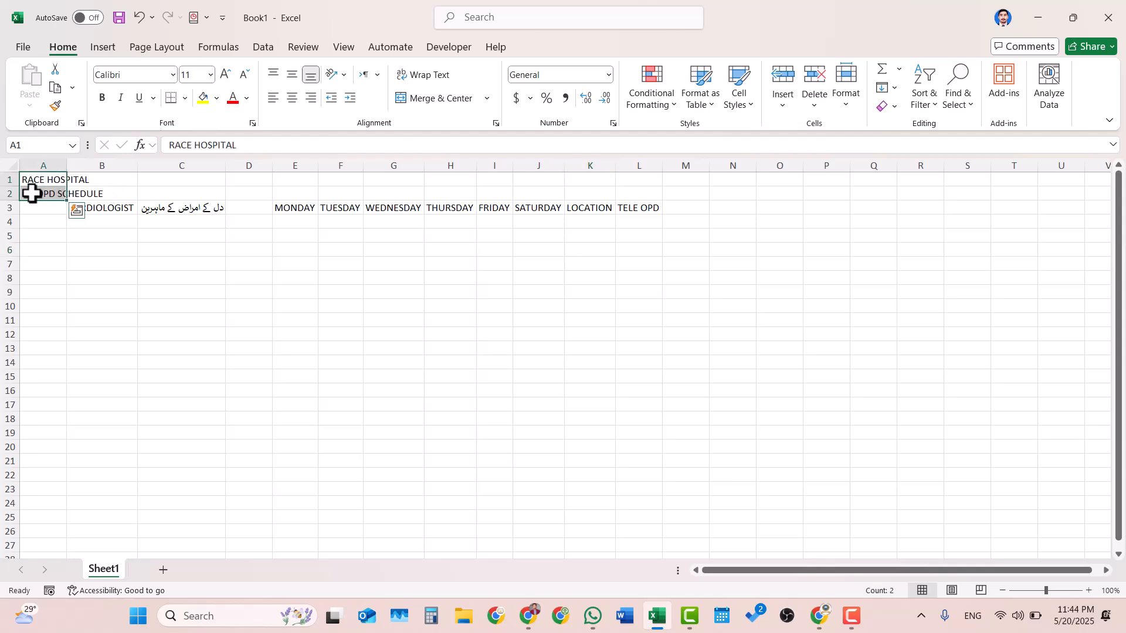
key(shift+Right)
key(shift+Right)
key(shift+Right)
key(shift+Right)
key(shift+Right)
key(shift+Right)
key(shift+Right)
key(shift+Right)
key(shift+Right)
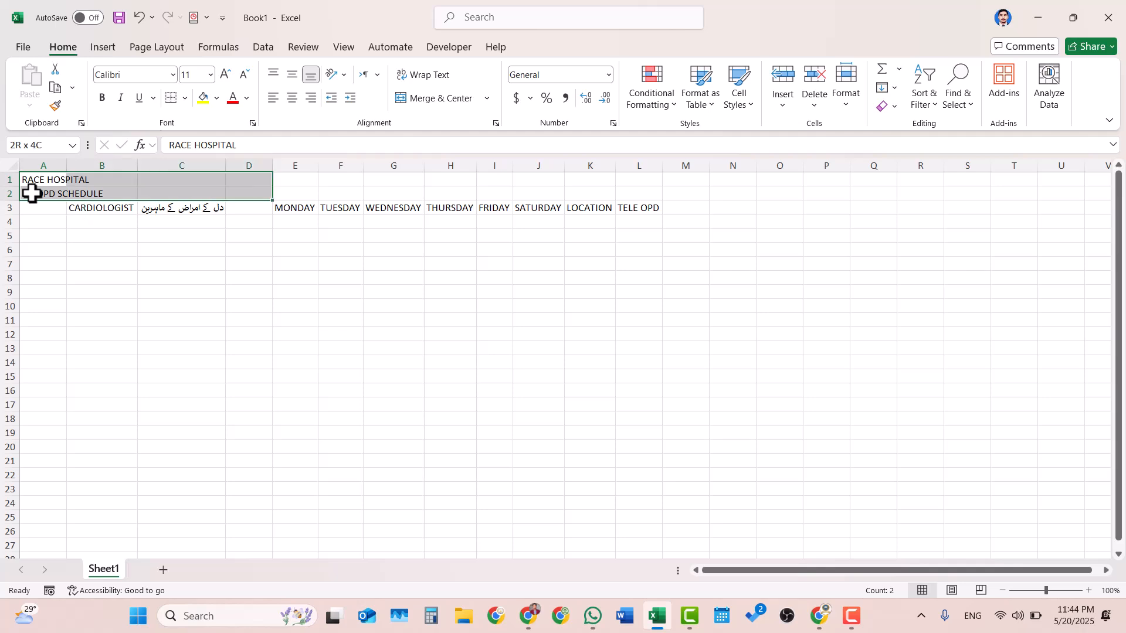
key(shift+Right)
key(shift+Right)
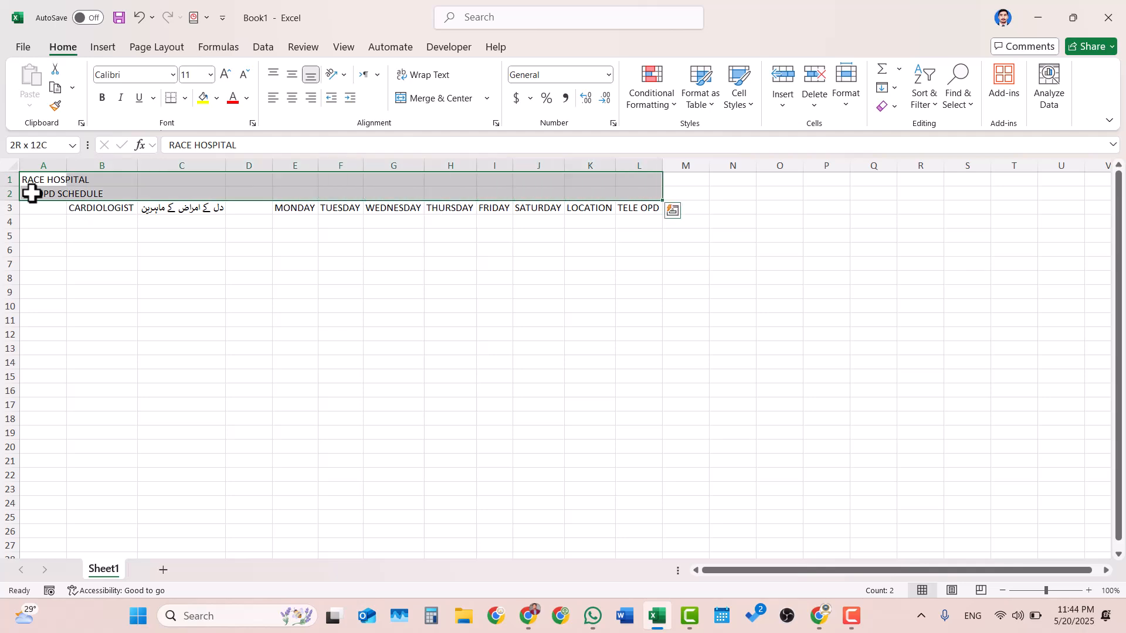
click(430, 104)
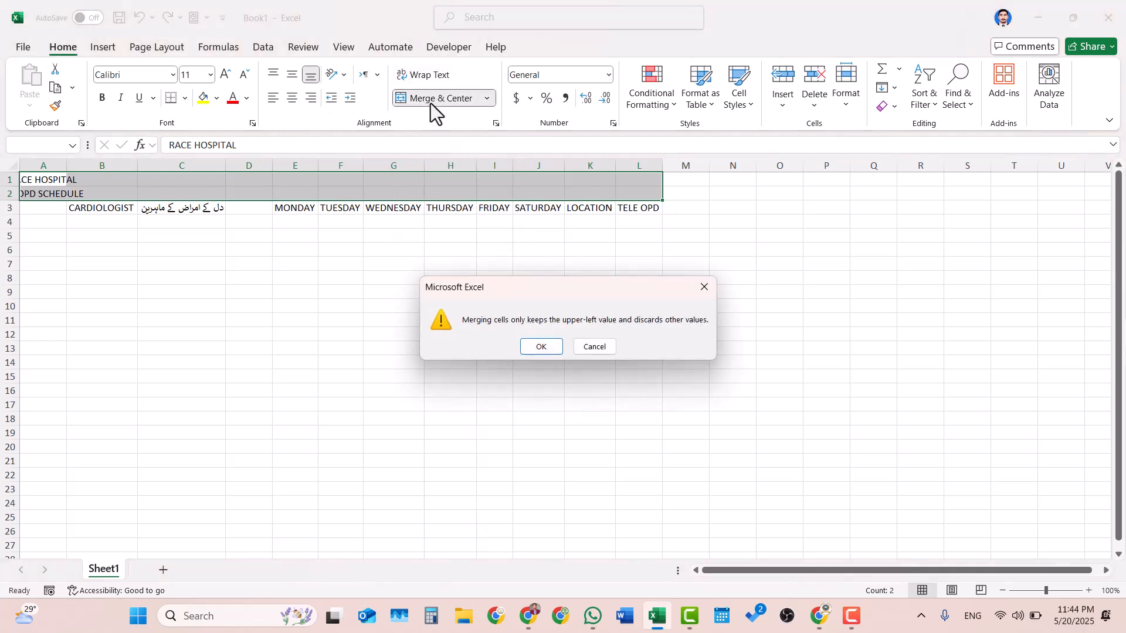
click(541, 352)
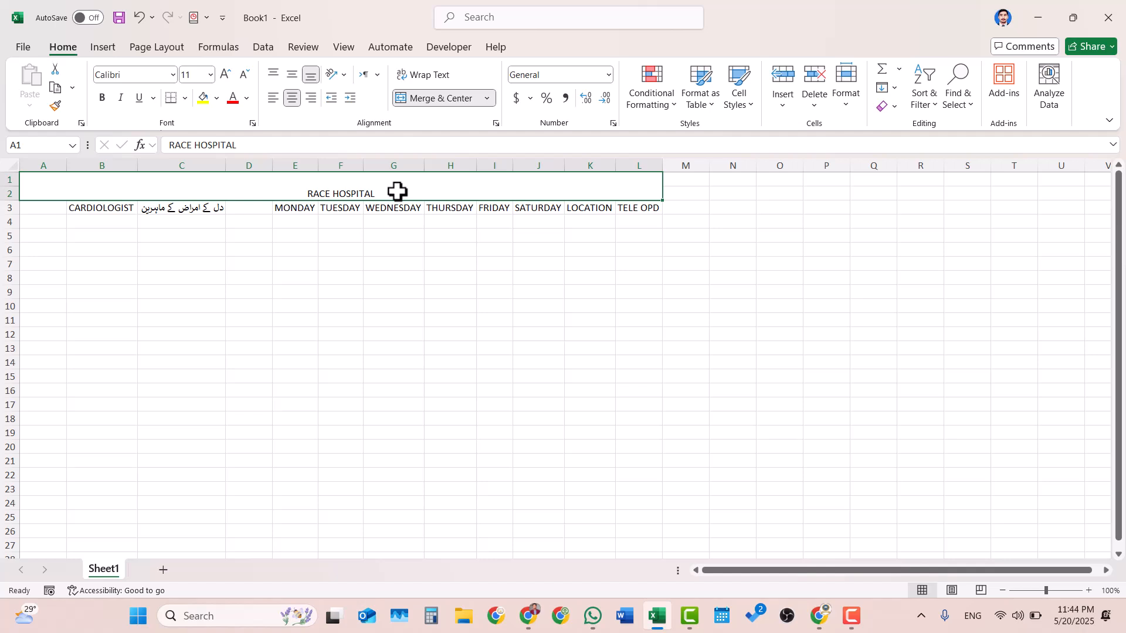
click(437, 308)
key(ctrl+z)
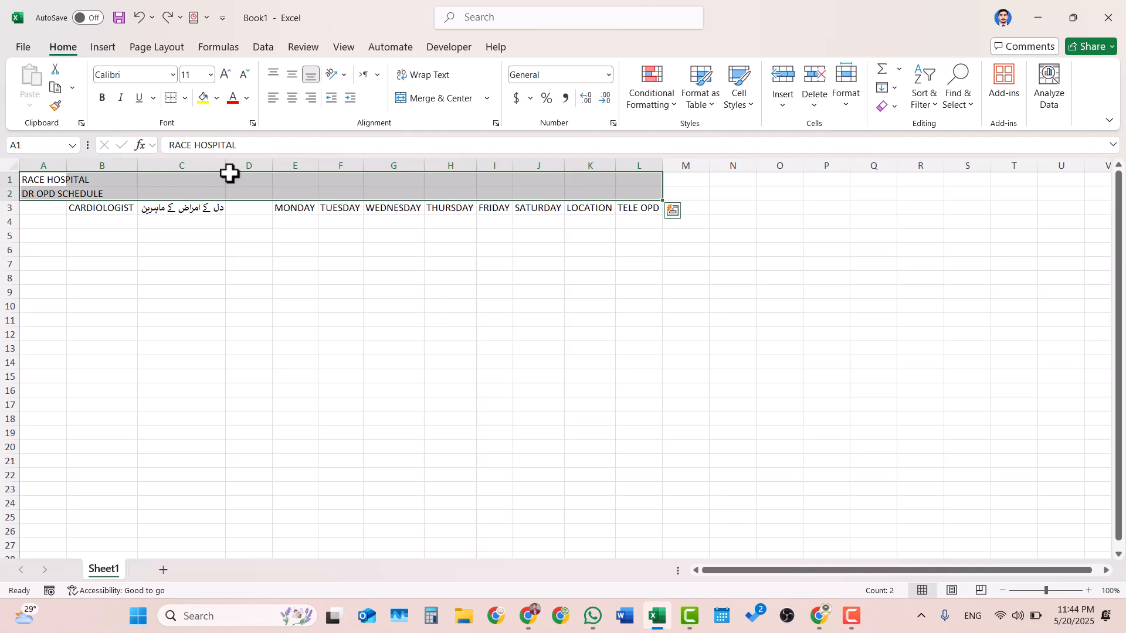
- Merge and center the RACE HOSPITAL title across A1:L1 and the DR OPD SCHEDULE title across A2:L2
click(43, 176)
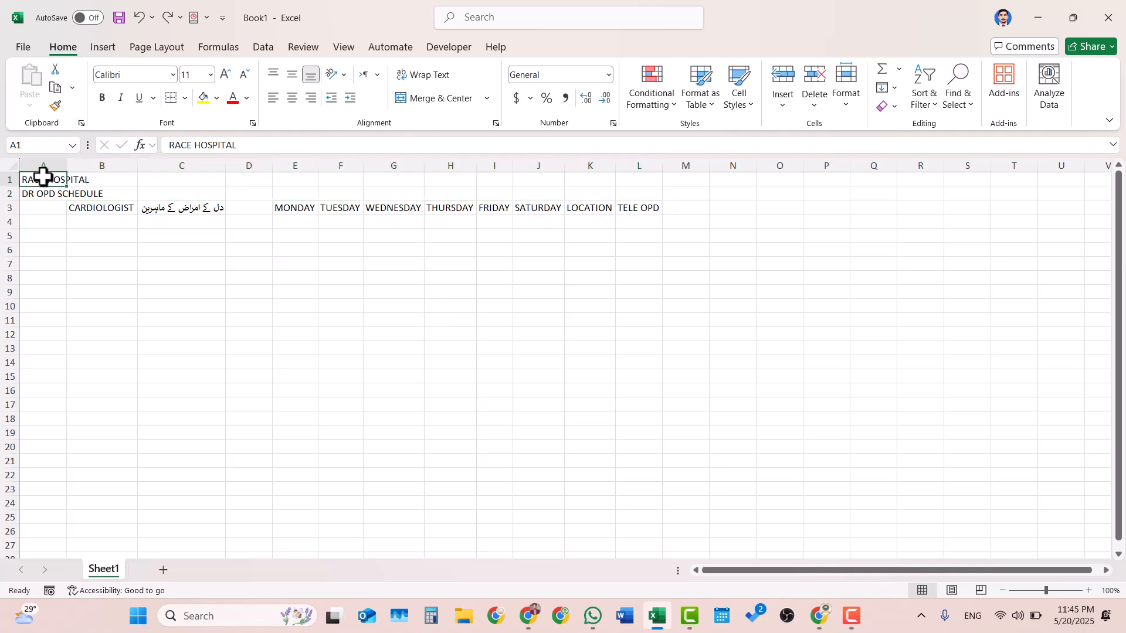
key(shift+Right)
key(shift+Right)
key(shift+Right)
key(shift+Right)
key(shift+Right)
key(shift+Right)
key(shift+Right)
key(shift+Right)
key(shift+Right)
key(shift+Right)
key(shift+Right)
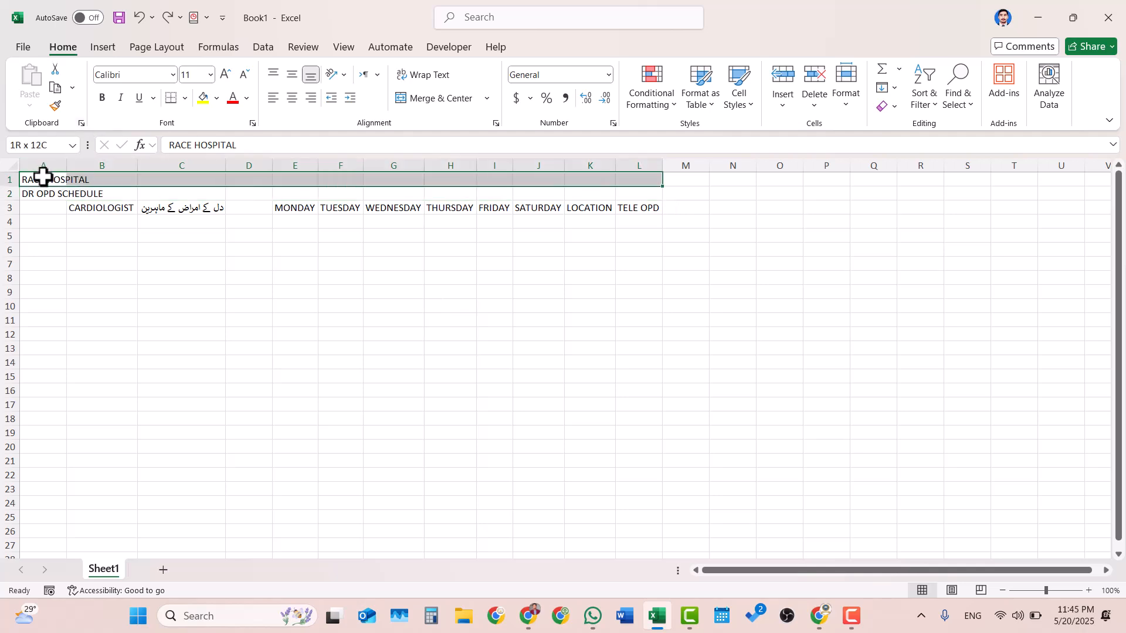
click(463, 104)
drag(38, 193, 646, 192)
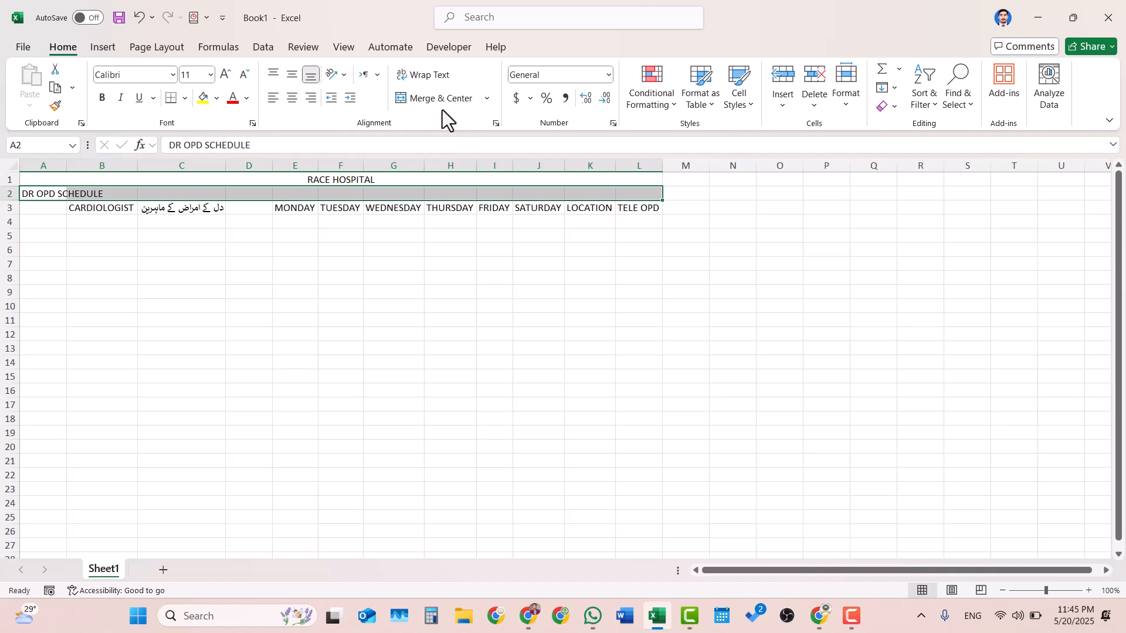
click(422, 97)
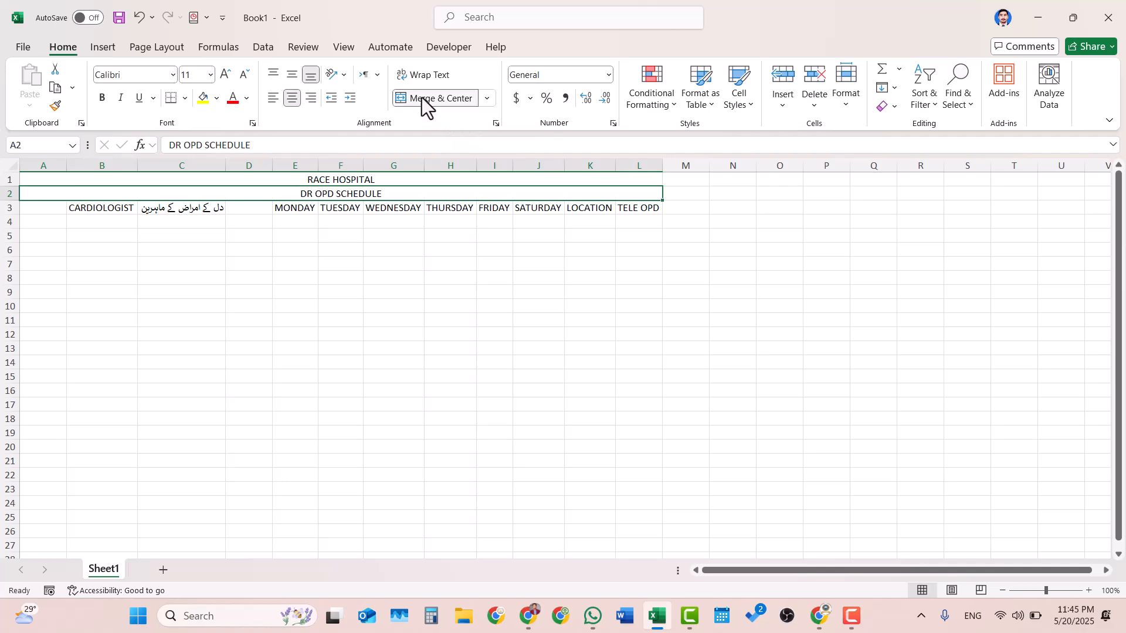
- Increase the height of title rows 1 and 2 together to about three times a normal row
click(336, 180)
drag(8, 180, 9, 190)
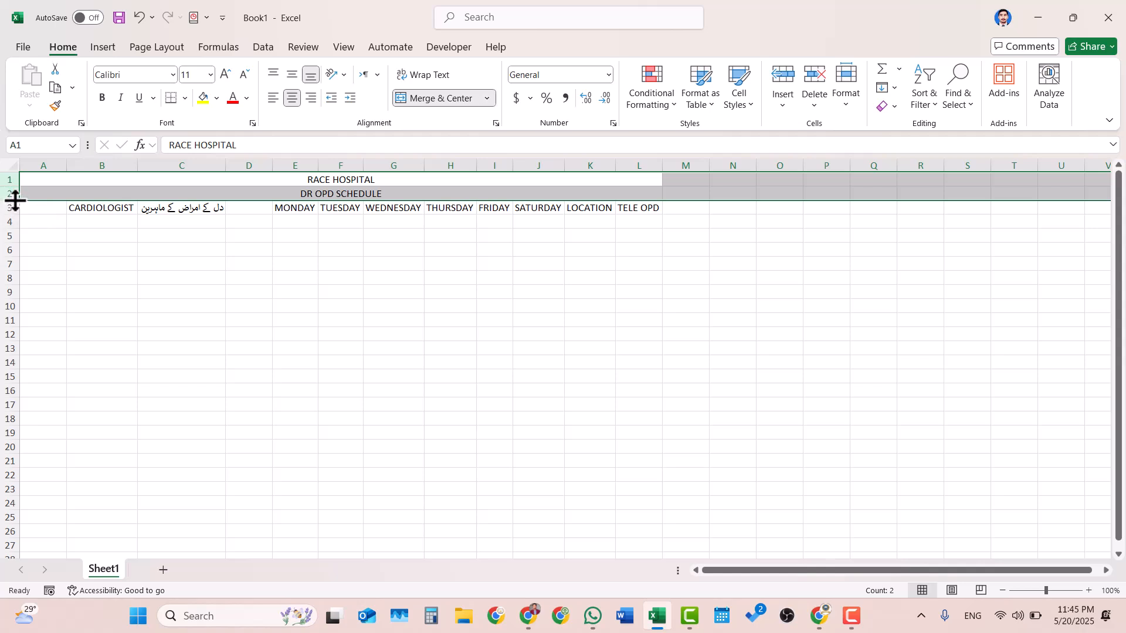
drag(14, 201, 13, 227)
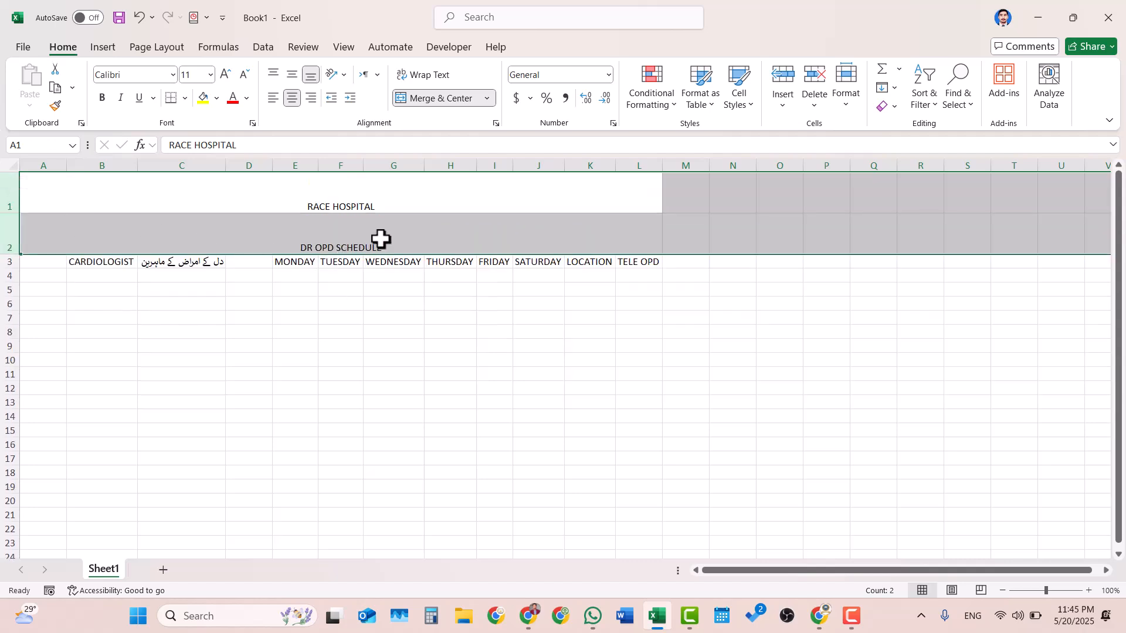
- Align the RACE HOSPITAL and DR OPD SCHEDULE titles vertically to the middle of their rows
click(410, 199)
click(393, 242)
shift+click(384, 201)
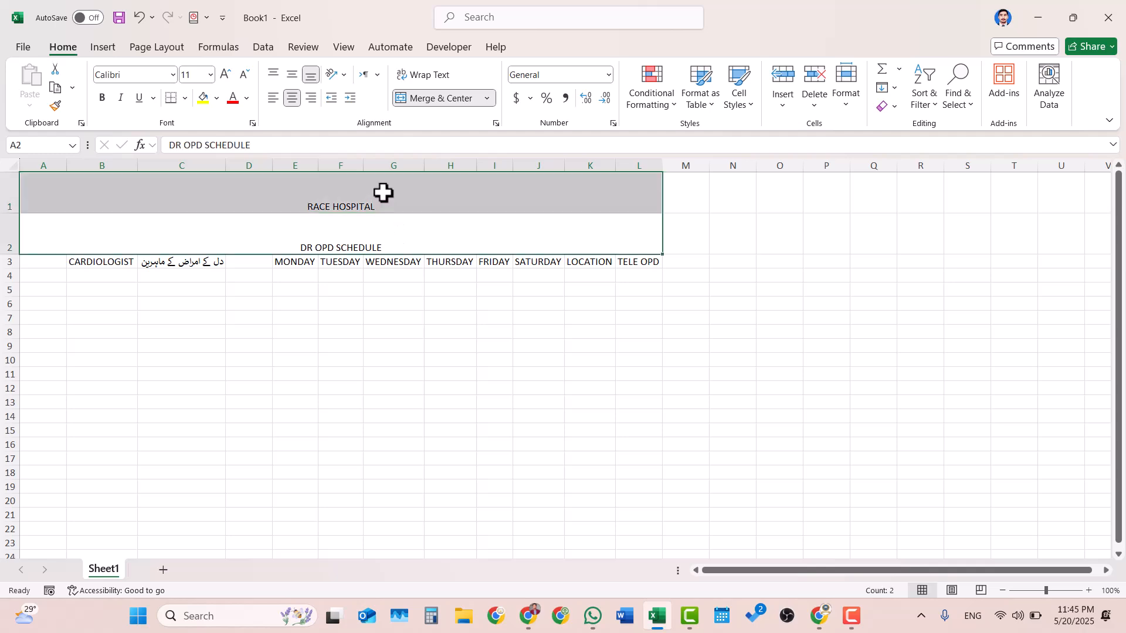
click(294, 75)
click(516, 391)
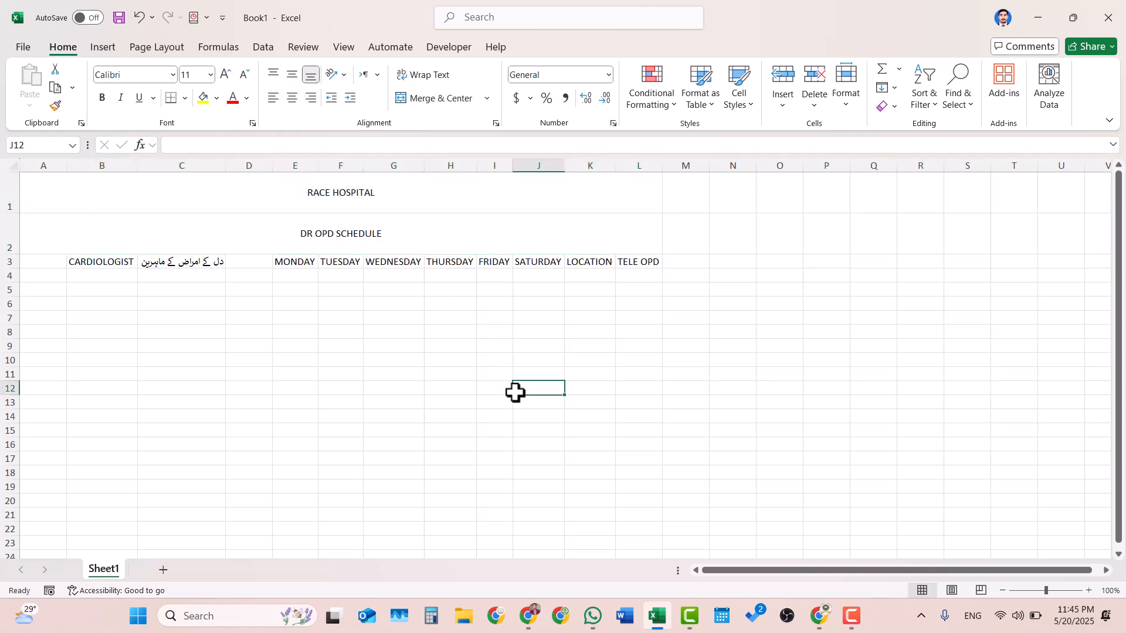
- Fill the RACE HOSPITAL and DR OPD SCHEDULE title rows, A1:L2, with dark gray
click(478, 196)
drag(478, 195, 490, 226)
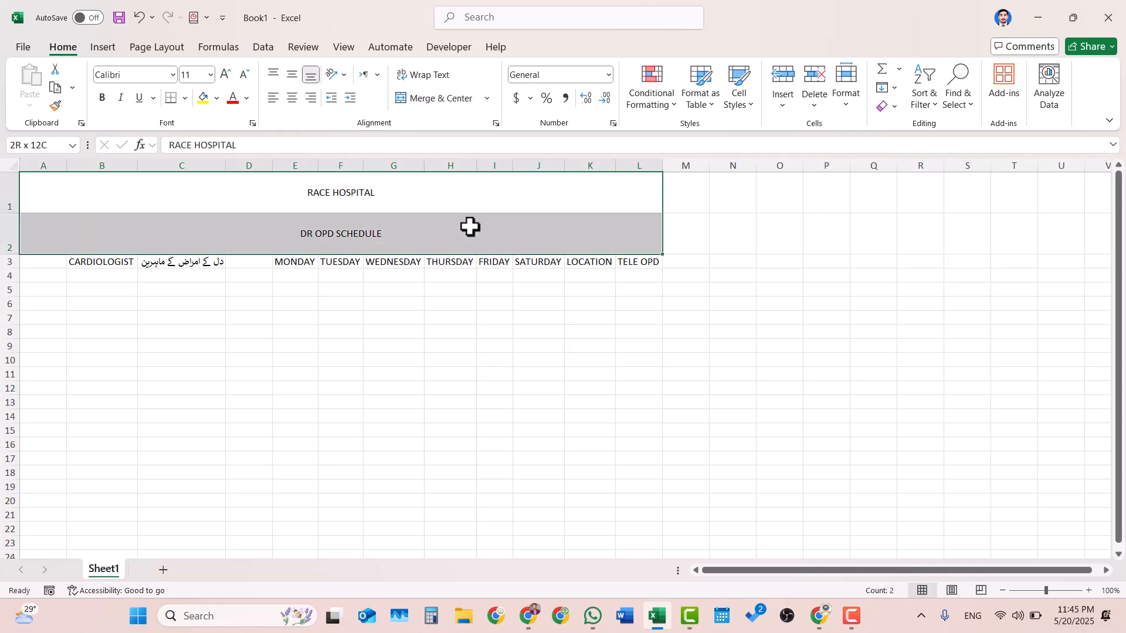
click(216, 98)
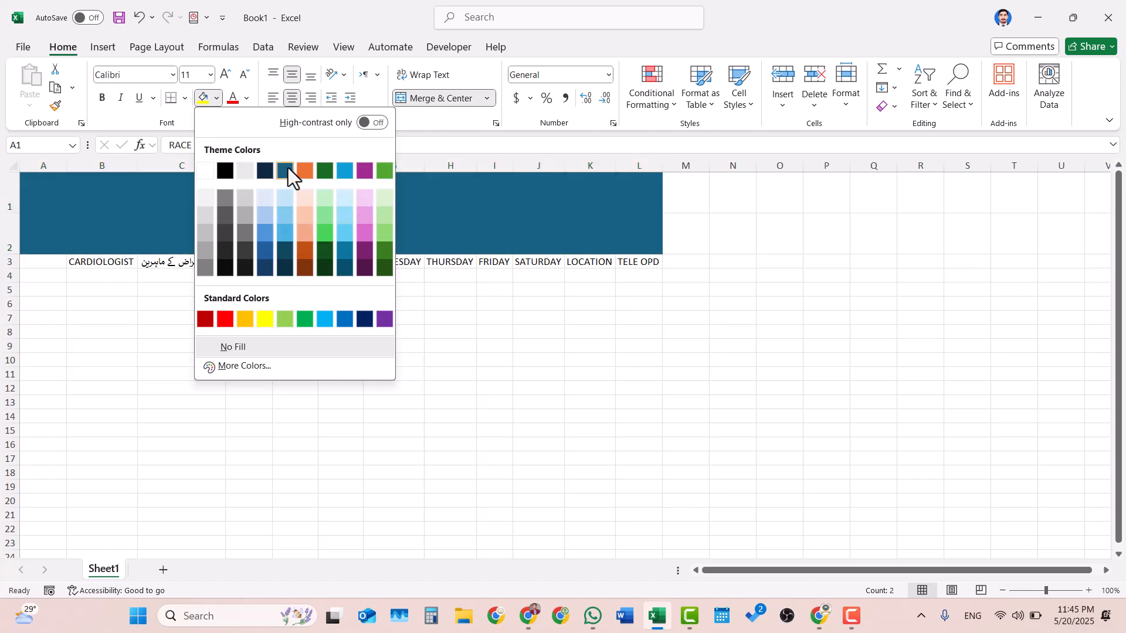
click(243, 235)
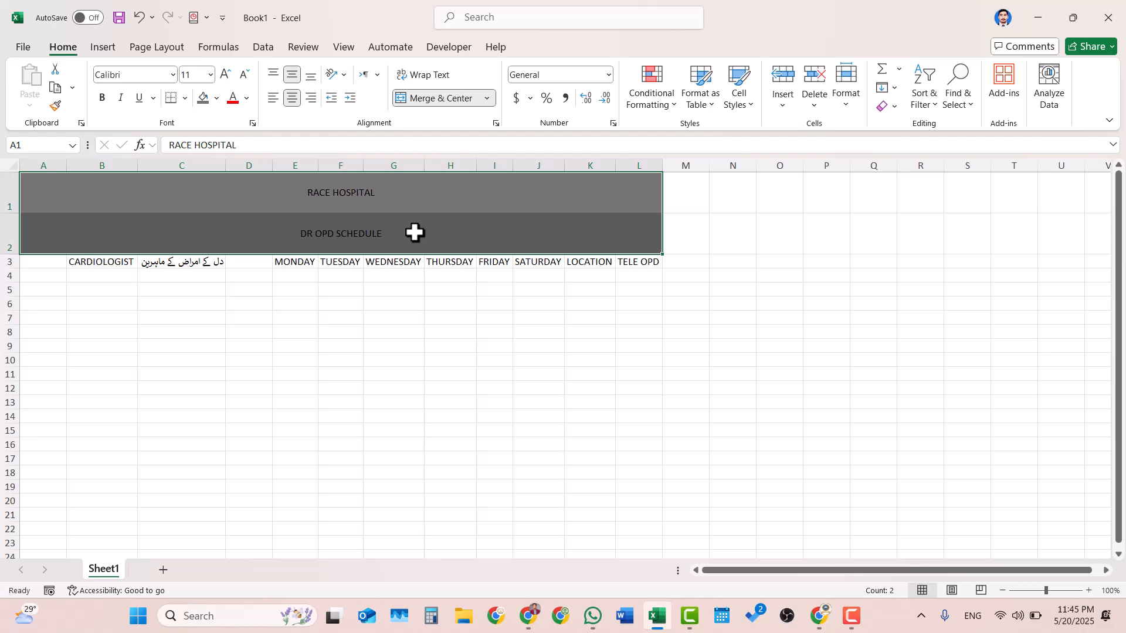
- Make the text of both title rows white and enlarge it to size 20
click(251, 94)
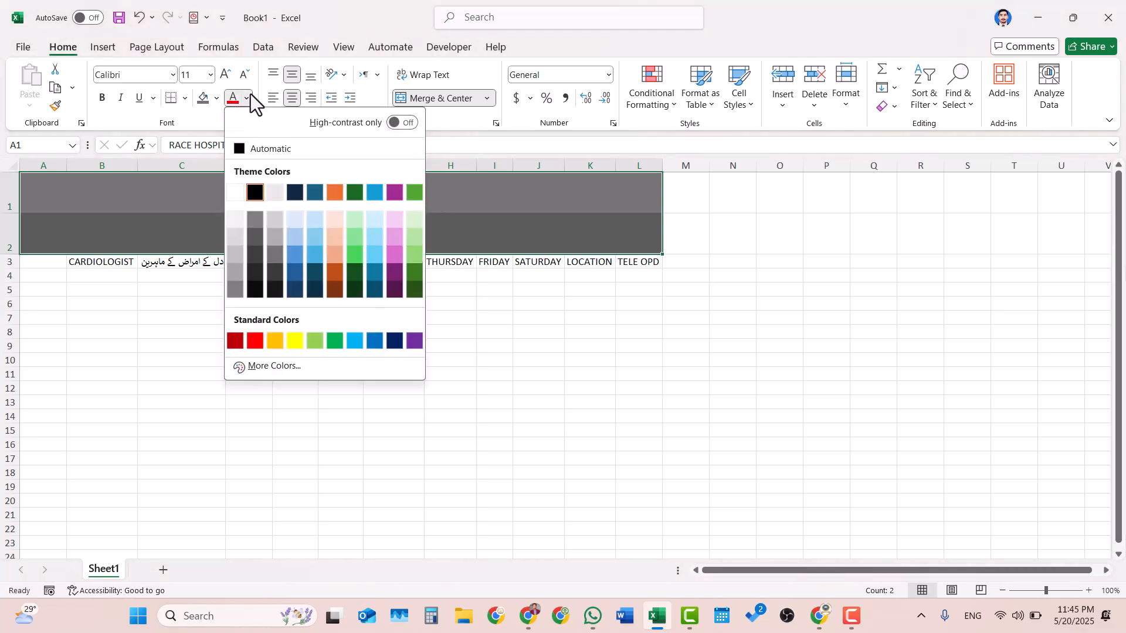
click(242, 191)
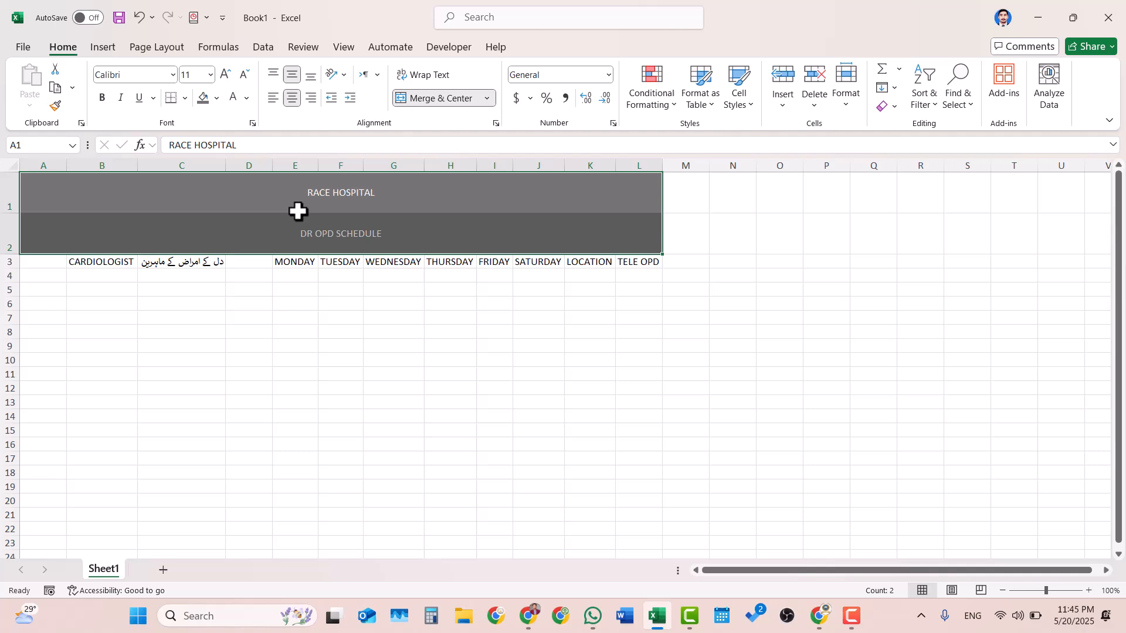
click(226, 74)
click(225, 75)
click(225, 74)
click(226, 75)
click(226, 75)
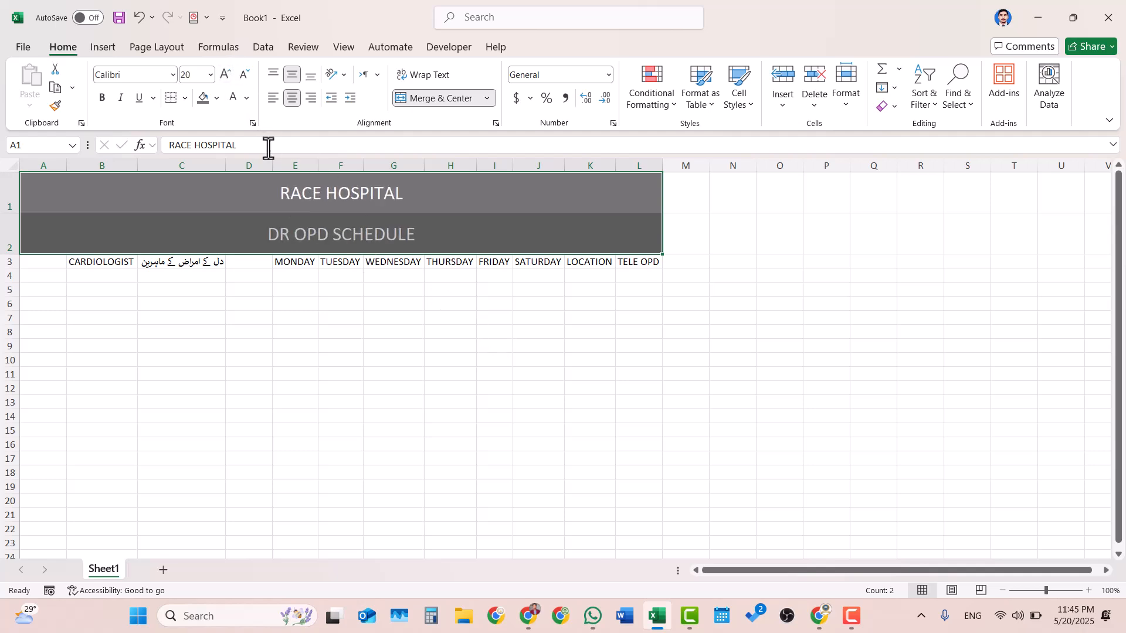
- Left-align the RACE HOSPITAL title and unmerge its row, A1:L1
click(259, 206)
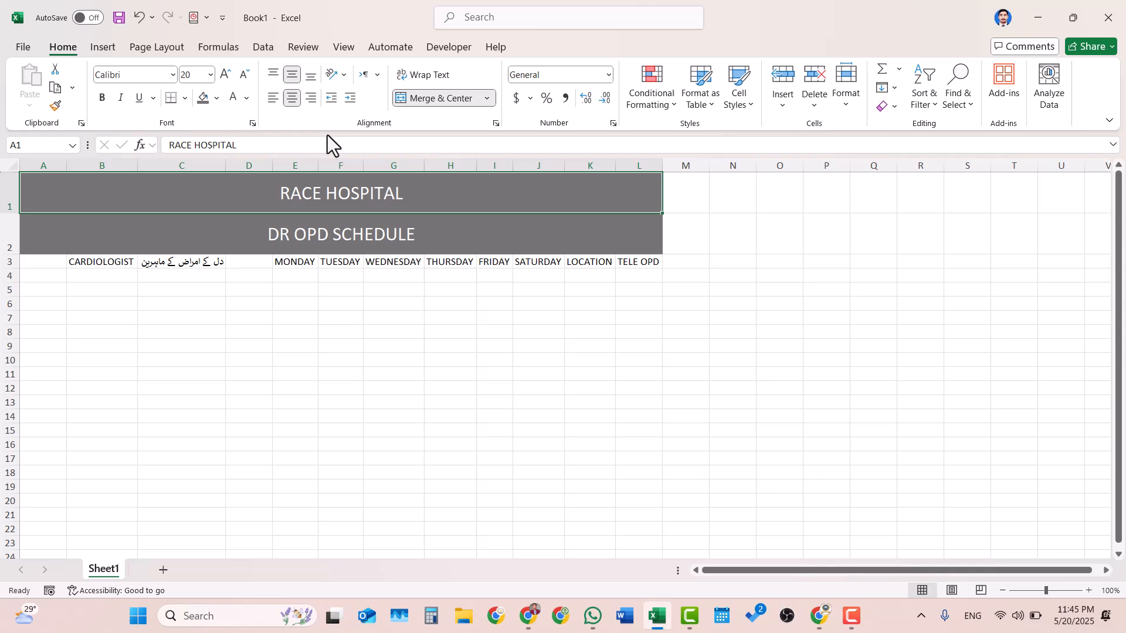
click(276, 102)
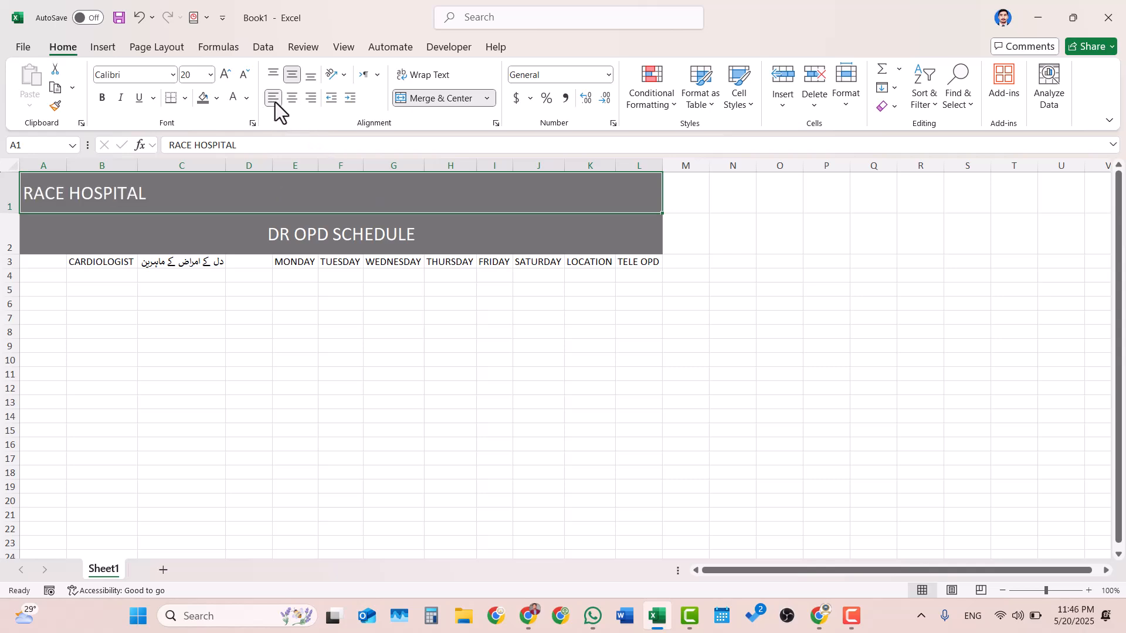
click(332, 251)
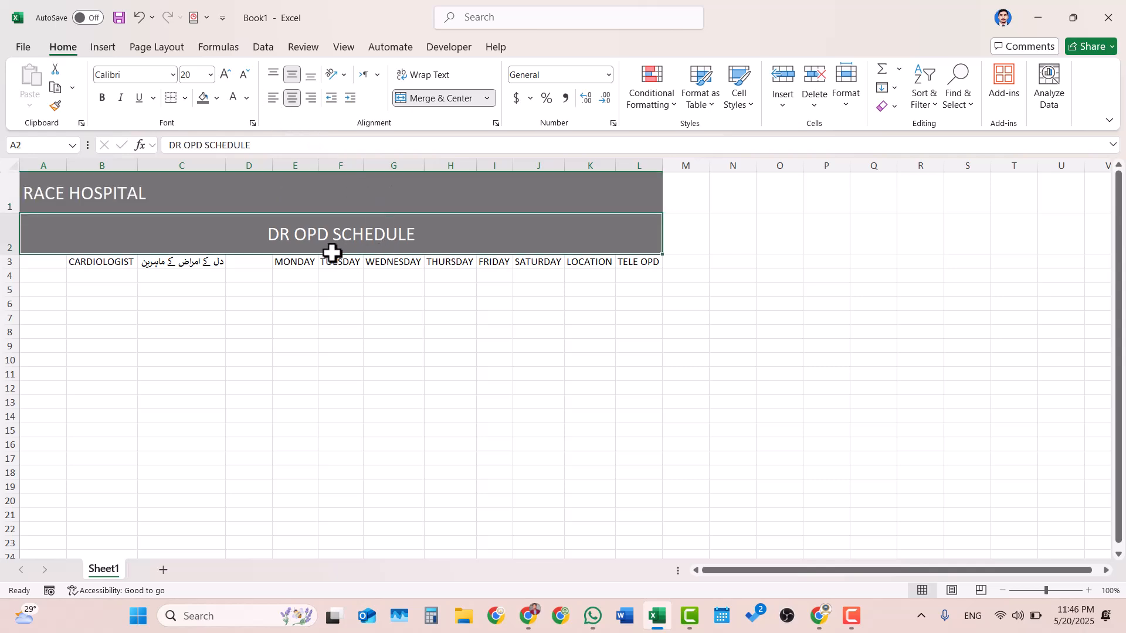
click(361, 209)
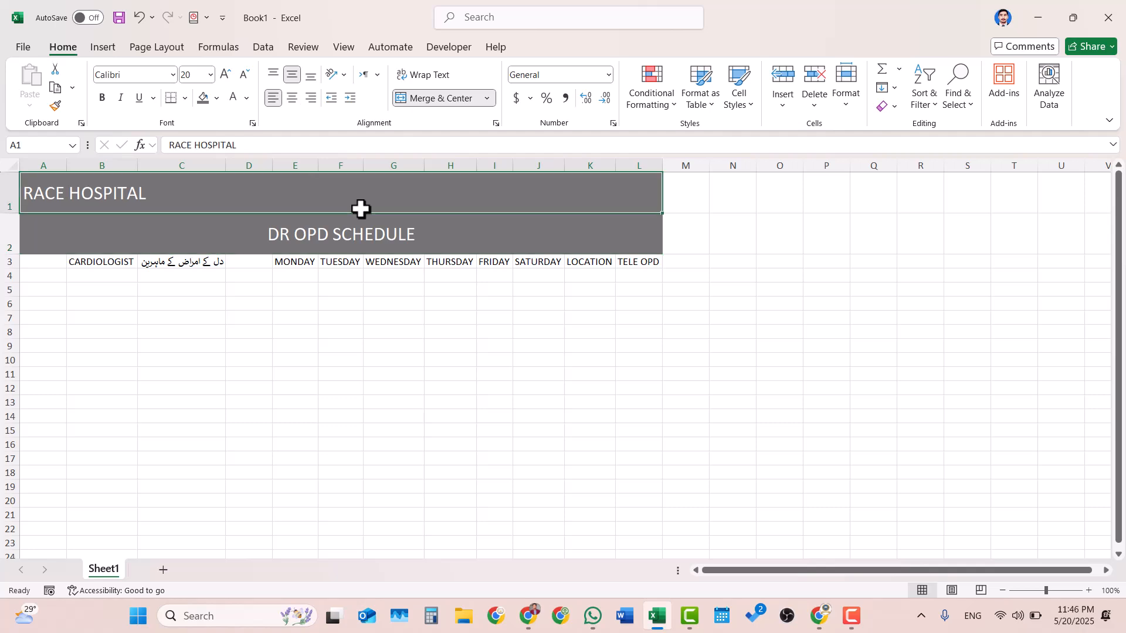
click(448, 97)
- Enter the Urdu heading کلینک کے اوقات in cell E1 using the Urdu keyboard layout
click(309, 194)
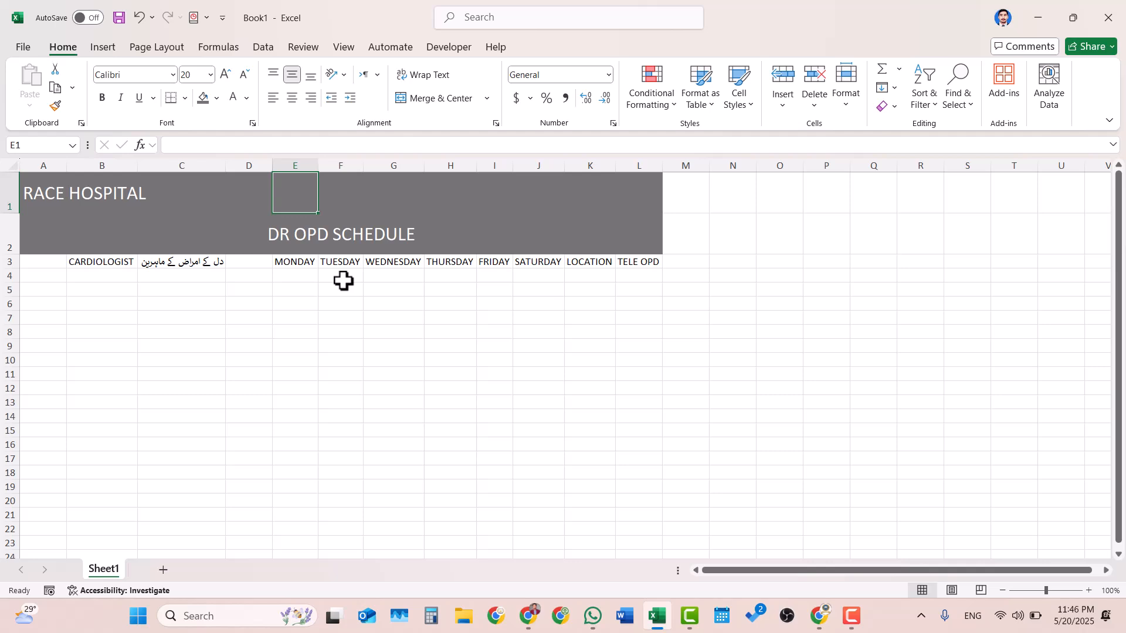
key(super+space)
key(super+space)
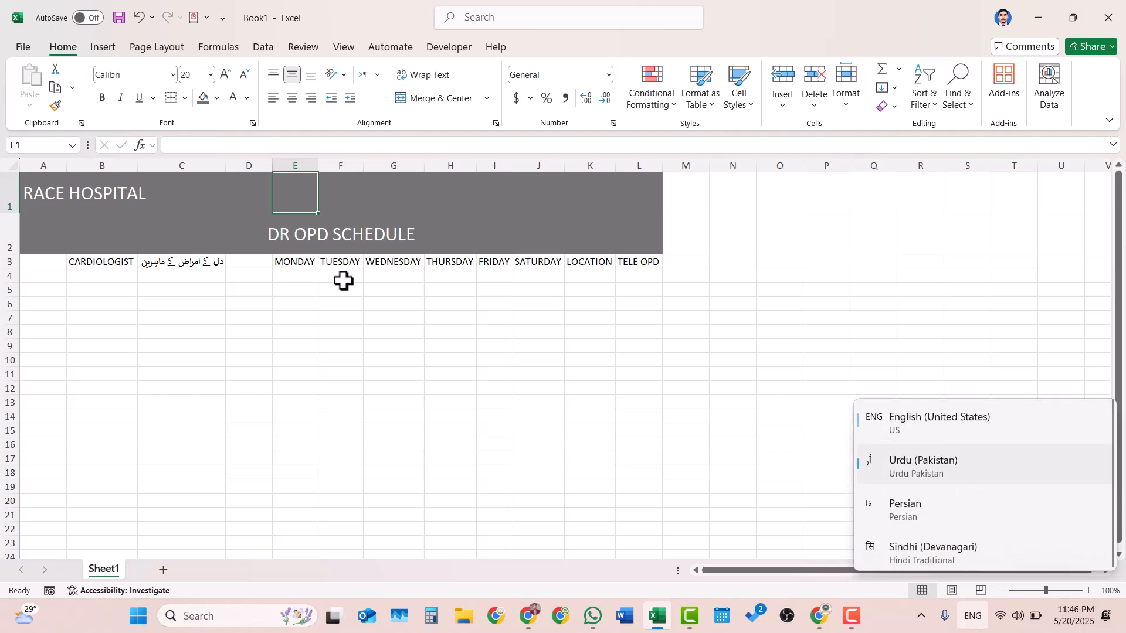
text(ک)
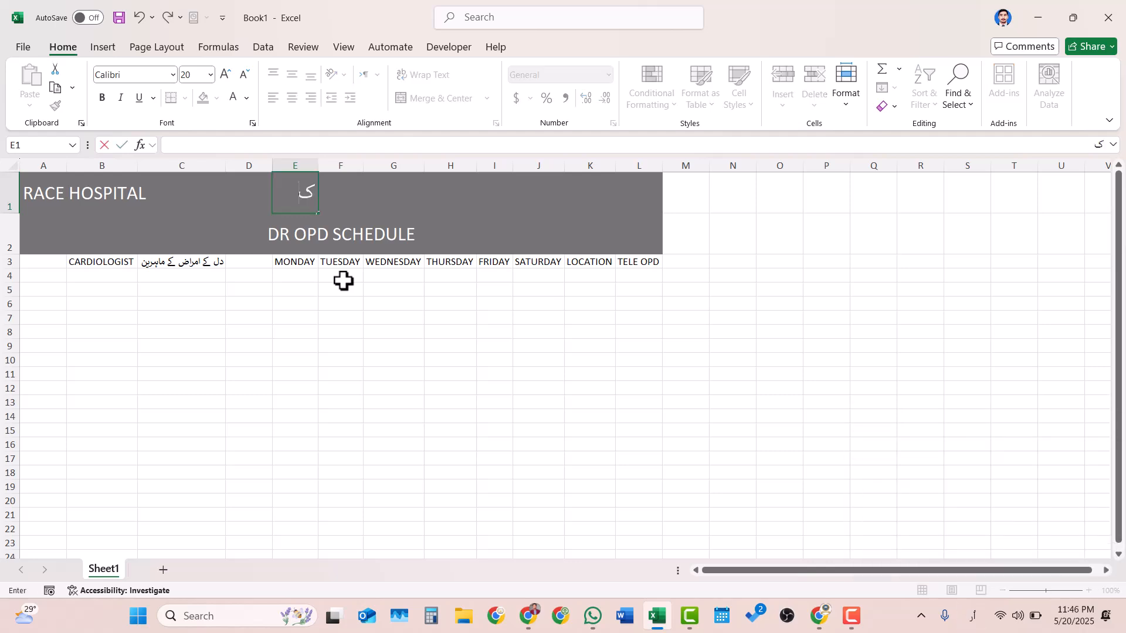
text(لینک کے او)
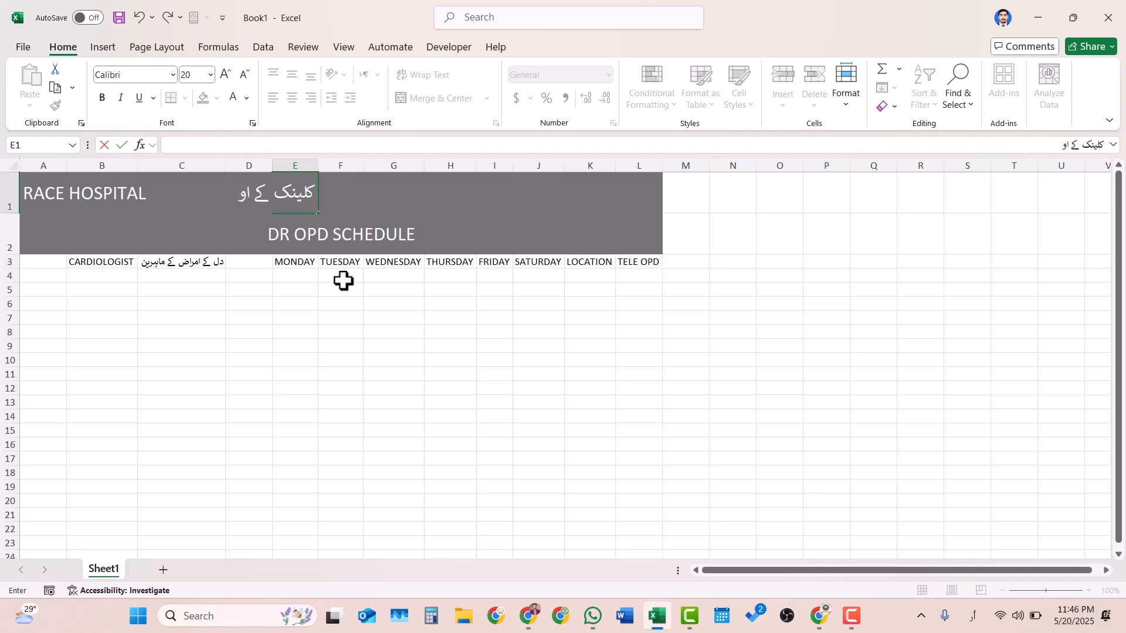
text(قات)
click(343, 280)
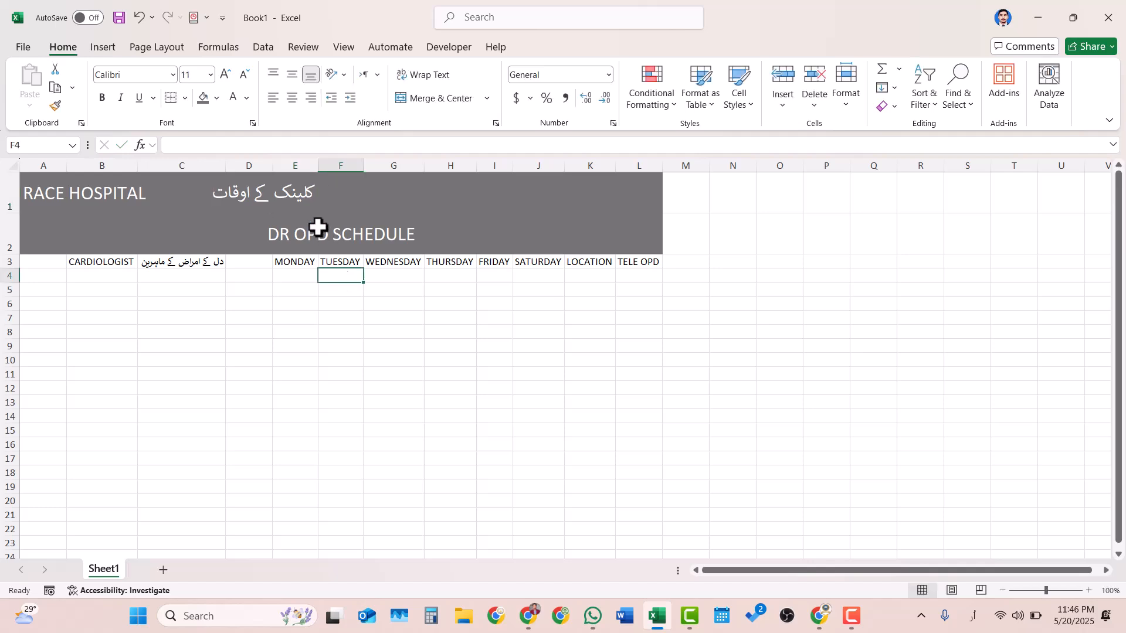
- Merge E1:G1 around the Urdu clinic hours heading and left-align its text
drag(299, 201, 389, 206)
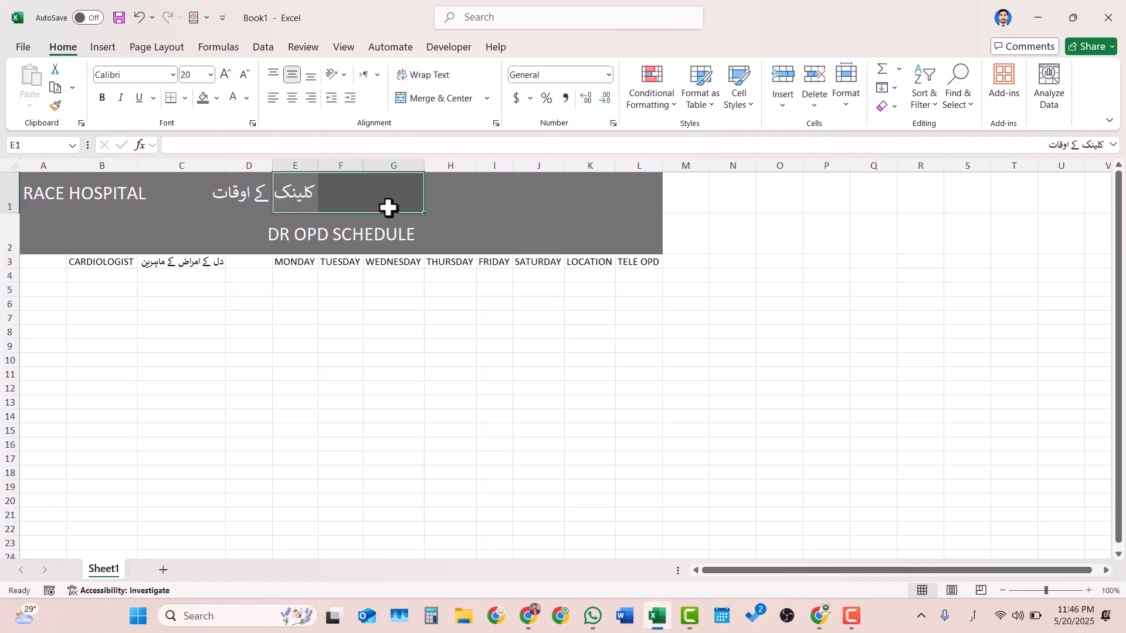
click(427, 96)
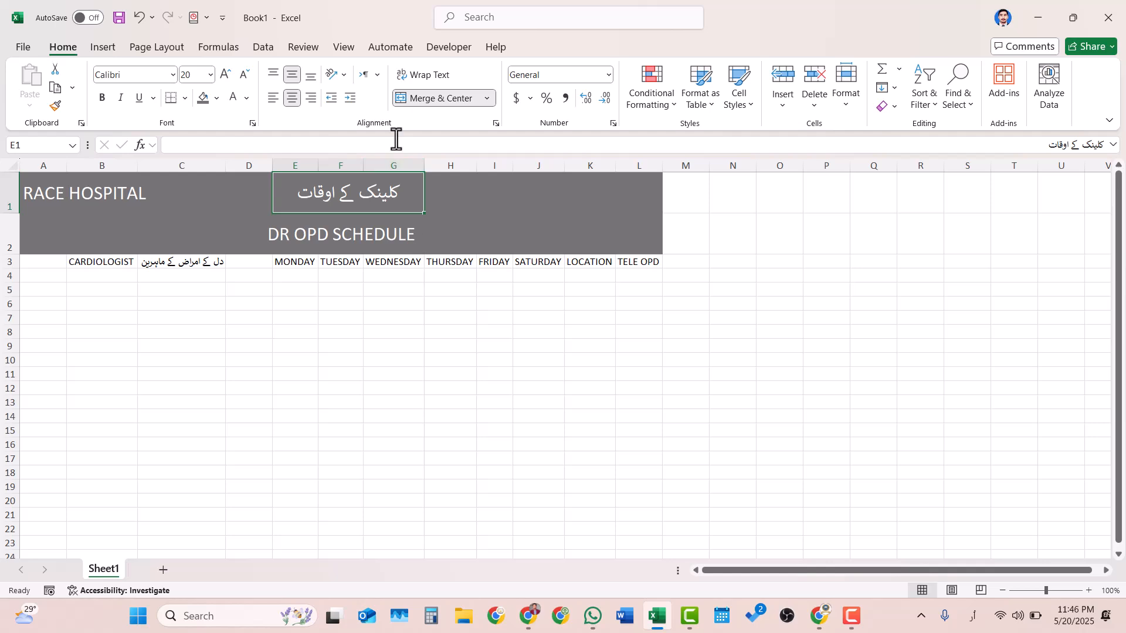
click(272, 98)
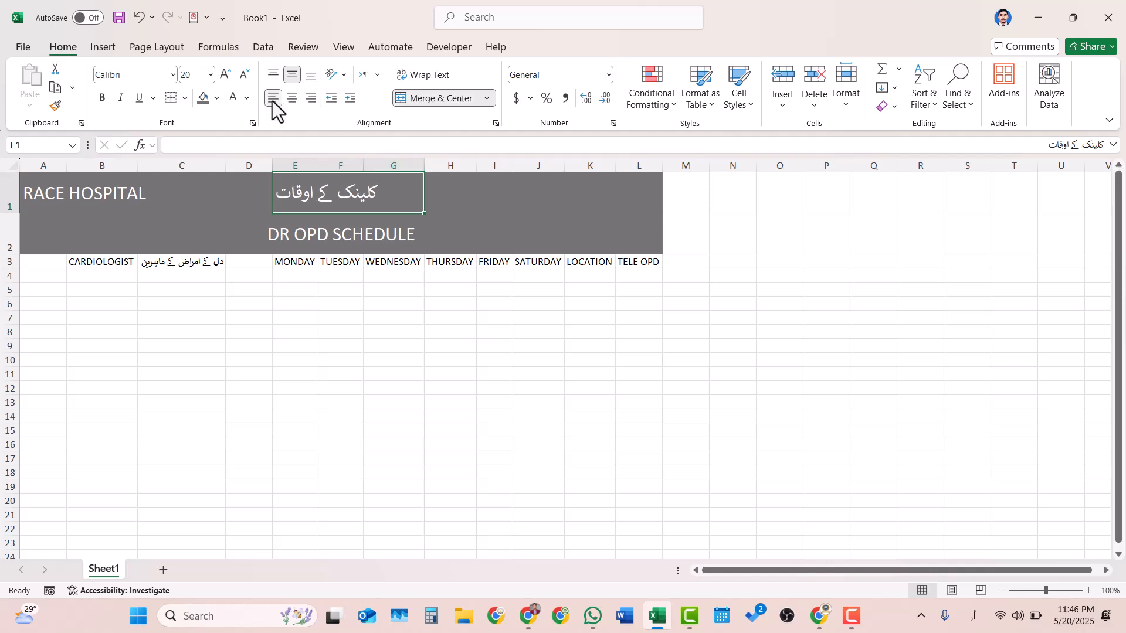
click(398, 386)
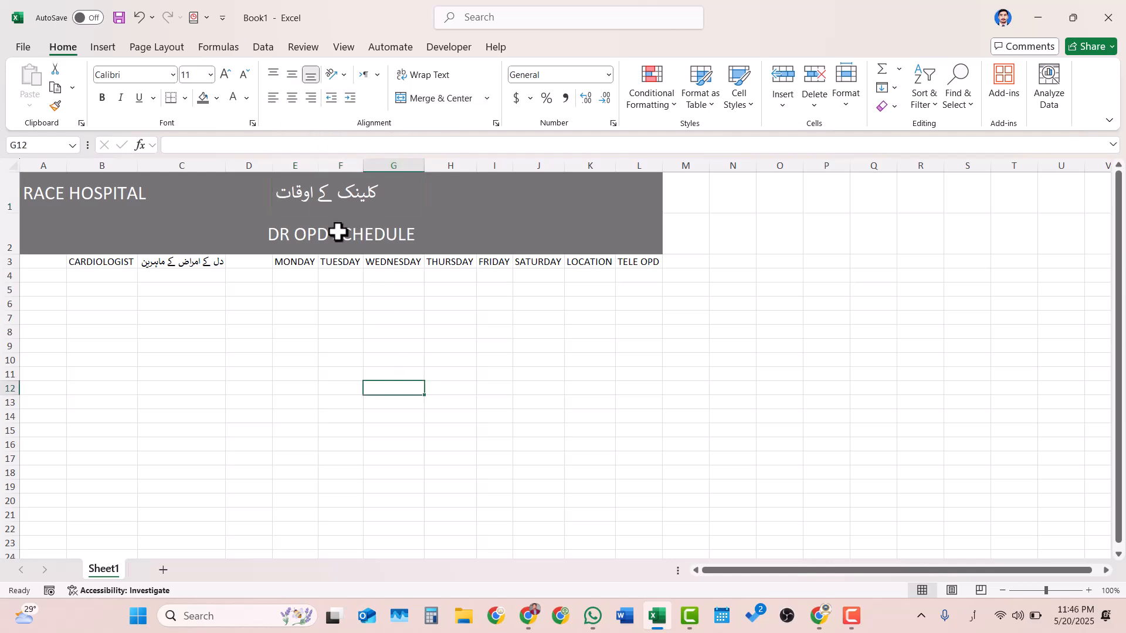
- Enter the hospital's phone number in cell J1 of the title row
click(337, 191)
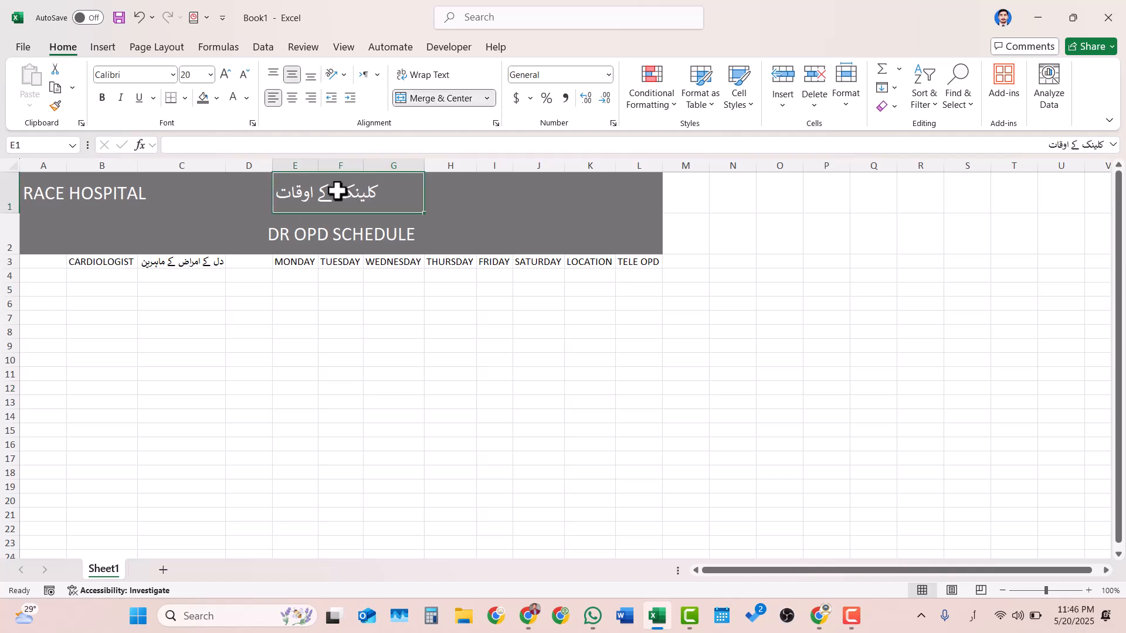
click(50, 193)
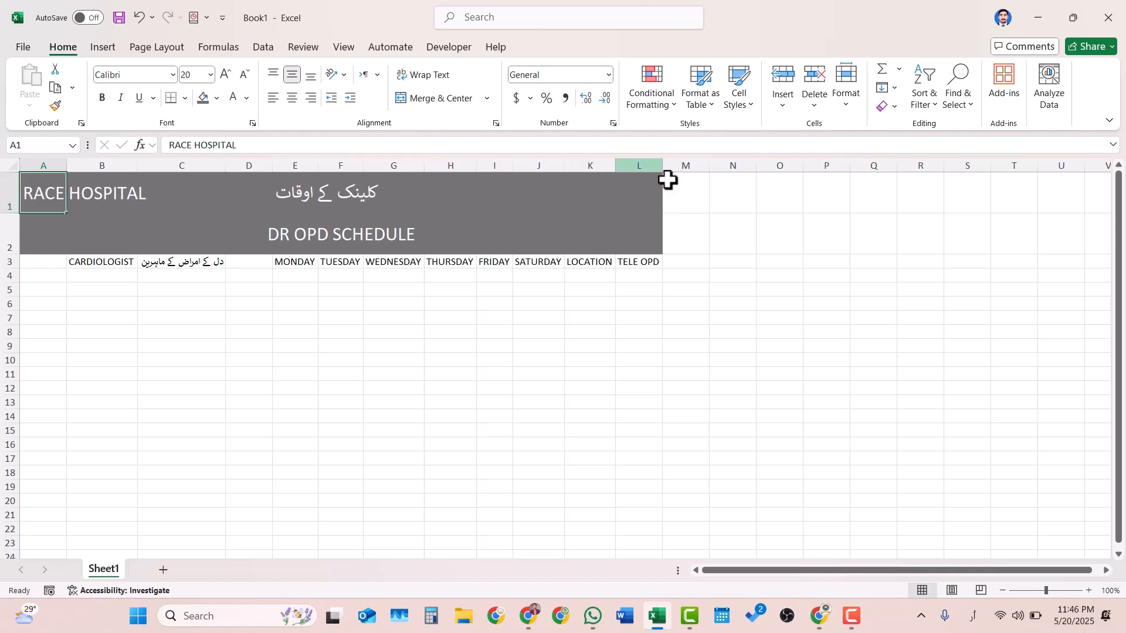
click(643, 195)
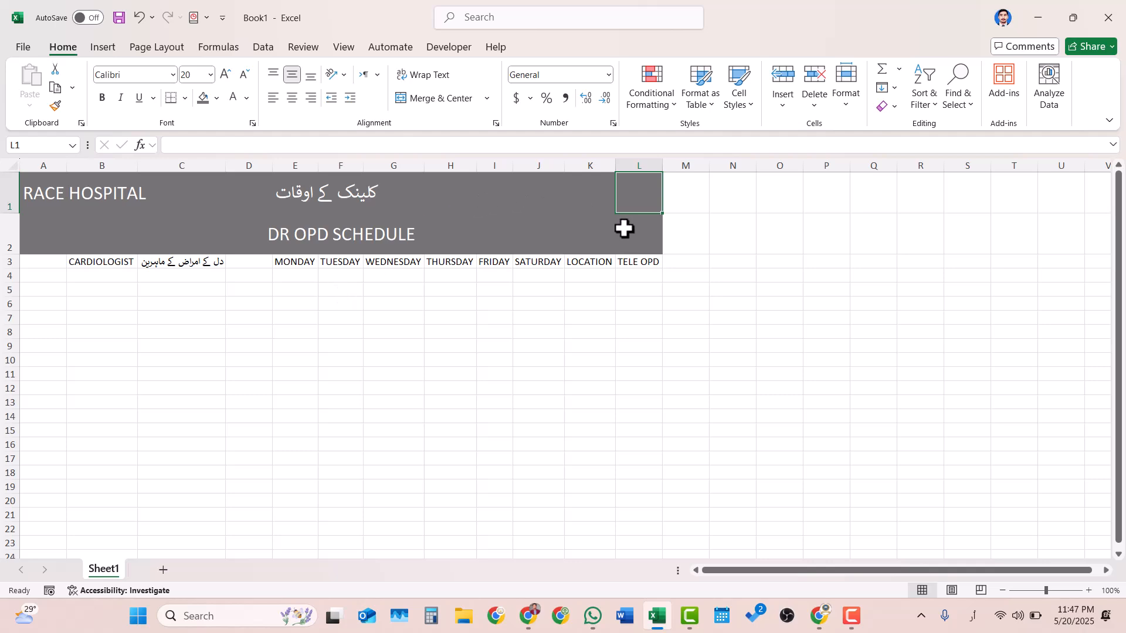
click(591, 200)
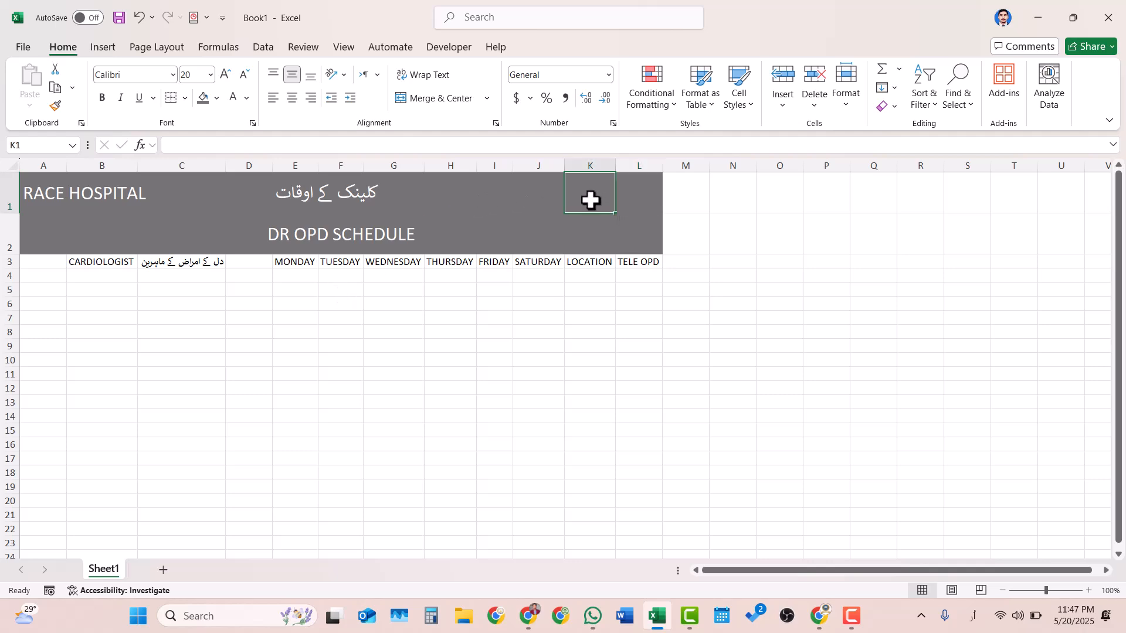
click(557, 203)
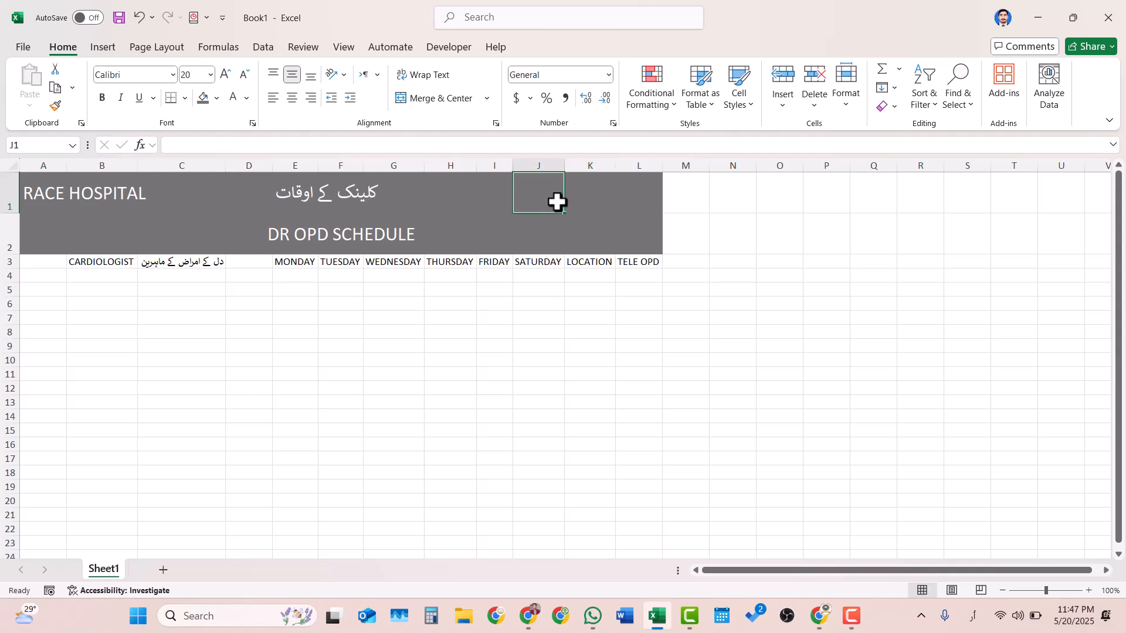
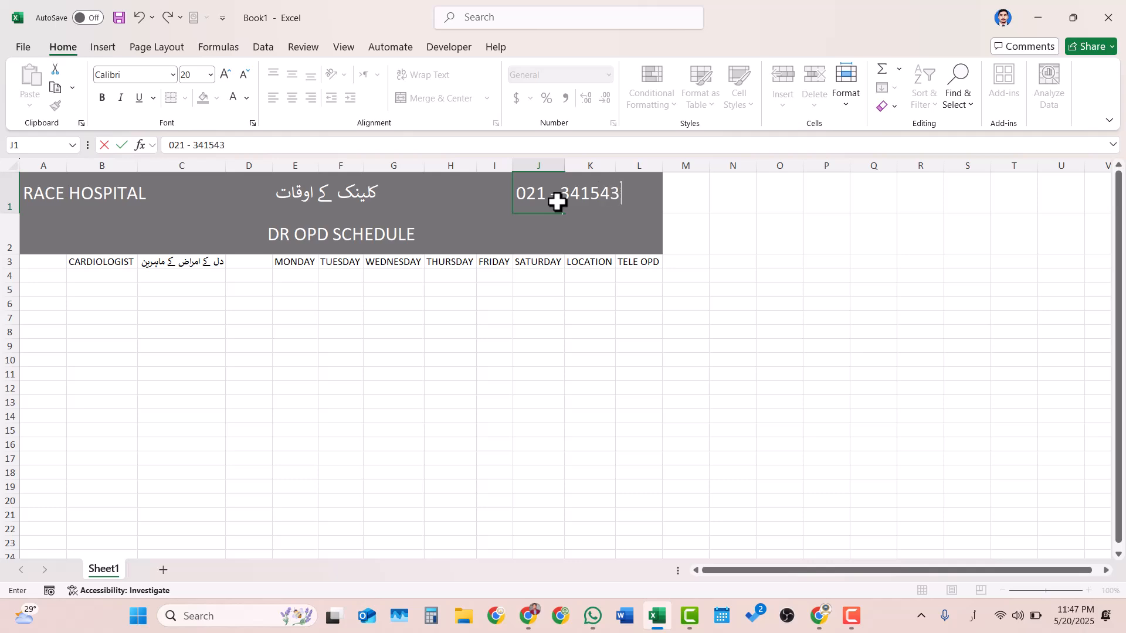
click(748, 228)
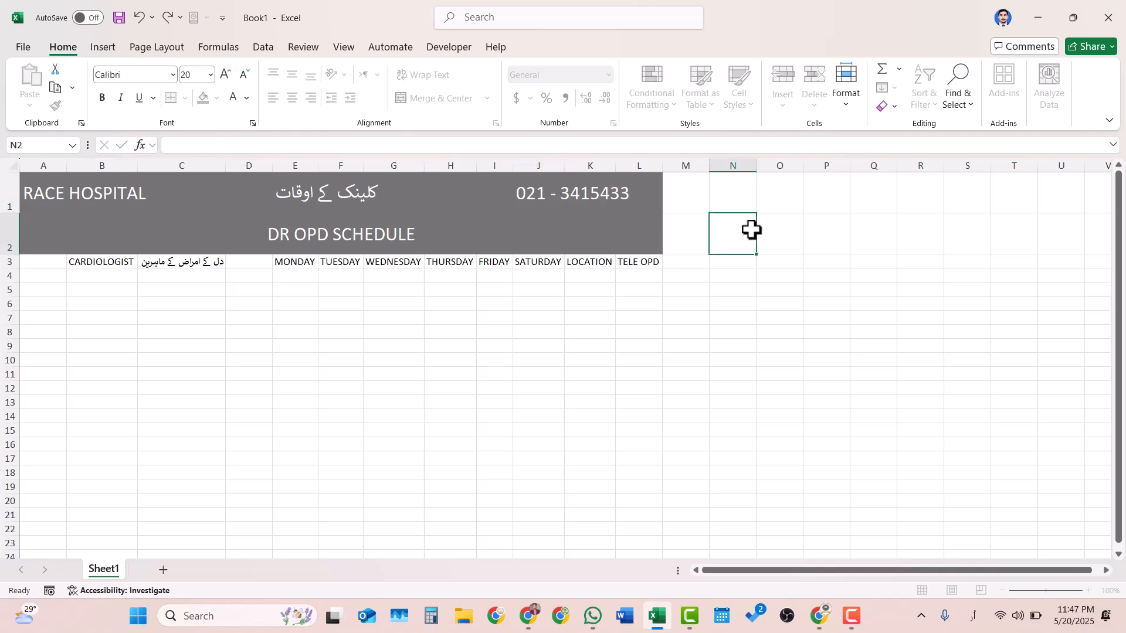
- Reduce the font size of the phone number in J1 to 12
click(541, 221)
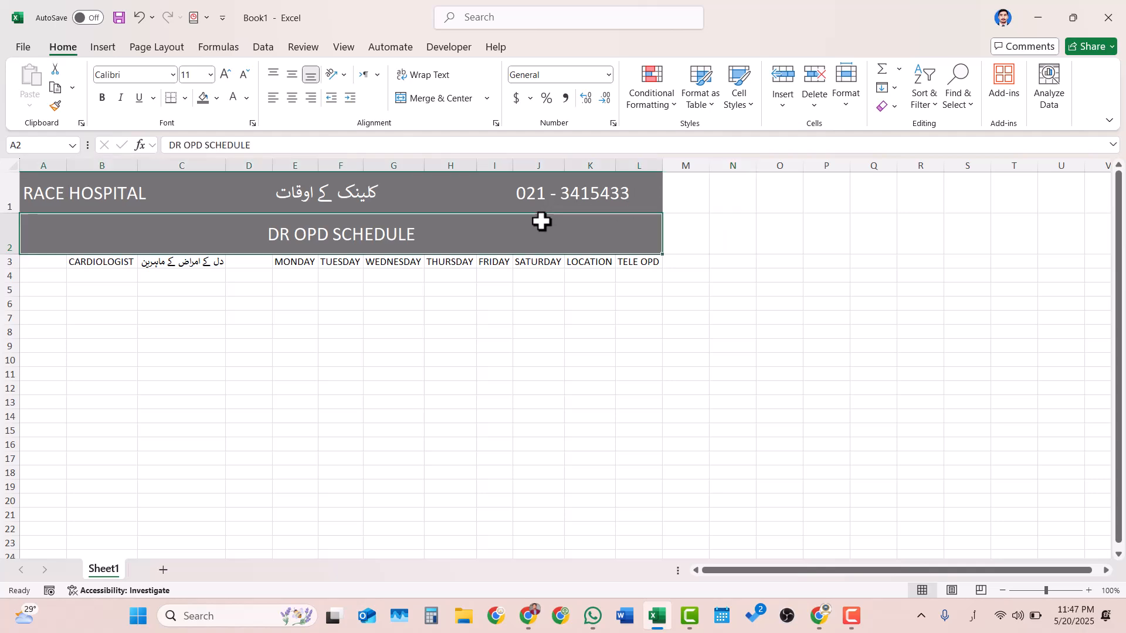
click(653, 203)
click(557, 204)
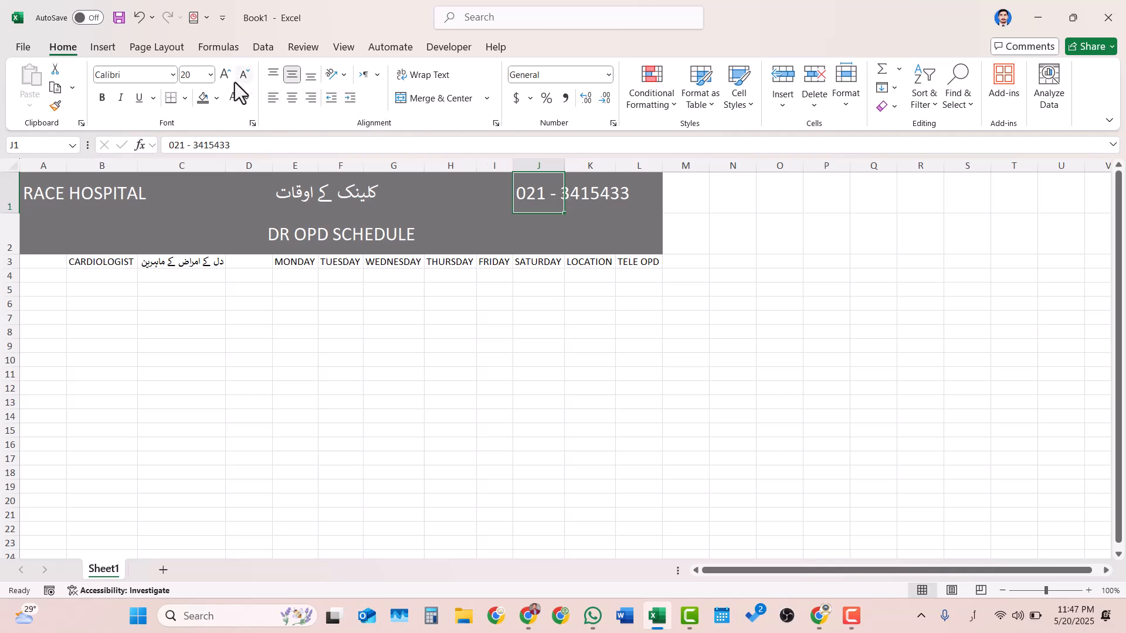
click(248, 75)
click(248, 75)
click(248, 75)
click(249, 75)
click(248, 75)
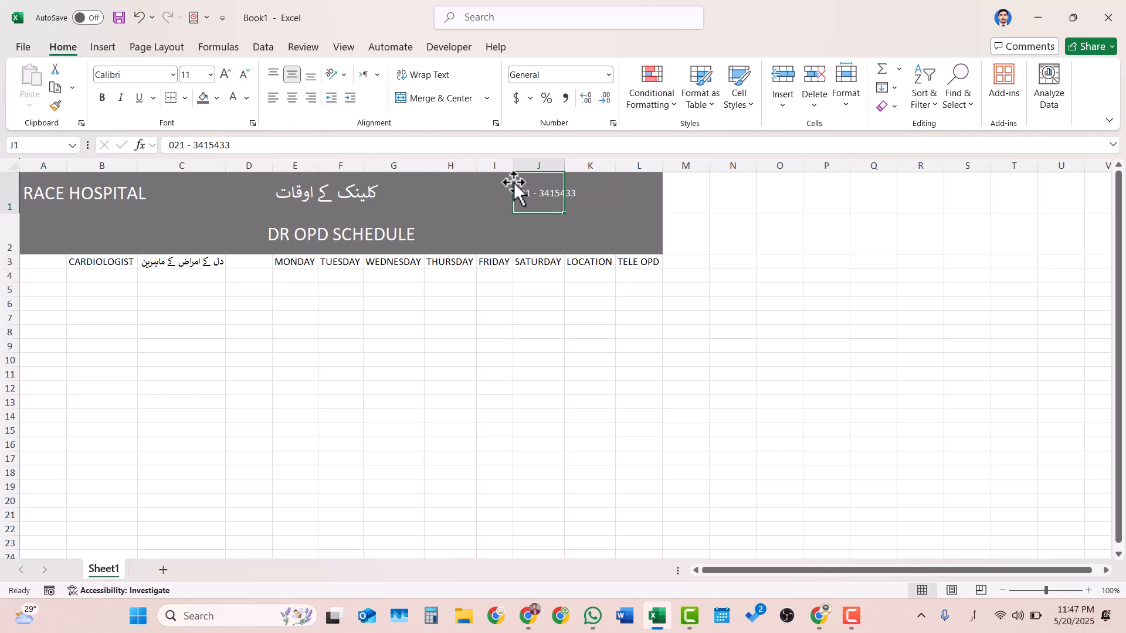
click(227, 74)
- Add the hours 09AM - 11PM on a new line below the phone number in J1, using the English keyboard layout
click(271, 147)
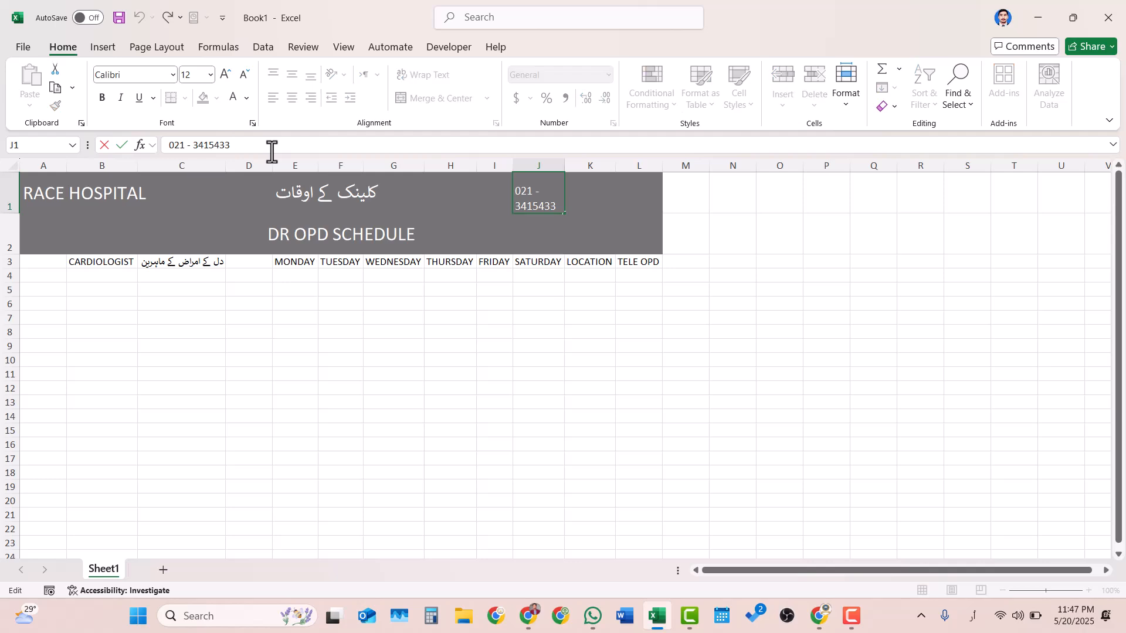
key(alt+Return)
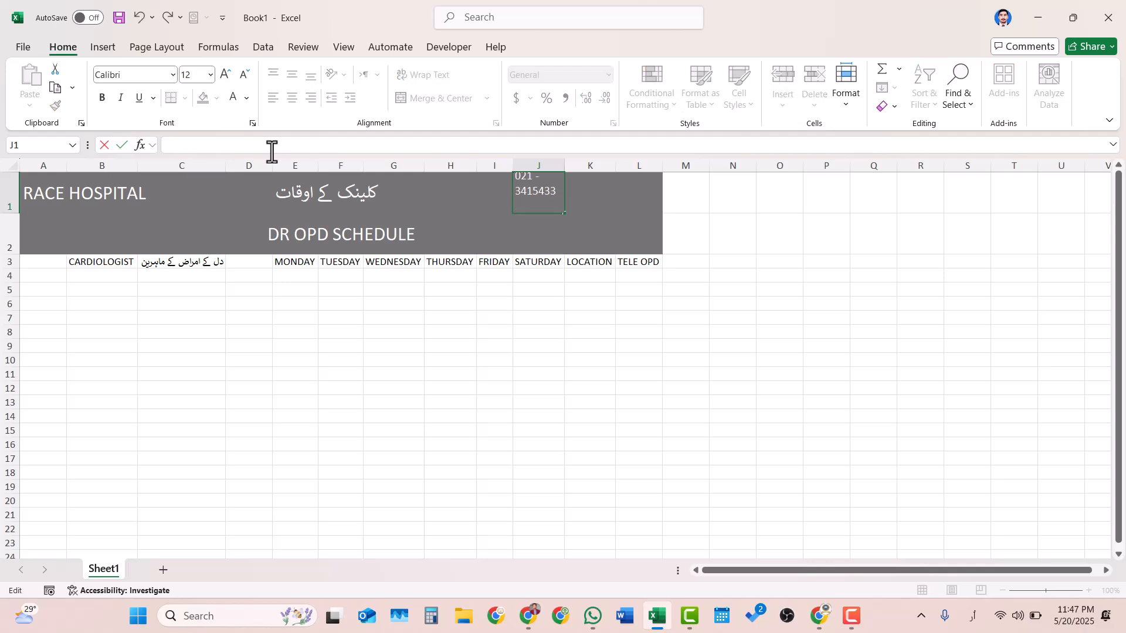
text(09)
text(ام)
key(BackSpace)
key(BackSpace)
key(super+space)
key(super+space)
key(super+space)
text(AM - 11 AM)
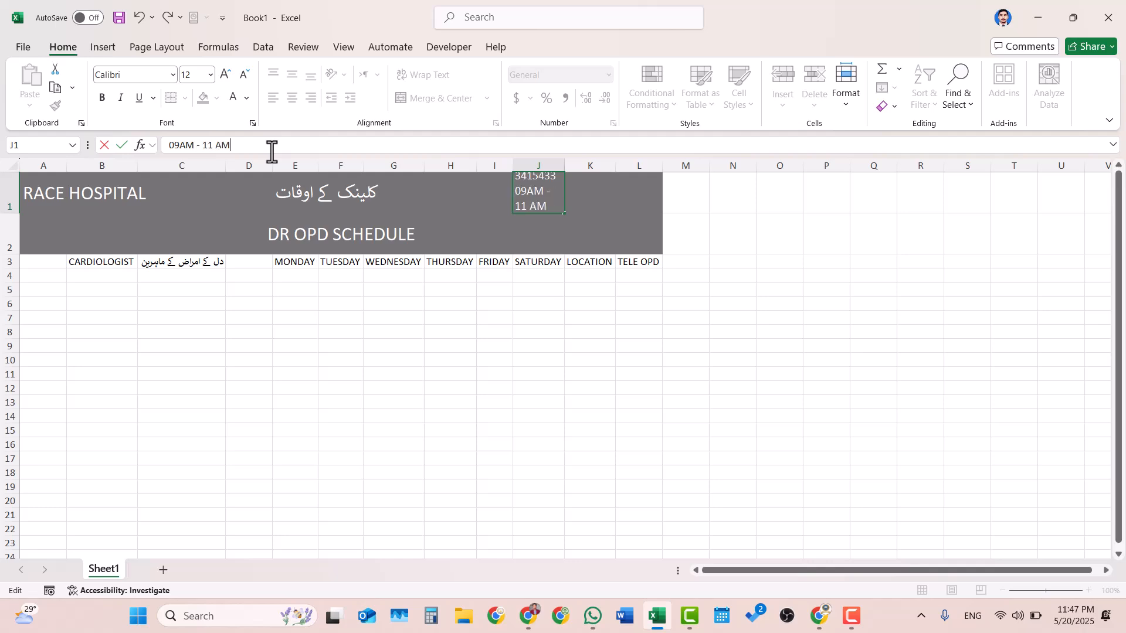
key(BackSpace)
key(BackSpace)
key(BackSpace)
text(PM)
key(Return)
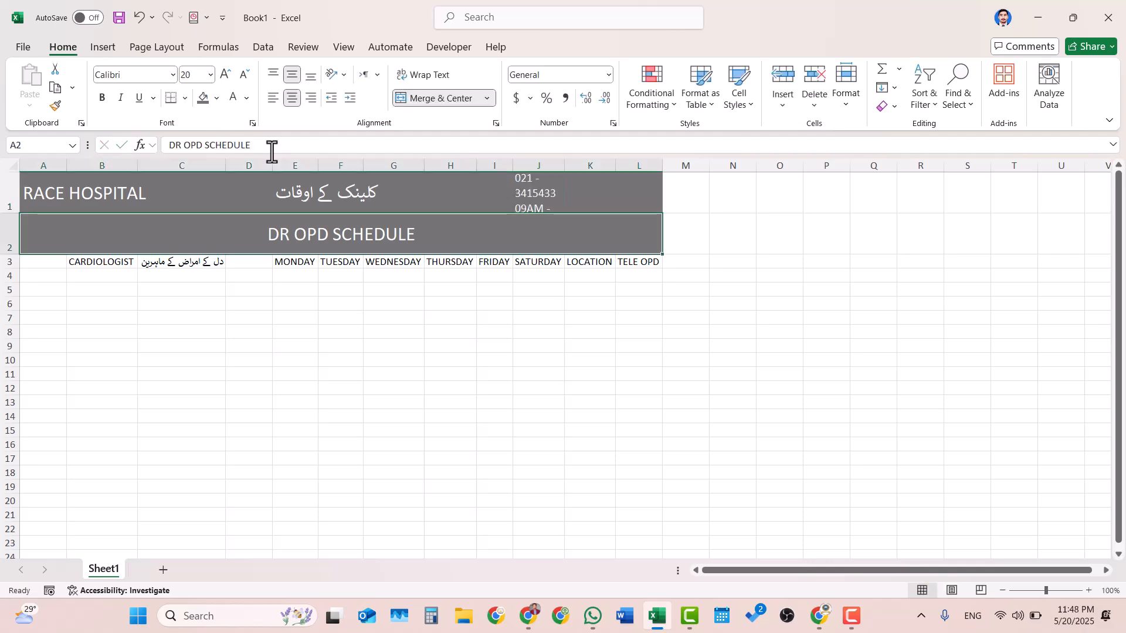
click(551, 197)
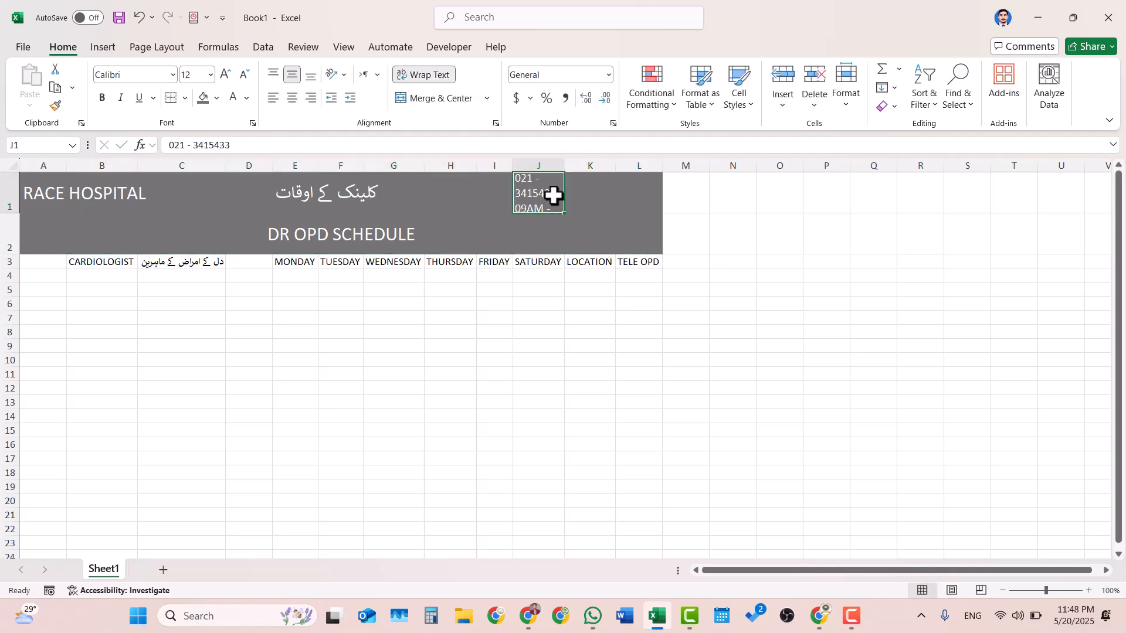
- Merge and center J1:L1 around the phone number and clinic hours
drag(554, 196, 628, 193)
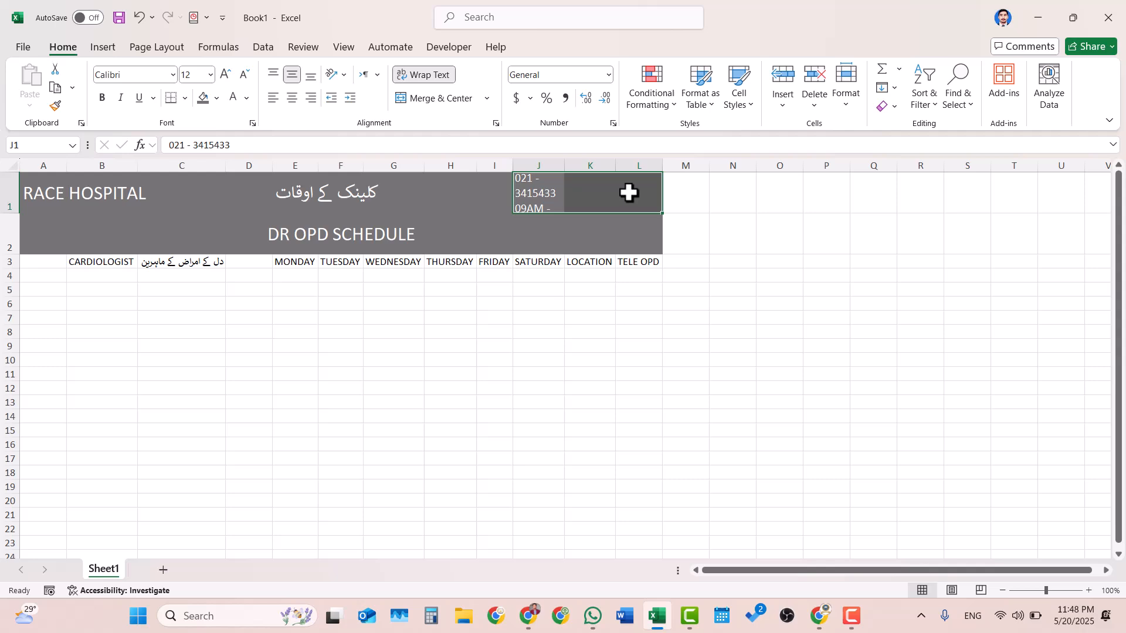
click(413, 104)
click(493, 329)
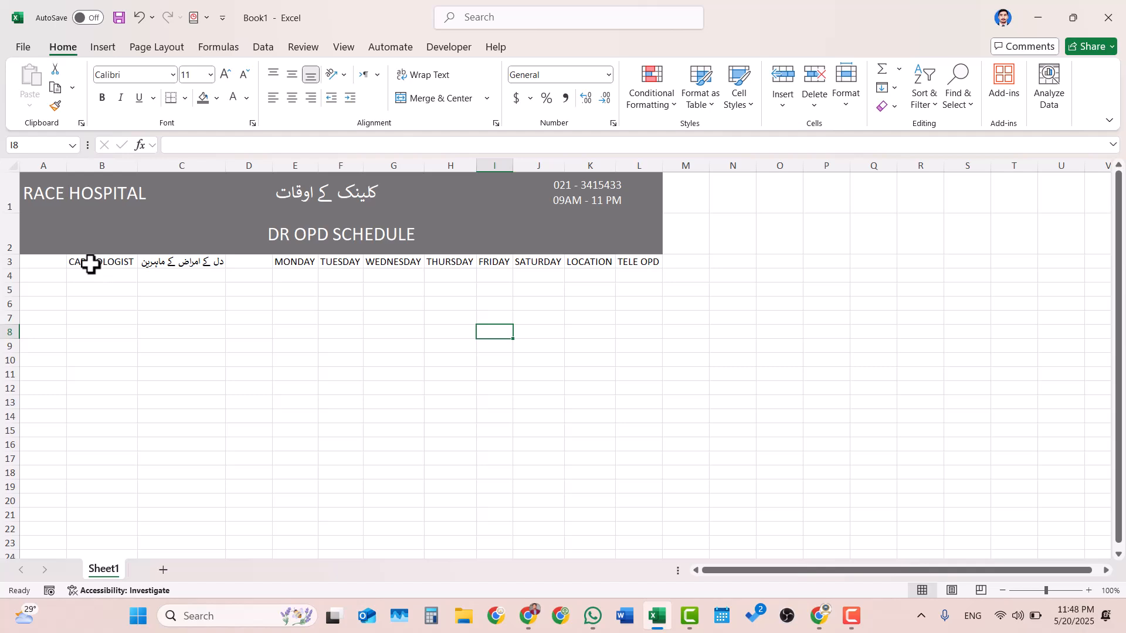
drag(90, 264, 189, 264)
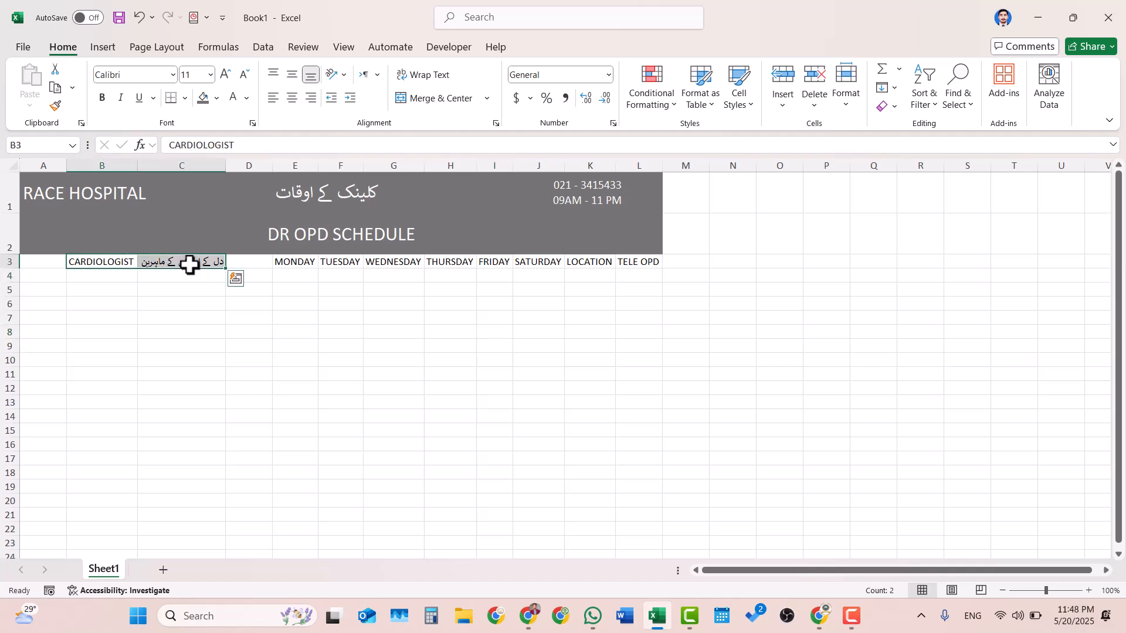
click(217, 98)
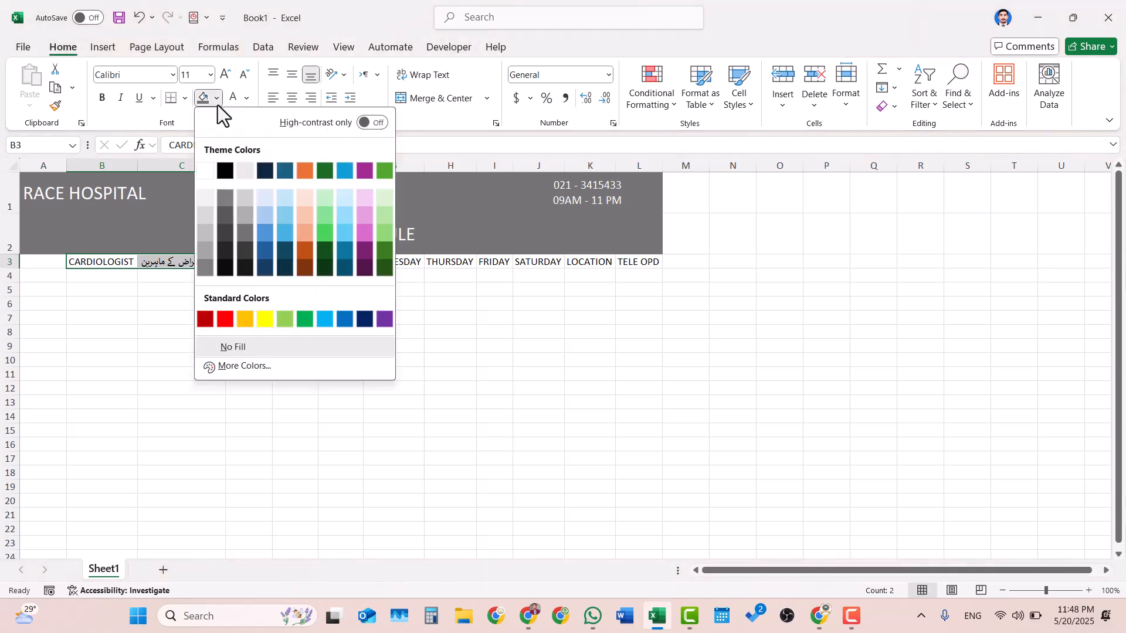
click(99, 283)
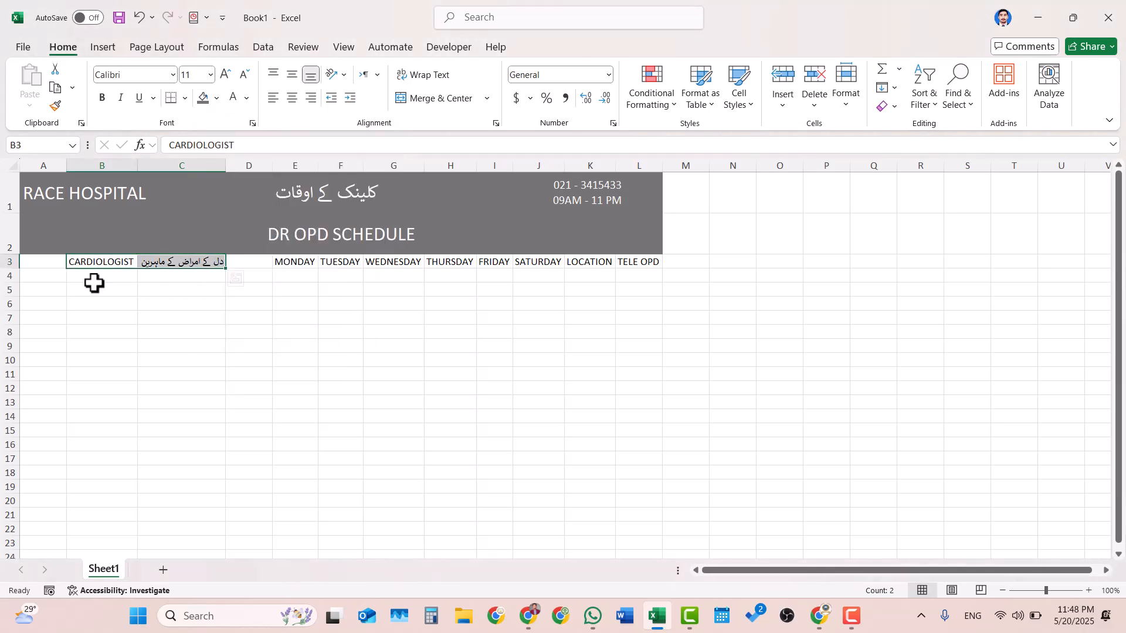
- Insert a new row above the specialty and weekday header row
click(10, 262)
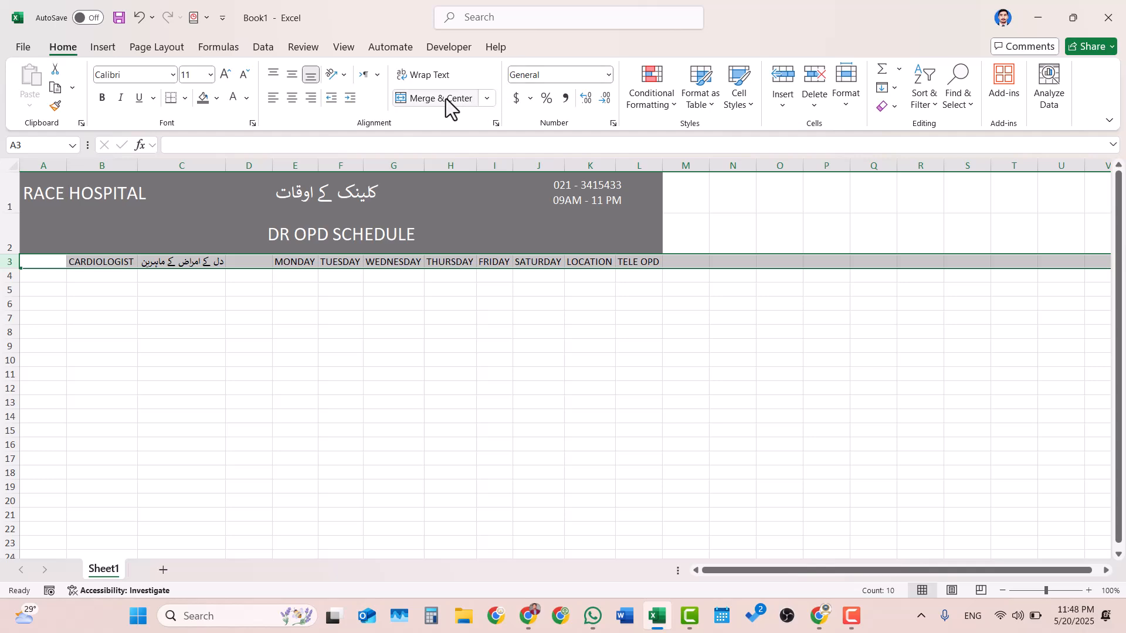
click(784, 79)
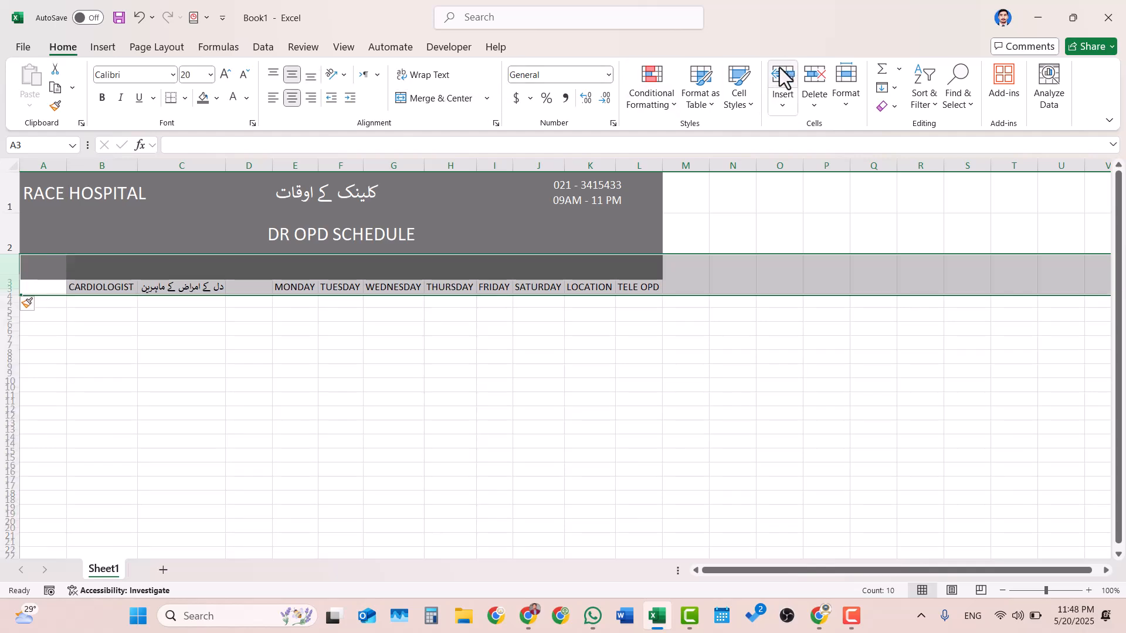
click(219, 344)
click(53, 277)
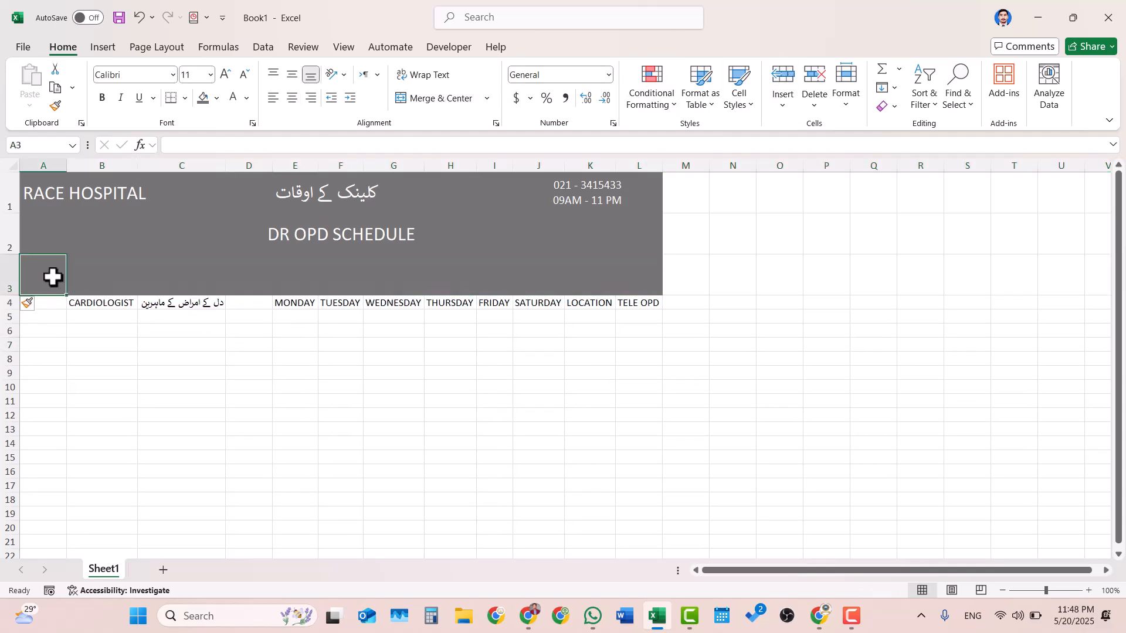
- Remove the grey fill from A3:L3 by filling blank cell M3 across it, and shrink row 3 to a thin spacer
drag(53, 276, 626, 271)
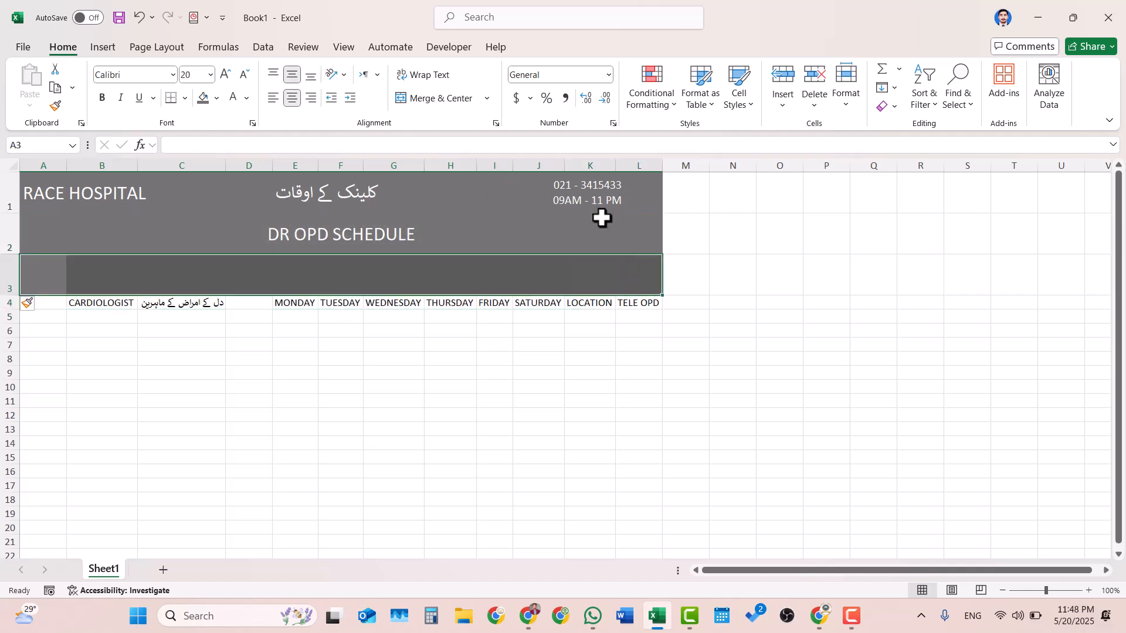
click(700, 267)
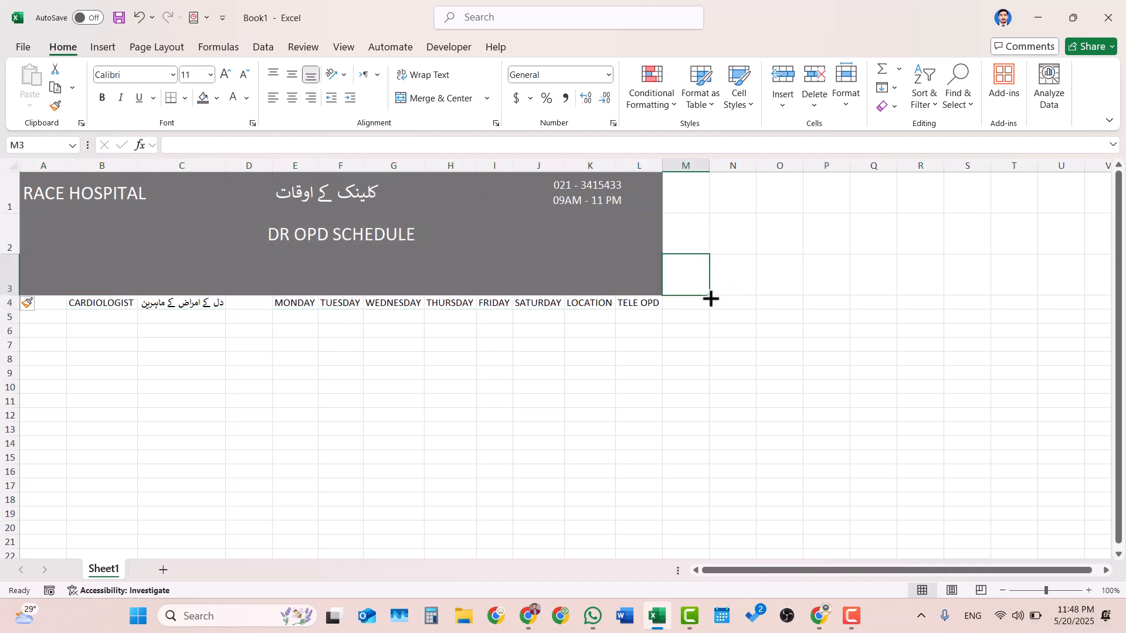
drag(710, 299, 4, 273)
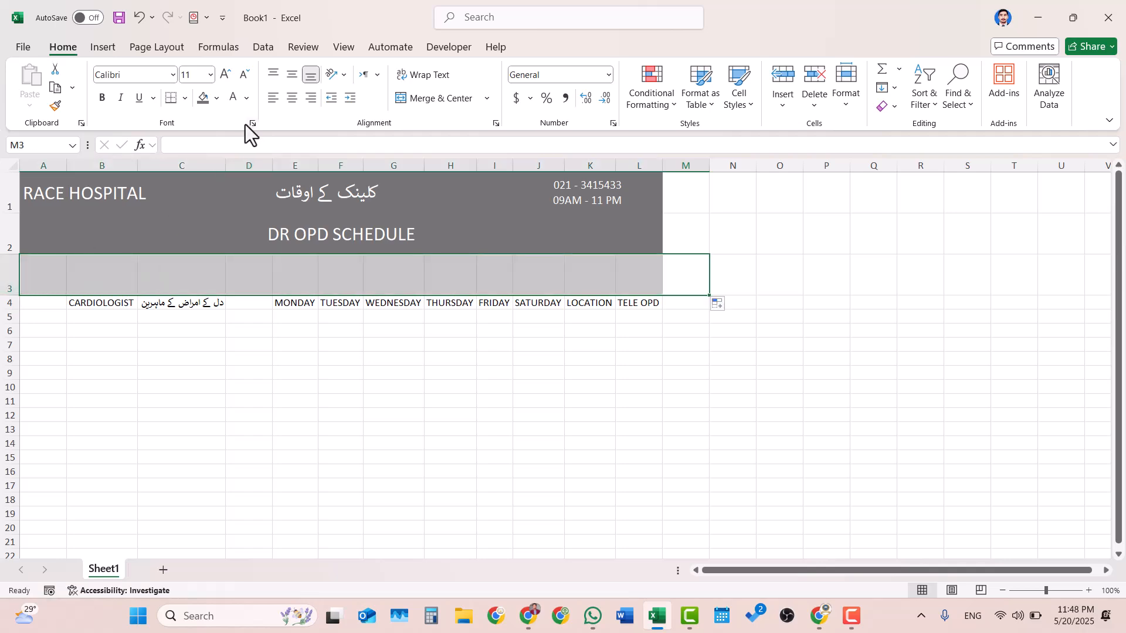
click(594, 413)
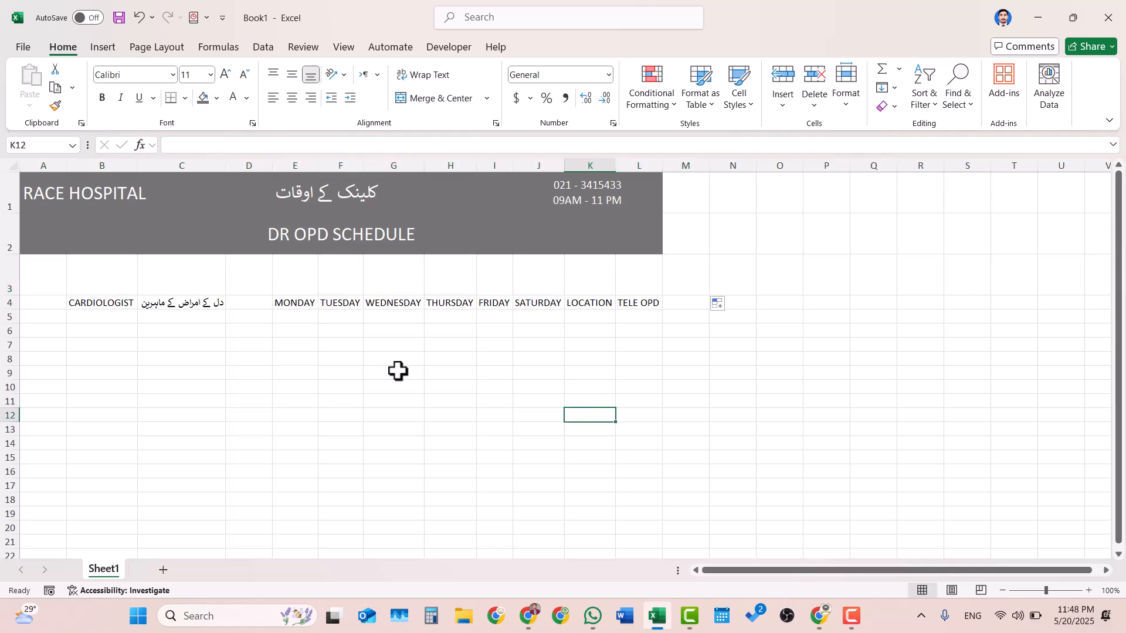
drag(10, 293, 3, 266)
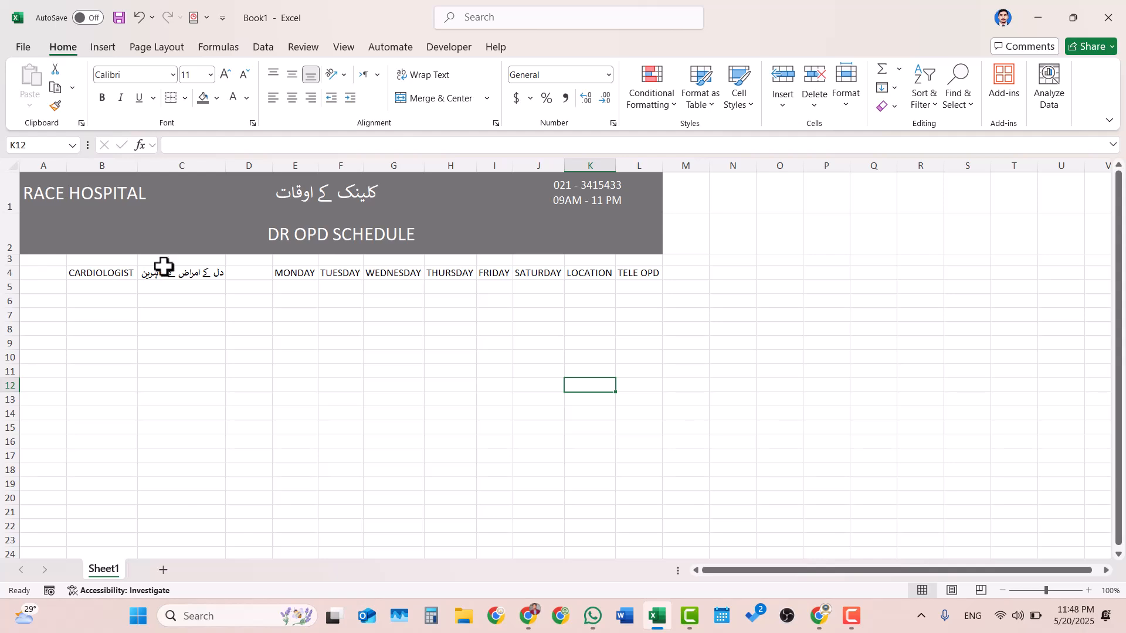
- Give the English and Urdu cardiologist headings in B4:C4 a grey fill and white font
click(120, 274)
shift+click(176, 278)
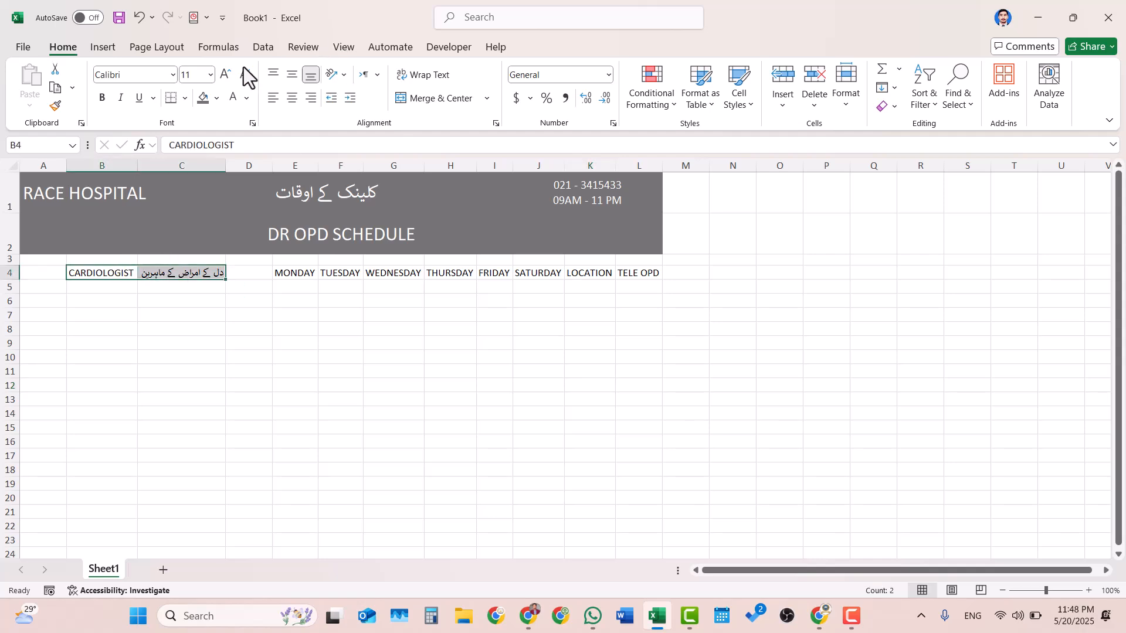
click(204, 99)
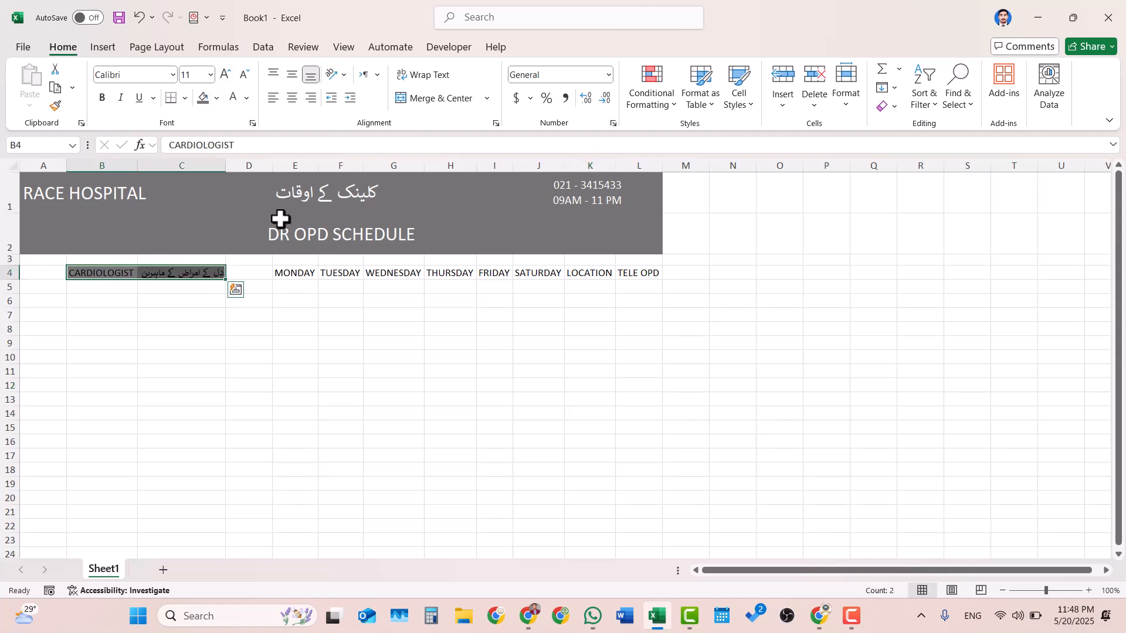
click(227, 99)
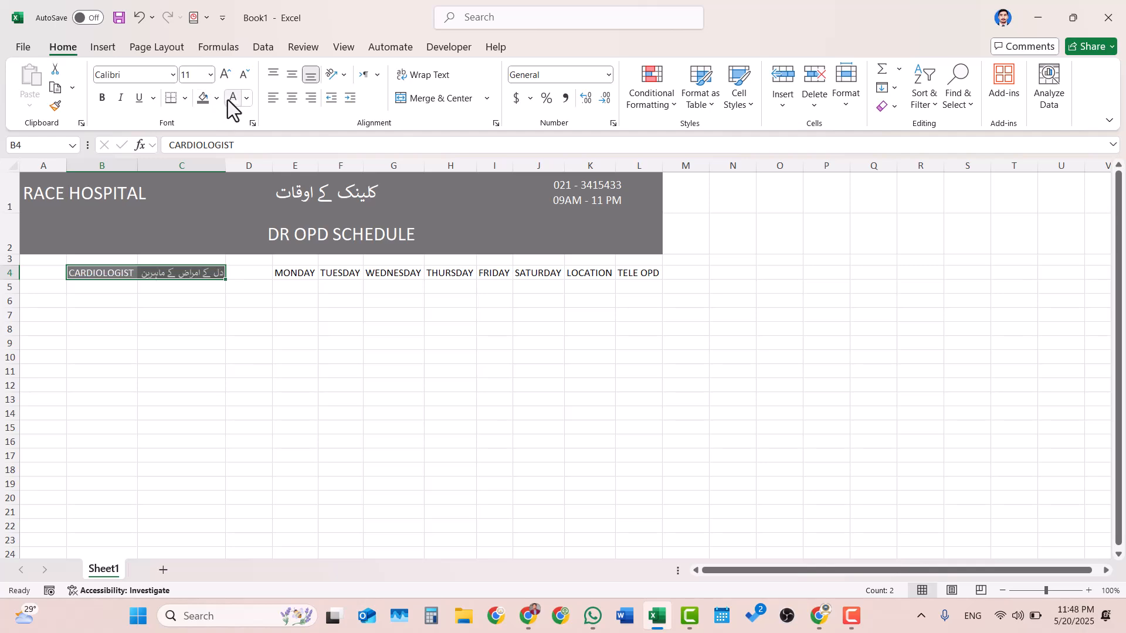
click(229, 375)
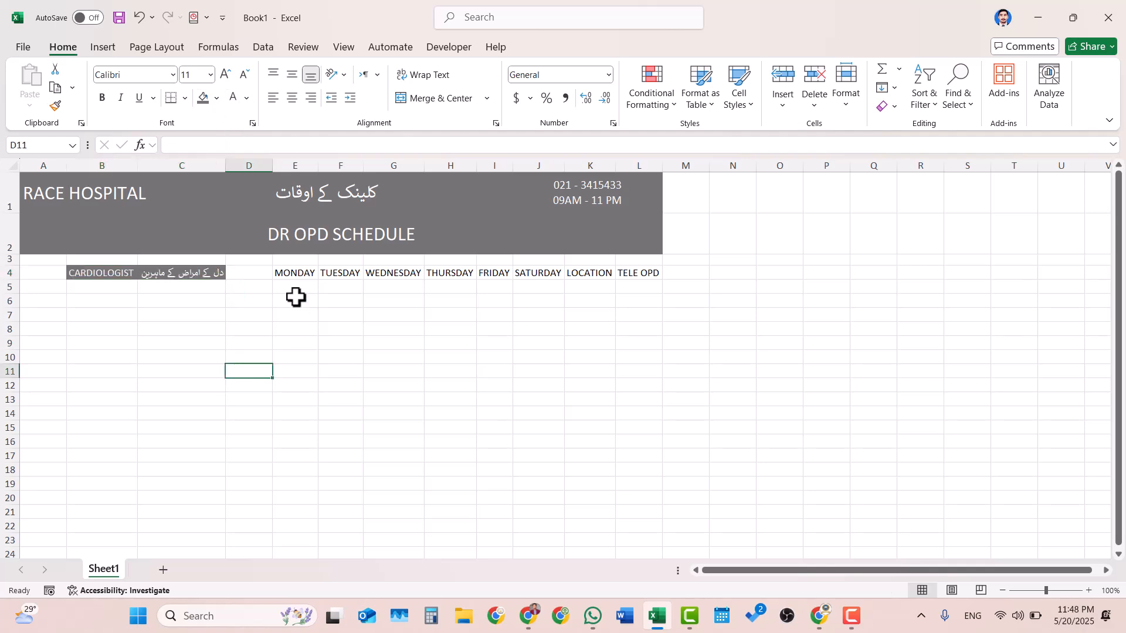
- Center the cardiologist headings in B4:C4 horizontally and middle-align them vertically
click(180, 279)
drag(180, 279, 113, 274)
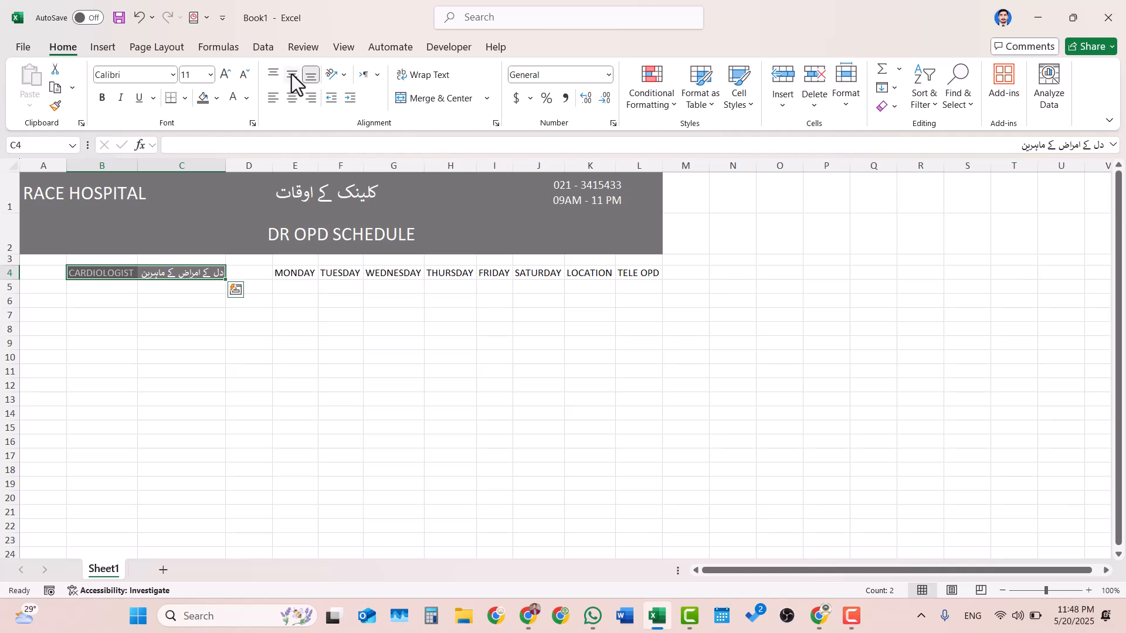
click(292, 100)
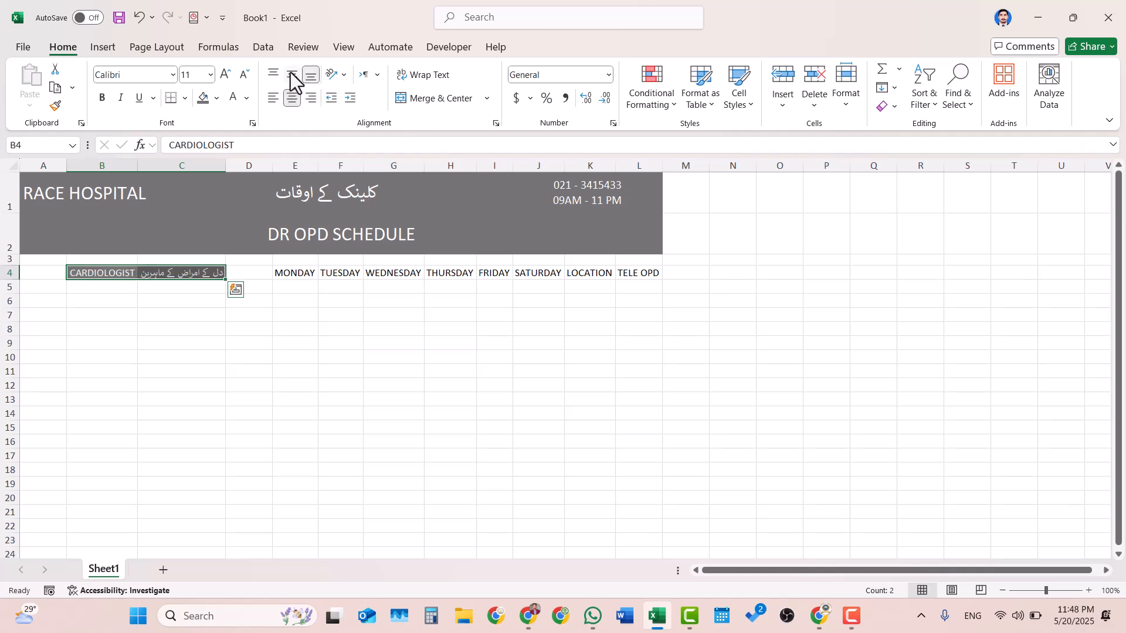
click(291, 75)
click(355, 332)
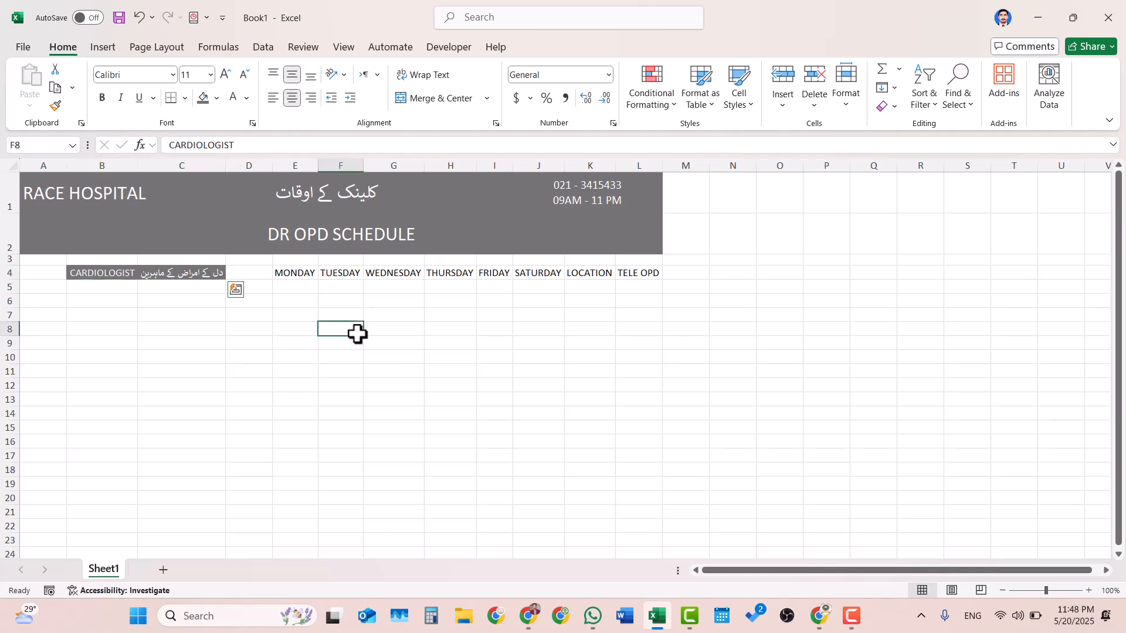
click(299, 276)
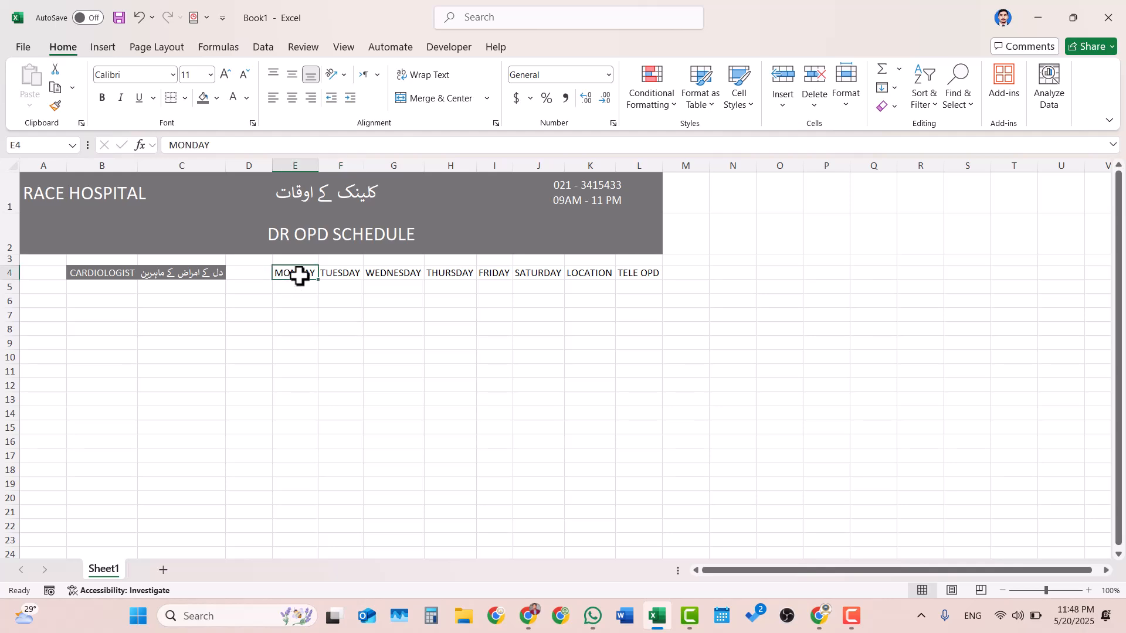
drag(300, 276, 629, 274)
click(499, 286)
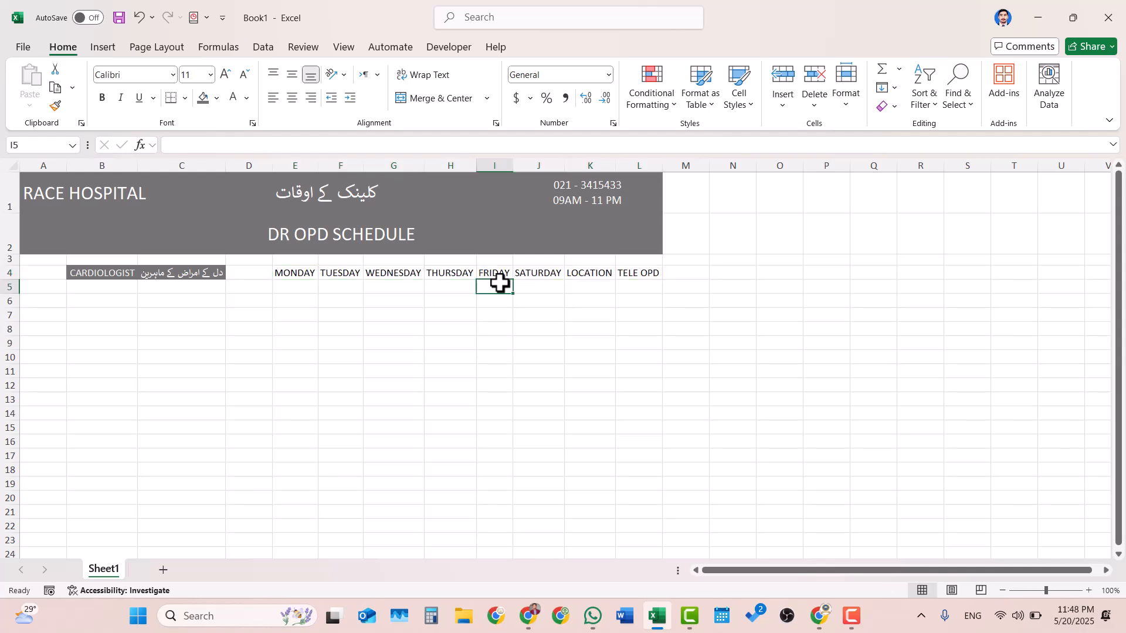
click(398, 275)
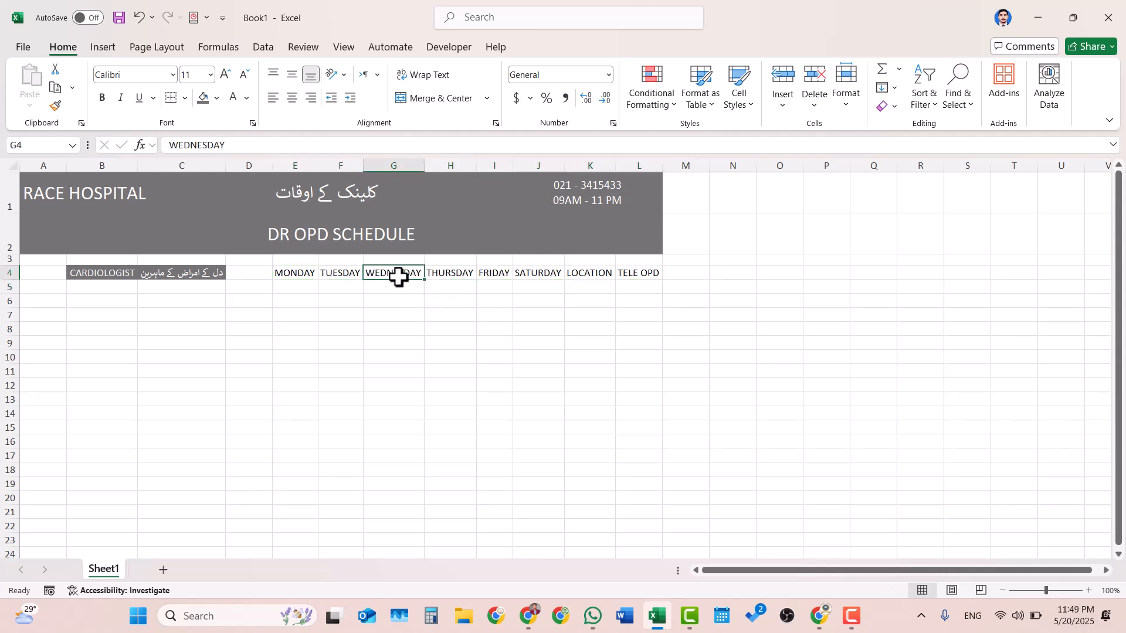
click(463, 274)
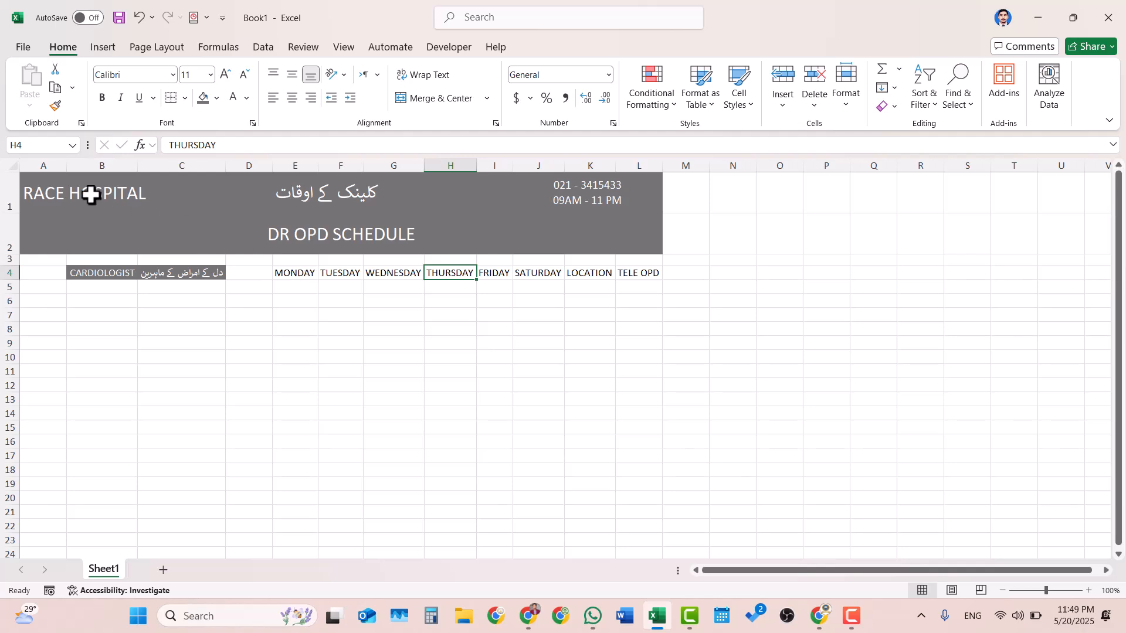
click(3, 229)
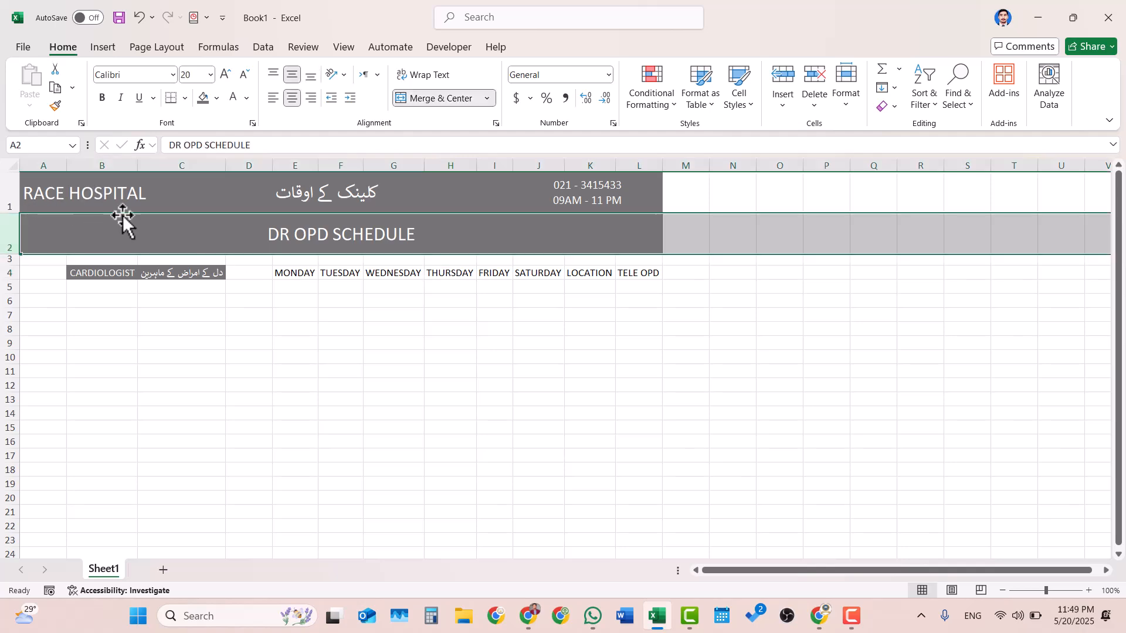
click(402, 274)
click(490, 305)
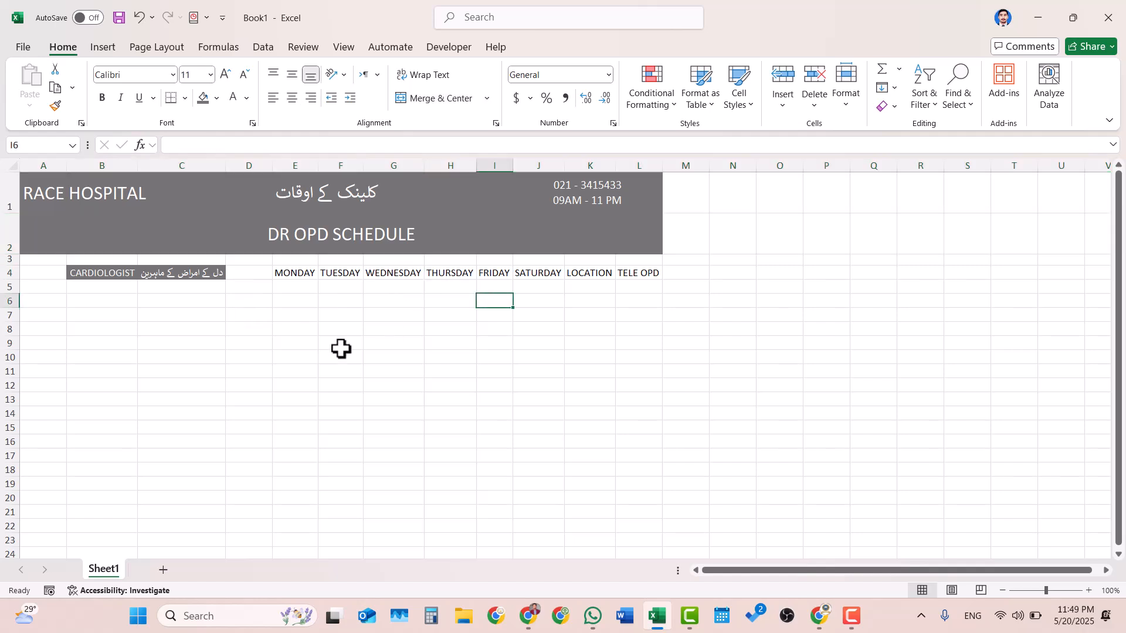
- Enter the placeholder doctor name Dr. ABC in B5 under the CARDIOLOGIST heading
scroll(340, 349, down, 2)
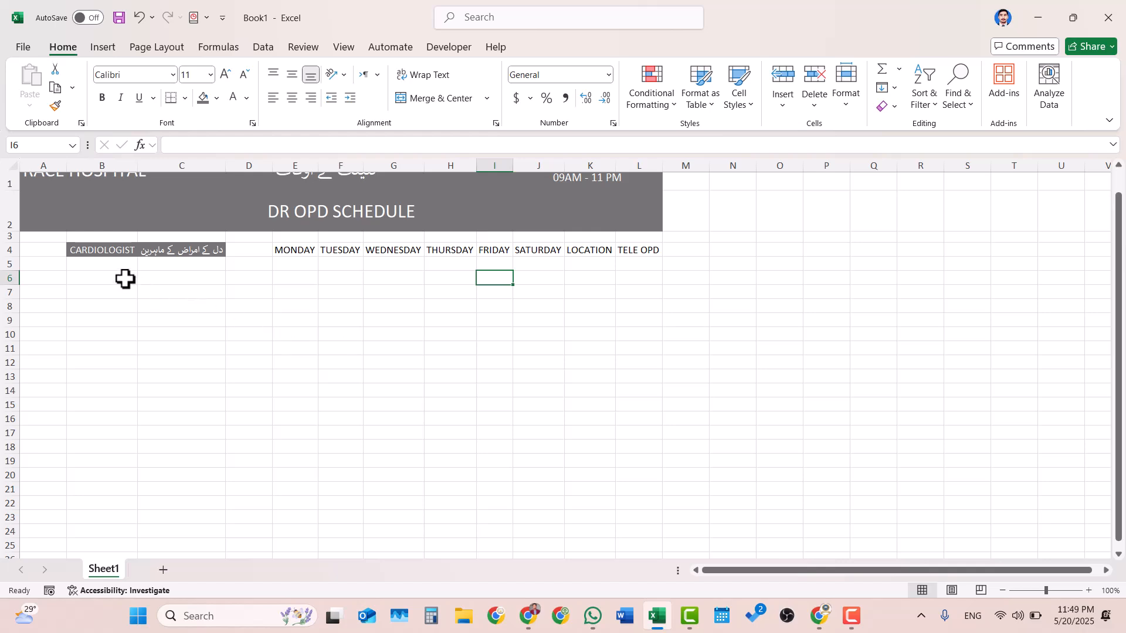
click(104, 267)
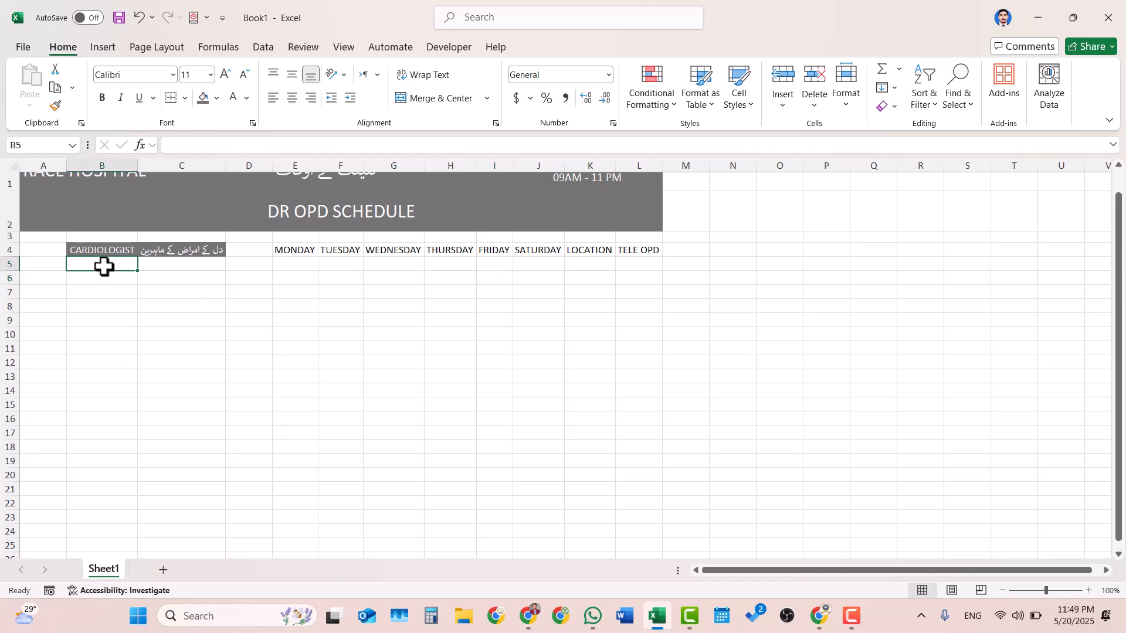
text(Dr)
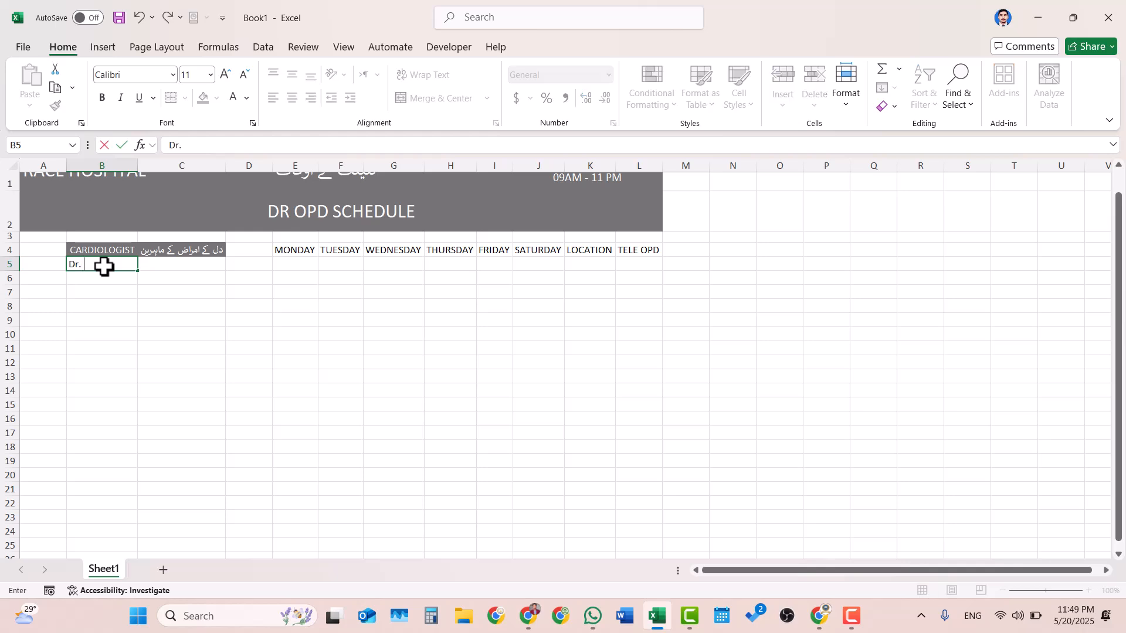
text(. ABC)
- Enter the doctor's qualifications MBBS, FCPS (Cardiology) in C5
click(199, 264)
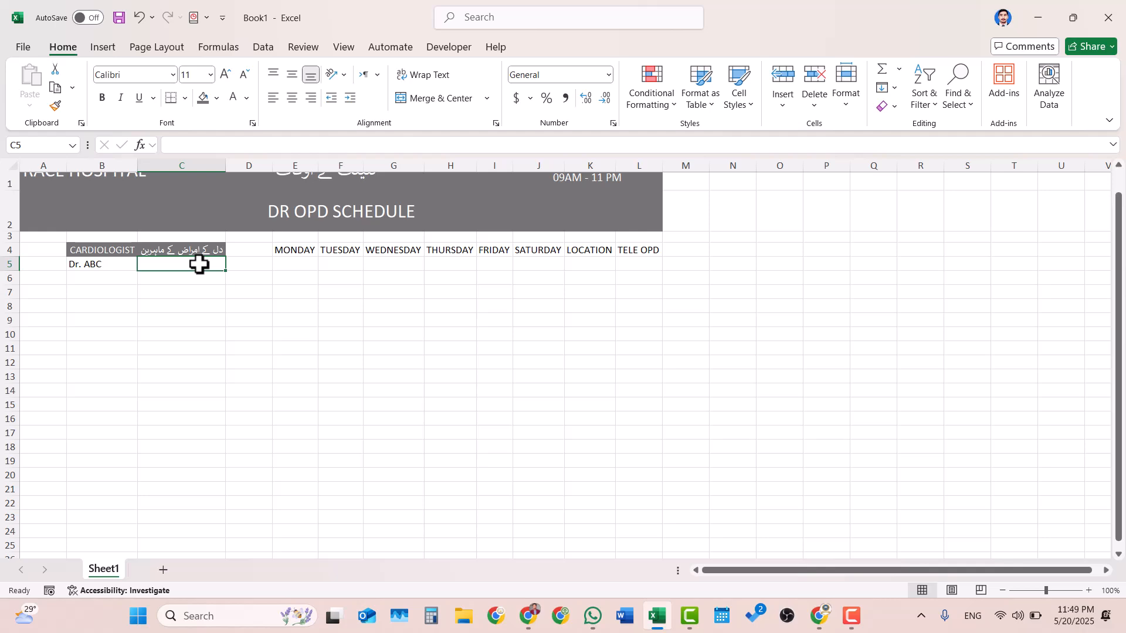
text(MBBS)
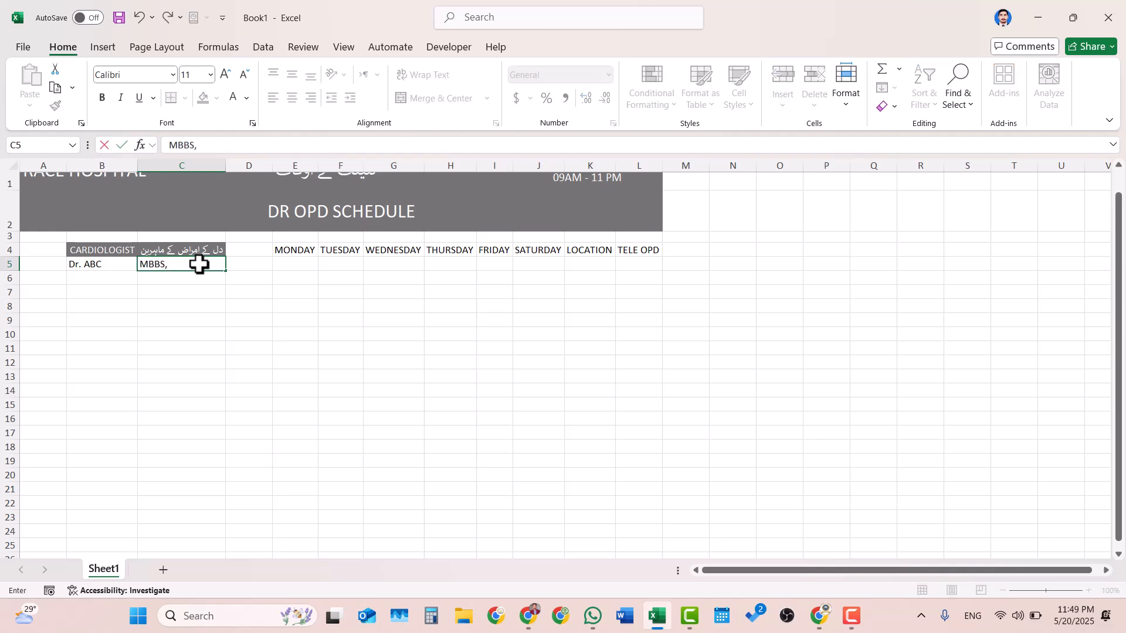
text(, FCPS (Ca)
text(rdiology)
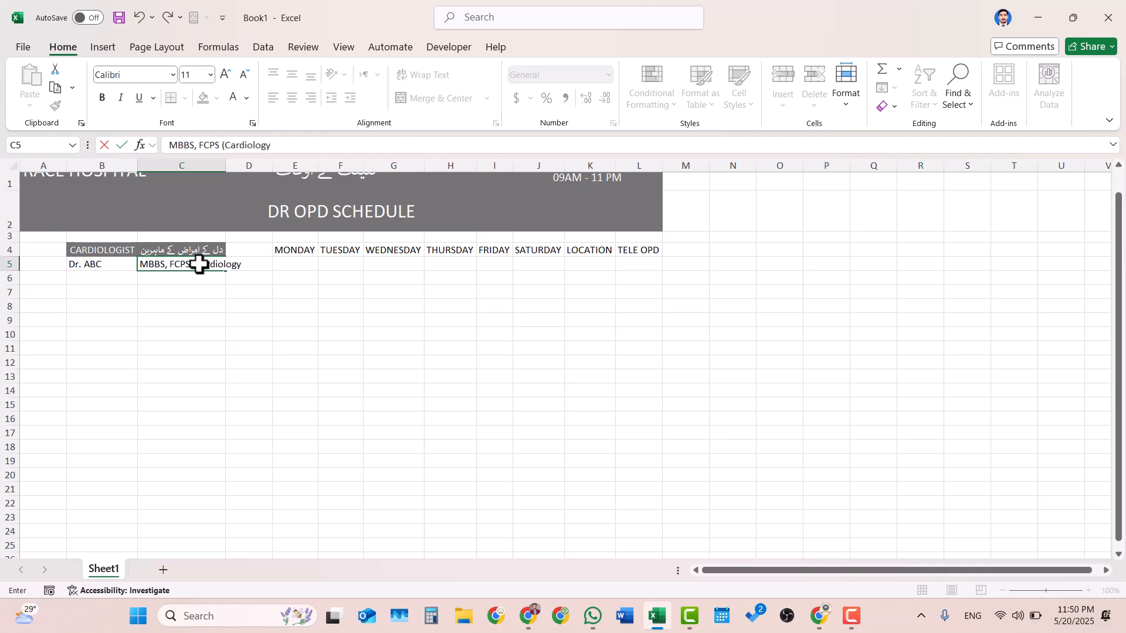
text())
scroll(269, 317, up, 1)
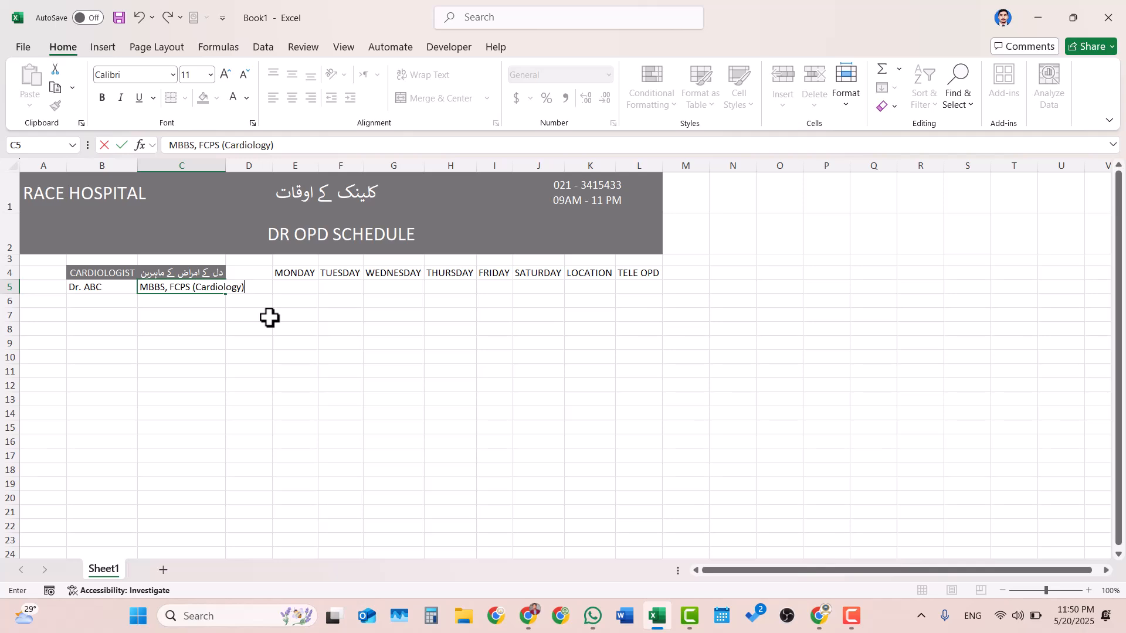
key(Return)
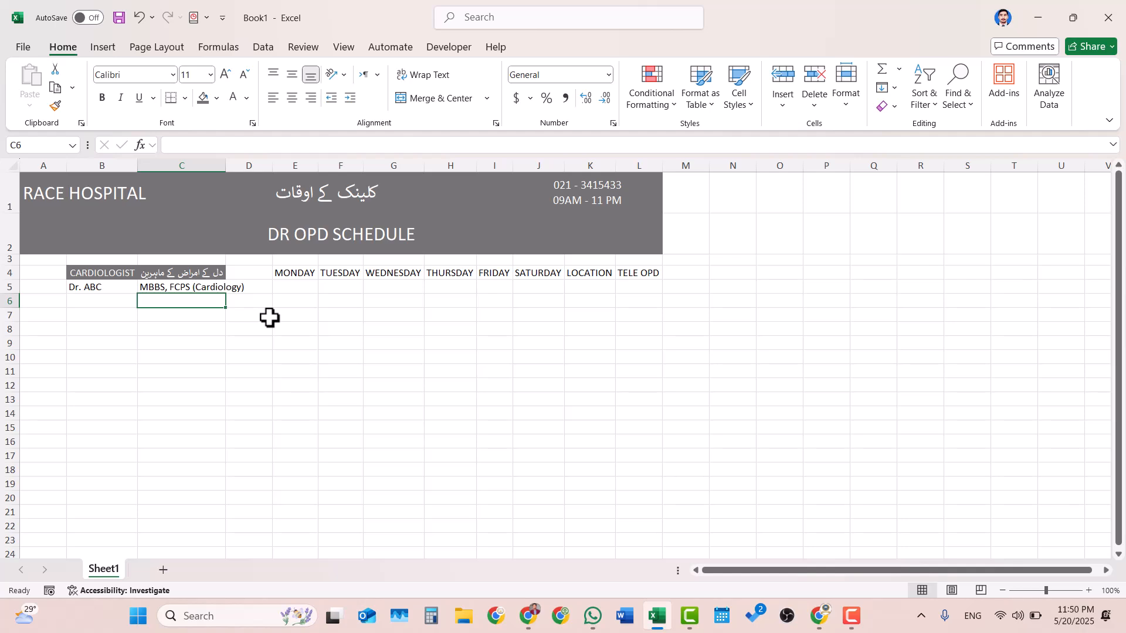
key(Up)
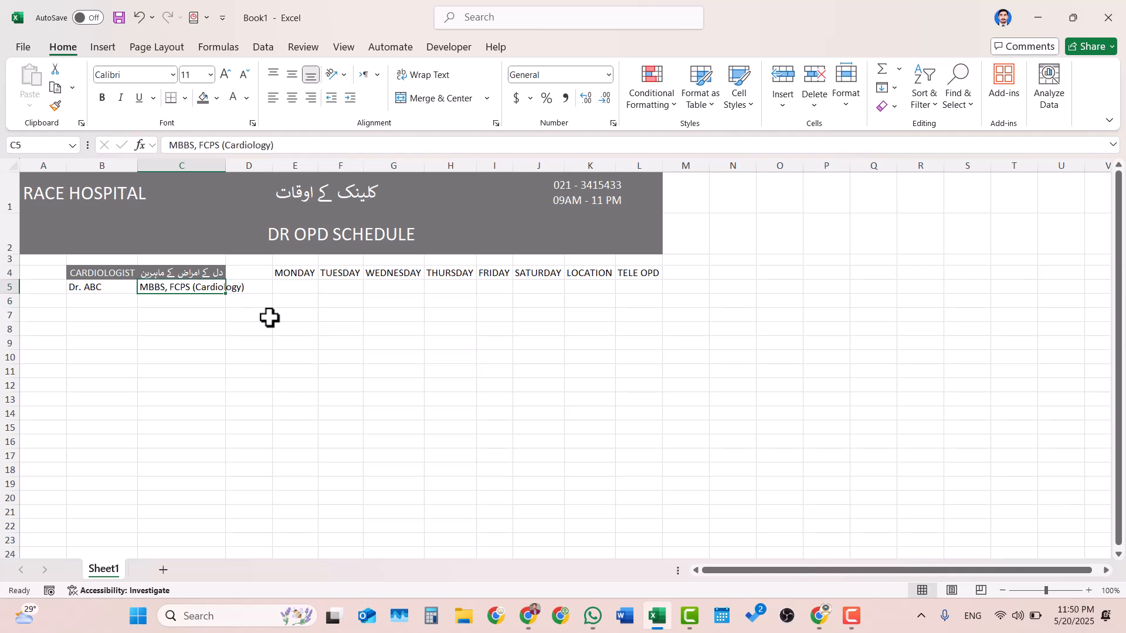
- Autofit column C to the qualifications text and widen column B to about the same width
double_click(226, 165)
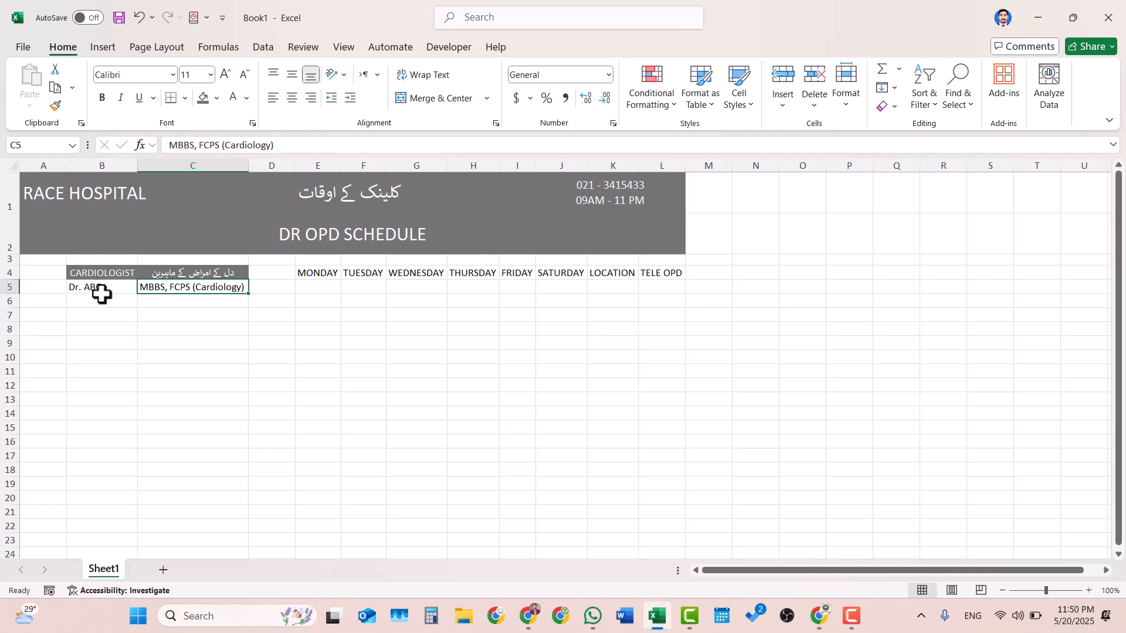
drag(137, 166, 177, 162)
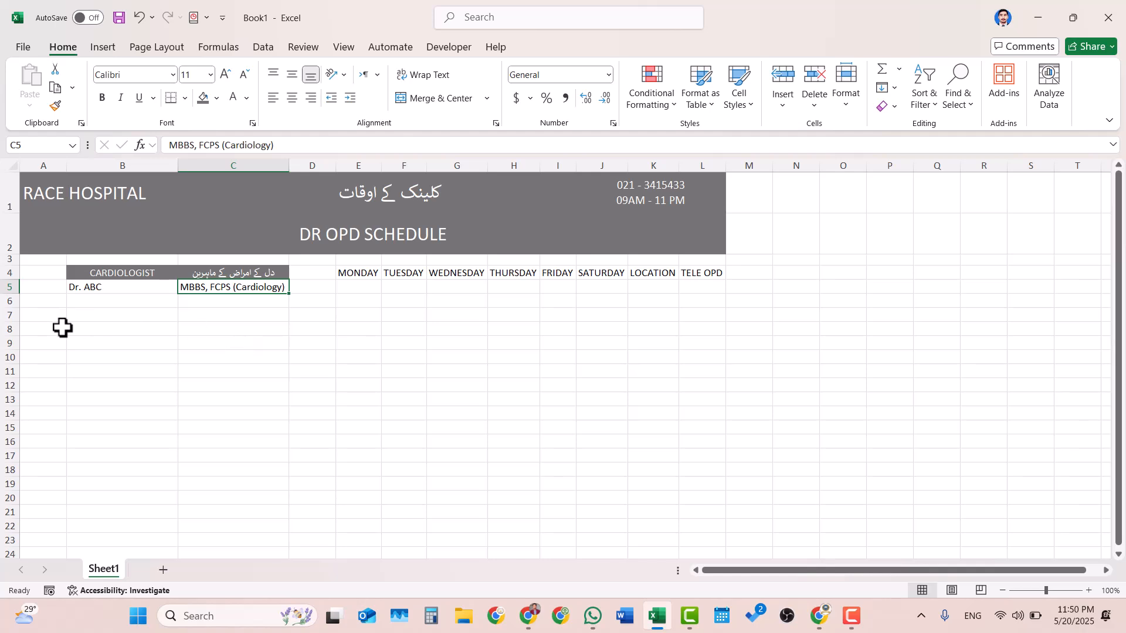
- Enter the serial numbers 1, 2, 3 and 4 in A5:A8
click(51, 287)
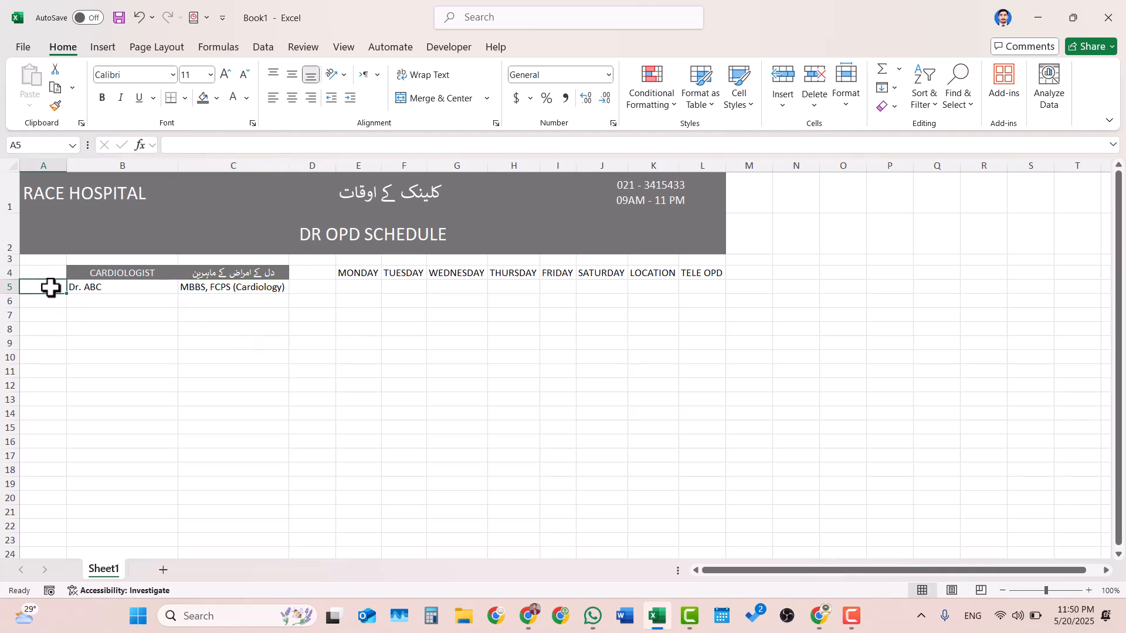
text(1)
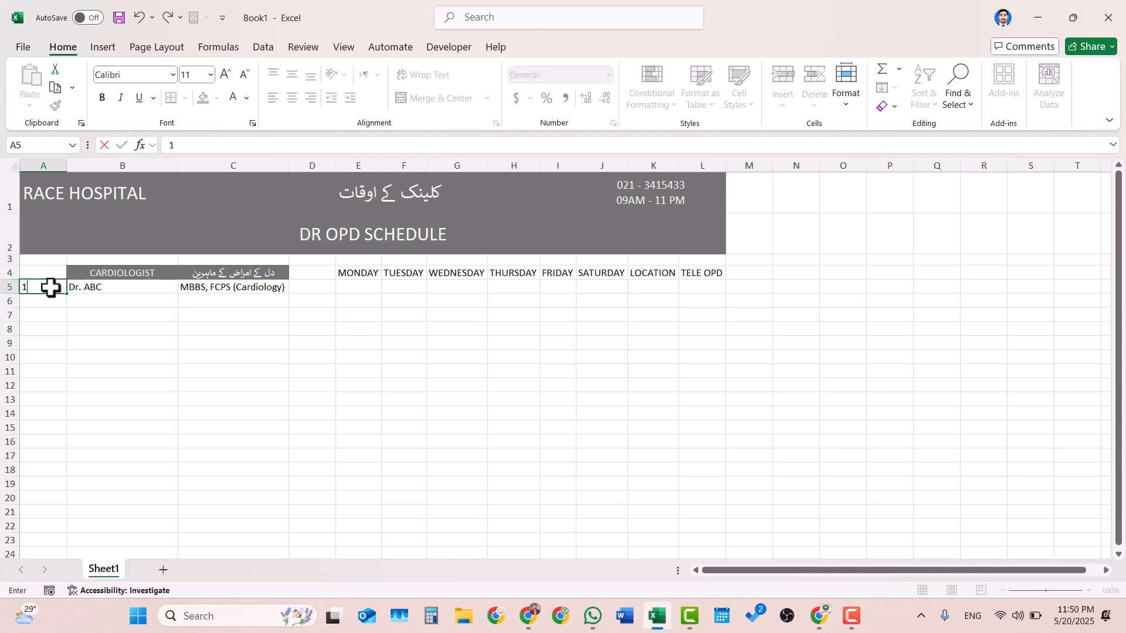
key(Return)
text(2)
key(Return)
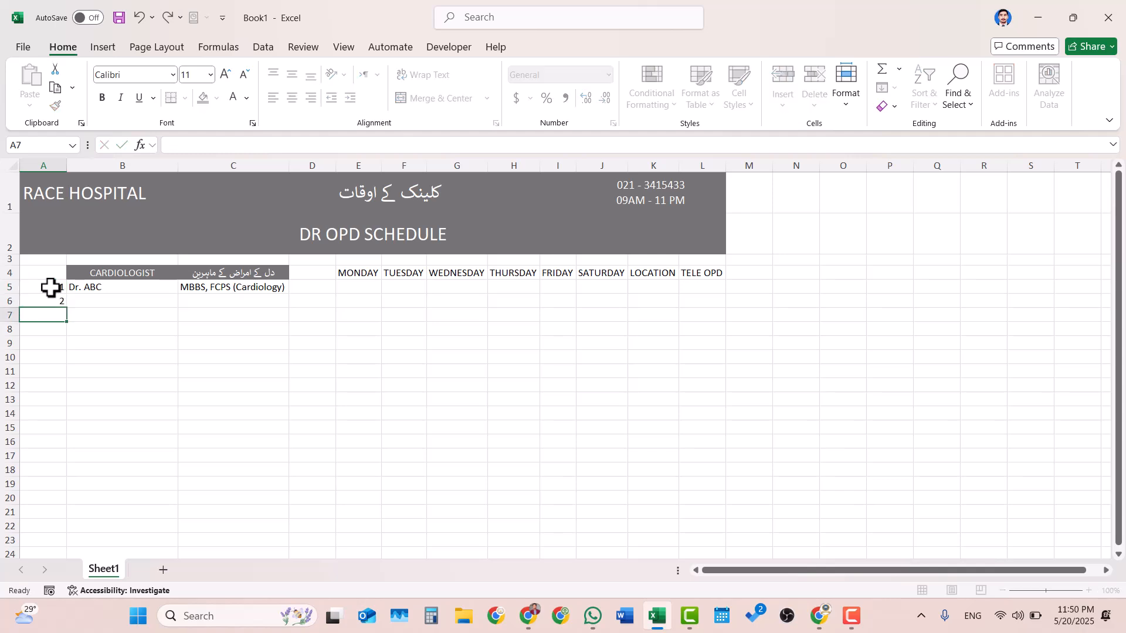
text(3)
key(Return)
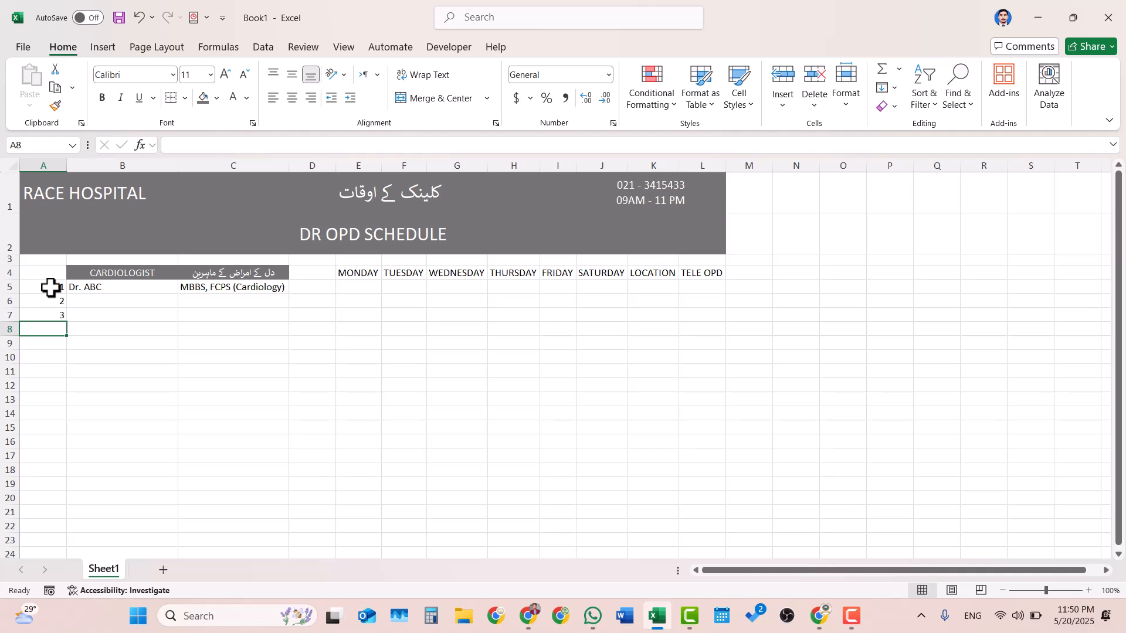
text(4)
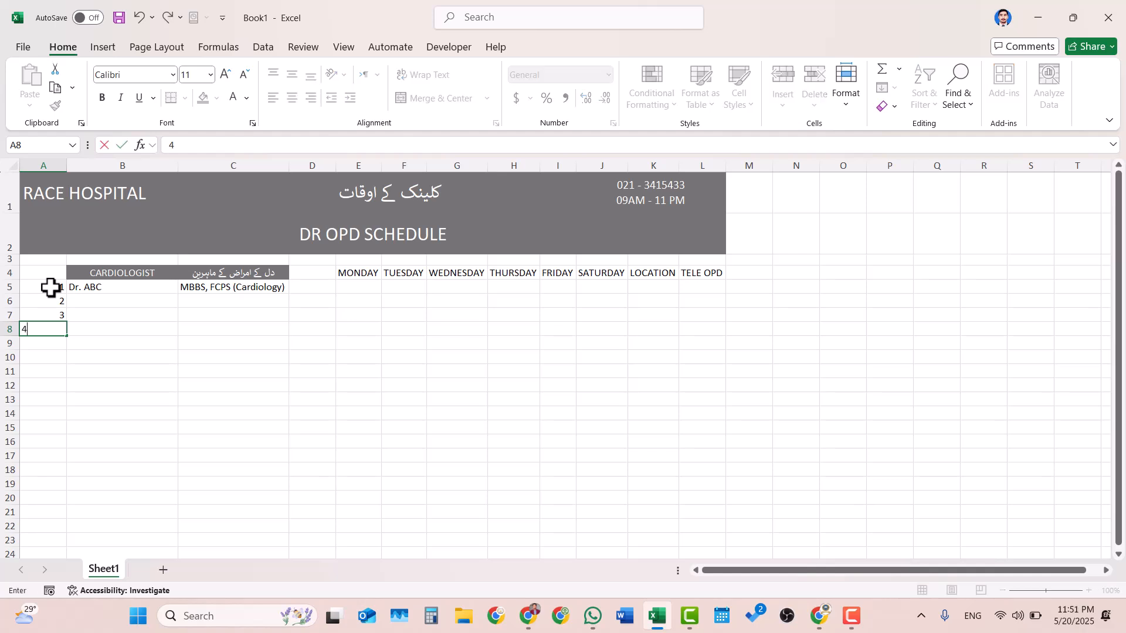
key(Return)
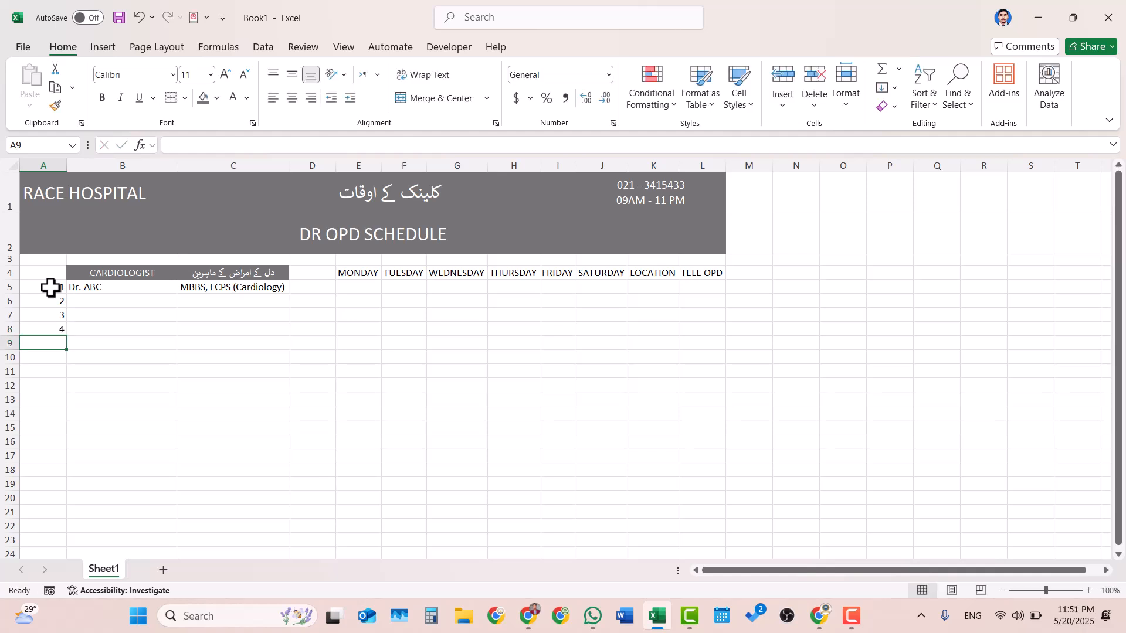
- Fill the placeholder name Dr. ABC from B5 down through B8
click(112, 287)
drag(179, 293, 181, 335)
click(227, 302)
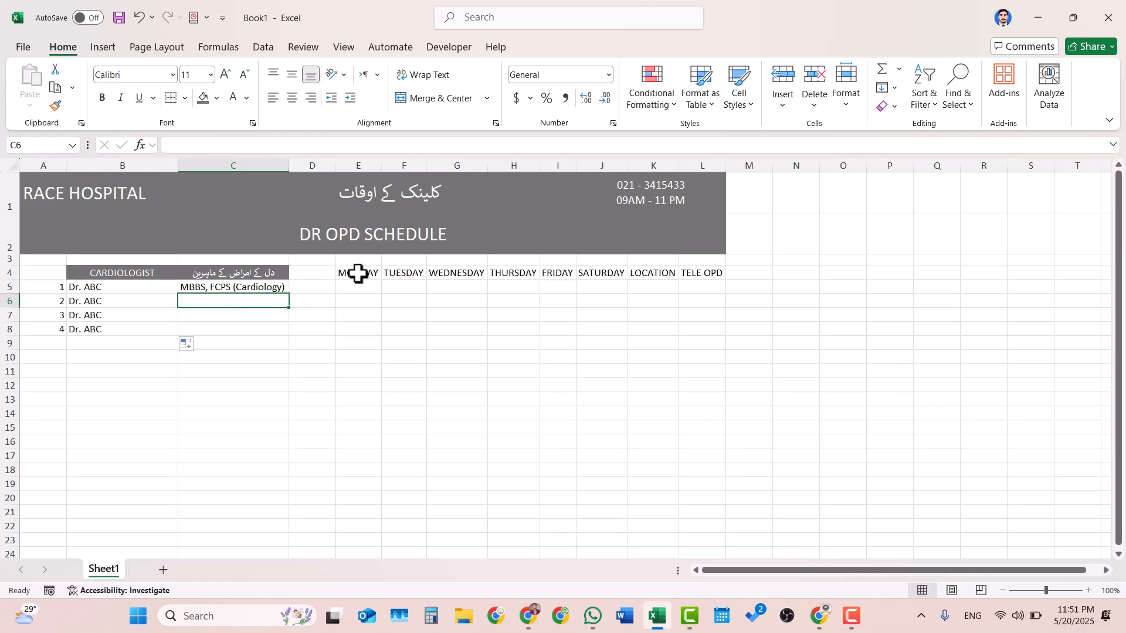
- Give the weekday headings MONDAY to SATURDAY in E4:J4 a light grey fill
drag(357, 272, 592, 275)
click(217, 99)
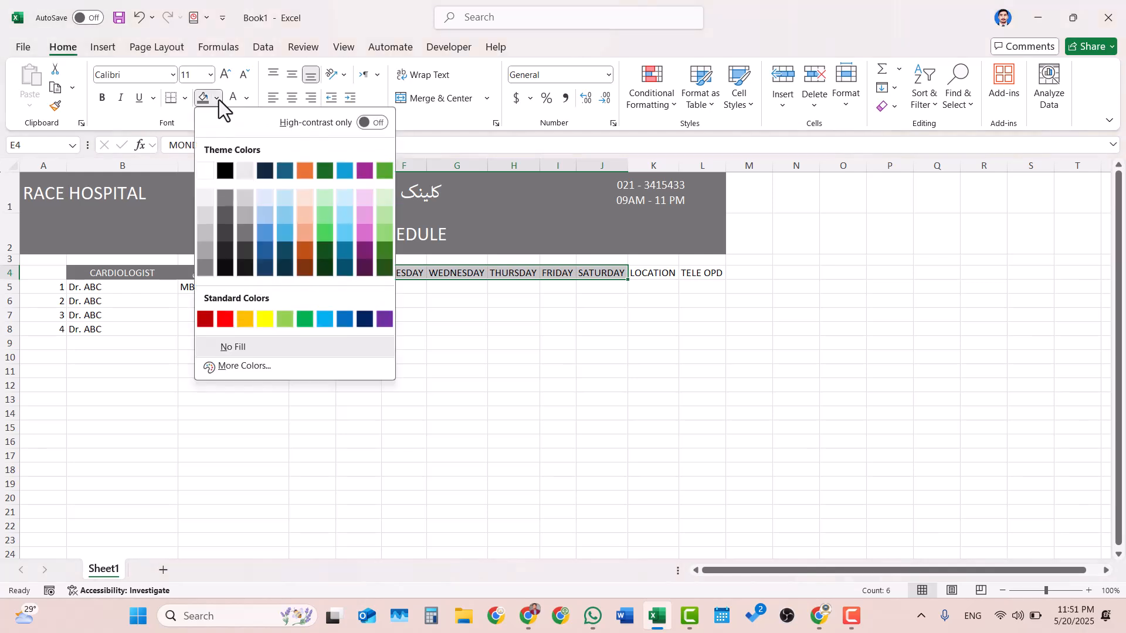
click(242, 193)
- Give the LOCATION and TELE OPD headings in K4:L4 a black fill and white font
drag(649, 273, 702, 274)
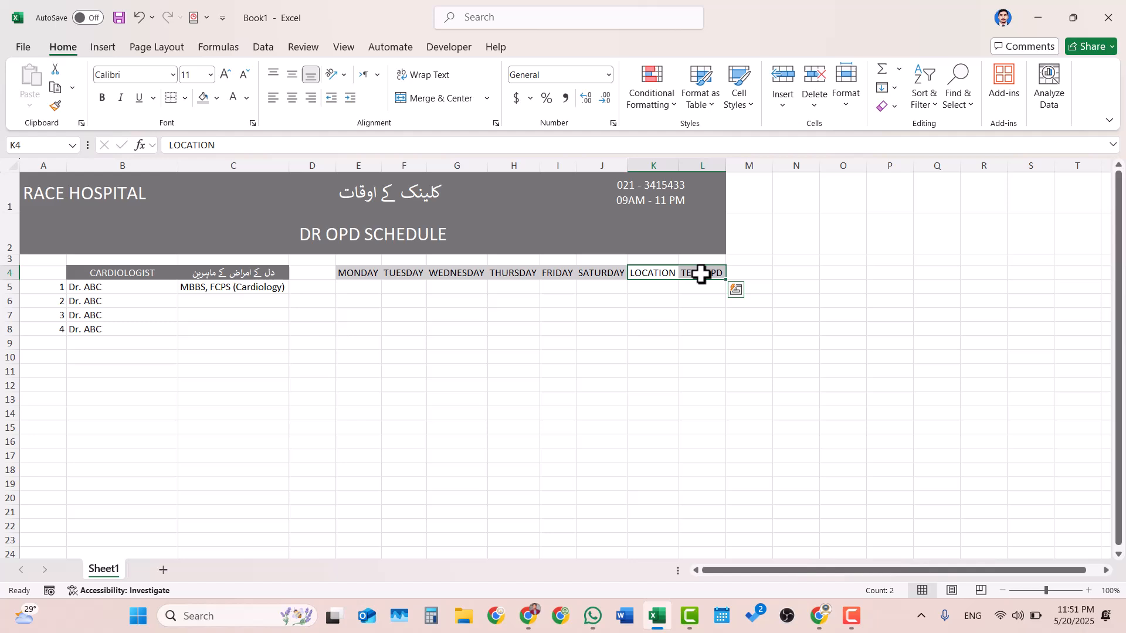
click(217, 99)
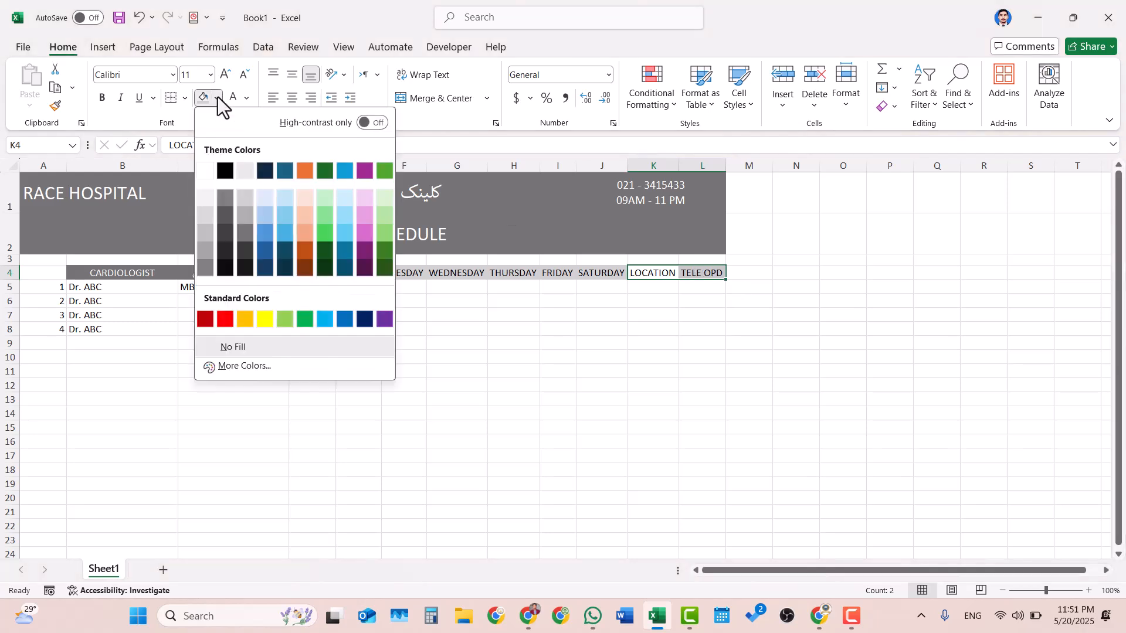
click(224, 177)
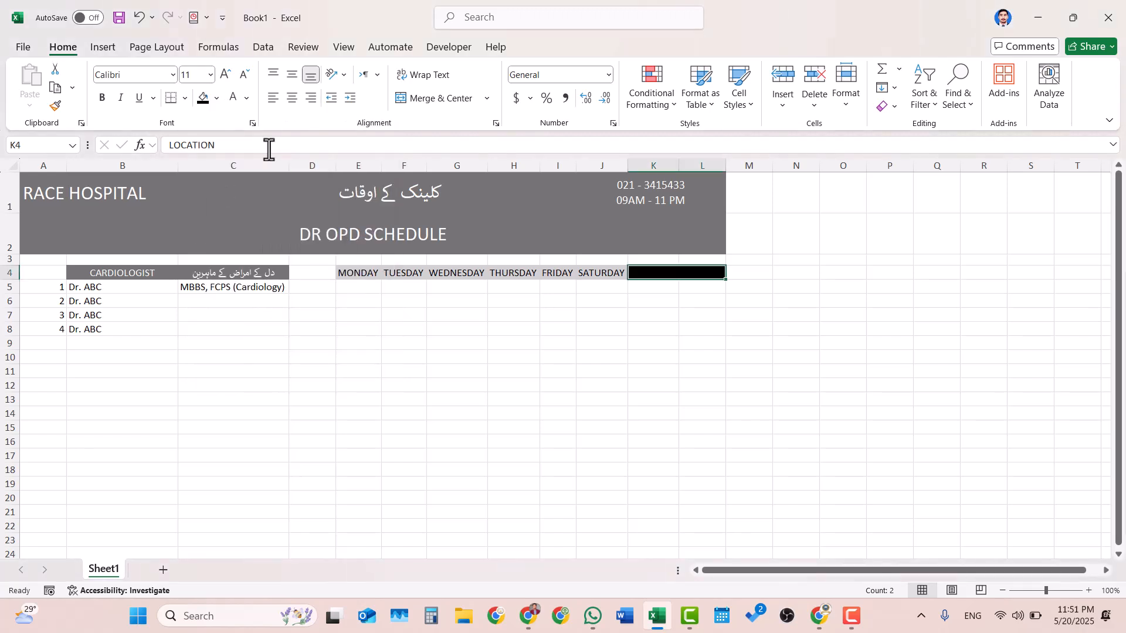
click(235, 103)
click(662, 314)
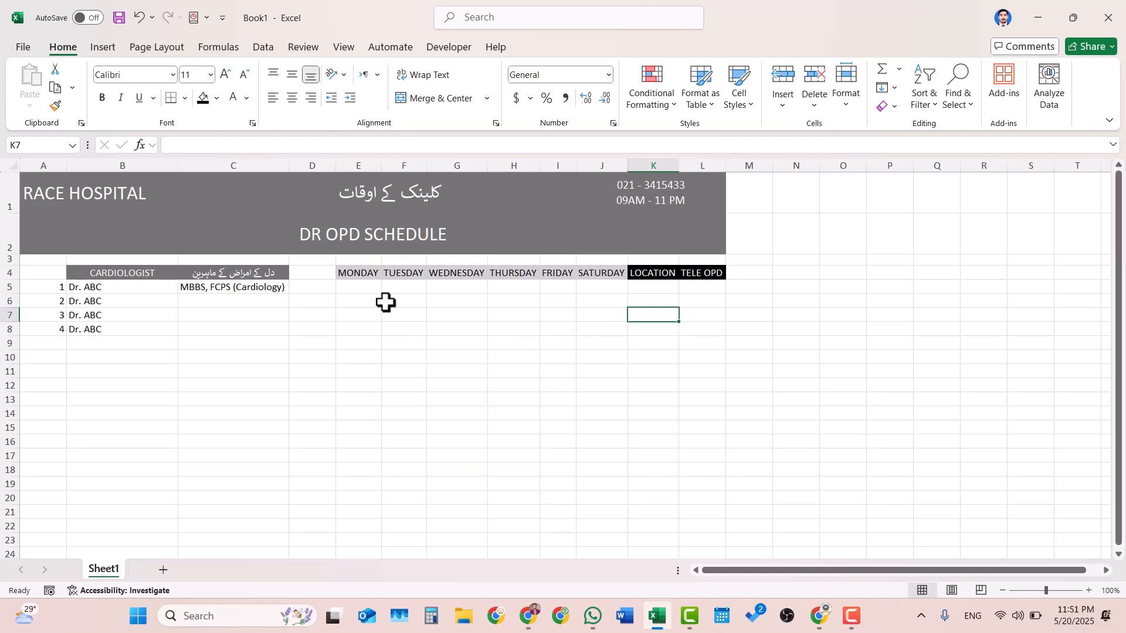
- Enter the clinic timing 09am - 11pm in E5 under MONDAY for the first doctor
click(353, 291)
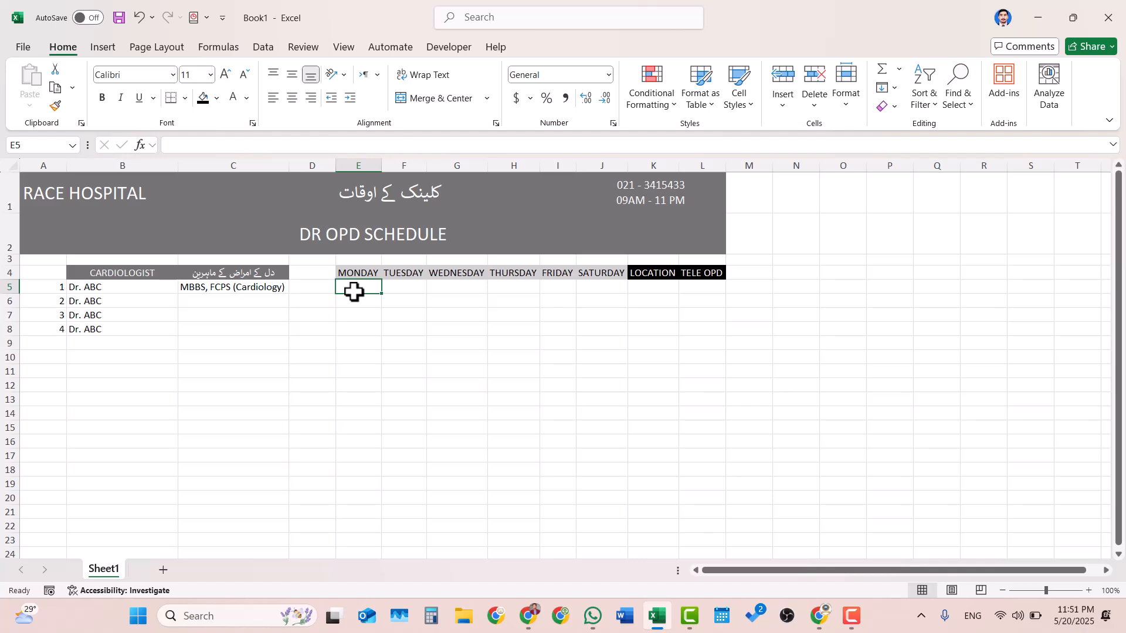
text(09)
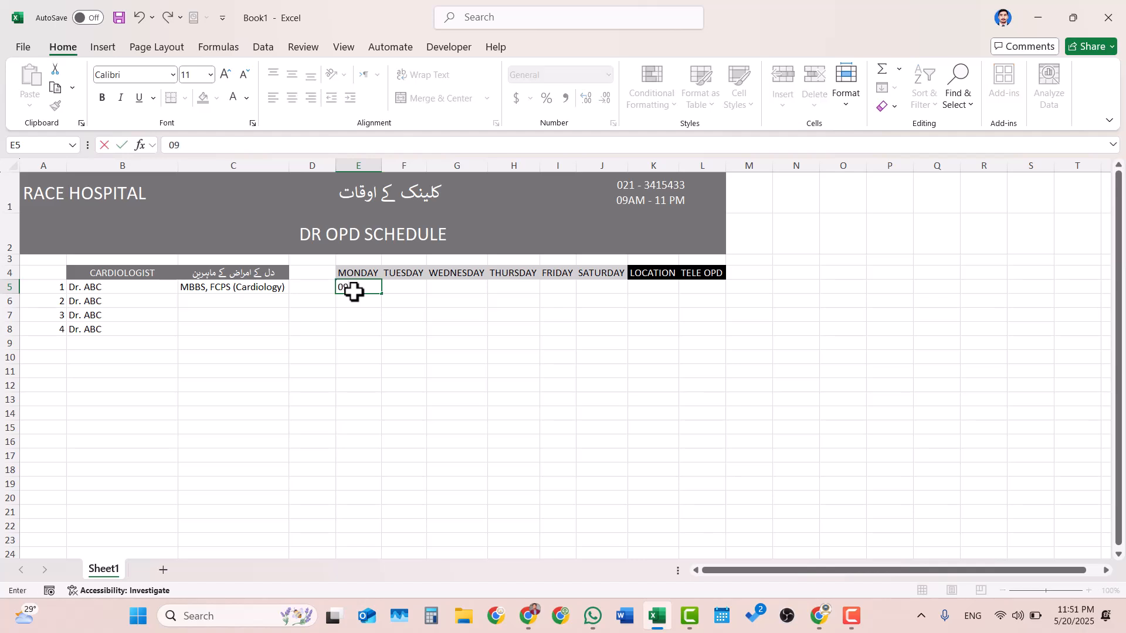
text(am - 11pm)
key(Return)
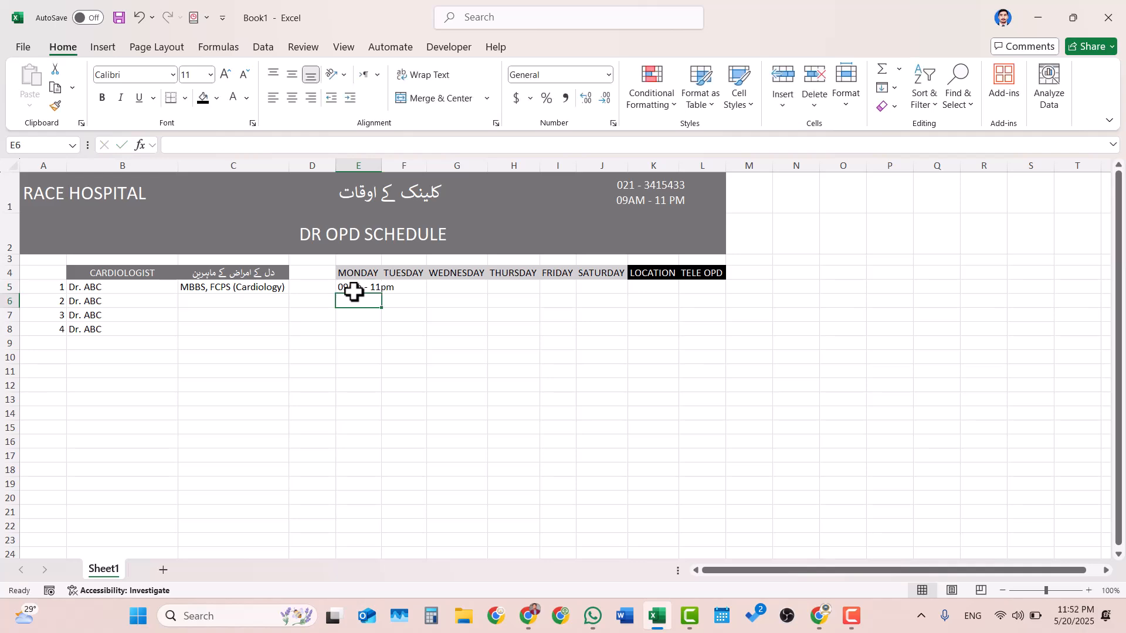
- Copy the Monday timing in E5 across F5:J5 through SATURDAY
click(355, 288)
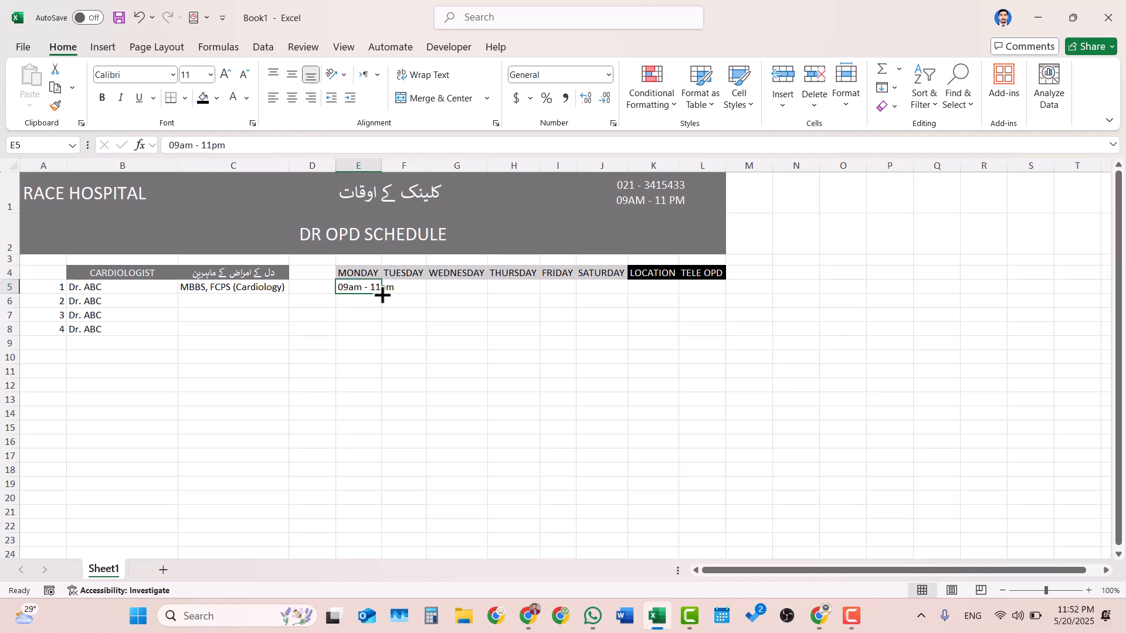
click(407, 285)
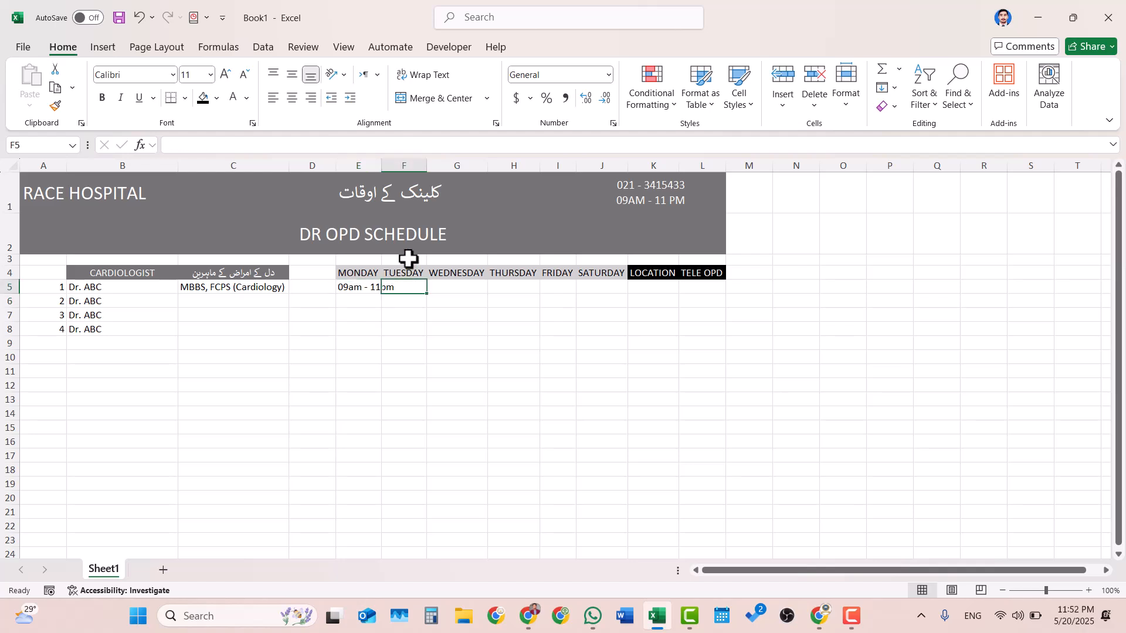
click(351, 285)
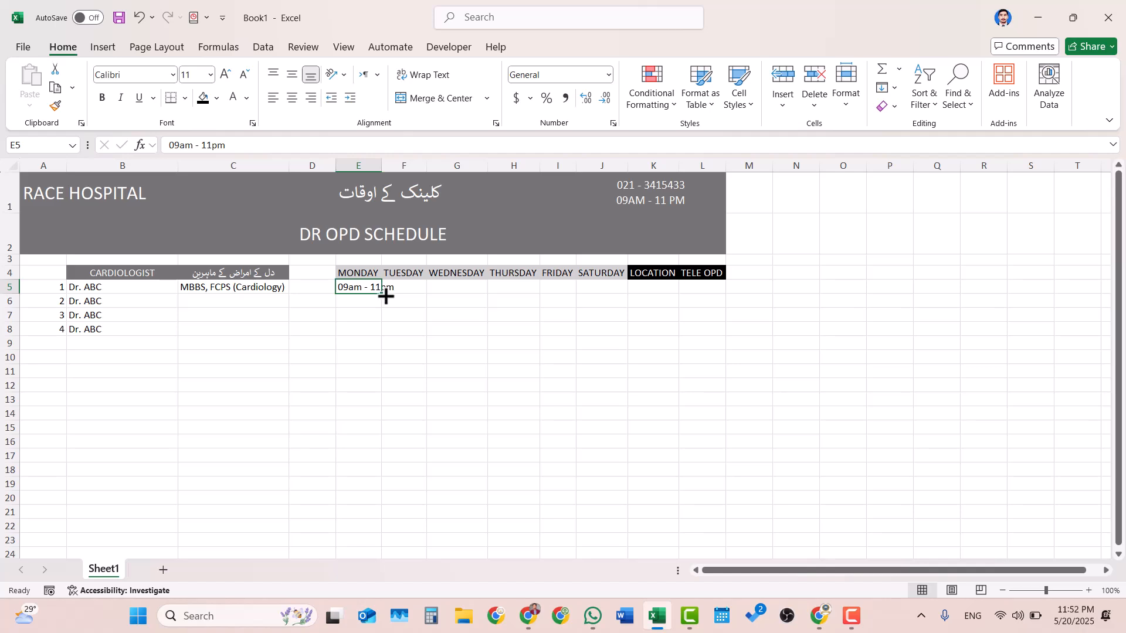
drag(382, 293, 616, 295)
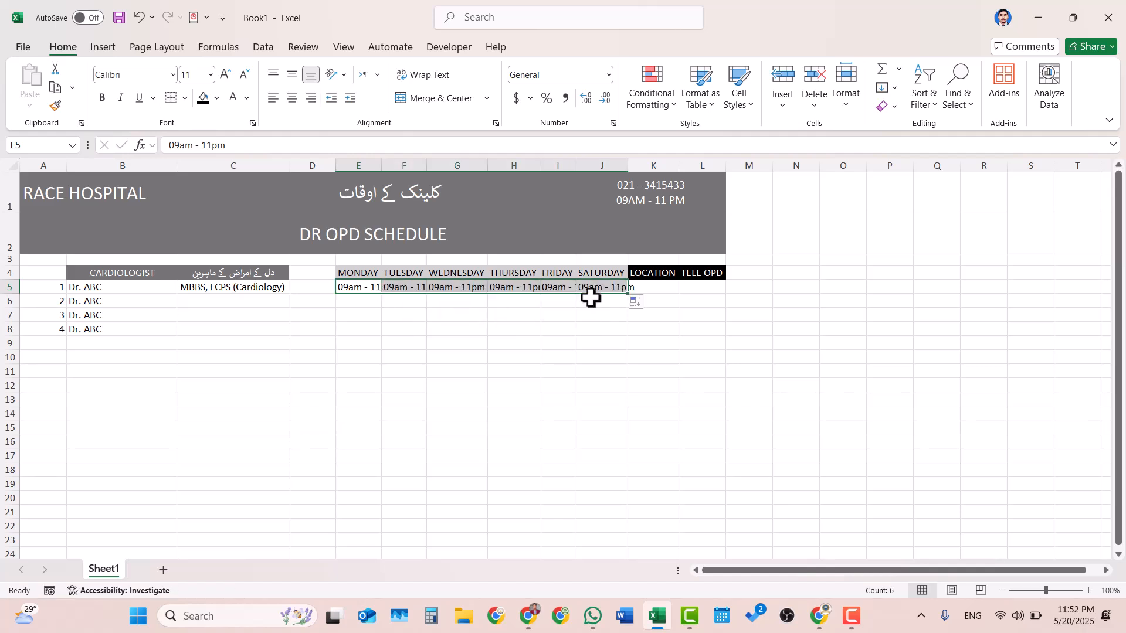
- Autofit the weekday columns E to J so the timings fit
drag(607, 164, 374, 171)
double_click(380, 165)
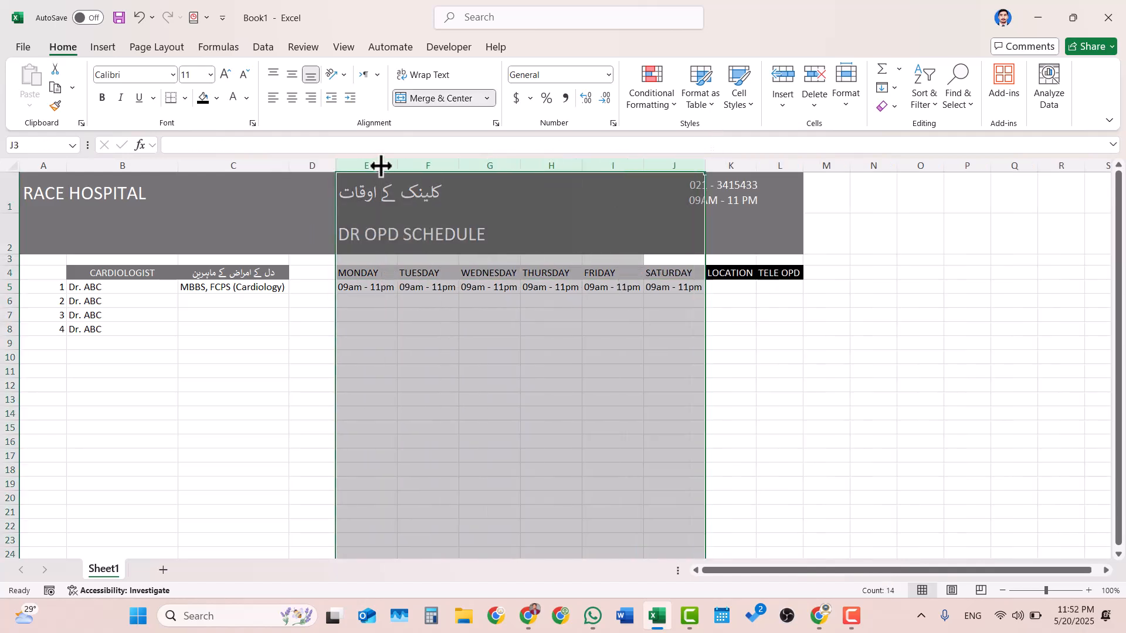
click(592, 309)
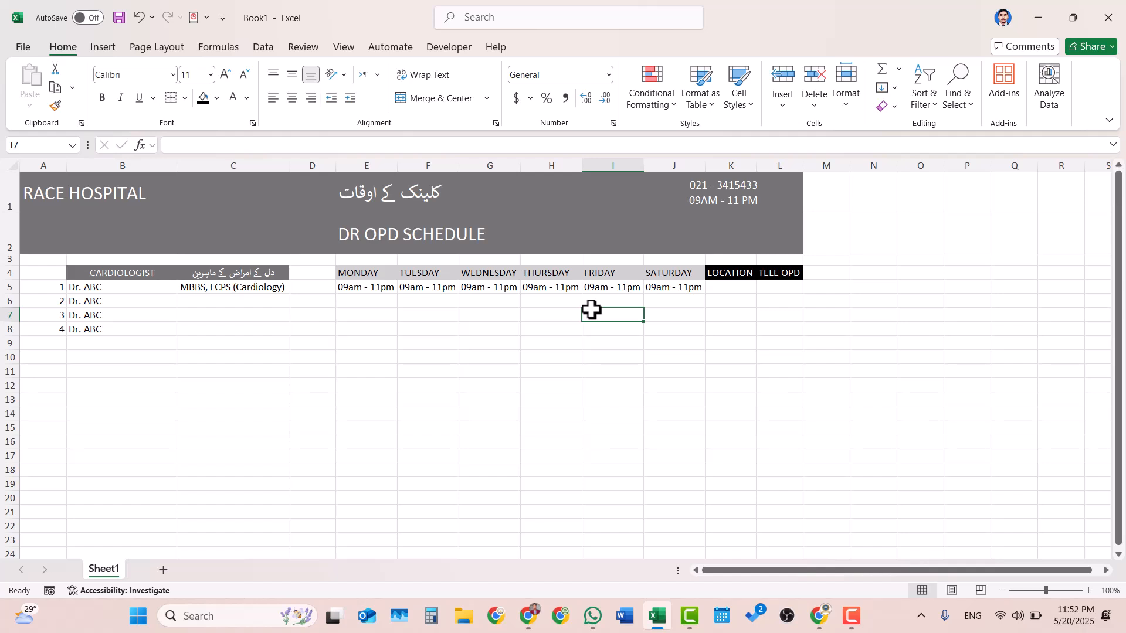
- Center the headings in row 4 horizontally and middle-align them vertically
click(8, 273)
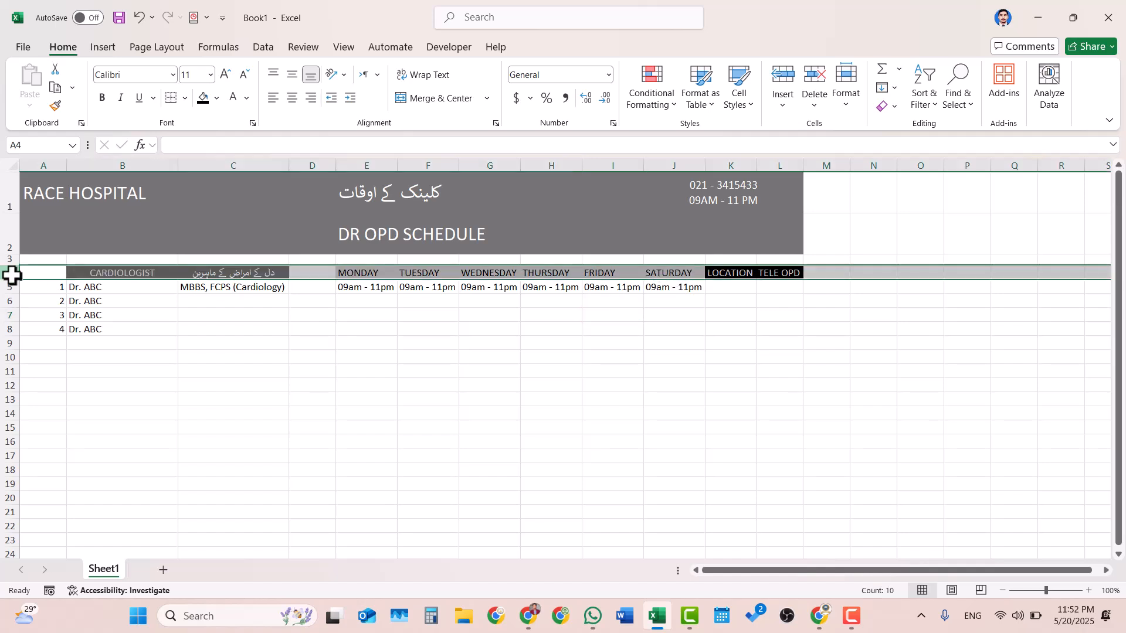
click(292, 98)
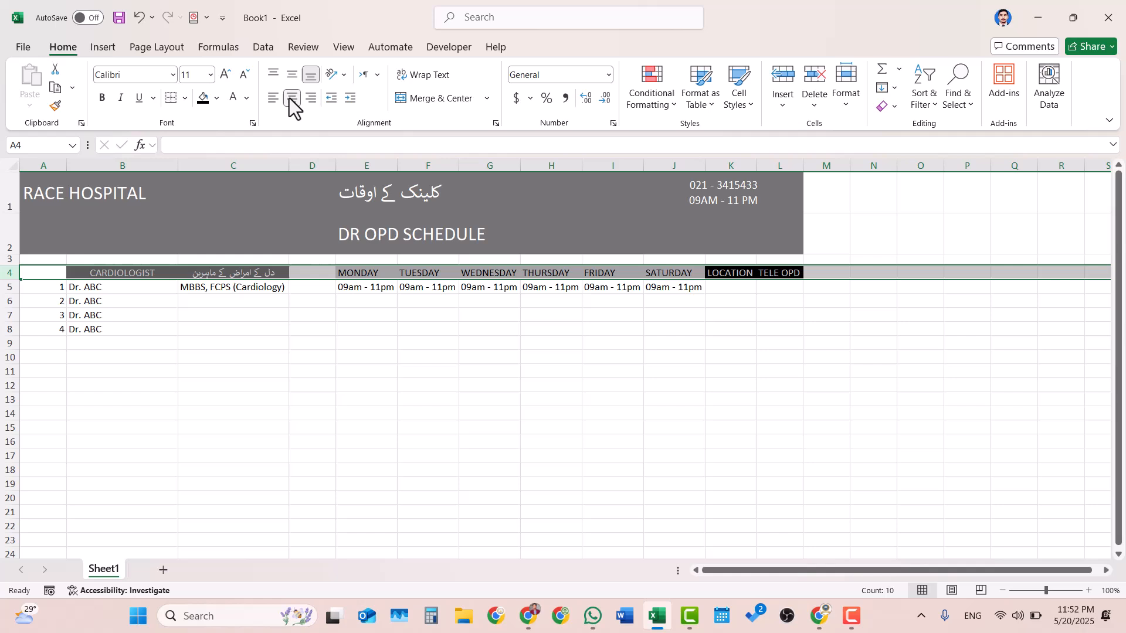
click(550, 328)
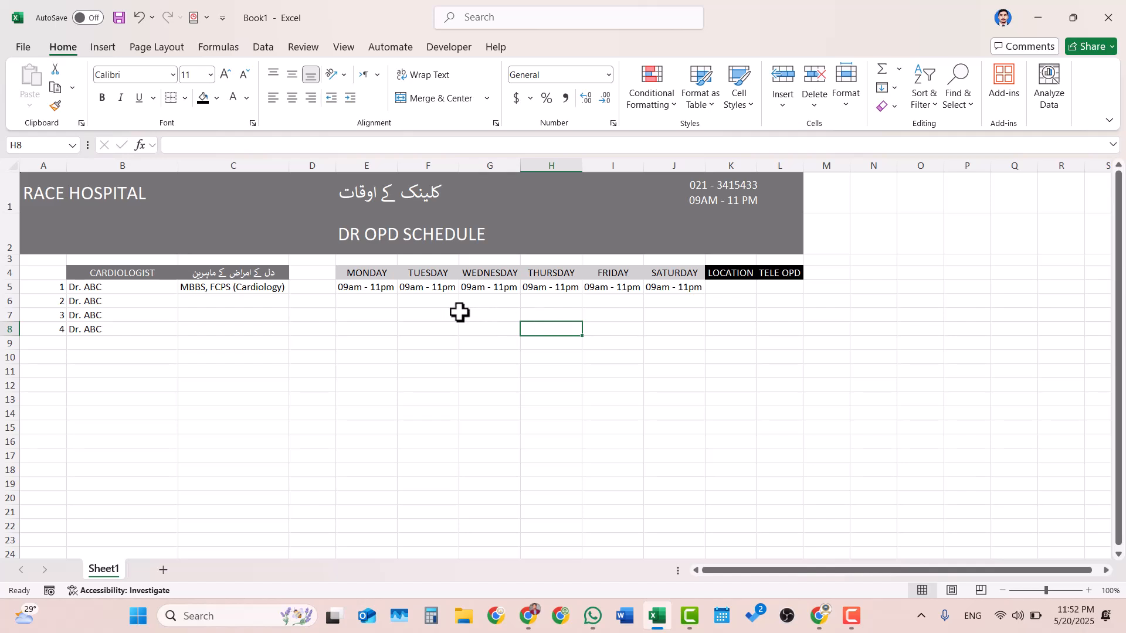
- Insert a blank row above row 6, between the first and second doctors
click(352, 283)
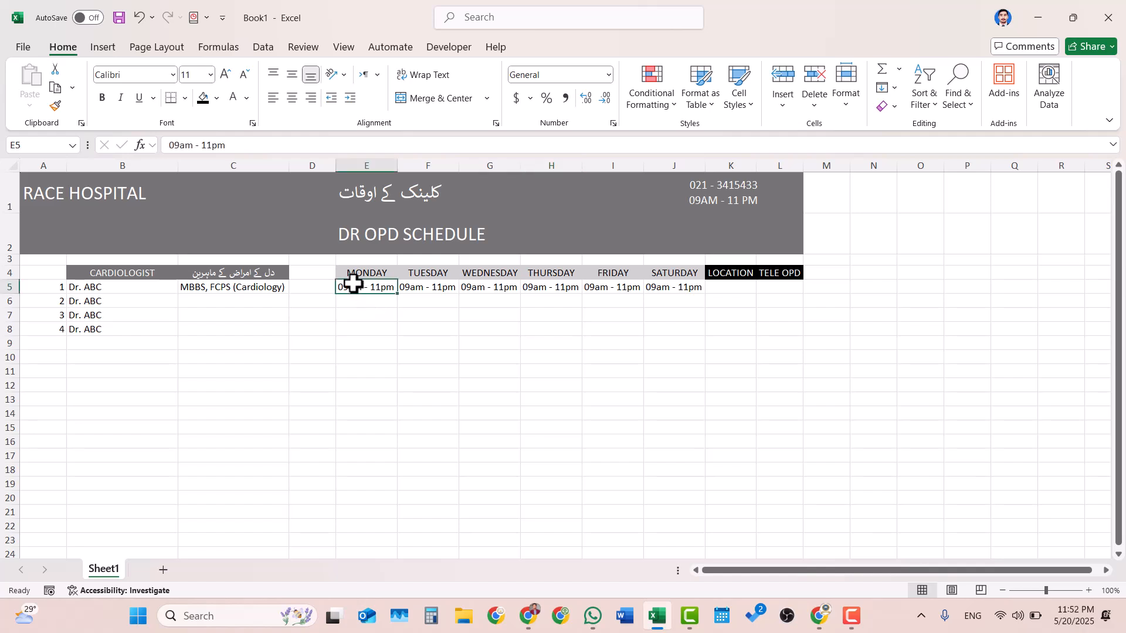
click(5, 301)
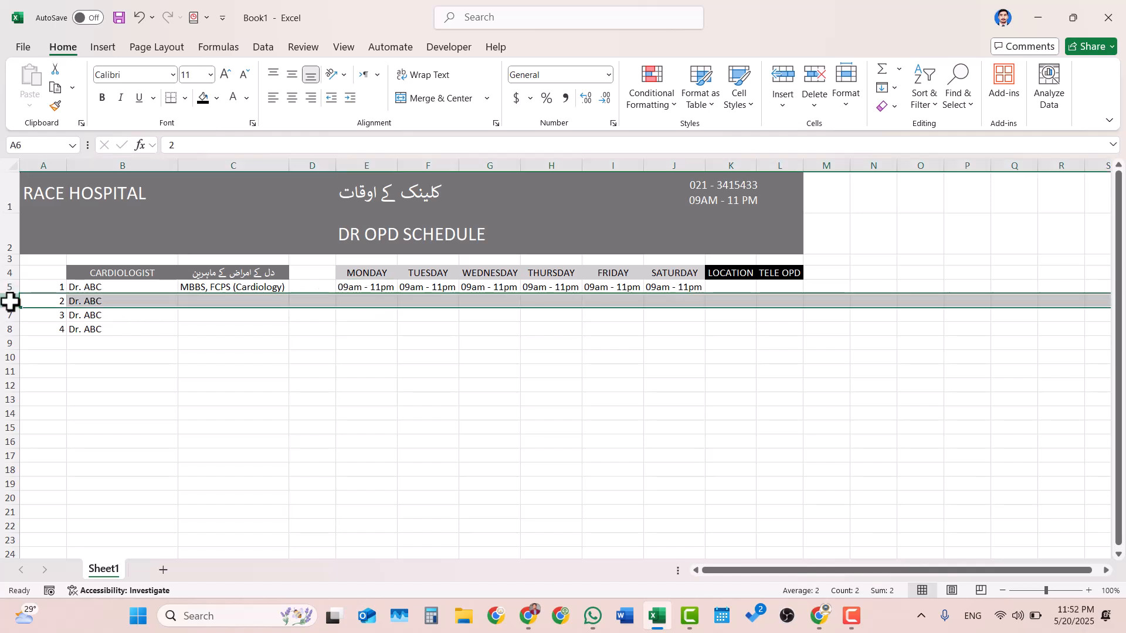
click(781, 81)
click(197, 332)
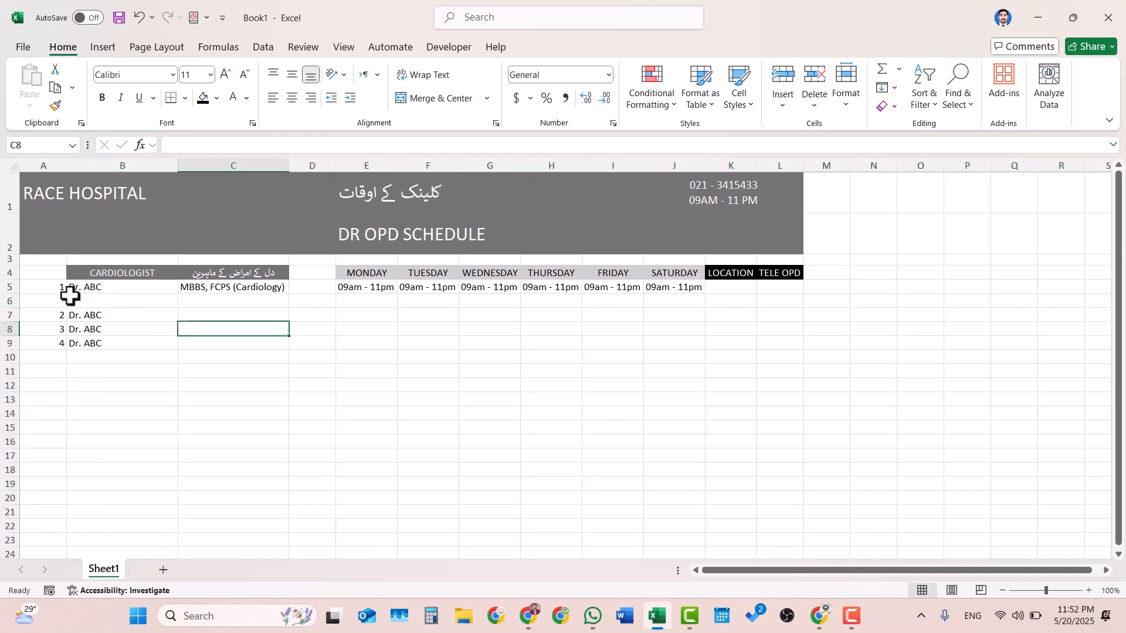
- Merge and center A5:A6 and B5:B6 separately, and set the doctor name in B5 to left and middle alignment
drag(51, 287, 57, 299)
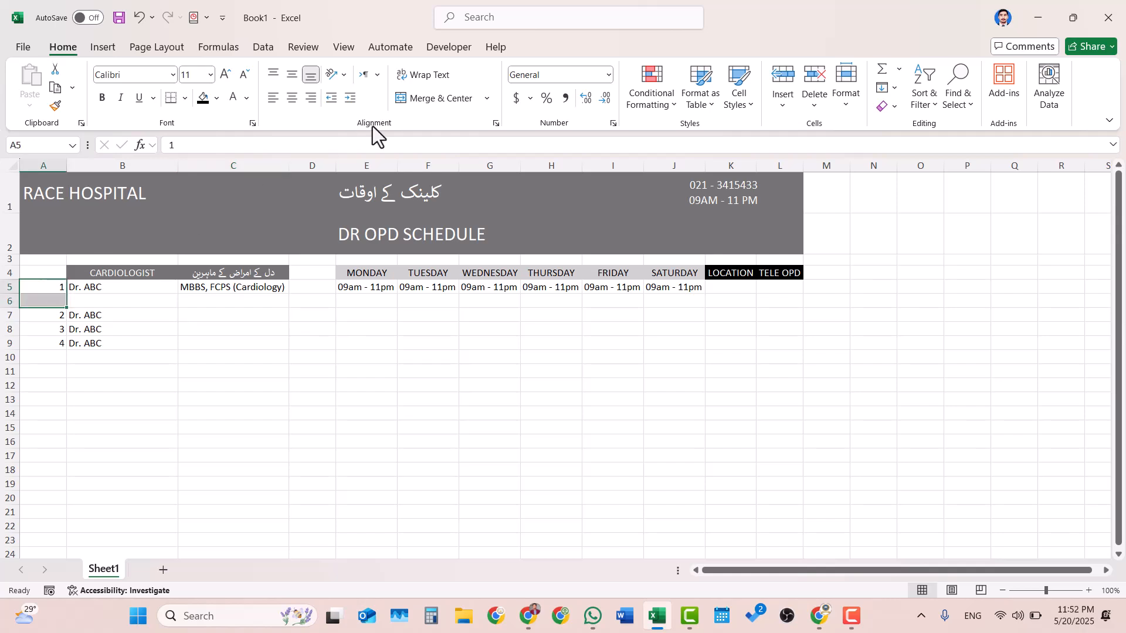
click(442, 97)
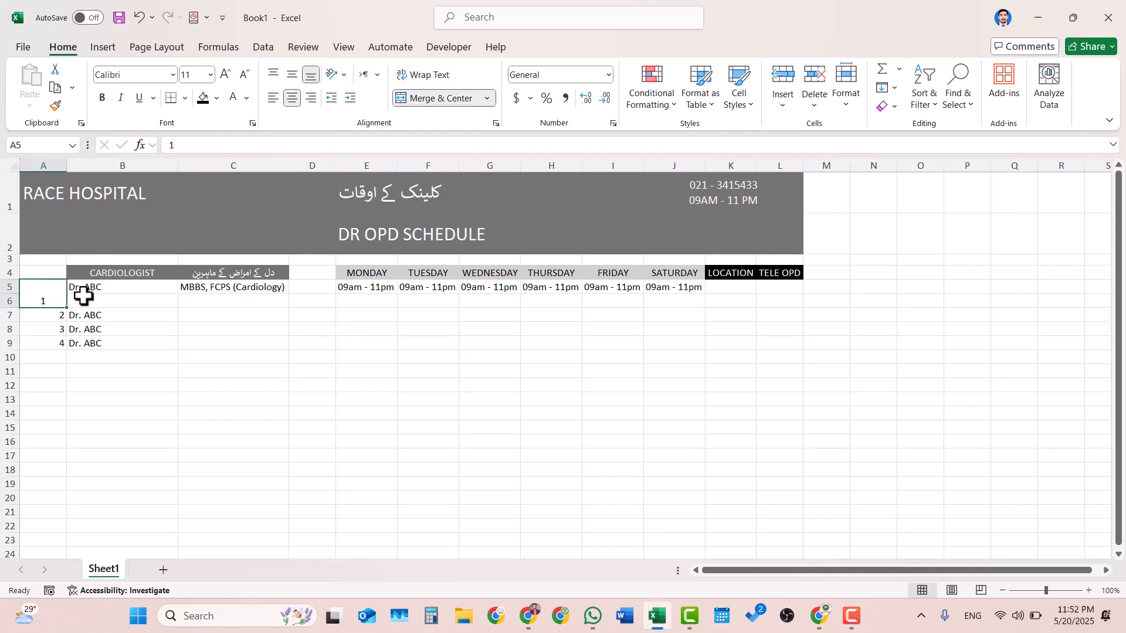
drag(95, 287, 93, 298)
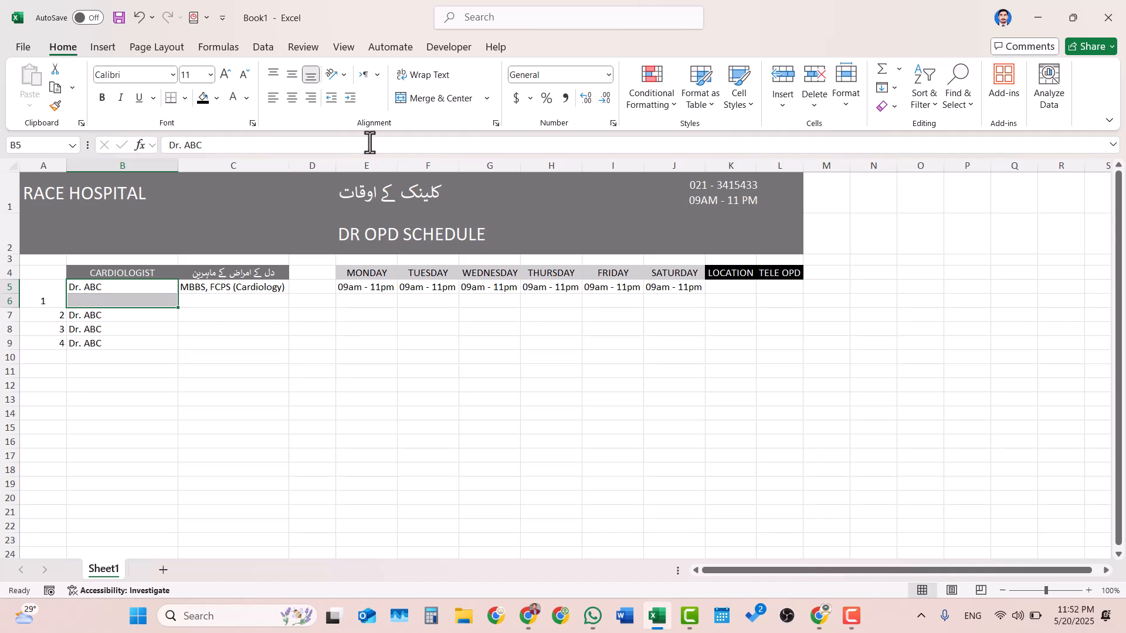
click(444, 106)
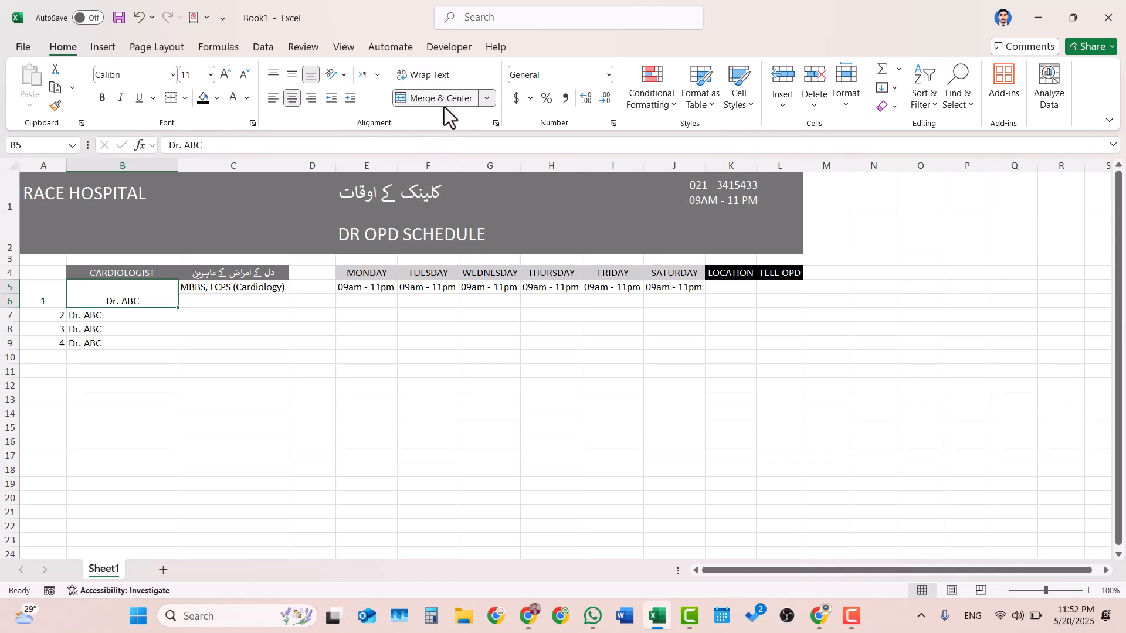
click(274, 99)
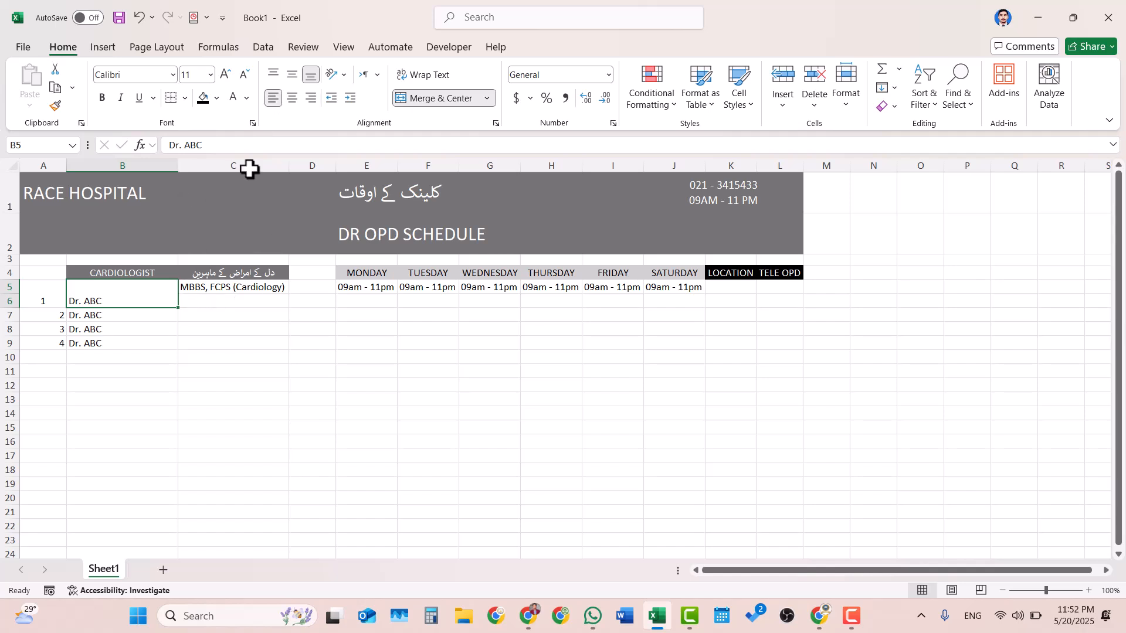
click(283, 79)
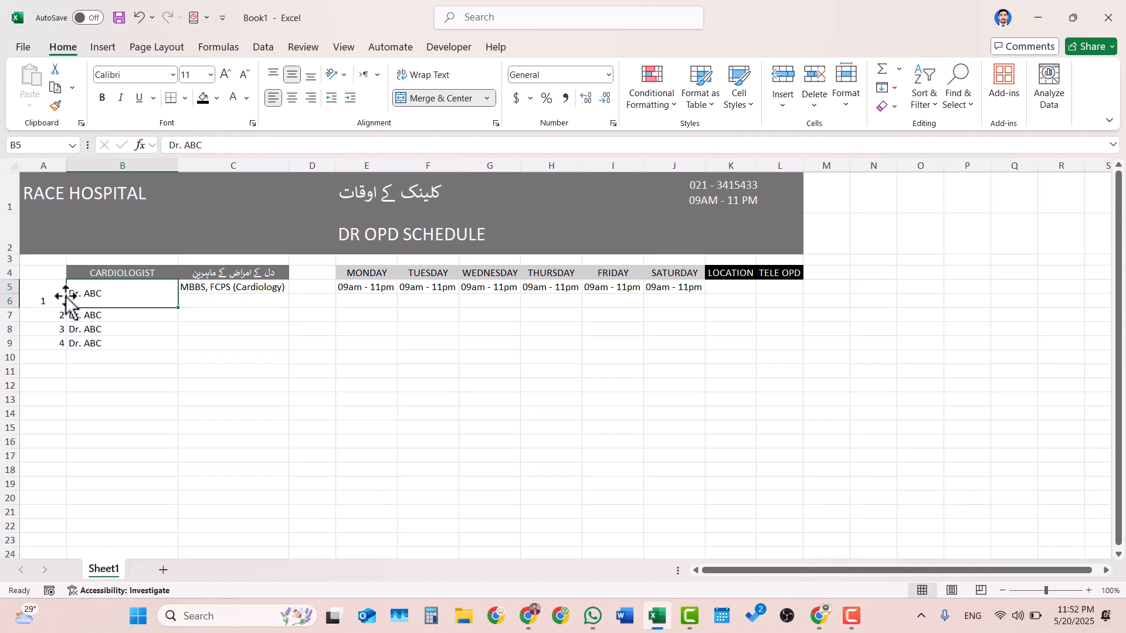
- Middle-align the serial number in A5, and merge and center C5:C6 with the qualification middle-aligned
click(45, 297)
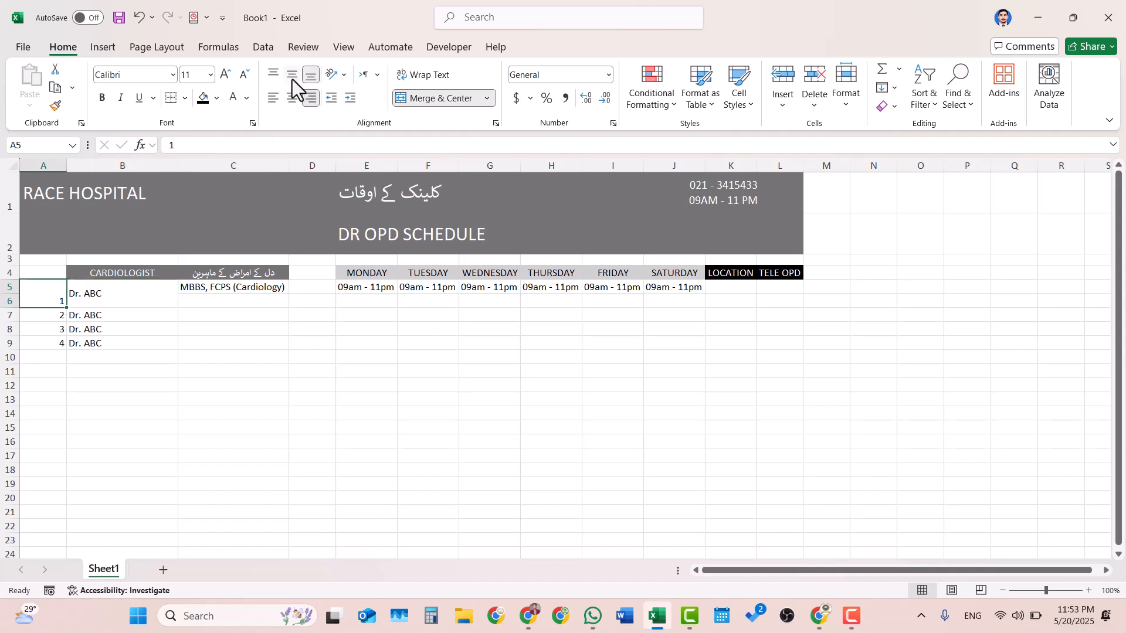
click(293, 79)
click(183, 405)
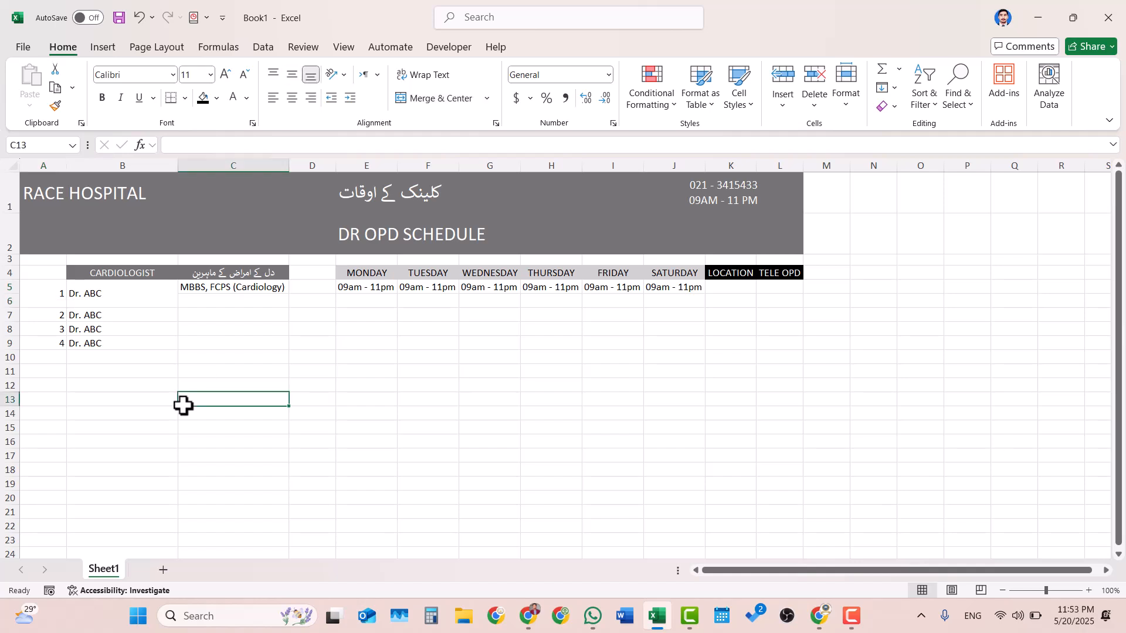
click(216, 303)
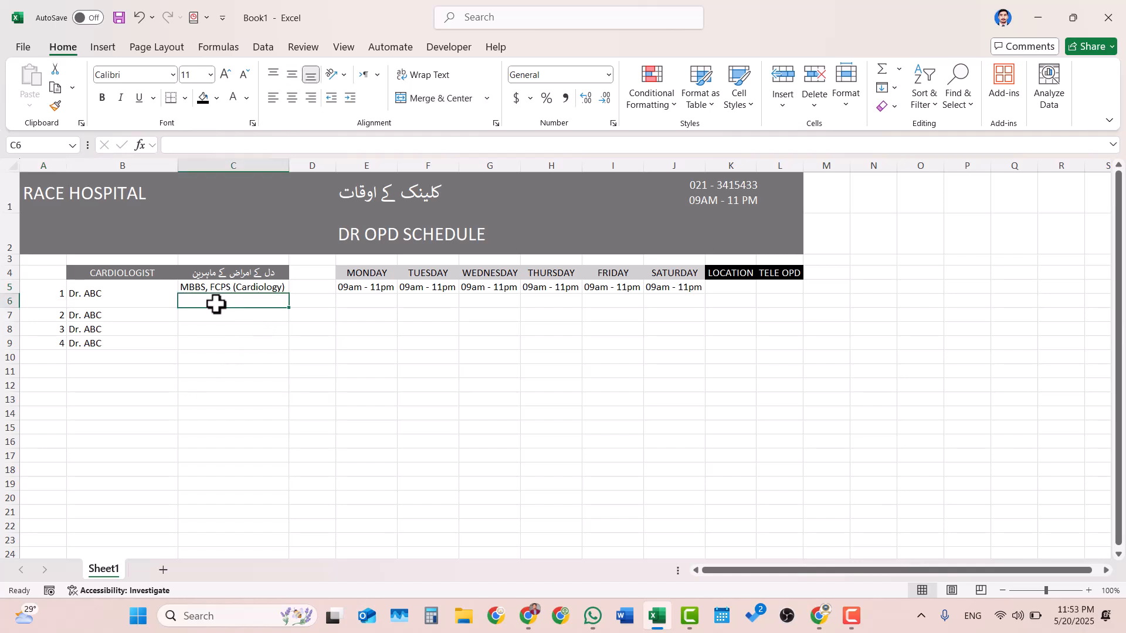
drag(238, 290, 242, 295)
click(438, 105)
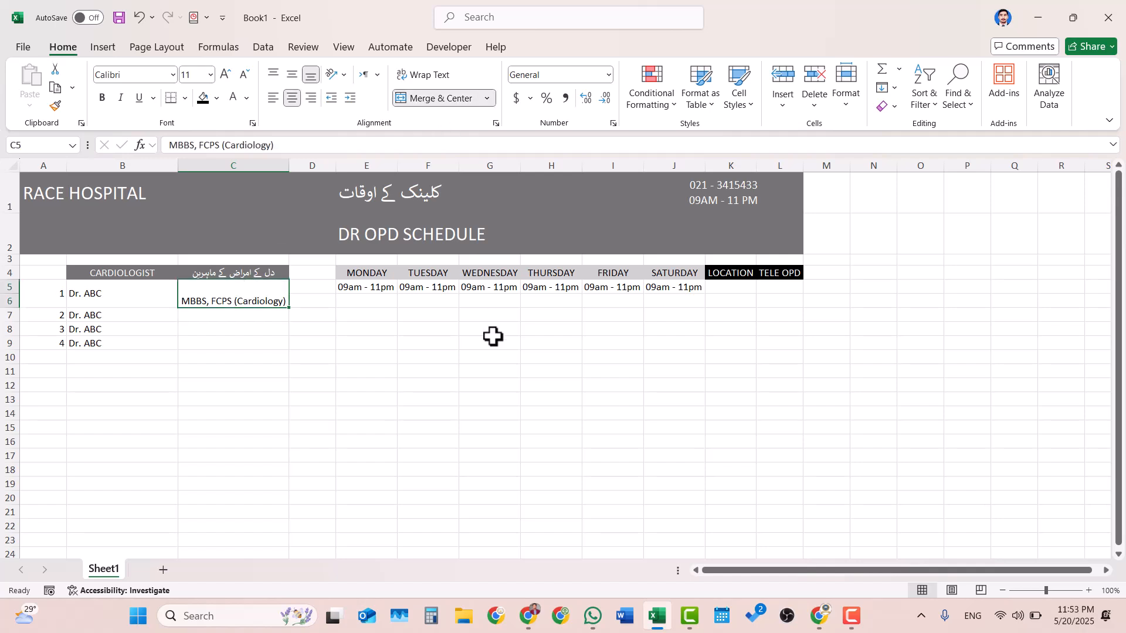
click(292, 75)
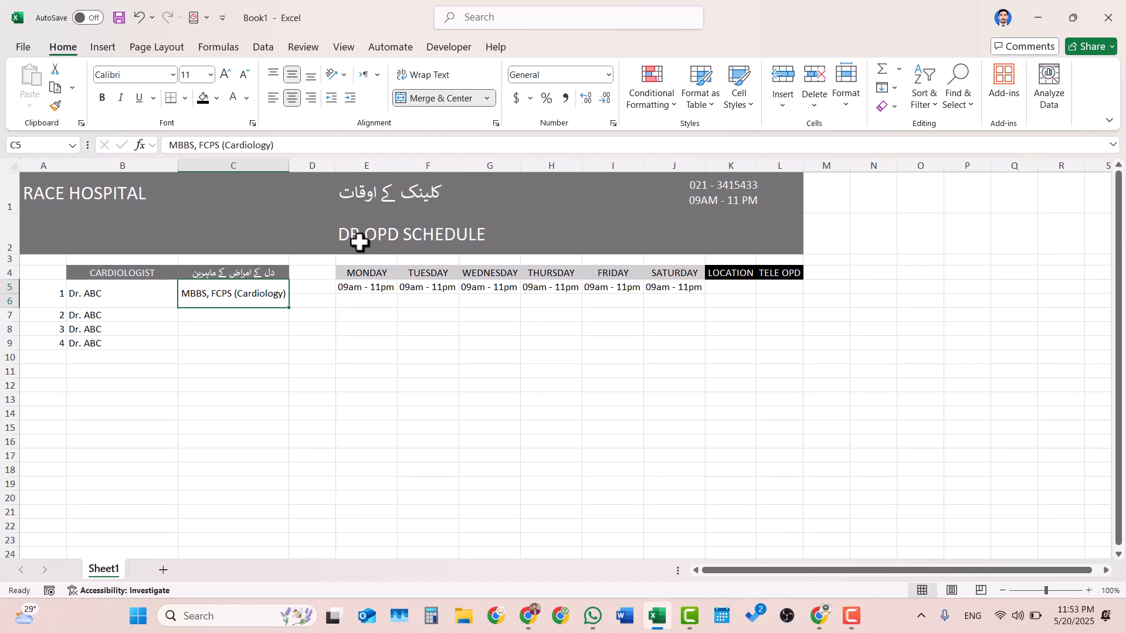
- Enter the second Monday timing 02pm - 05pm in cell E6
click(375, 304)
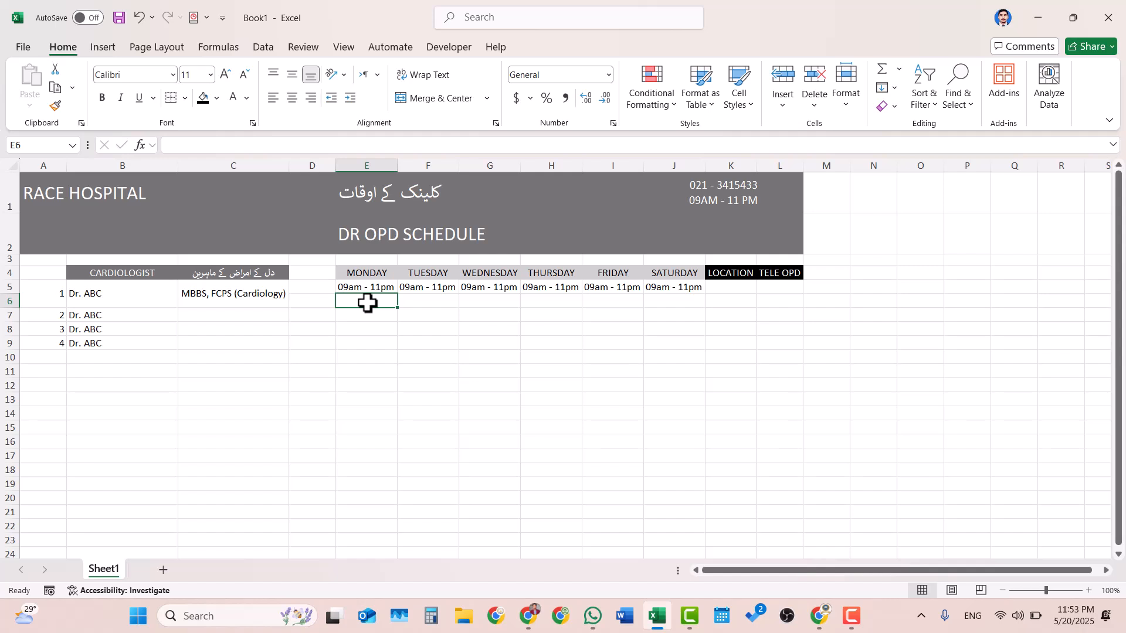
text(2)
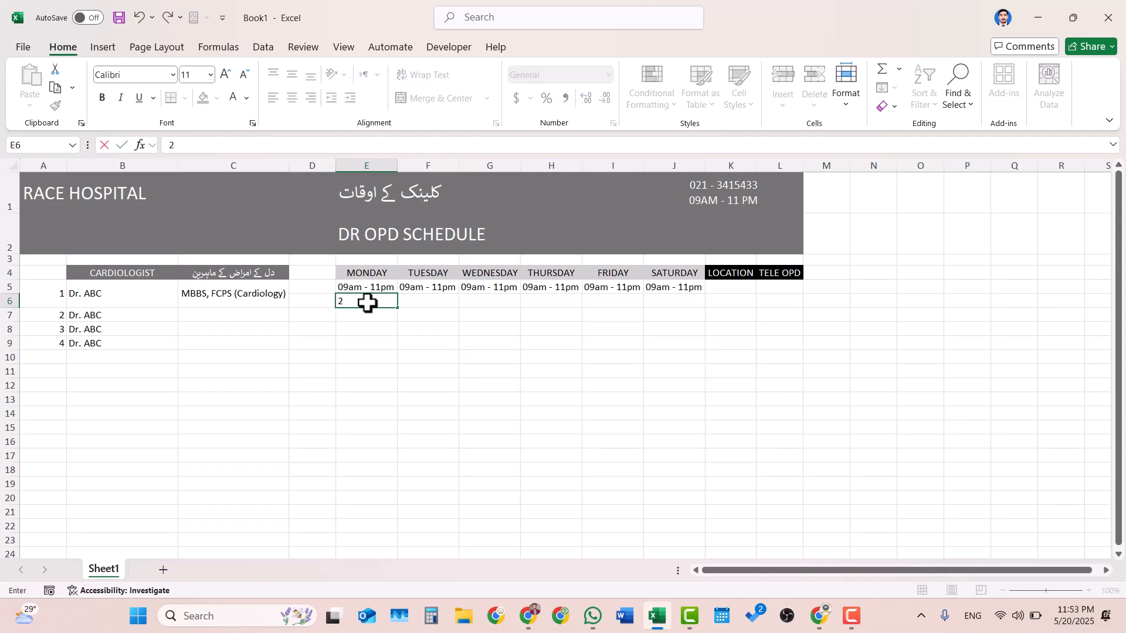
key(BackSpace)
text(02pm)
text(5)
key(BackSpace)
text(05pm)
click(456, 311)
click(452, 306)
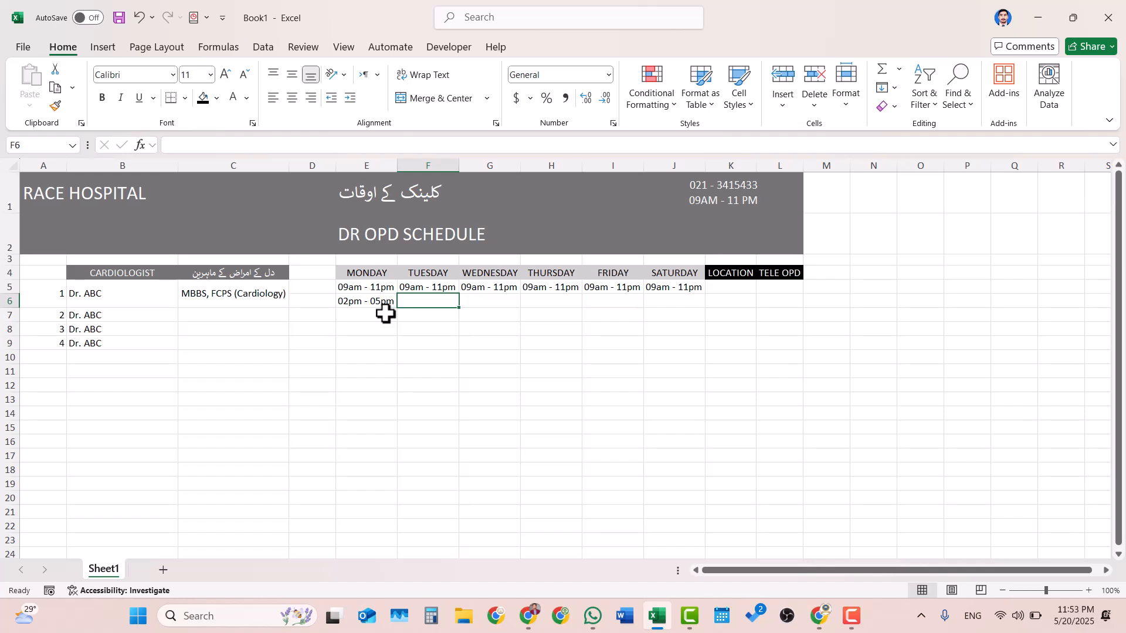
click(365, 303)
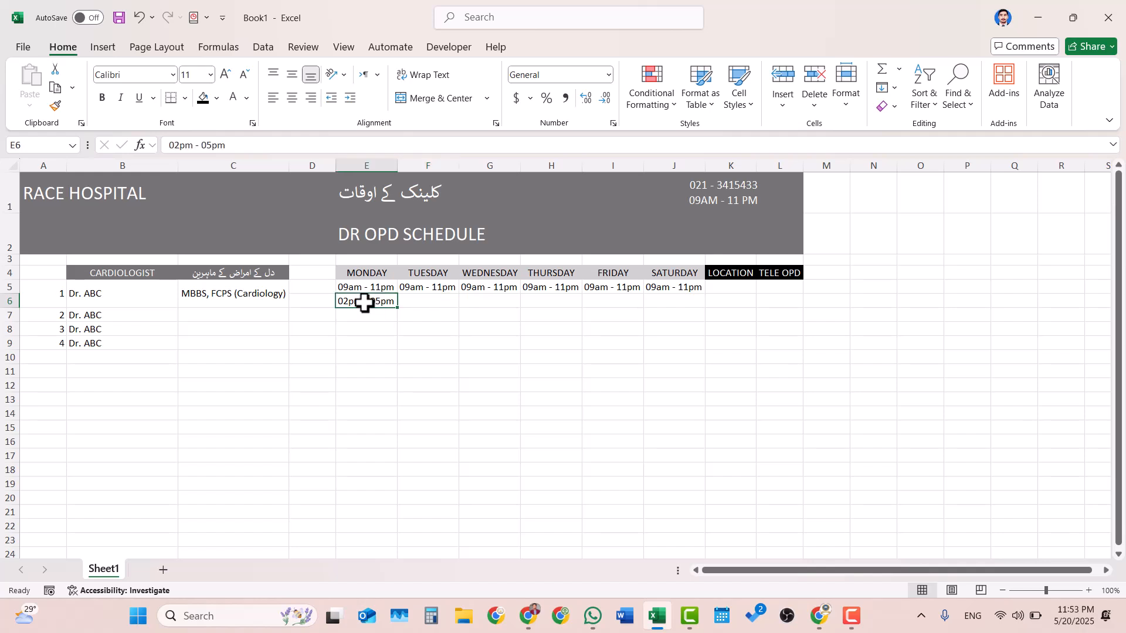
click(499, 310)
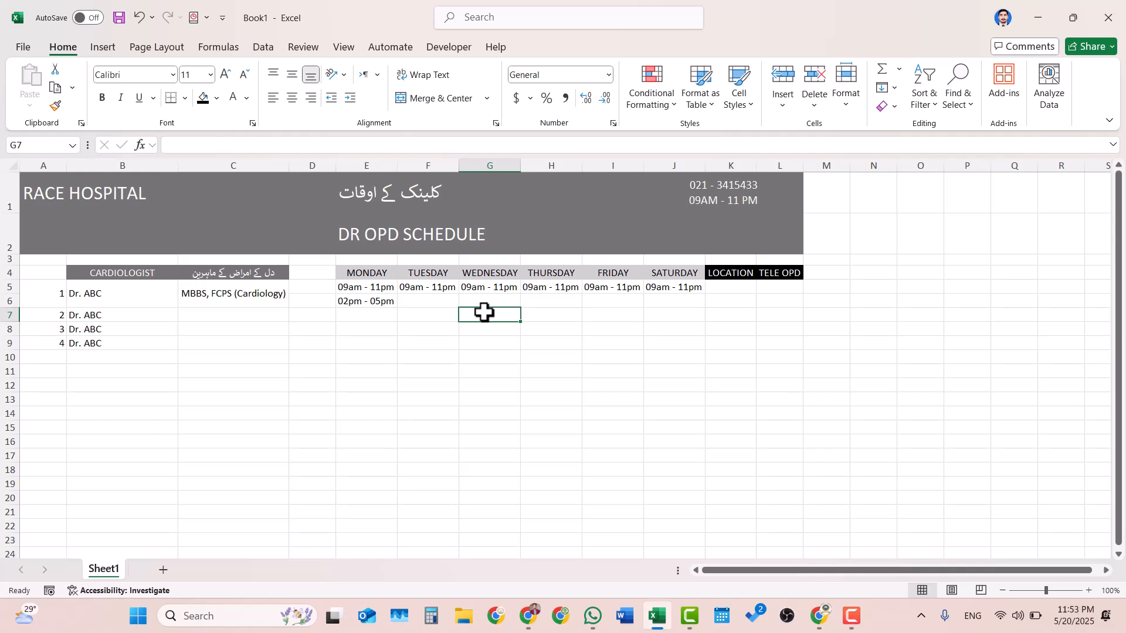
- Undo the second Monday timing, the cell merges and alignments in rows 5 and 6, and the inserted row 6
key(ctrl+z)
key(ctrl+z)
key(ctrl+z)
key(ctrl+z)
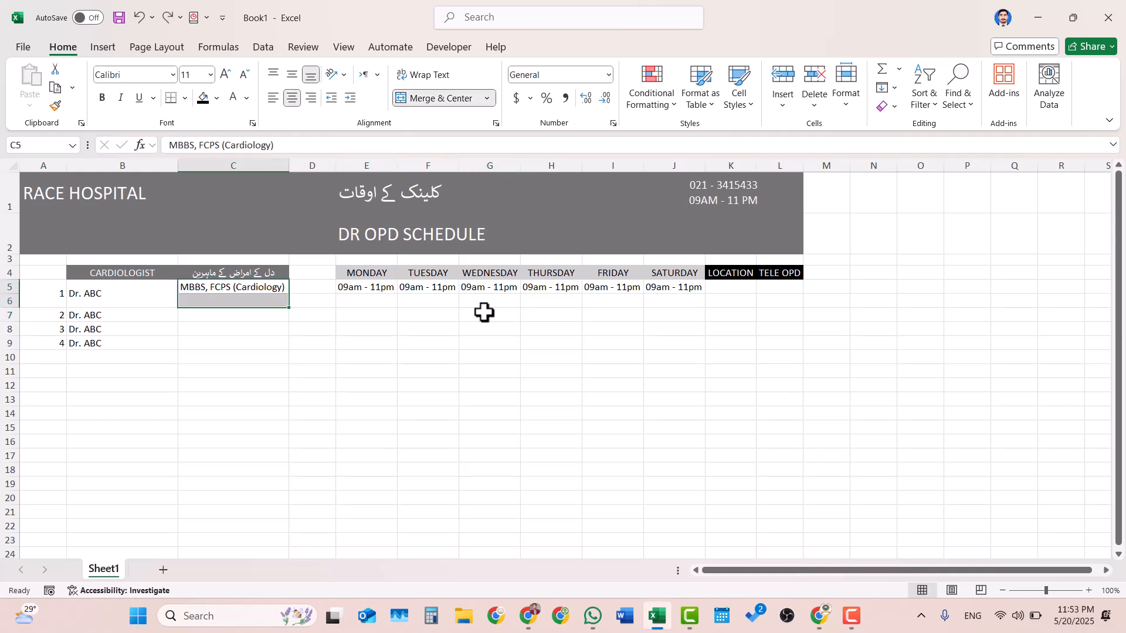
key(ctrl+z)
key(ctrl+z)
key(ctrl+z)
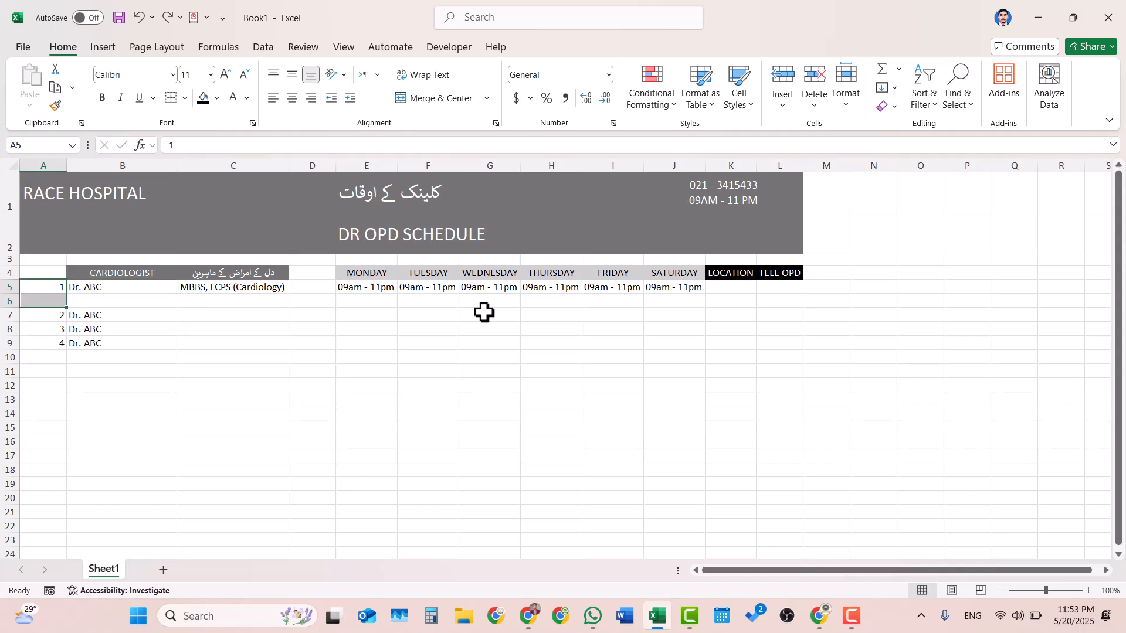
key(ctrl+z)
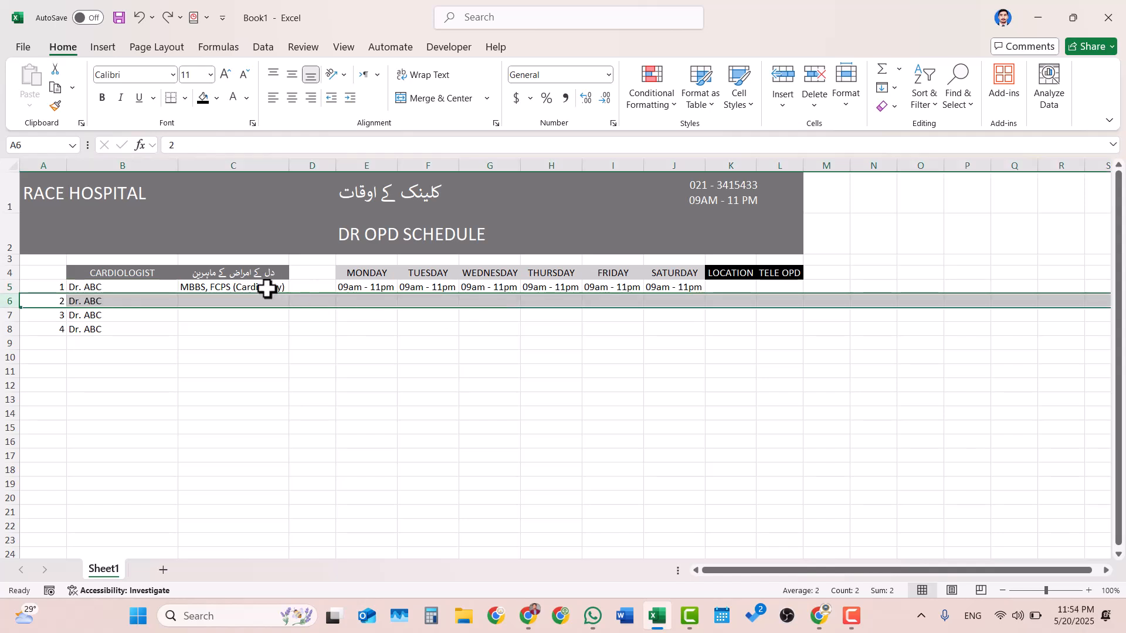
- Increase the height of row 5 to about two text lines and middle-align its contents
click(8, 288)
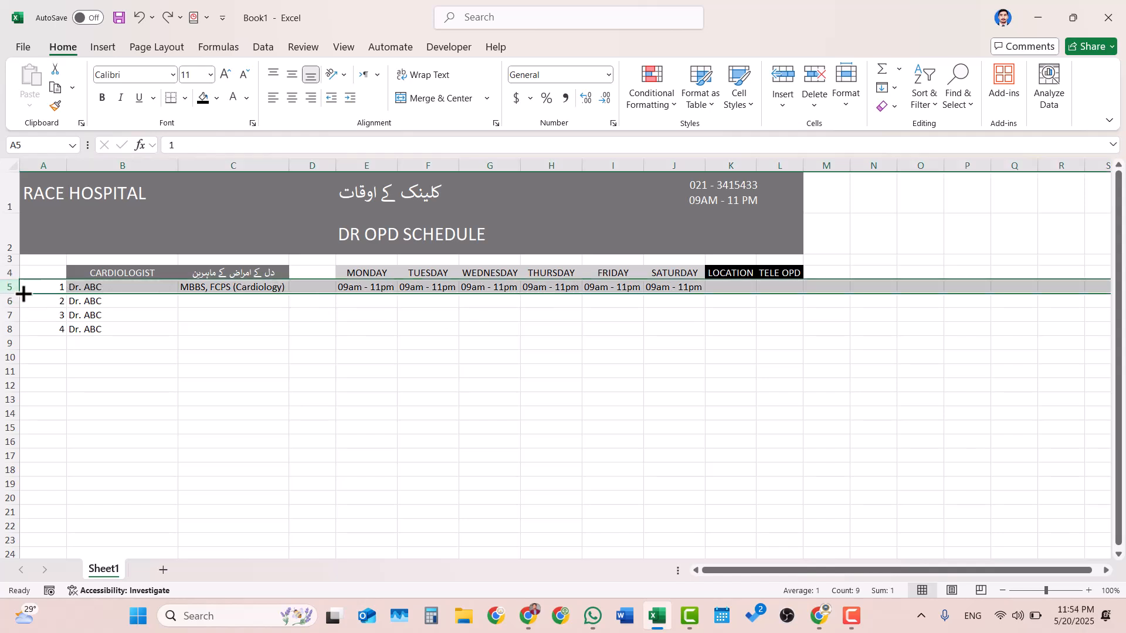
drag(17, 295, 24, 307)
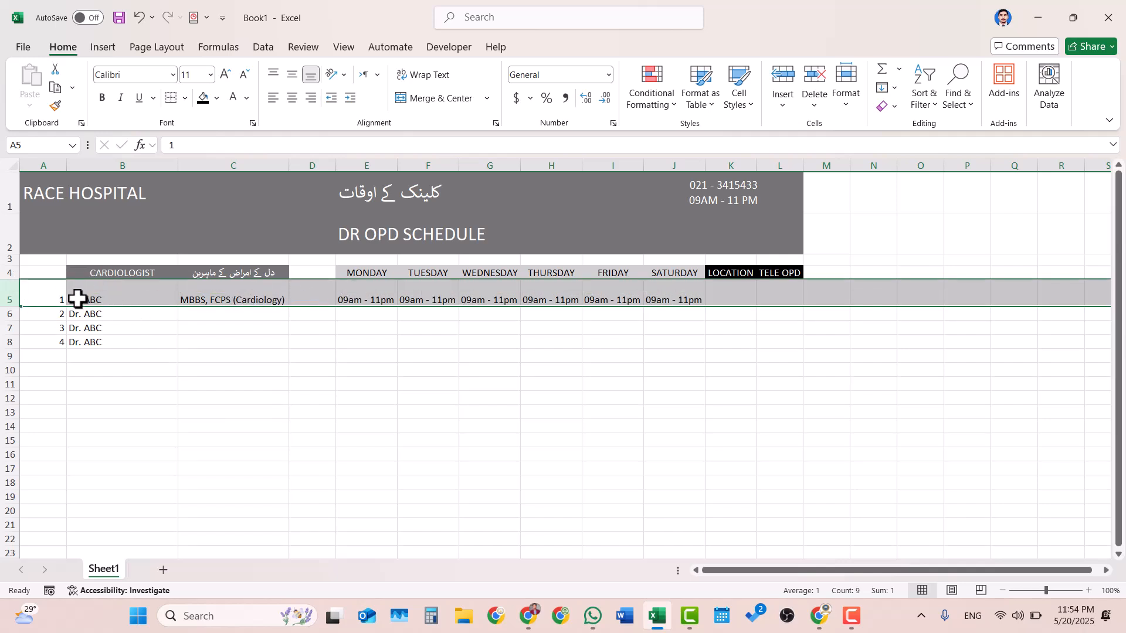
click(291, 78)
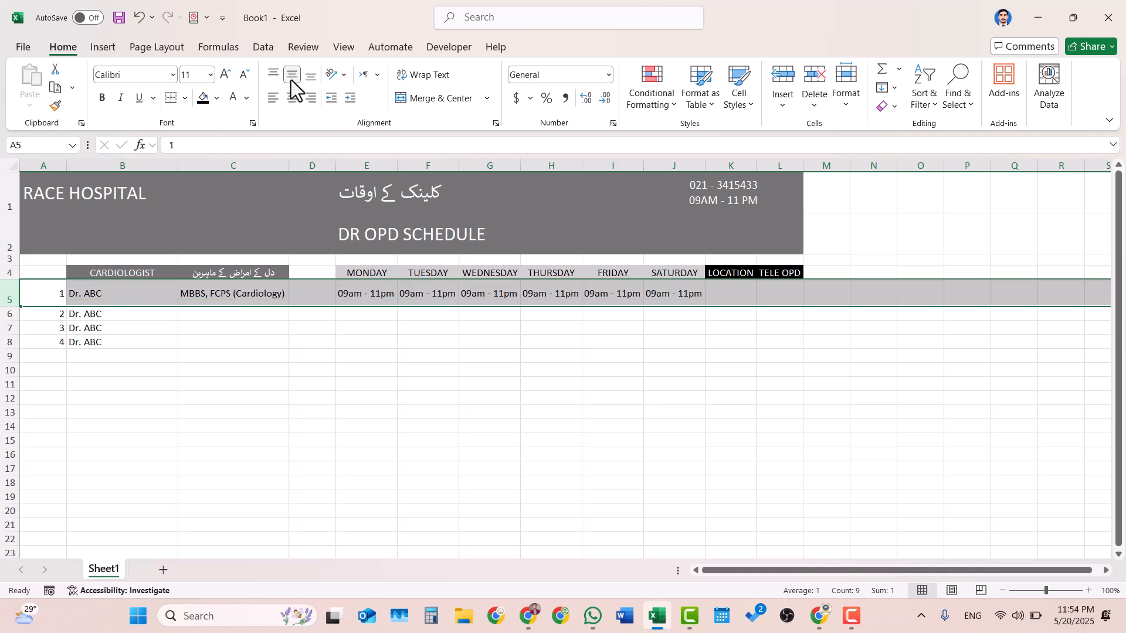
- Add 02pm - 05pm as a second line below the existing timing inside the Monday cell E5
click(389, 297)
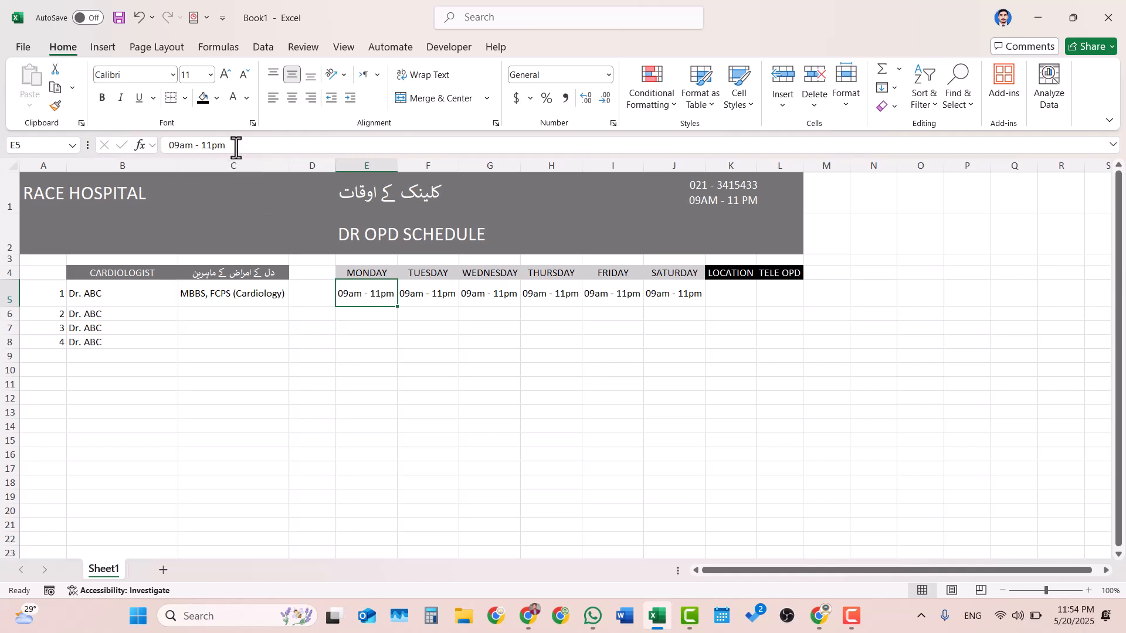
click(237, 149)
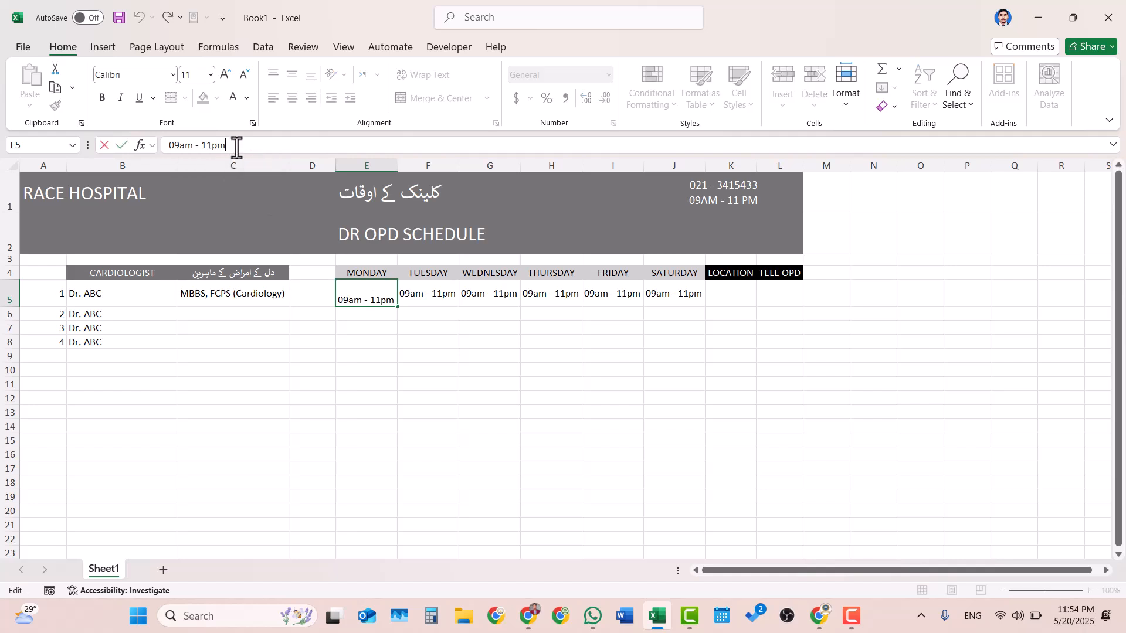
key(alt+Return)
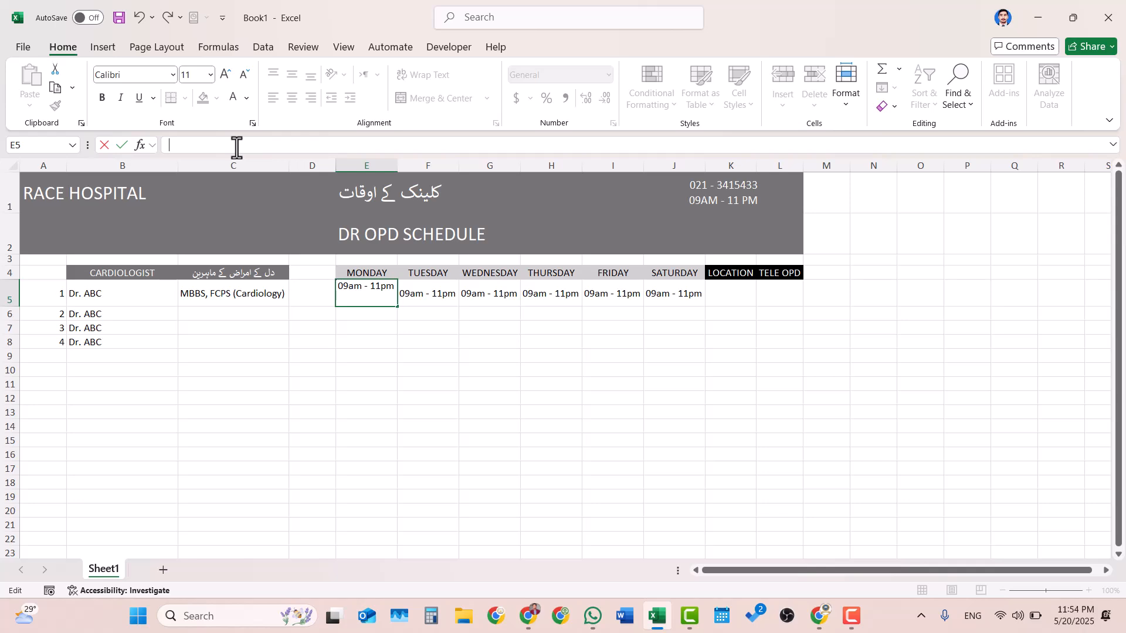
text(02pm - 05pm)
key(Return)
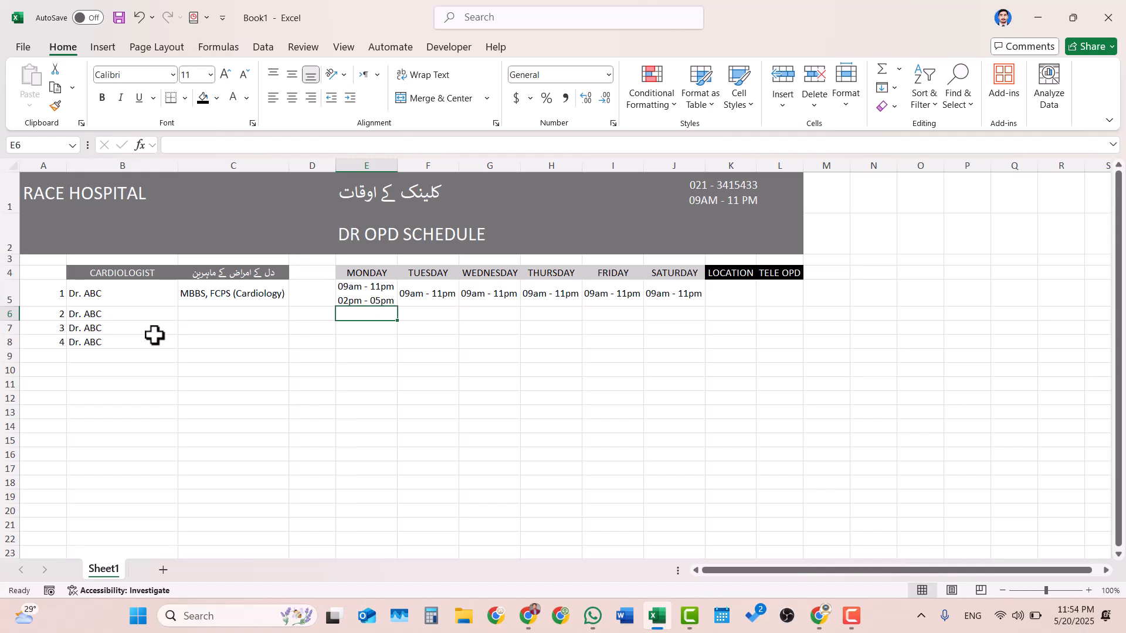
- Fill the qualification in C5 down to C8 for the remaining doctors
click(262, 299)
drag(289, 307, 290, 347)
click(221, 369)
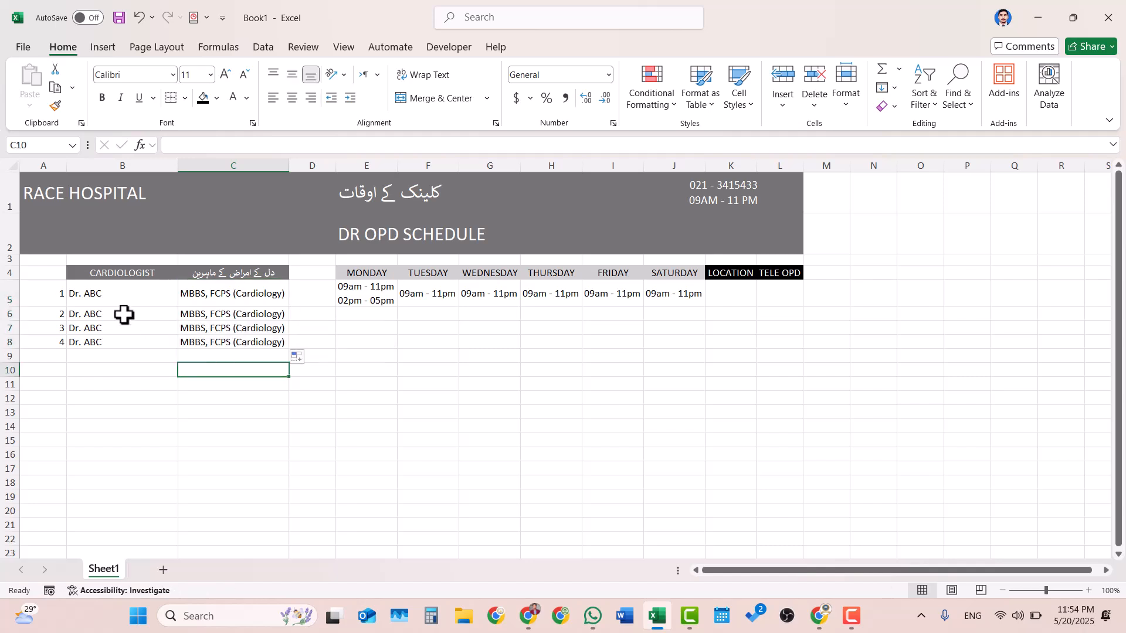
- Enter the heading S# in A4 above the serial numbers
click(52, 278)
text(S#)
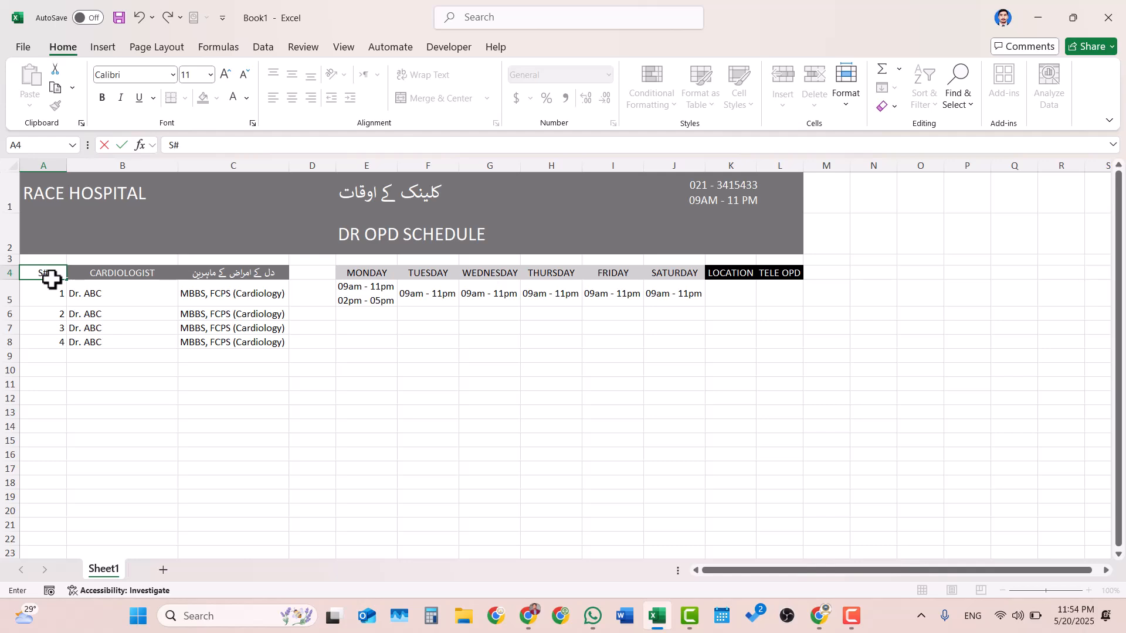
key(Return)
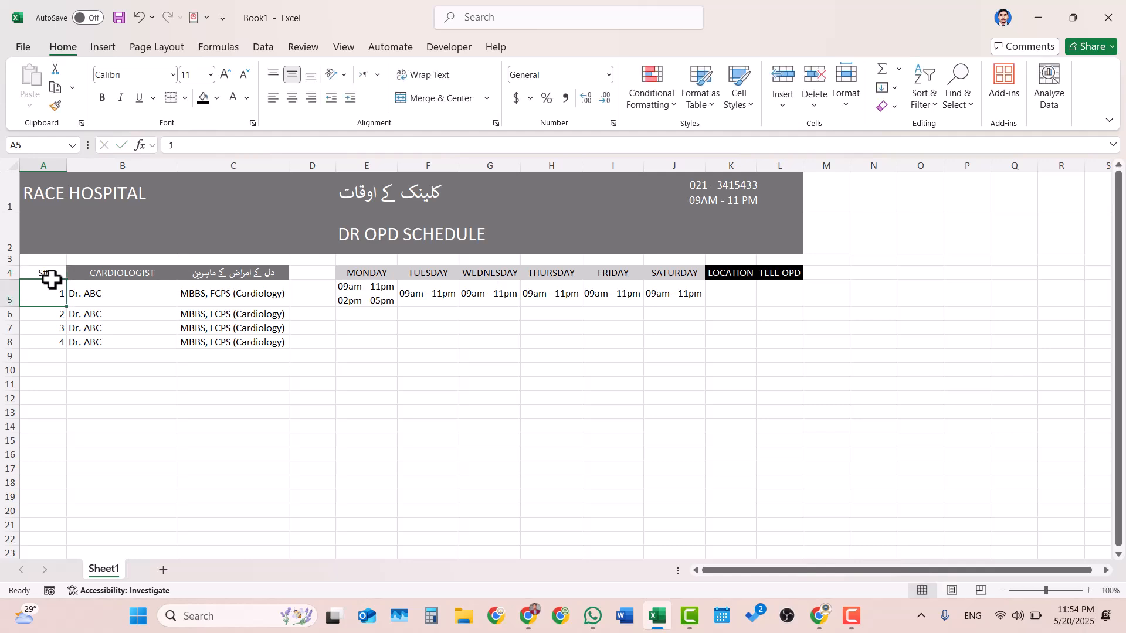
key(Down)
key(Down)
key(Down)
key(Down)
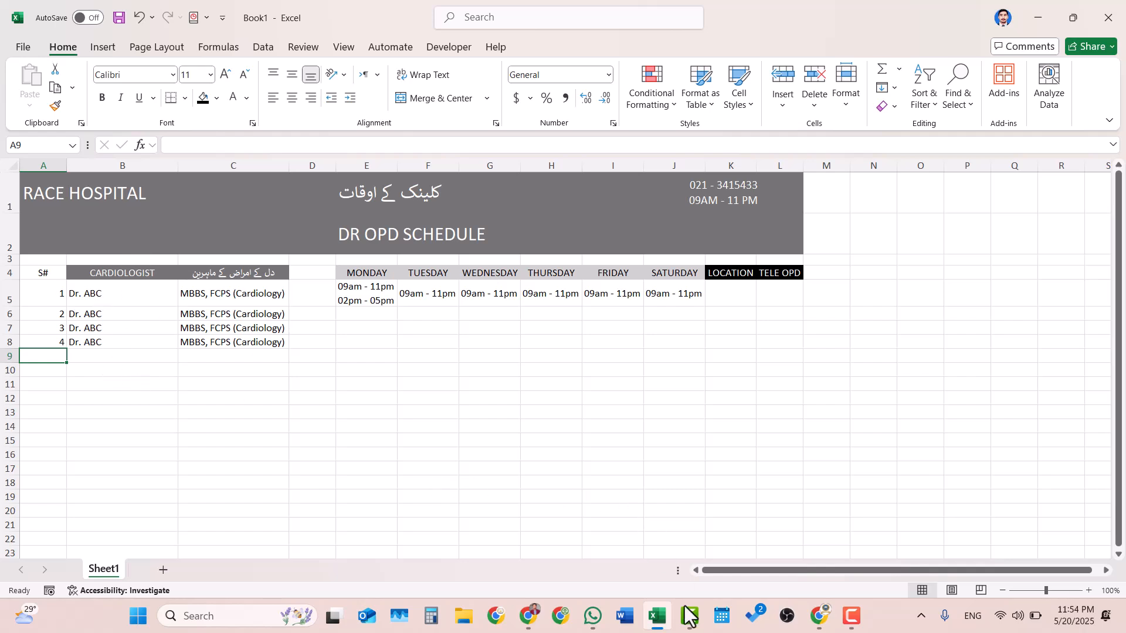
- Switch to Chrome with the Google search results for major types of doctor
click(531, 617)
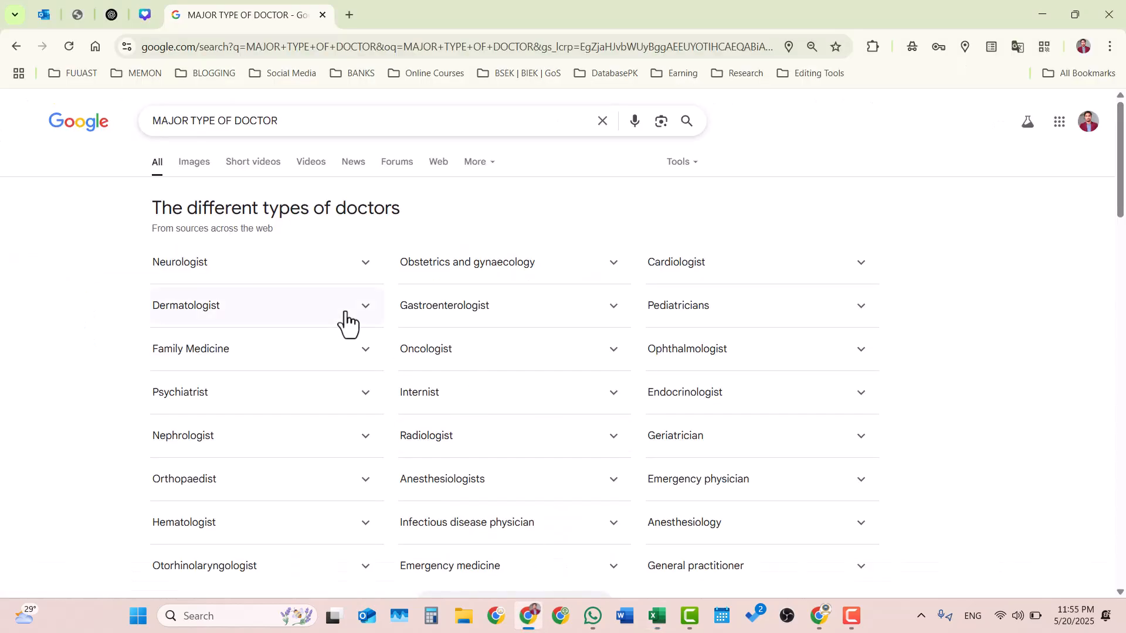
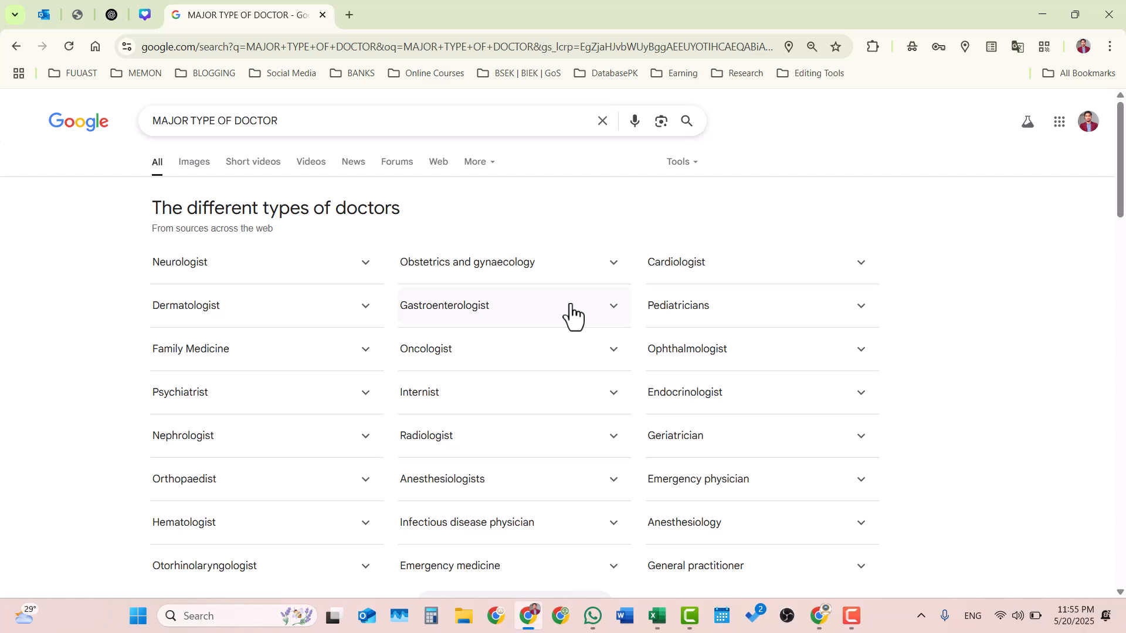
- Copy the term Gastroenterologist from the Google results and paste it into B9 of the Excel sheet, matching destination formatting
click(607, 311)
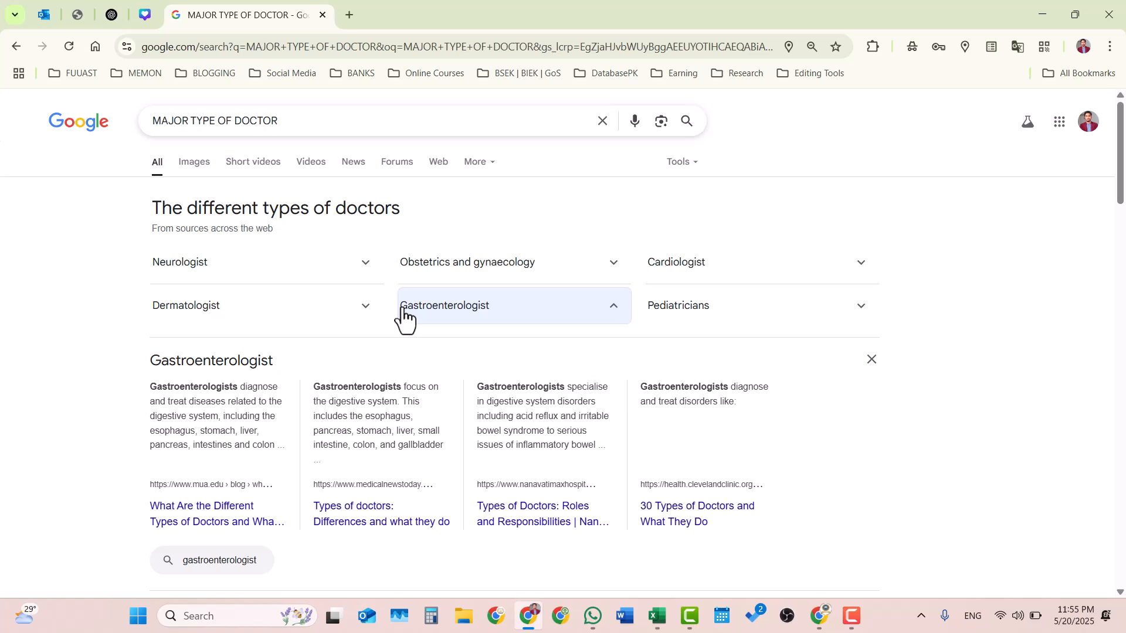
drag(402, 317, 494, 320)
key(super+c)
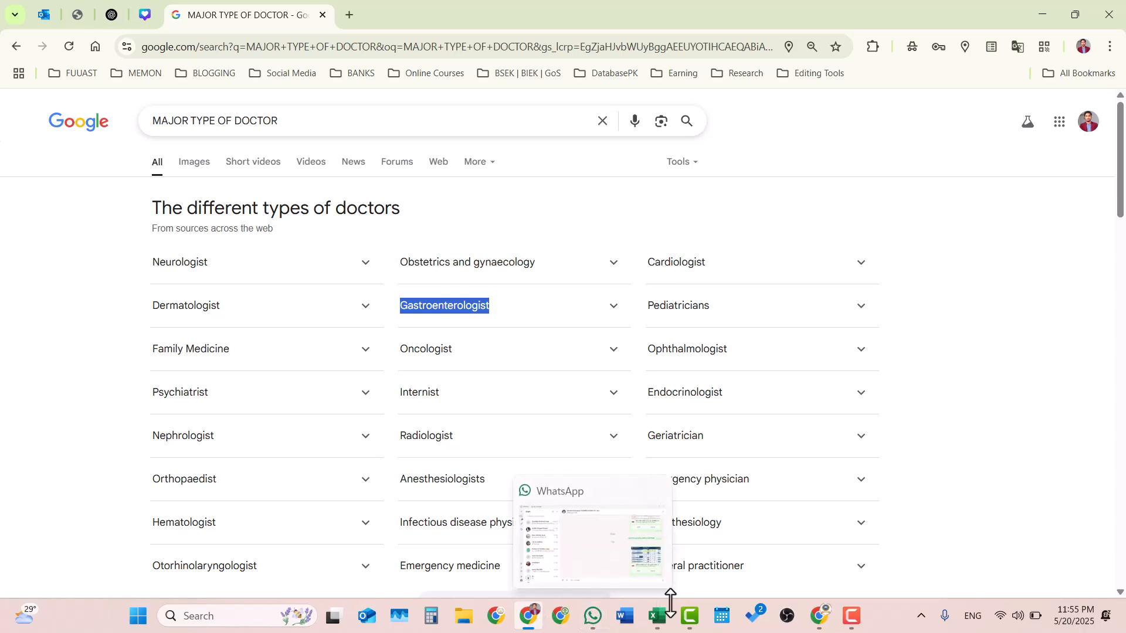
click(660, 620)
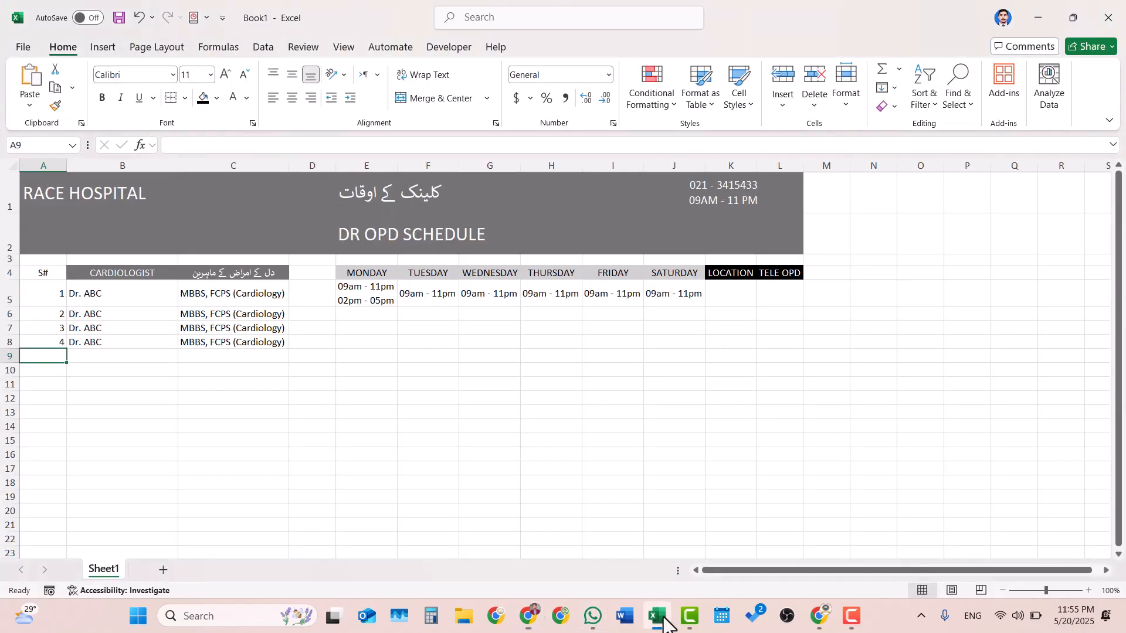
click(95, 360)
right_click(95, 360)
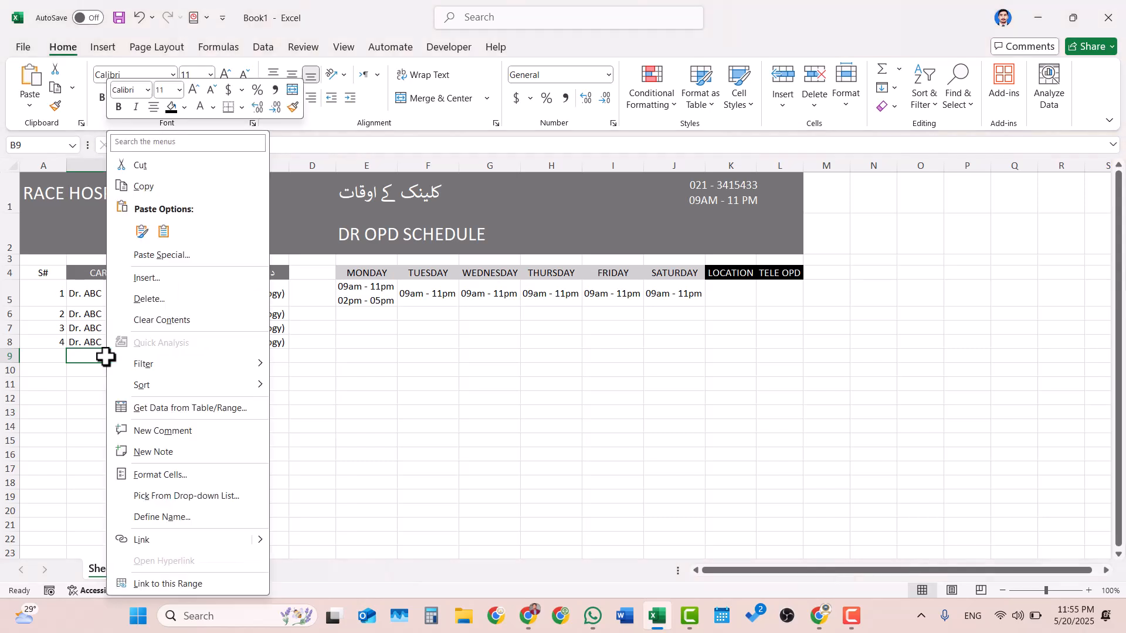
click(142, 231)
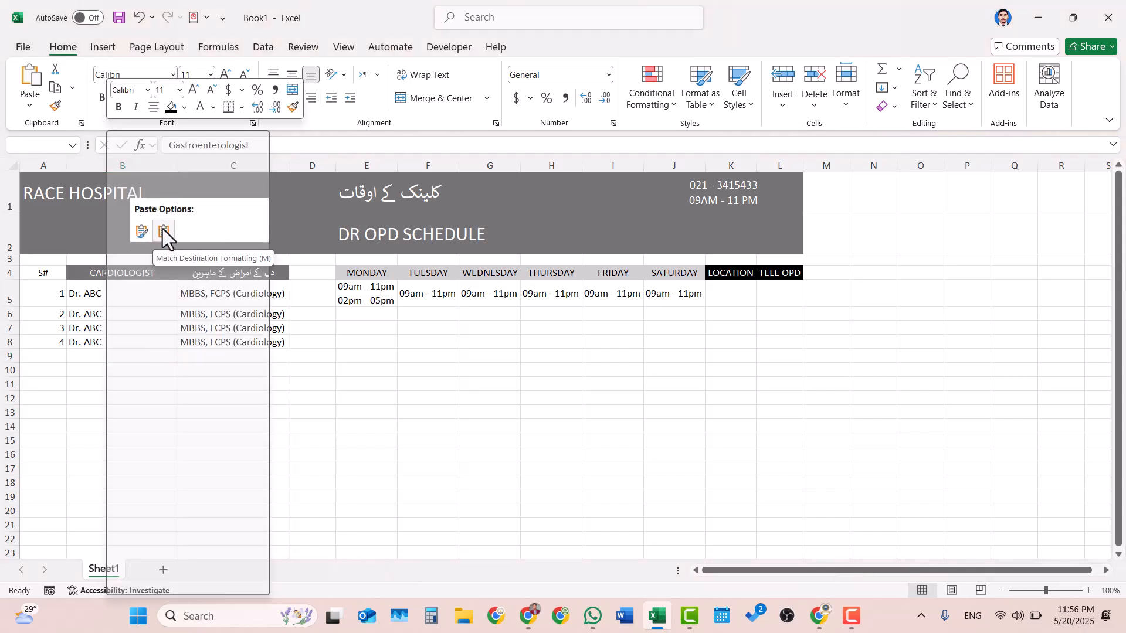
click(163, 230)
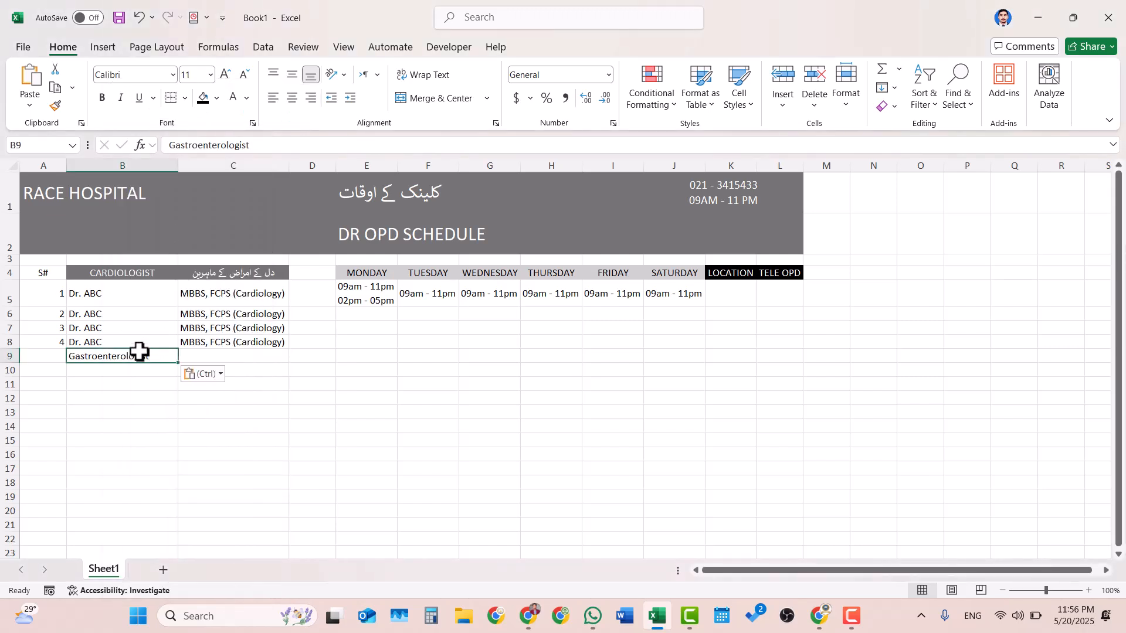
- Enter GASTROENTEROLOGIST in capitals in cell C9
click(210, 353)
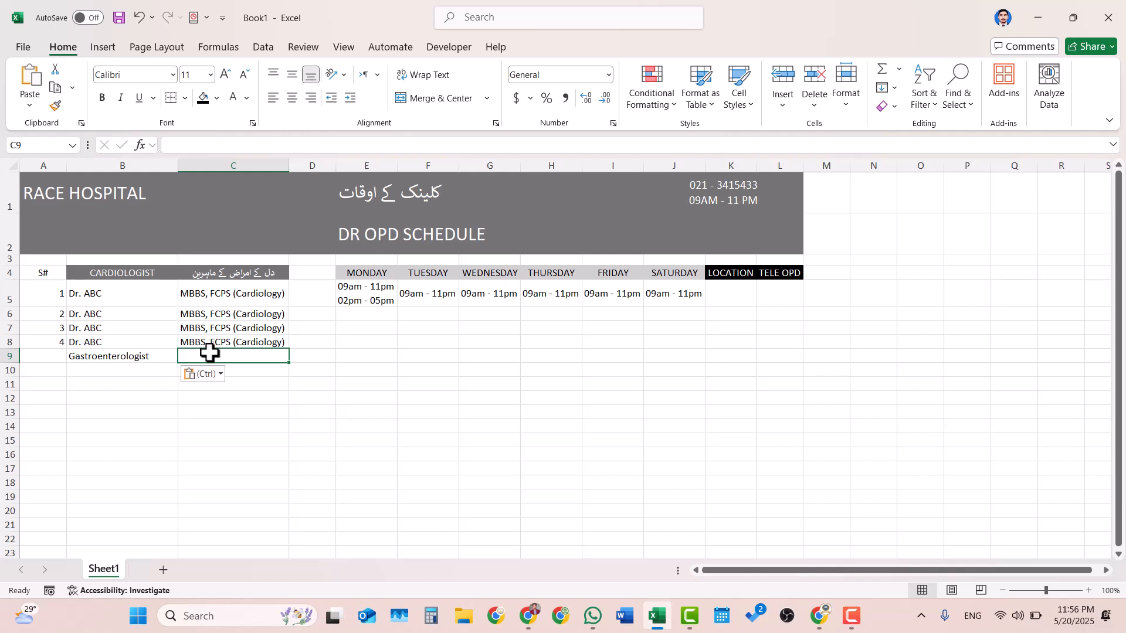
text(GA)
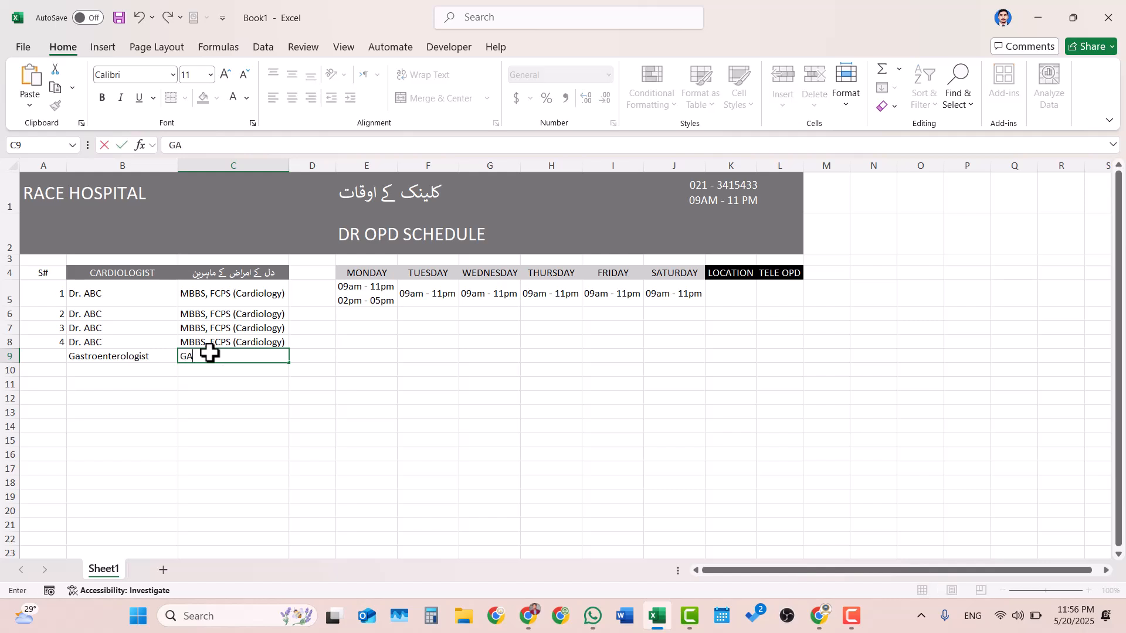
text(STROENTEROLO)
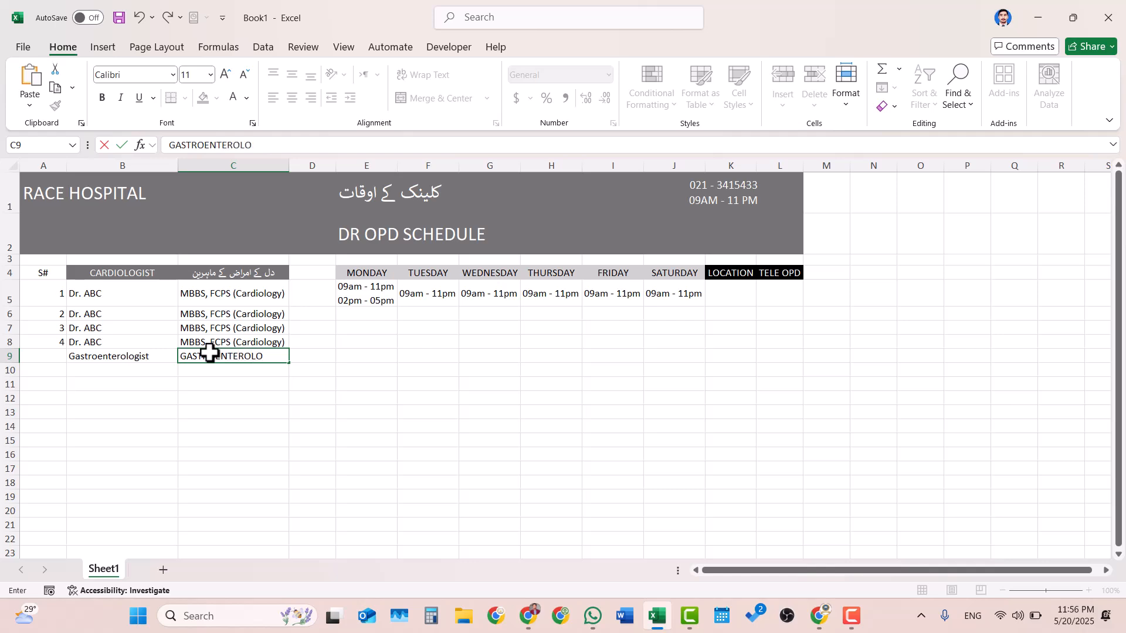
text(GIST)
key(Return)
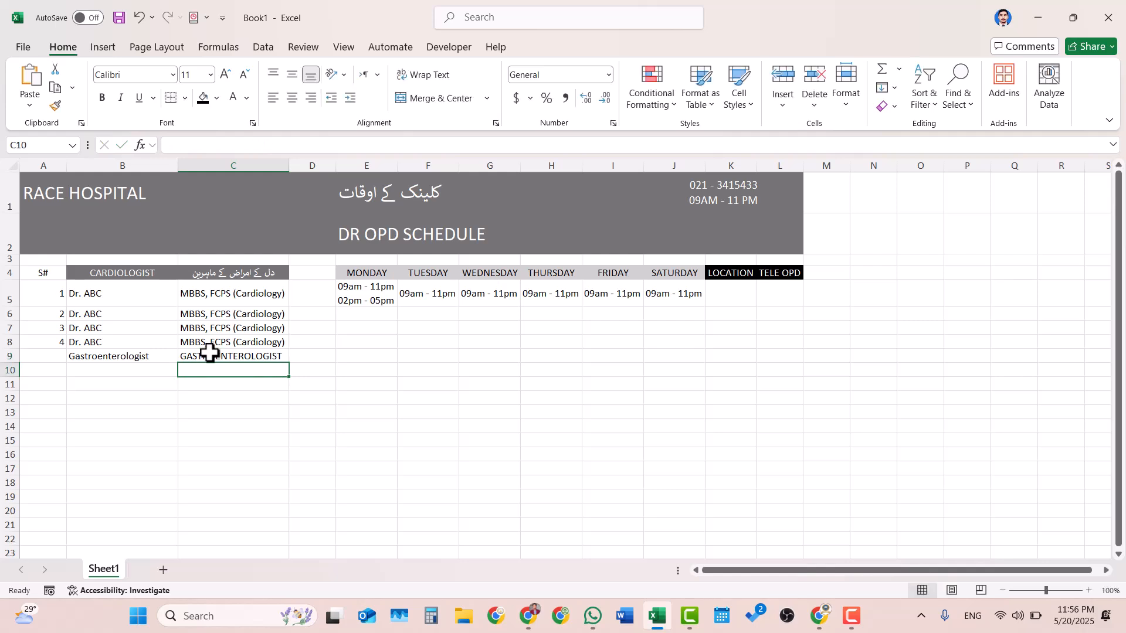
- Copy the capitalized specialty from C9 over the text in B9 and clear C9
click(234, 356)
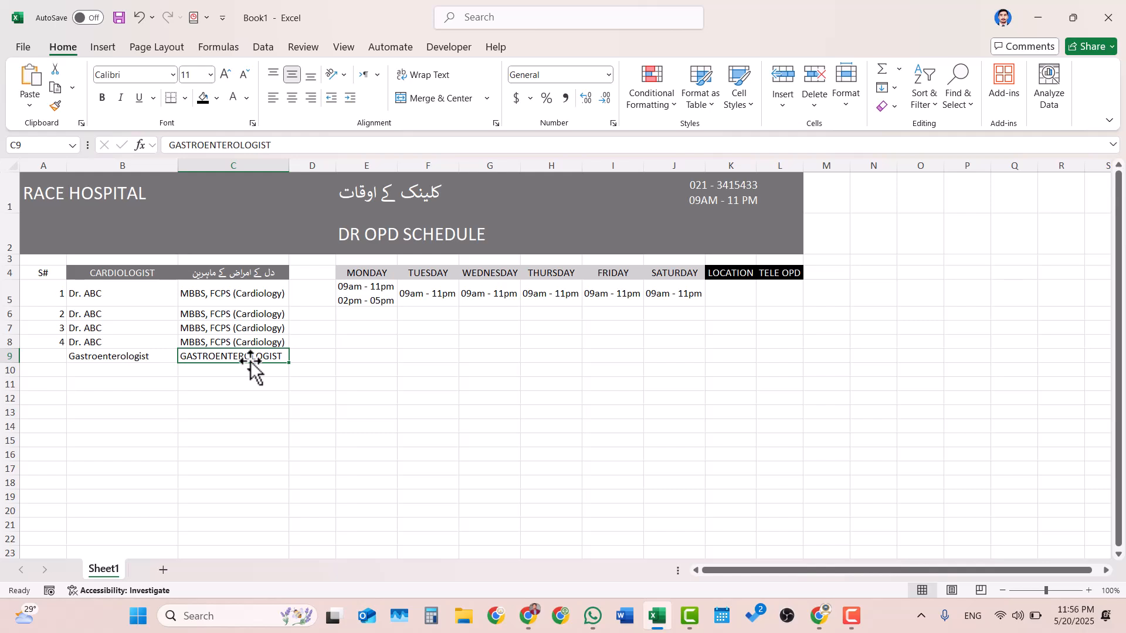
key(ctrl+c)
click(140, 361)
key(ctrl+v)
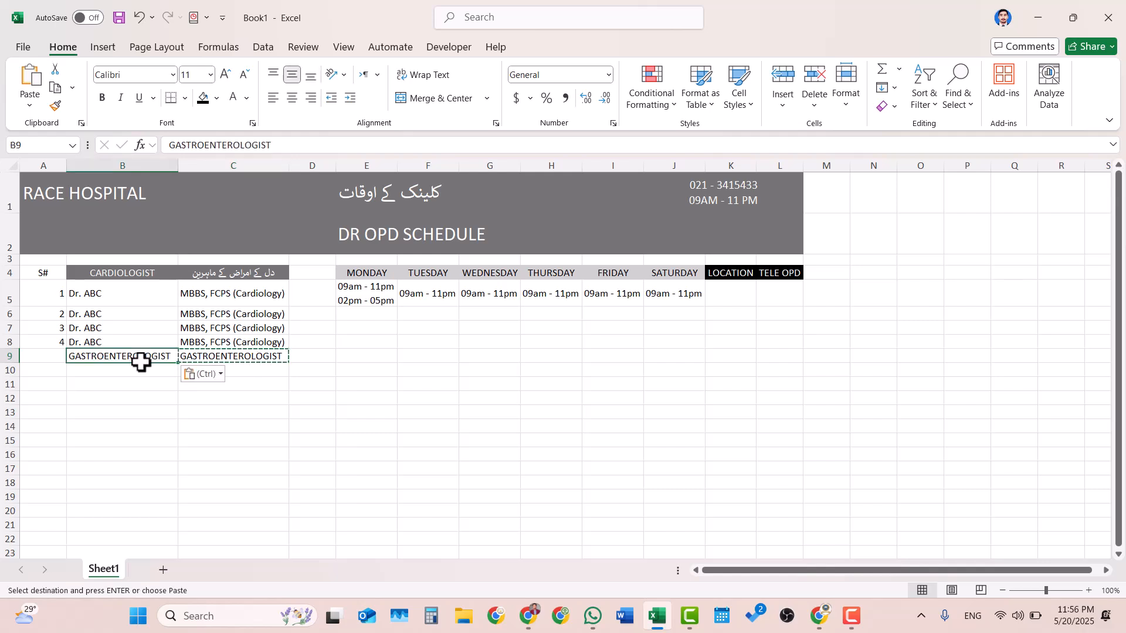
click(216, 359)
key(BackSpace)
key(Left)
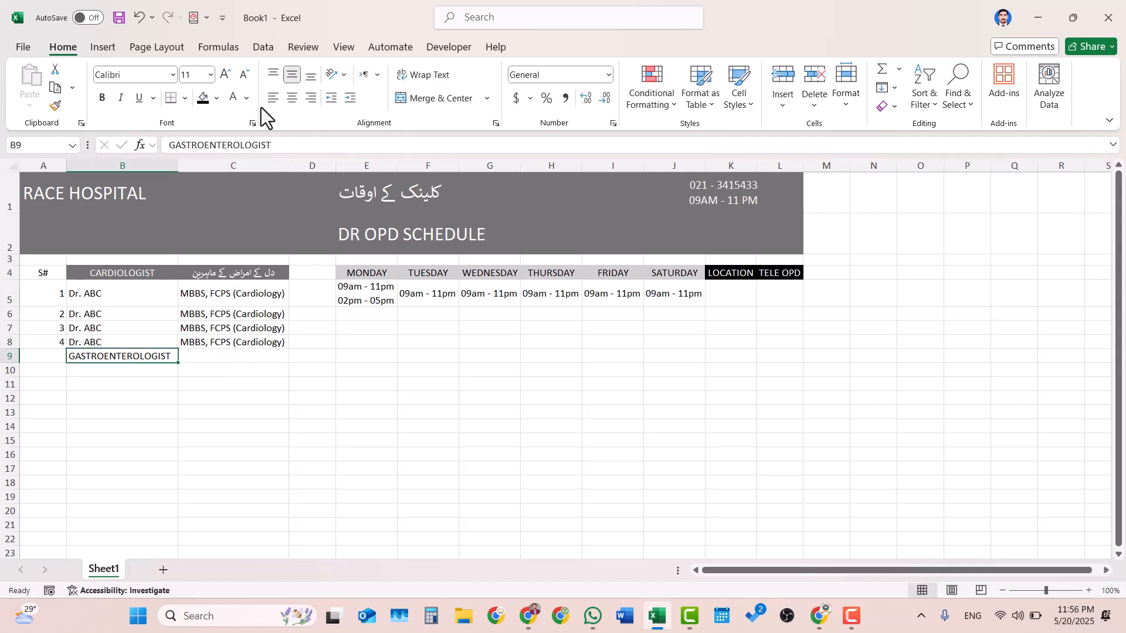
- Copy the formatted heading row B4:L4 and paste it into row 10 starting at B10
click(135, 269)
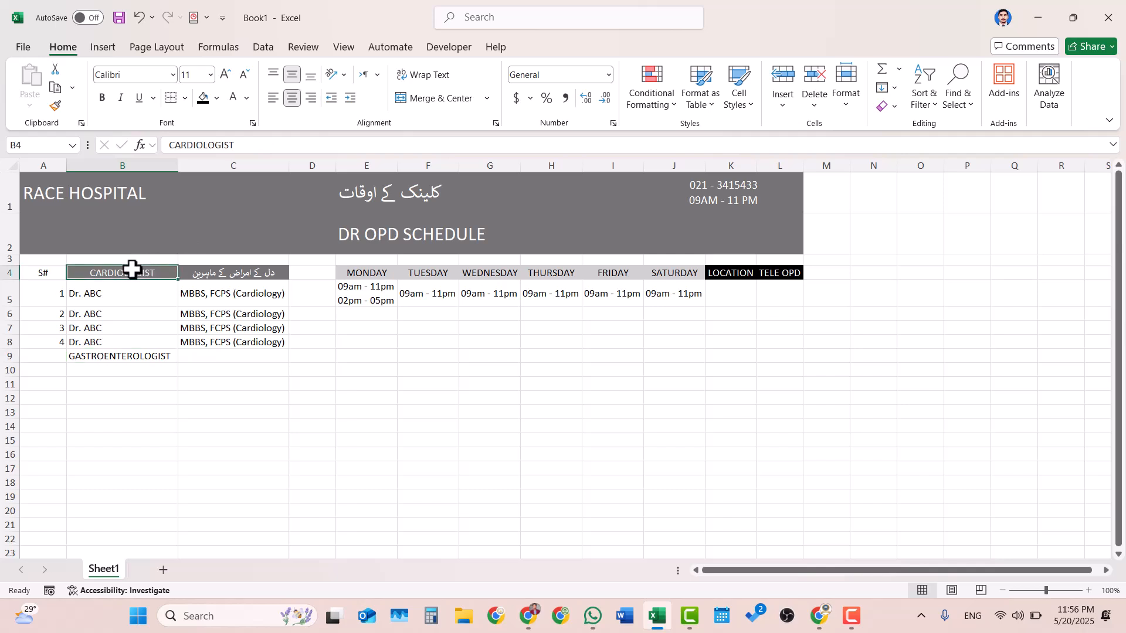
click(36, 272)
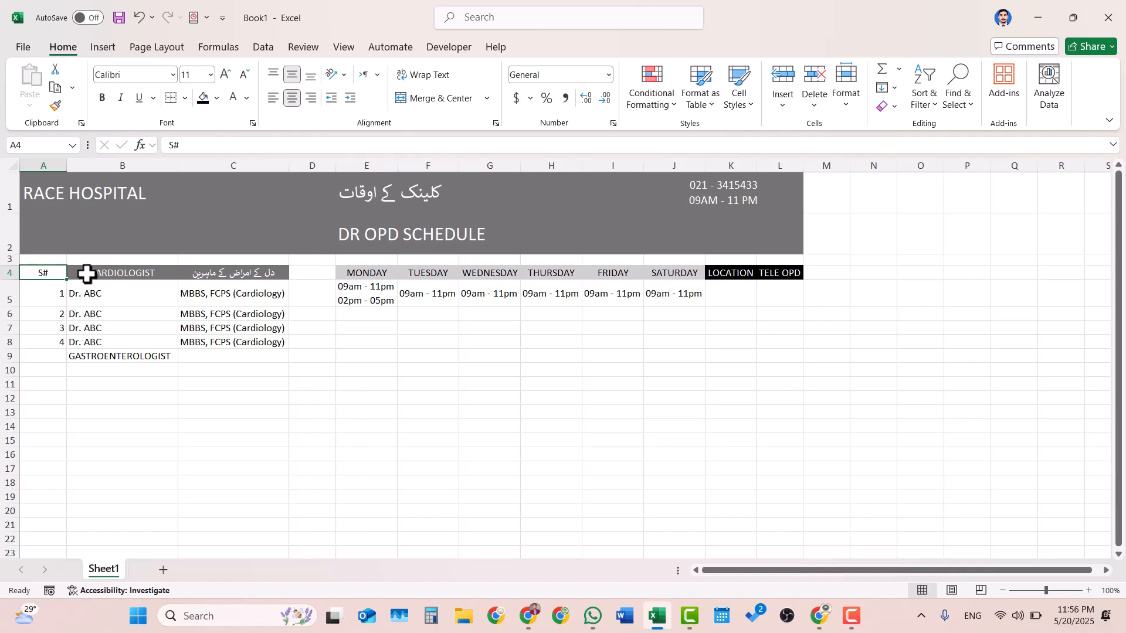
drag(88, 271, 760, 269)
key(ctrl+c)
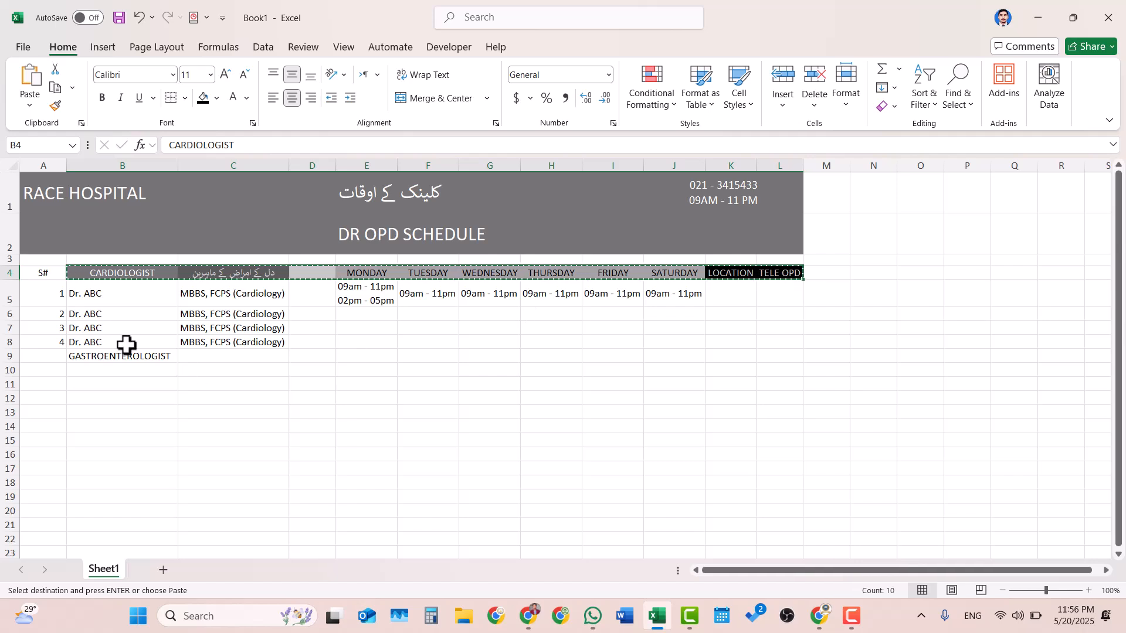
click(91, 370)
key(ctrl+v)
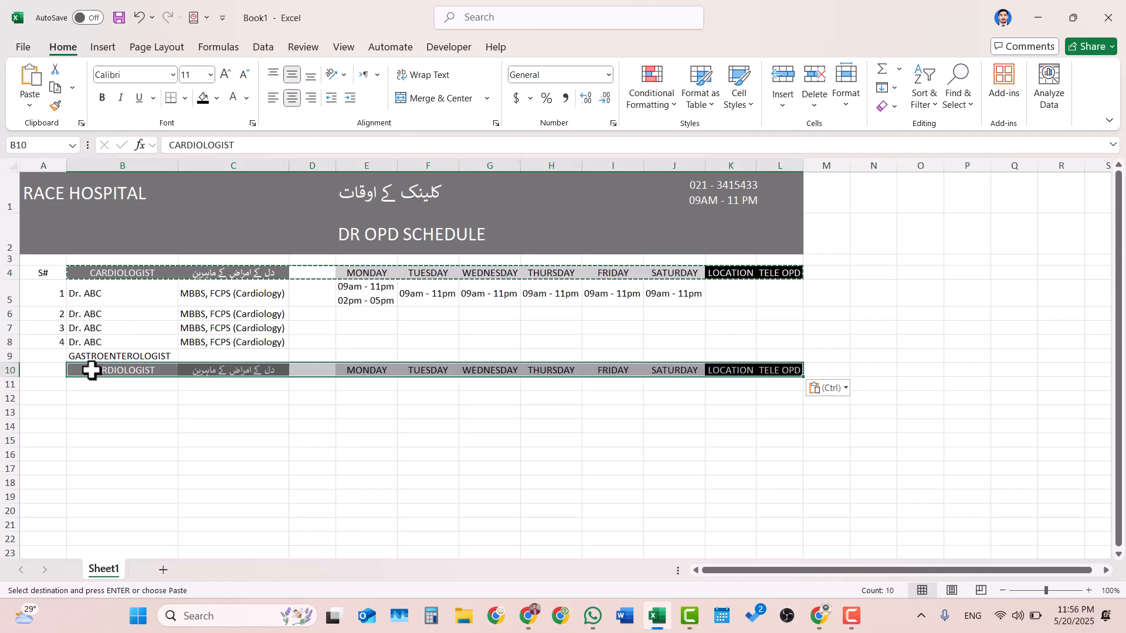
- Replace the specialty heading in B10 with the text from B9, pasting values only to keep the heading format
click(140, 356)
key(ctrl+c)
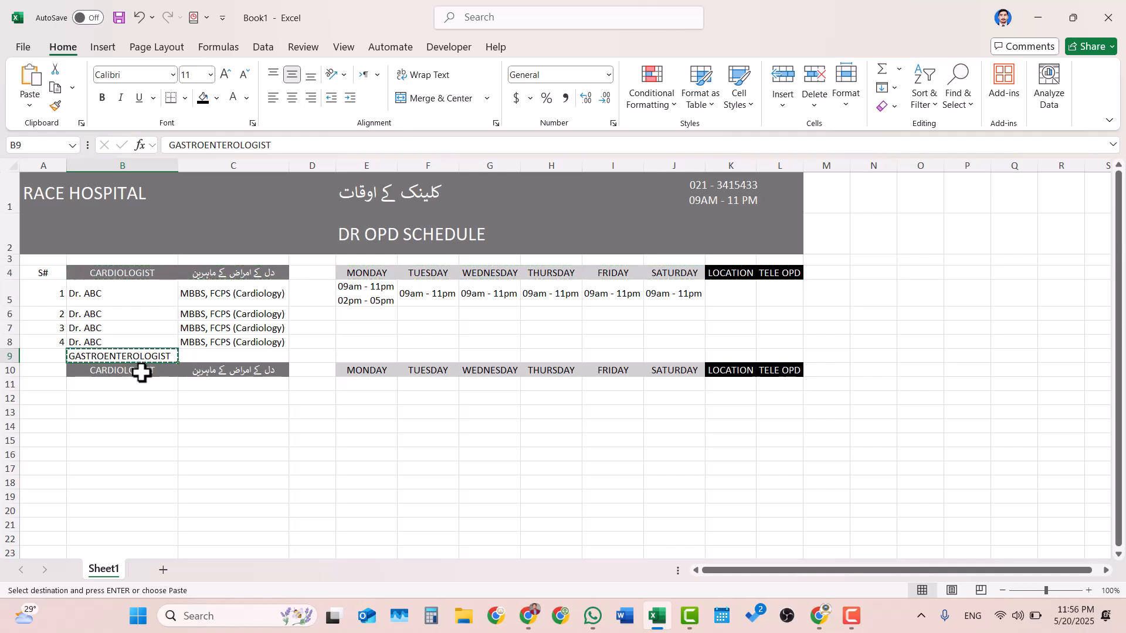
click(141, 372)
right_click(141, 373)
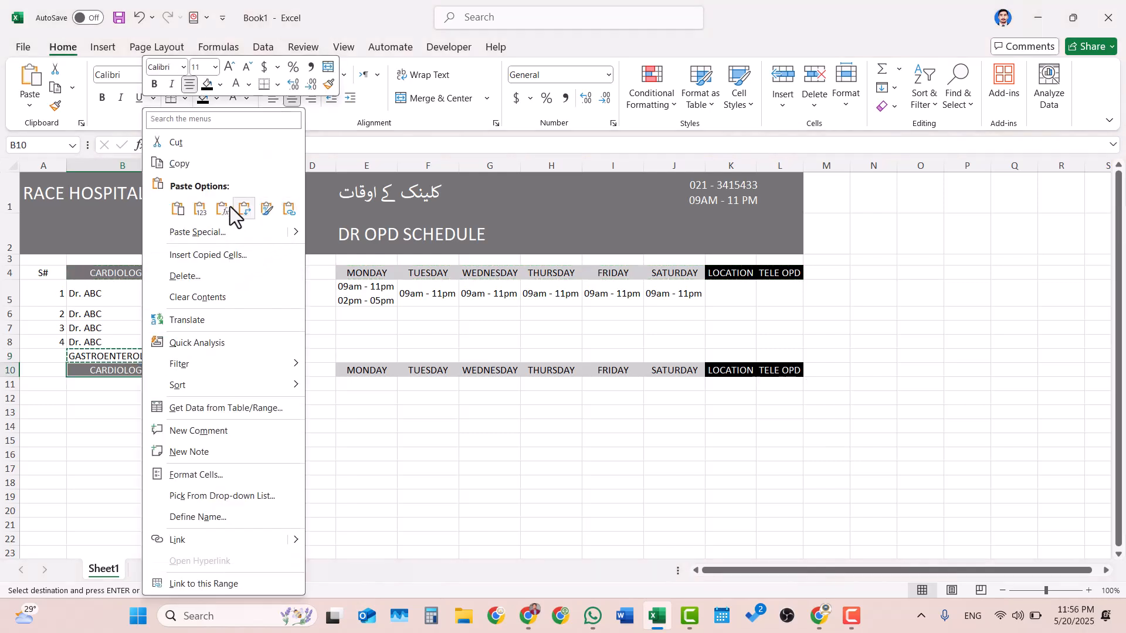
click(200, 208)
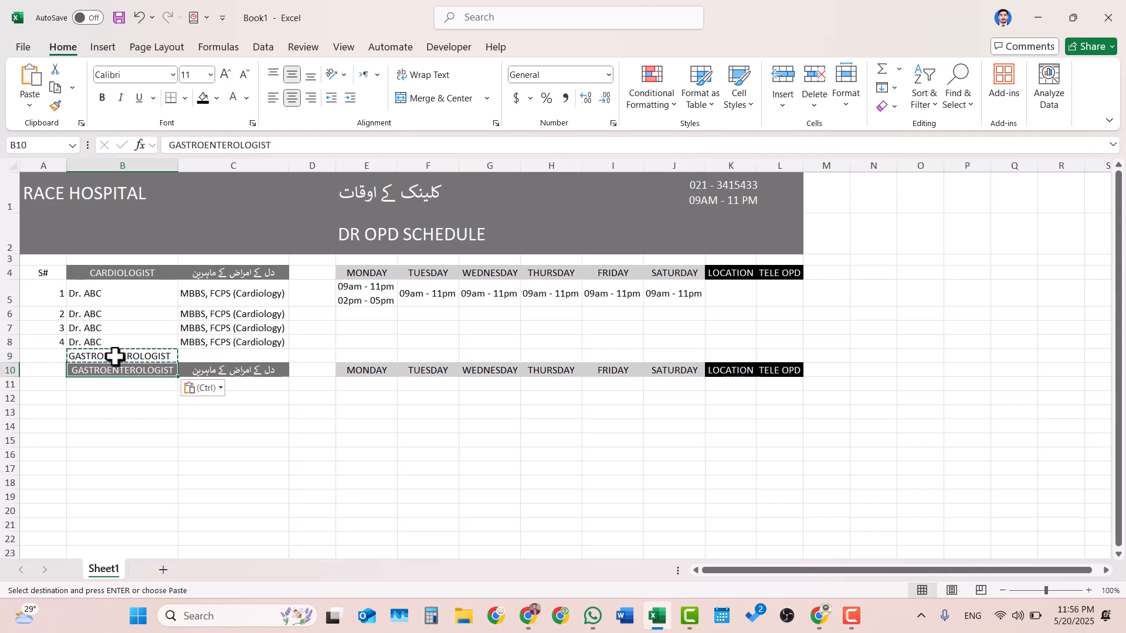
- Try deleting row 9 above the second specialty heading, and undo the deletion
click(7, 356)
right_click(7, 356)
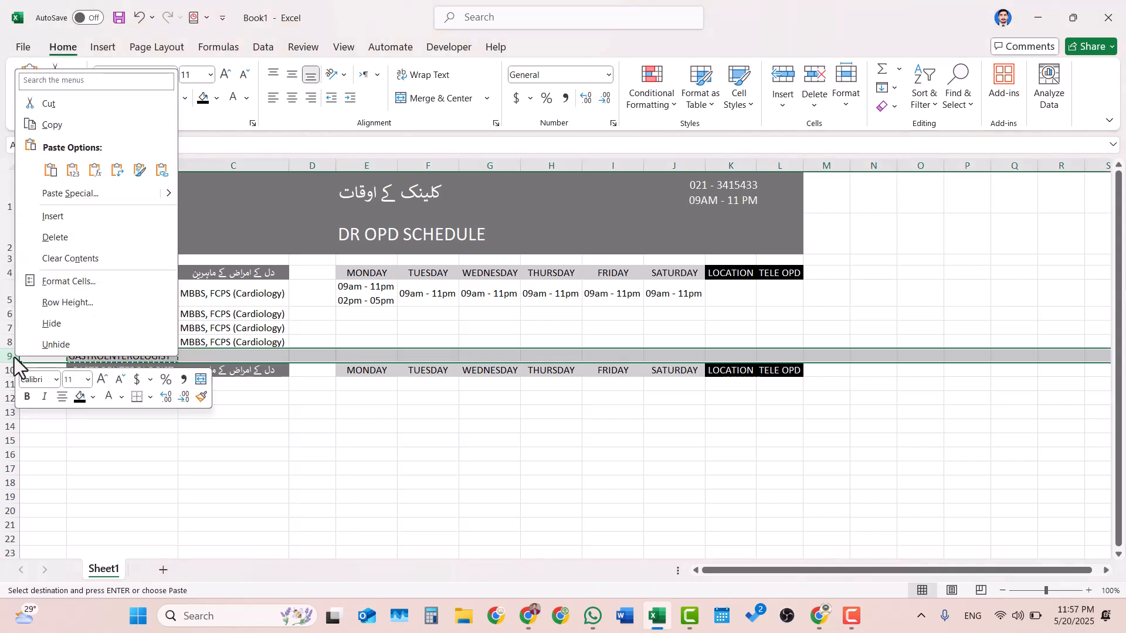
click(115, 241)
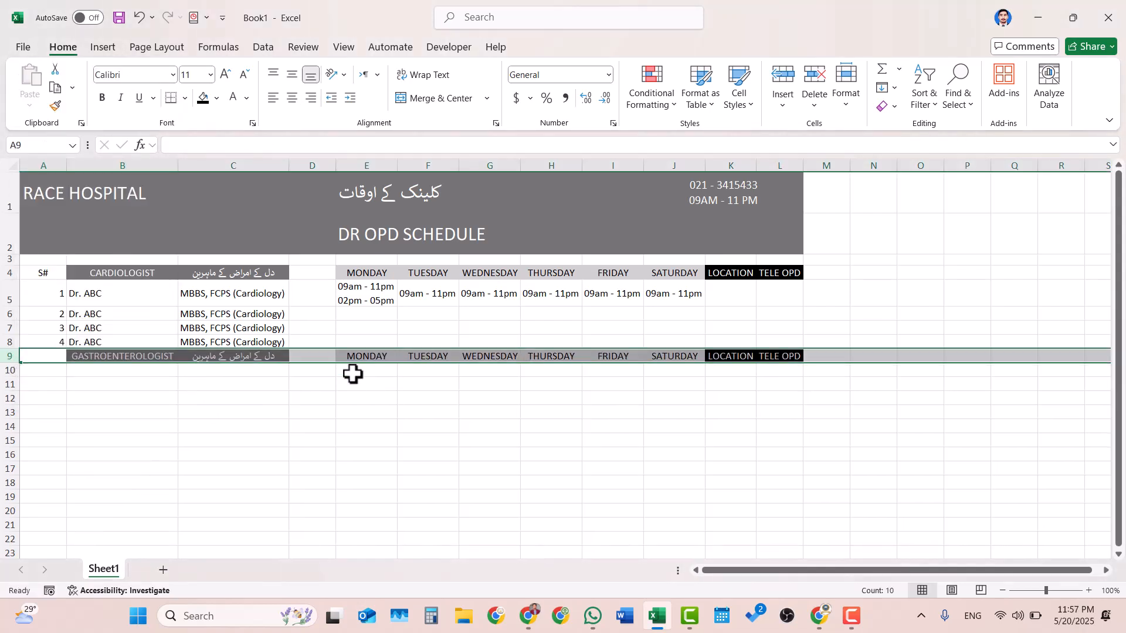
click(329, 397)
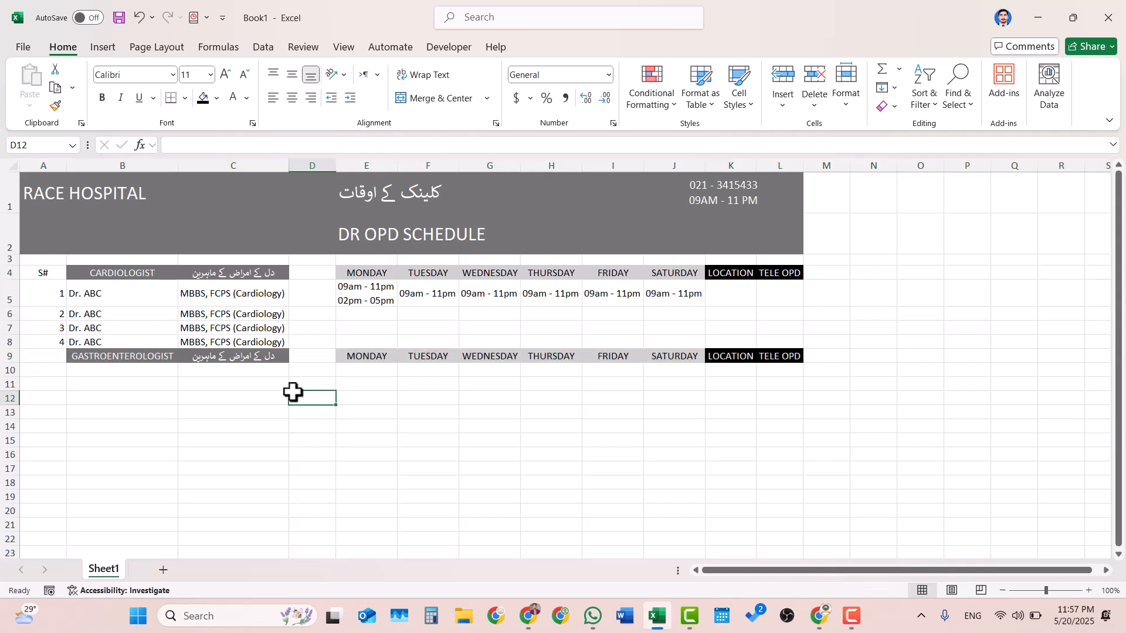
click(6, 356)
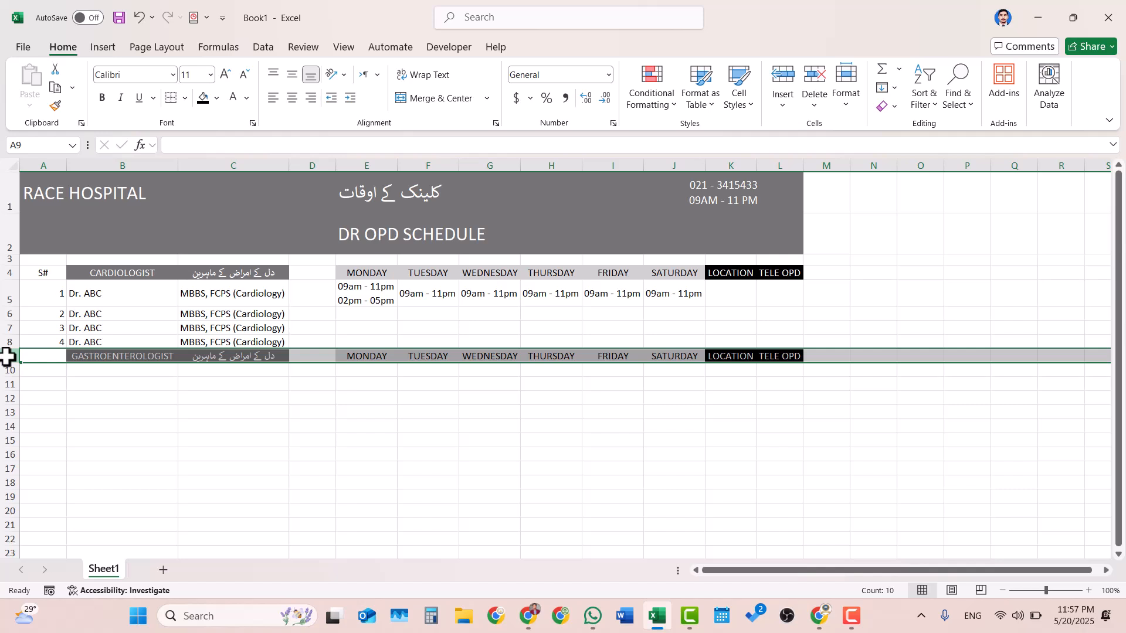
key(ctrl+z)
- Clear the specialty text from B9 and shrink row 9 into a thin spacer between the two sections
click(126, 355)
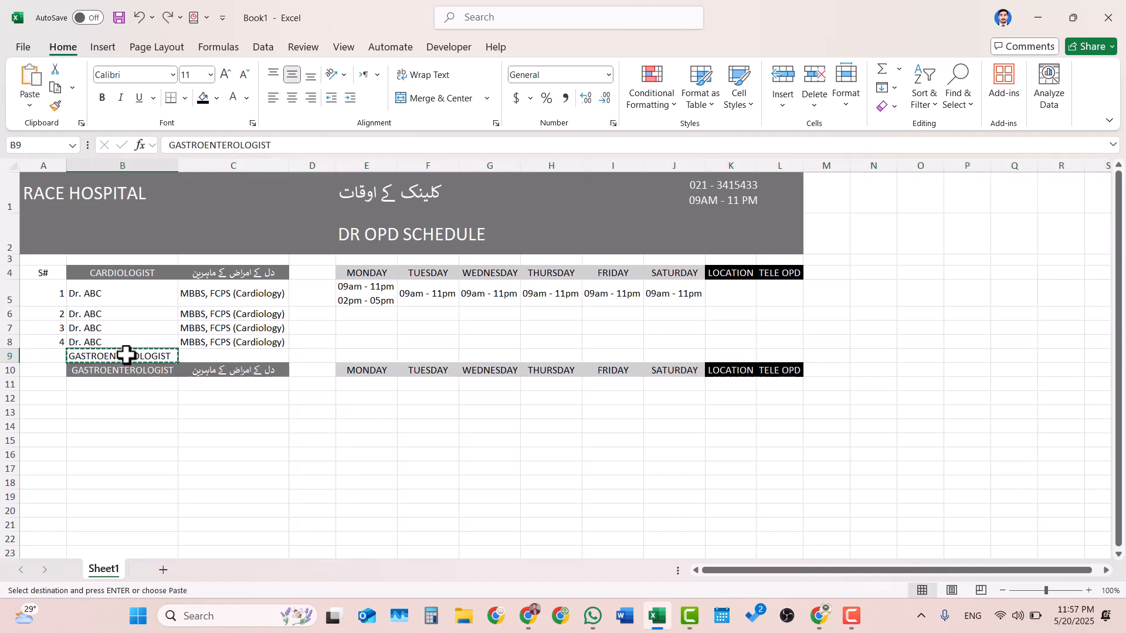
key(Delete)
click(78, 412)
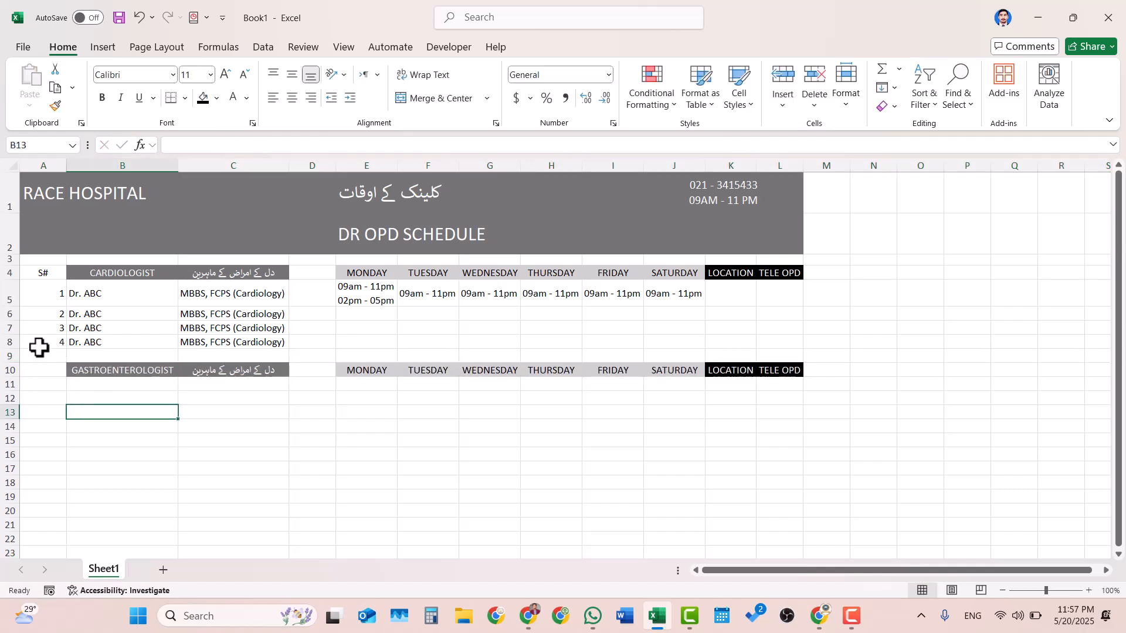
click(8, 355)
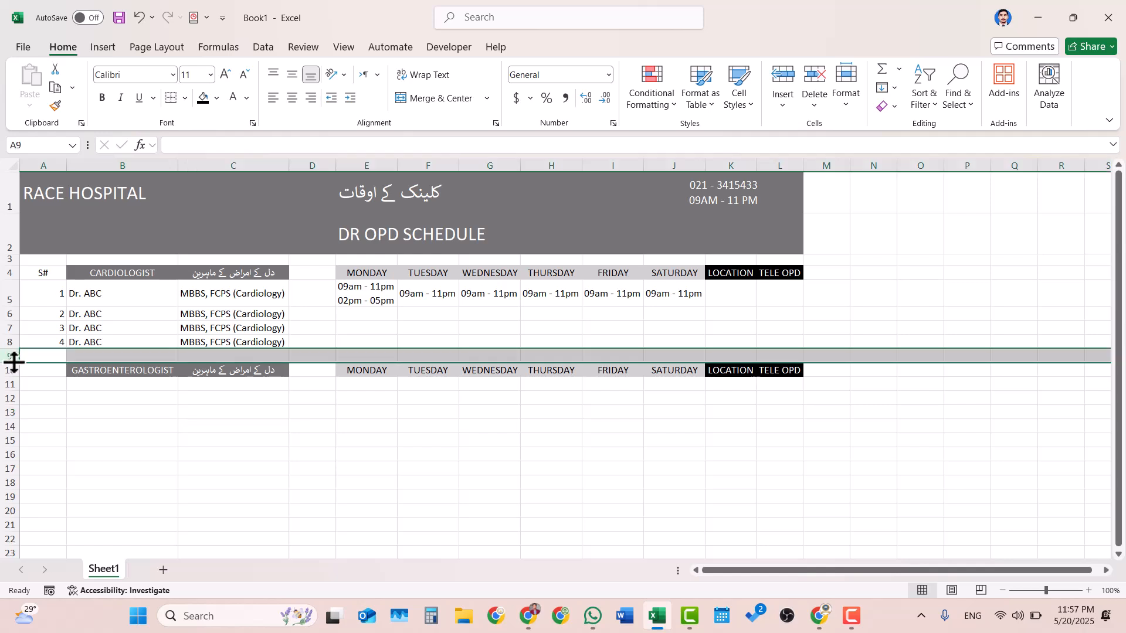
drag(14, 363, 13, 357)
click(280, 421)
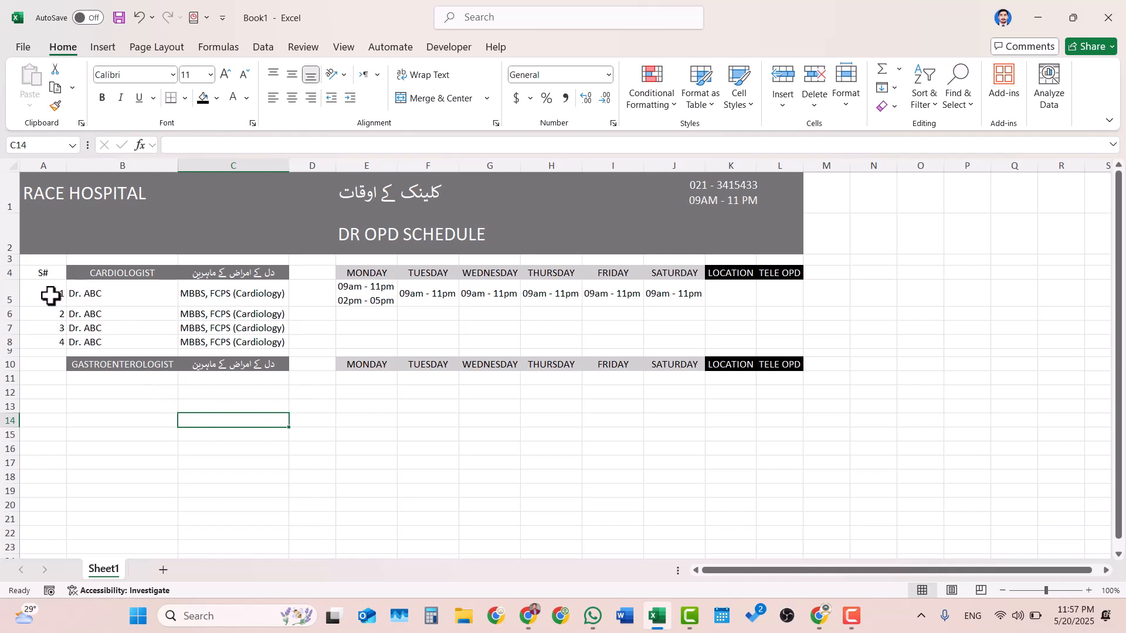
- Copy the serial numbers, doctor names and qualifications in A5:C8 to the gastroenterologist section starting at A11
drag(51, 293, 224, 346)
key(ctrl+c)
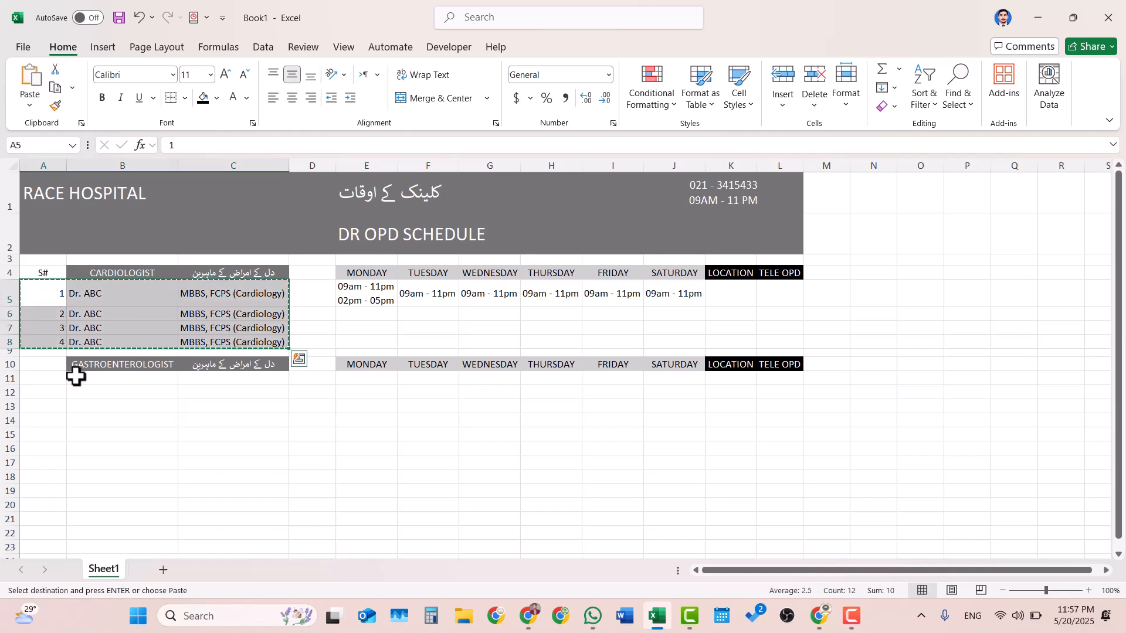
click(39, 375)
key(ctrl+v)
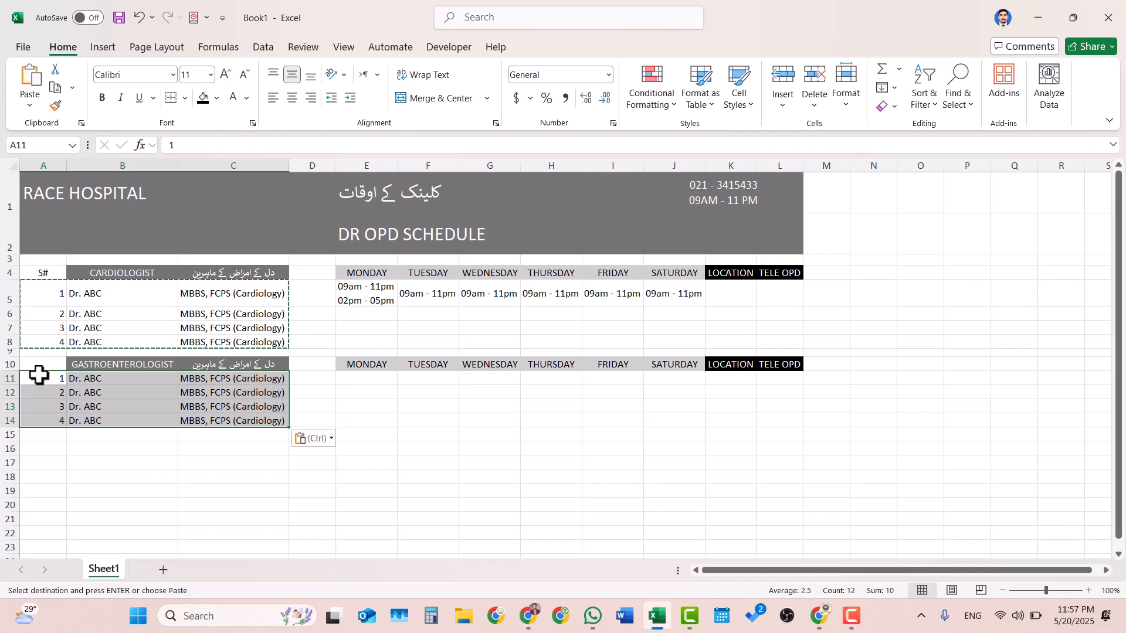
click(439, 386)
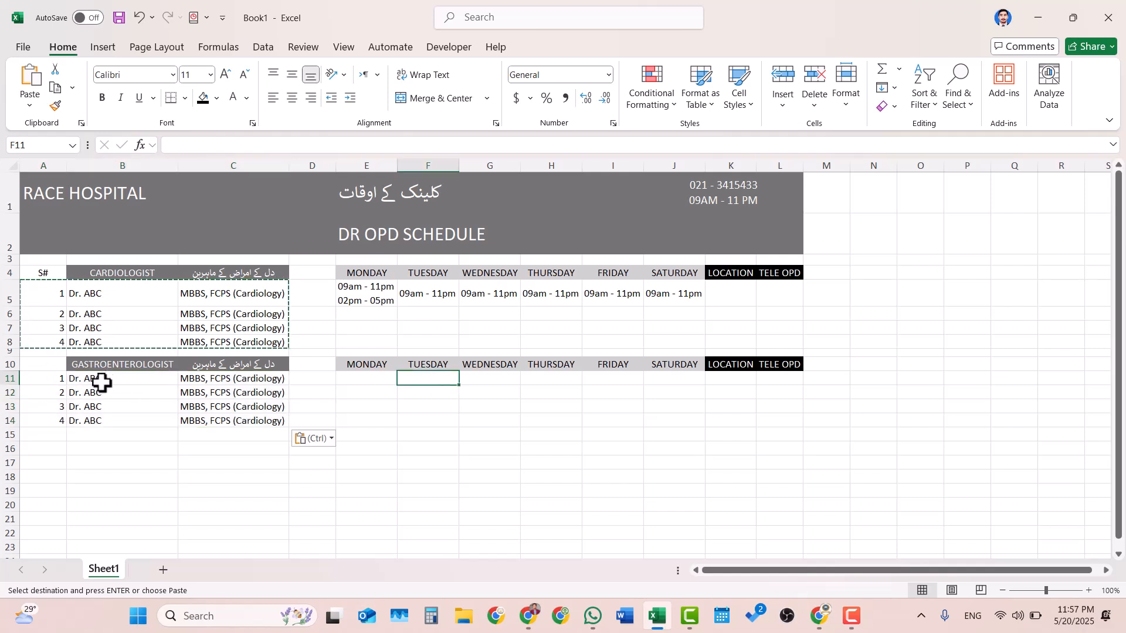
- Clear the copied cardiology qualifications from C11:C14 in the gastroenterologist section
drag(201, 374, 246, 416)
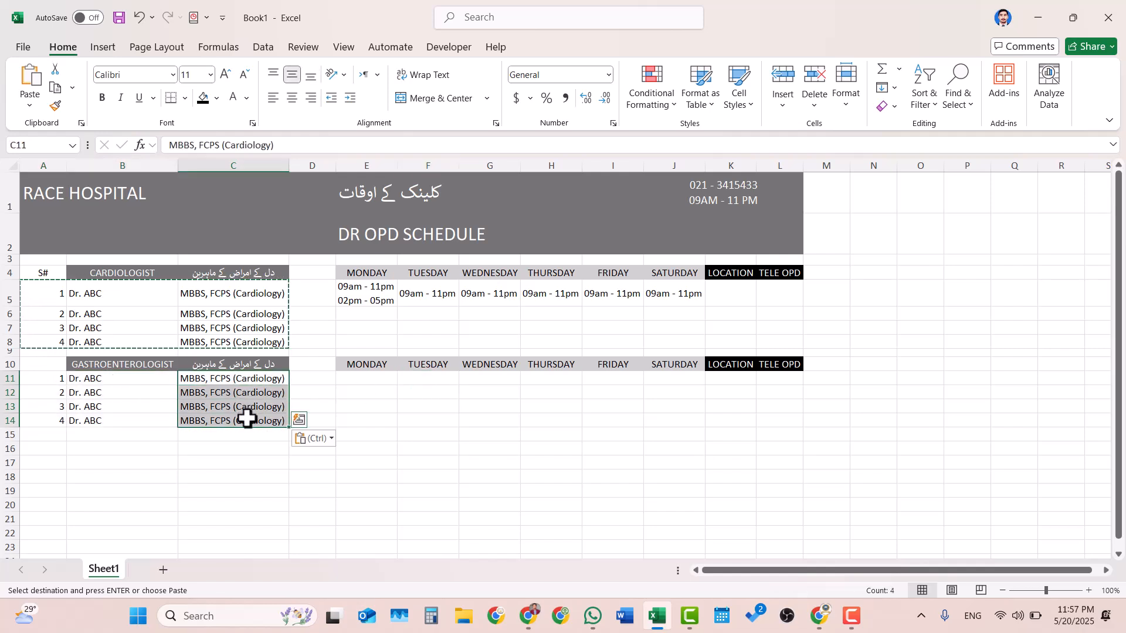
key(BackSpace)
click(338, 449)
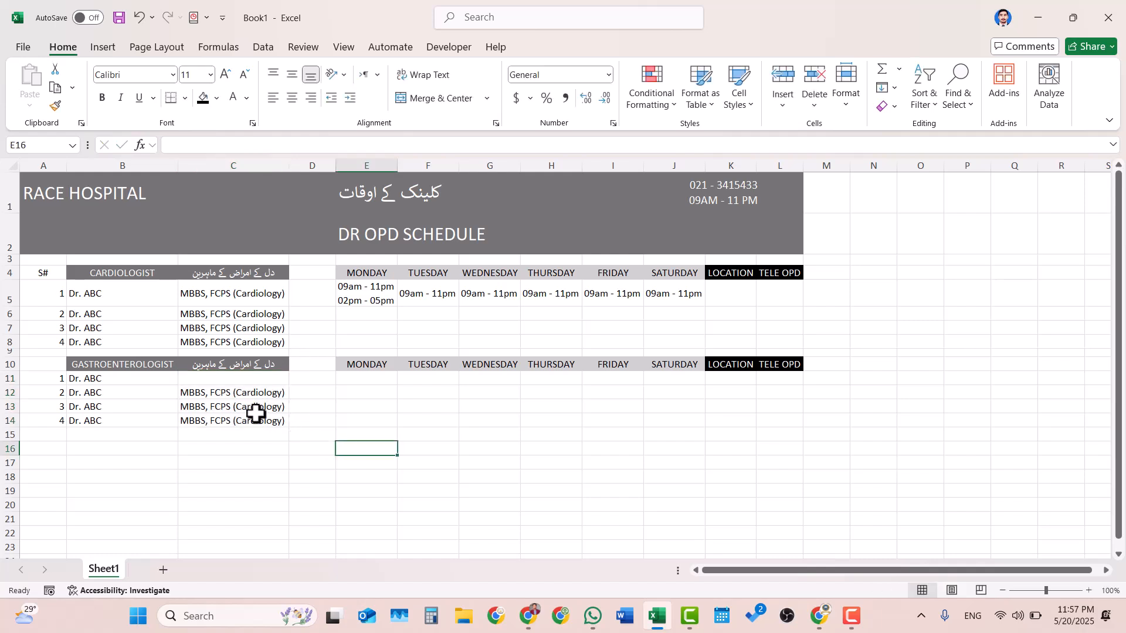
drag(232, 399, 227, 414)
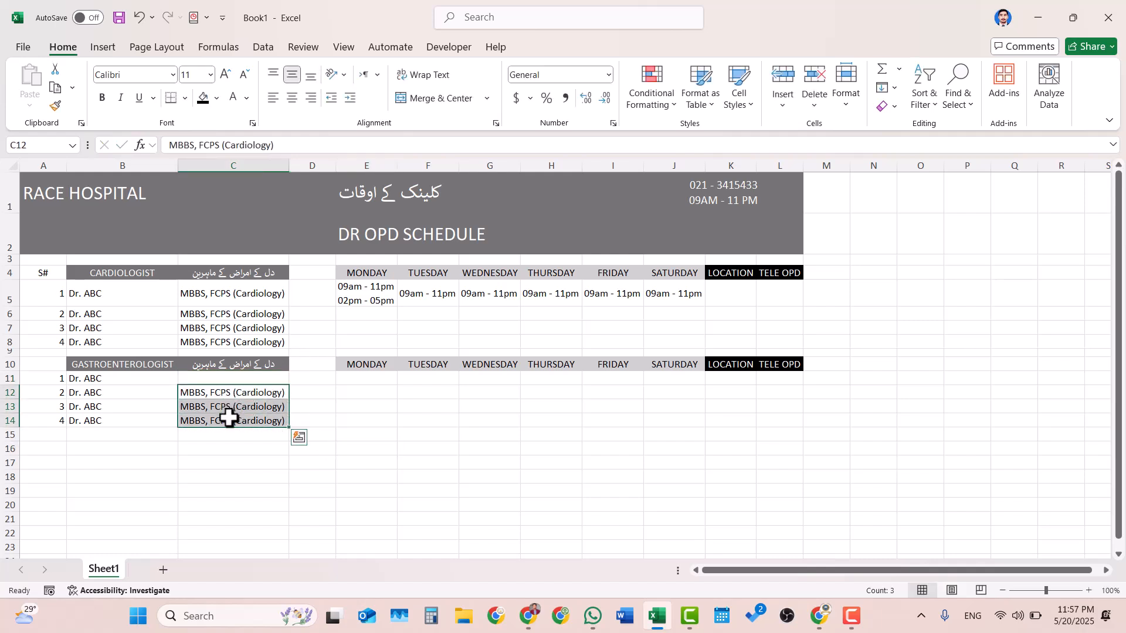
key(Delete)
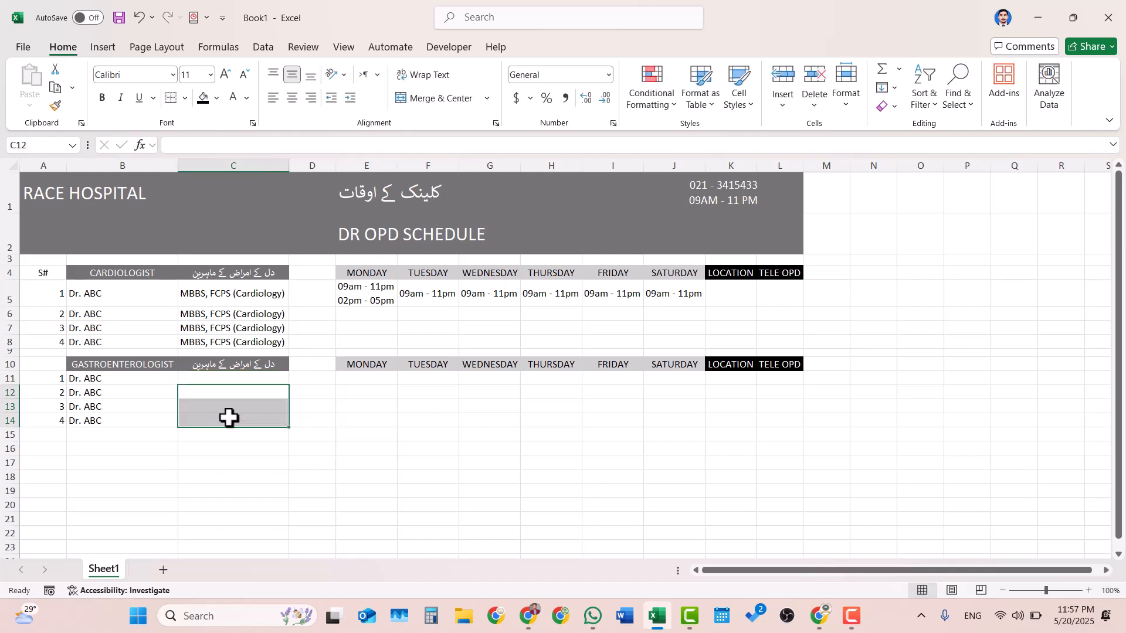
- Change the first word of the Urdu heading in C10 so it reads "پیٹ کے امراض کے ماہرین"
click(245, 366)
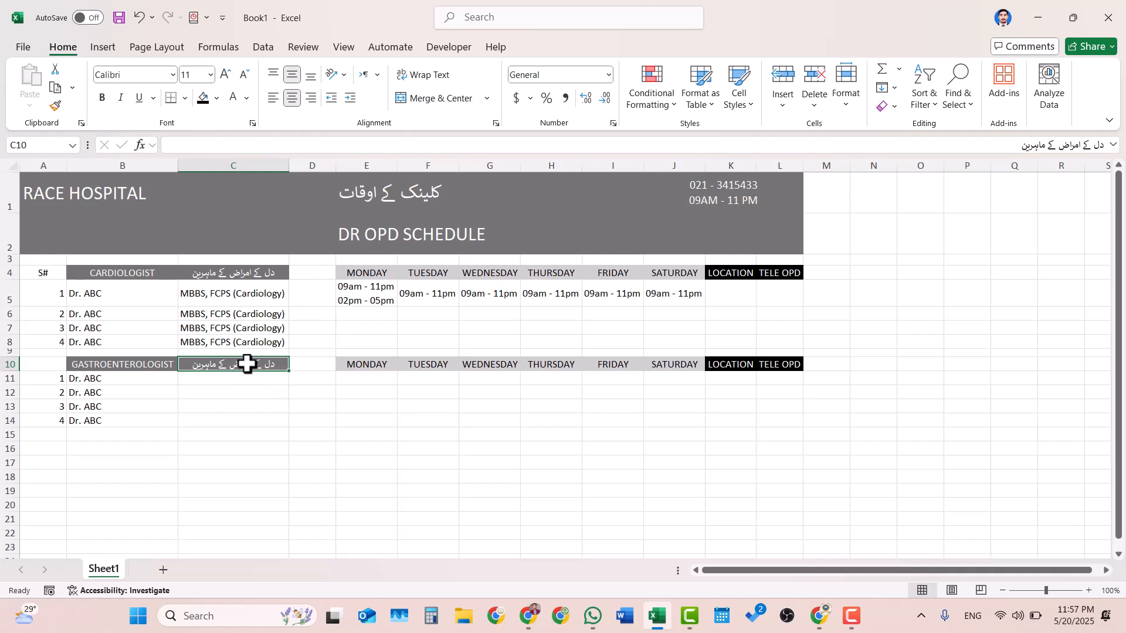
double_click(247, 364)
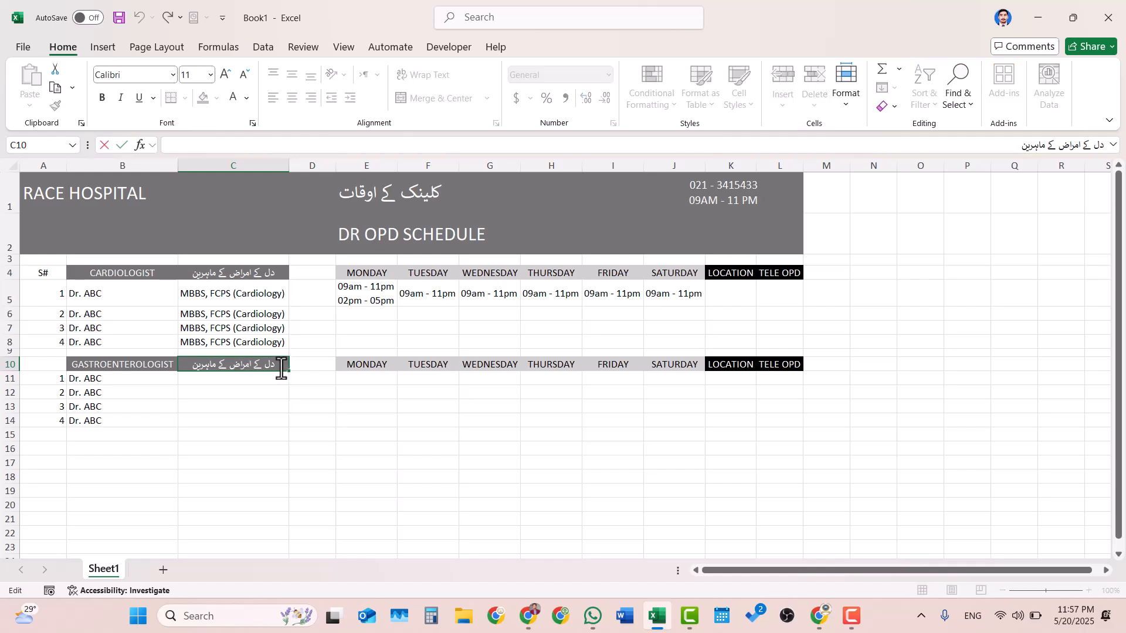
drag(276, 370, 266, 370)
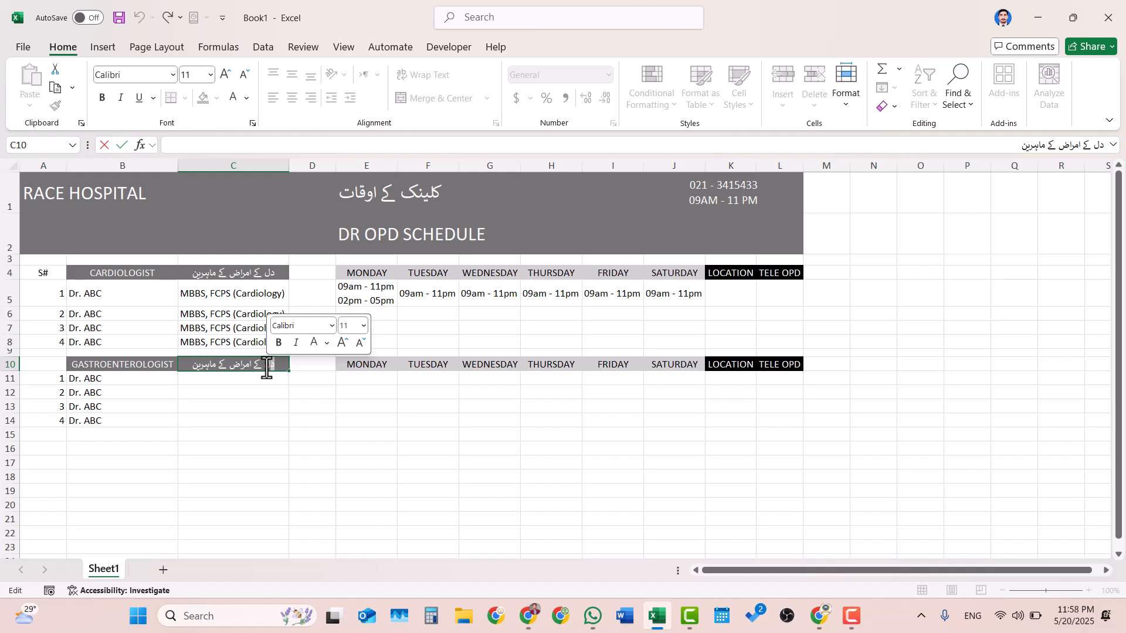
key(super+v)
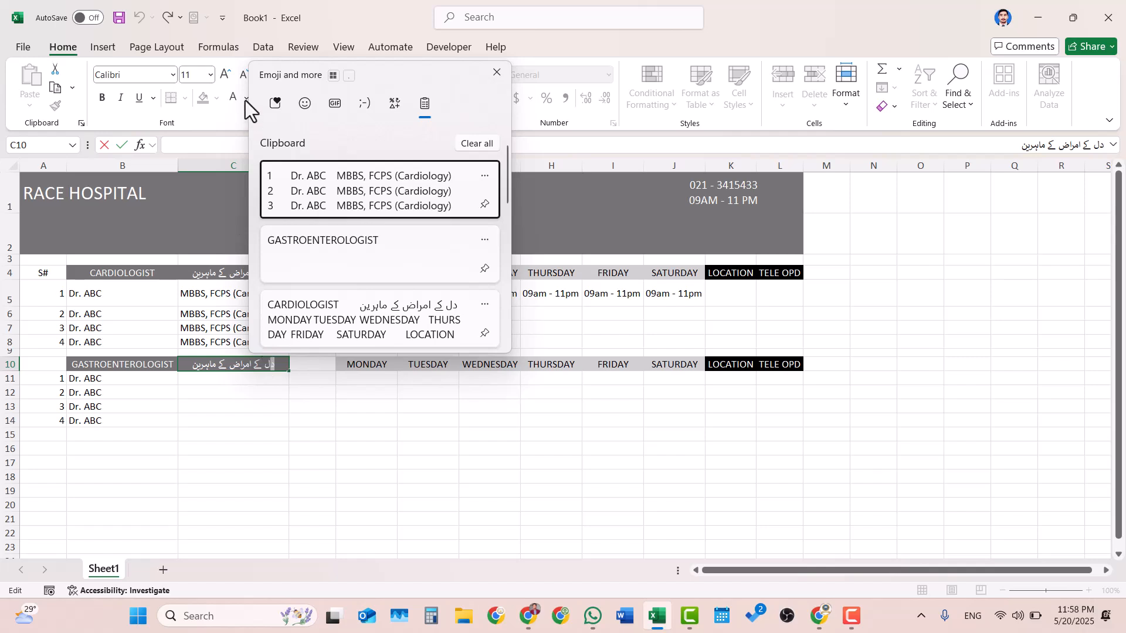
click(493, 73)
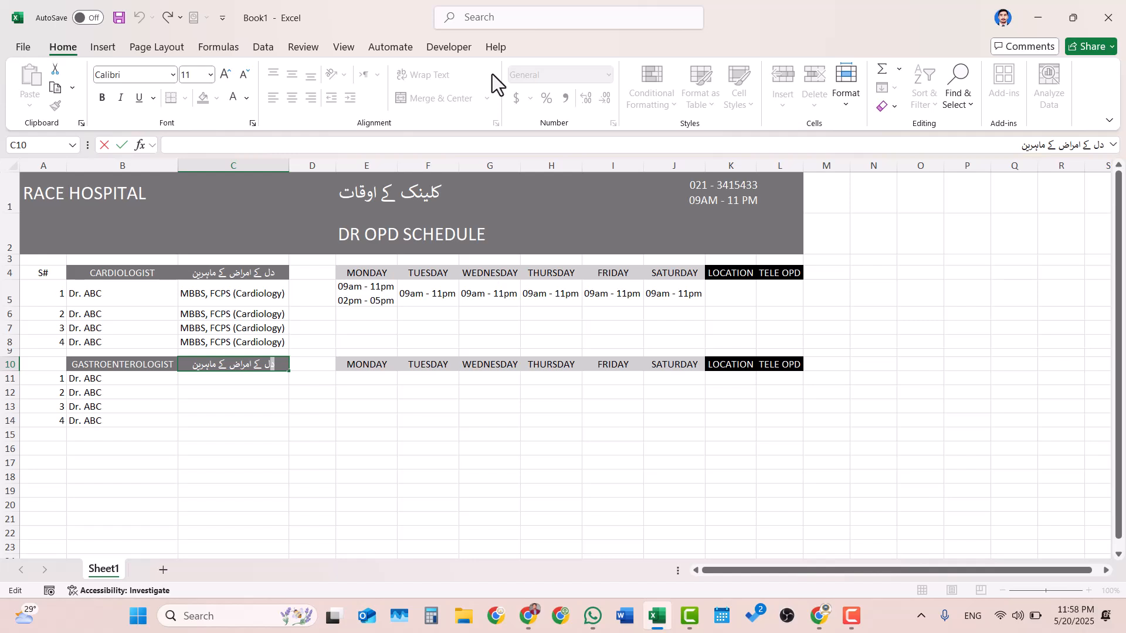
key(super+space)
key(BackSpace)
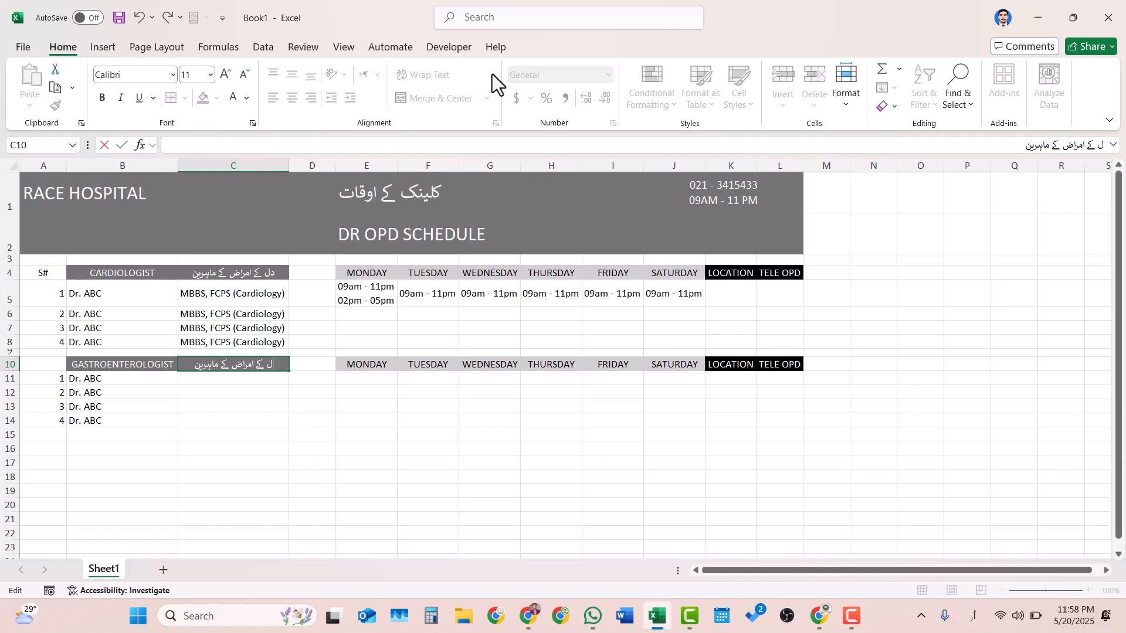
key(Delete)
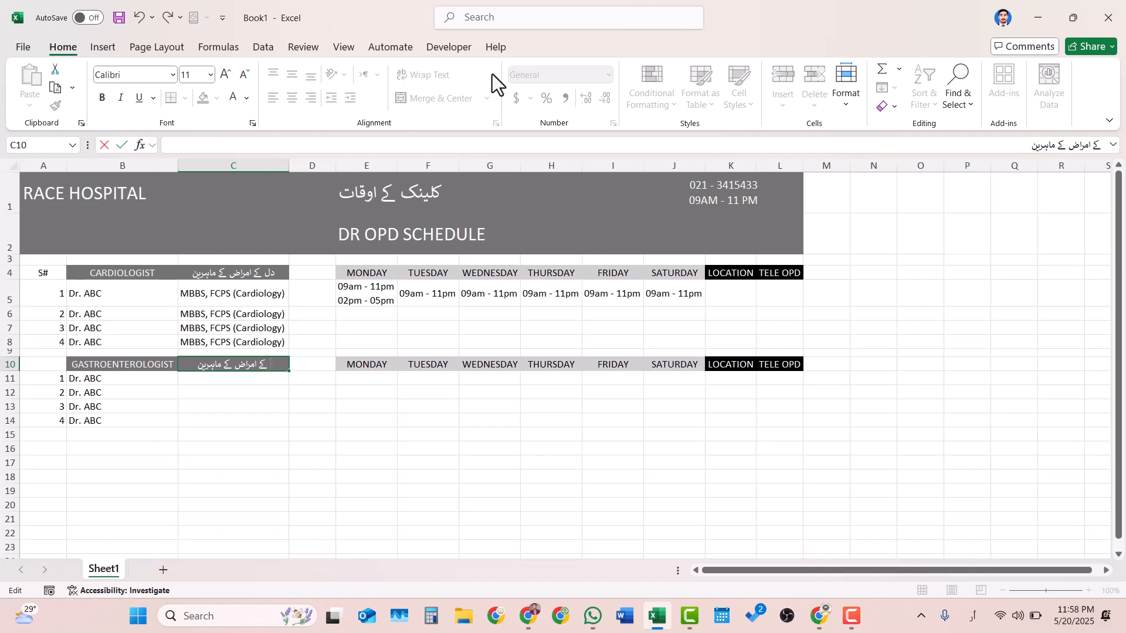
text(پی )
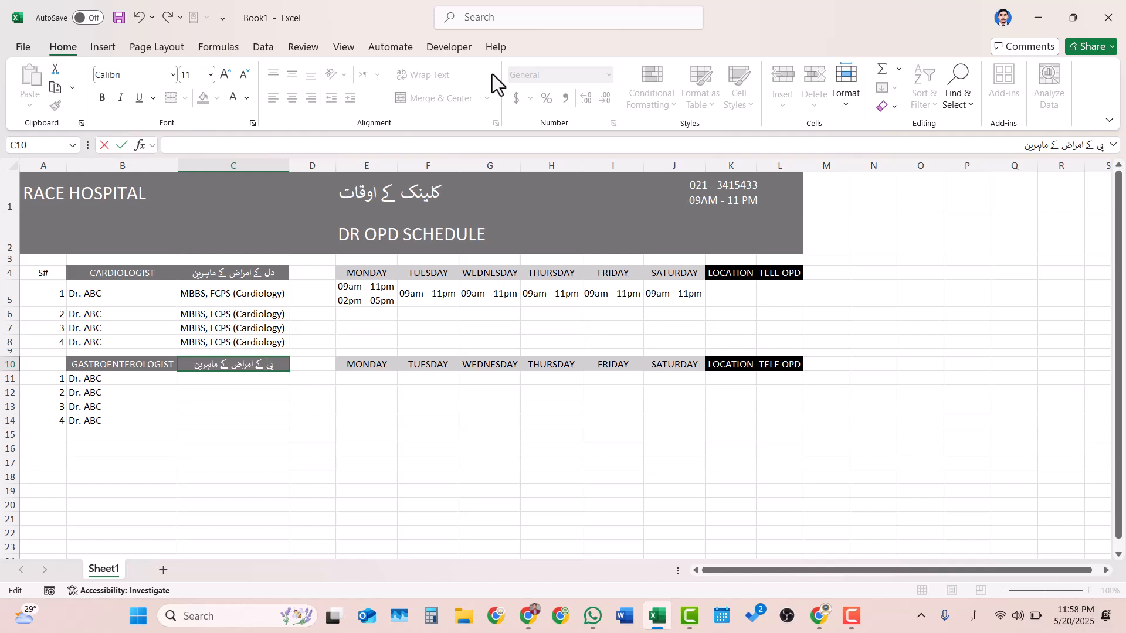
text(ٹ)
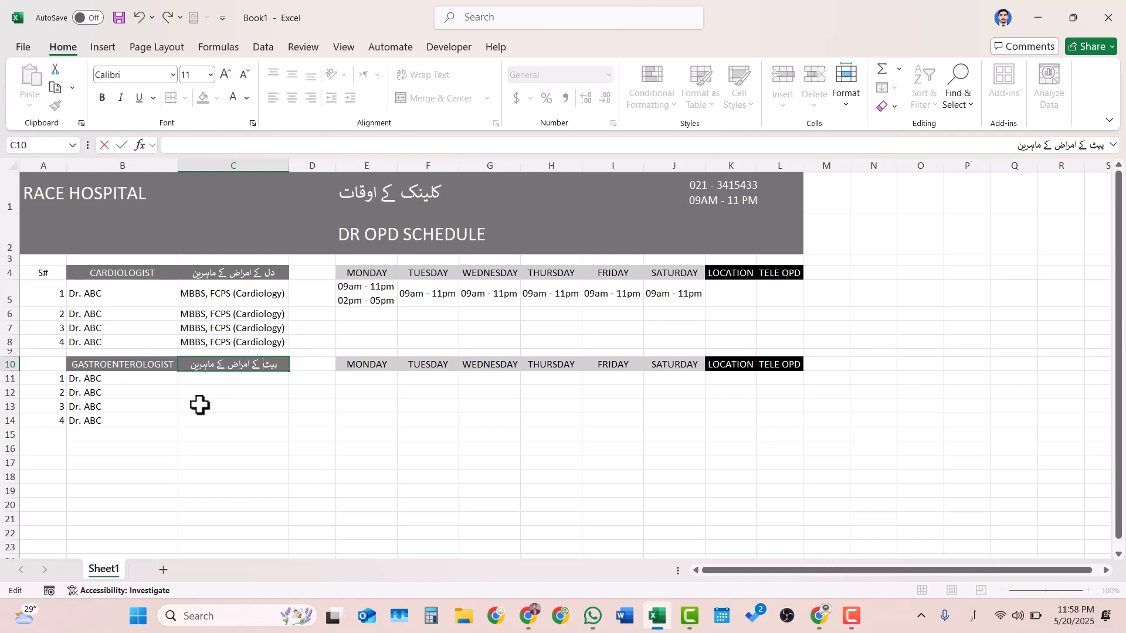
key(Return)
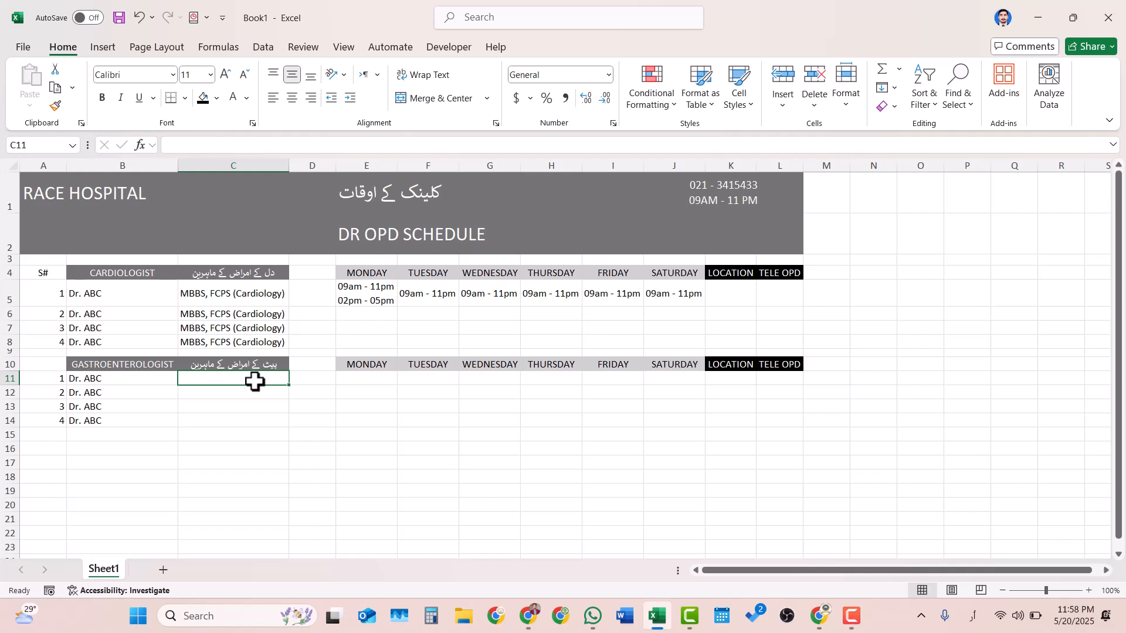
- Enter the qualification "MBBS, NEUROLOGY CONSULTANT" in C11 with the English keyboard layout, and autofit column C
text(مبب)
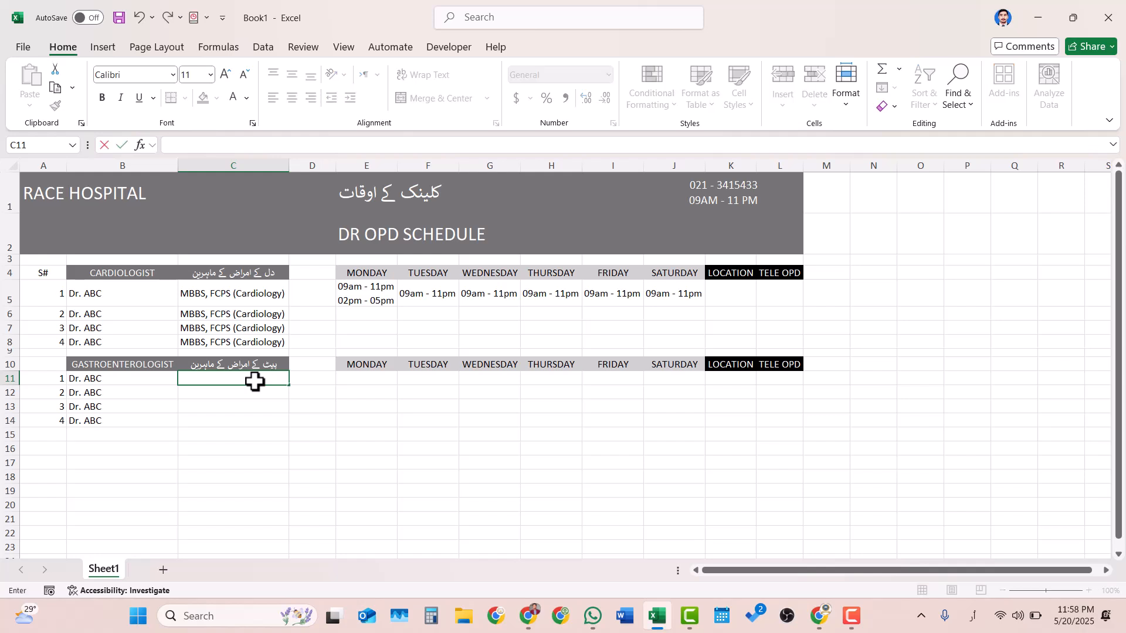
key(super+space)
key(super+space)
key(super+space)
key(super+space)
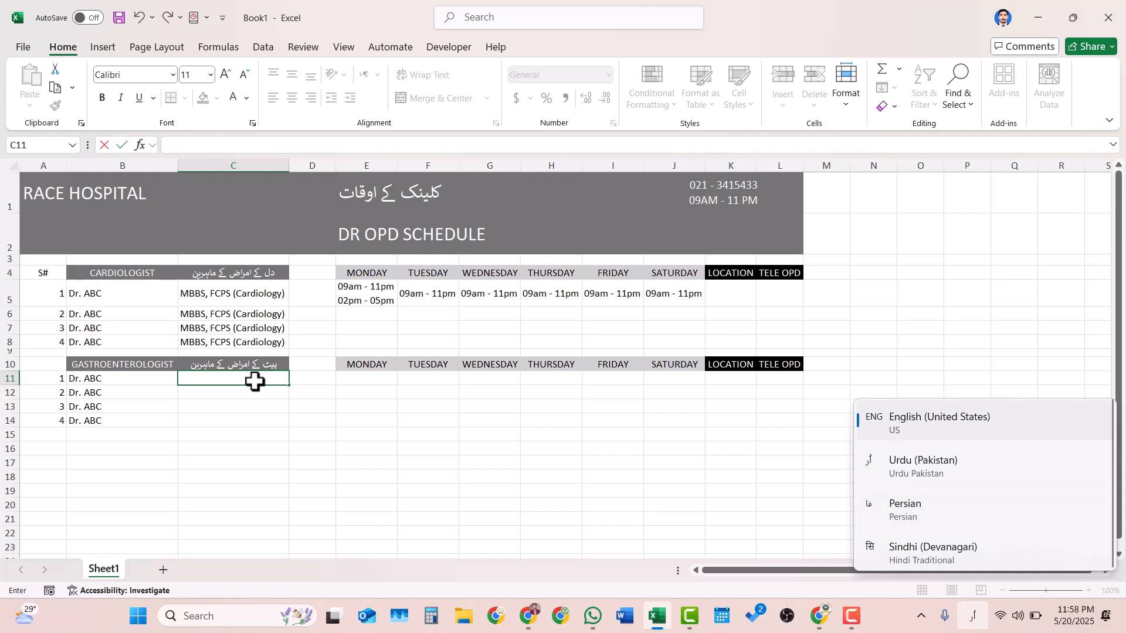
text(MBBS, NEO)
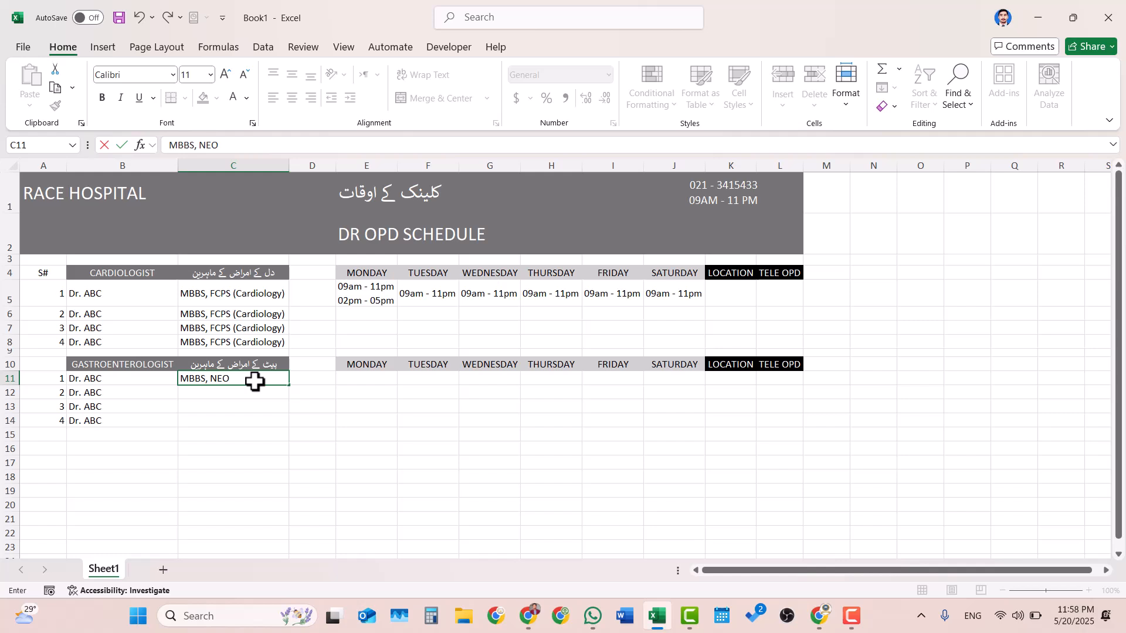
key(BackSpace)
text(ONSULTANT)
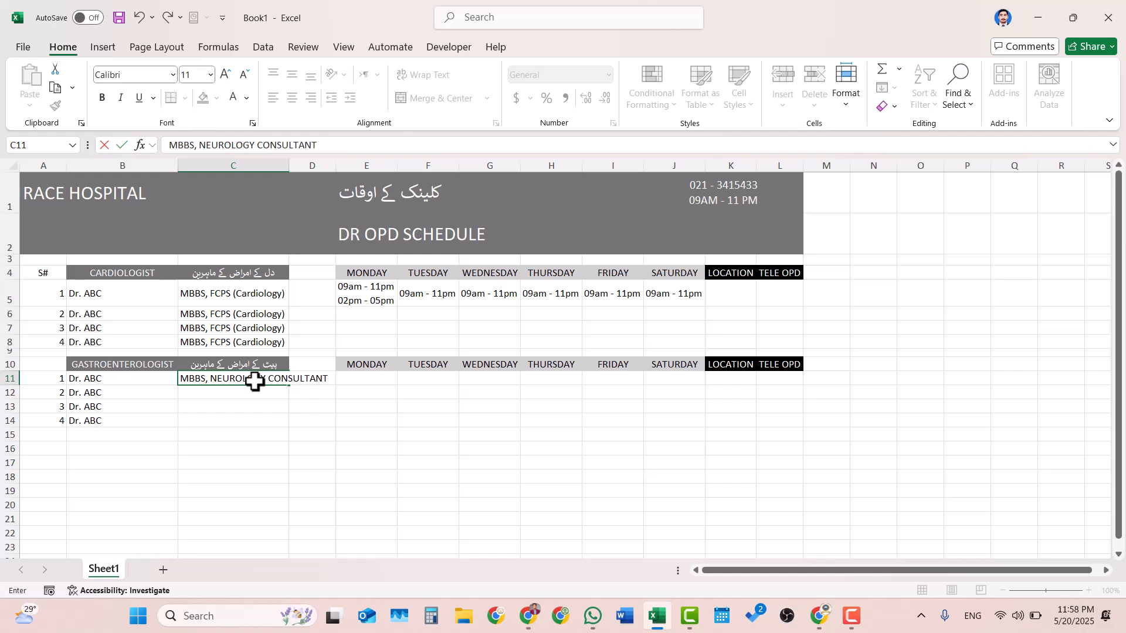
key(Tab)
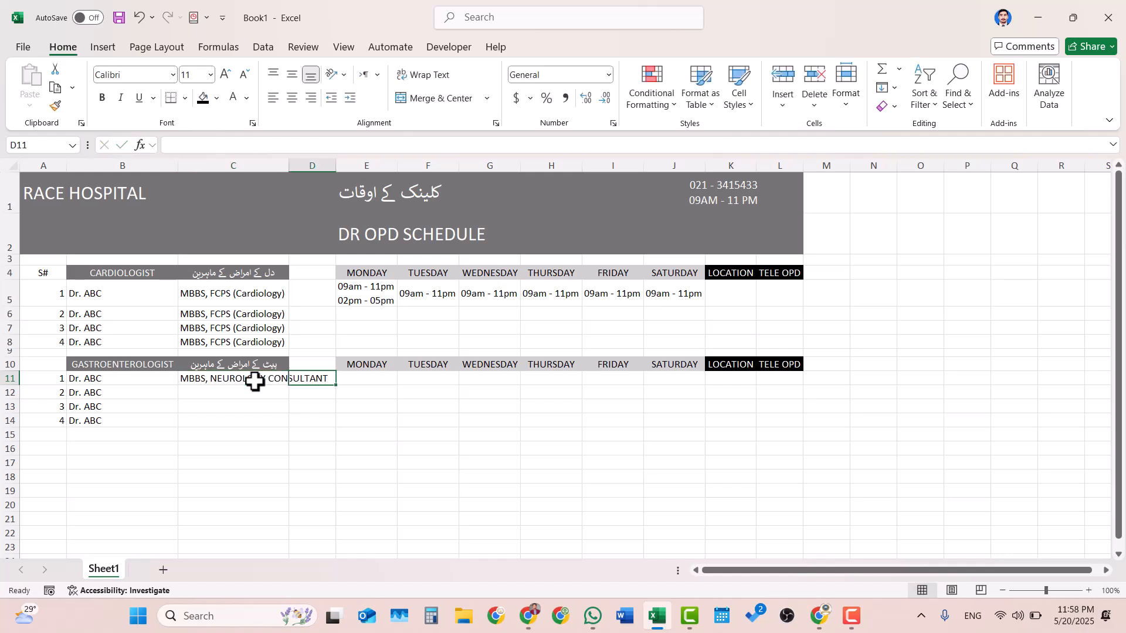
double_click(289, 165)
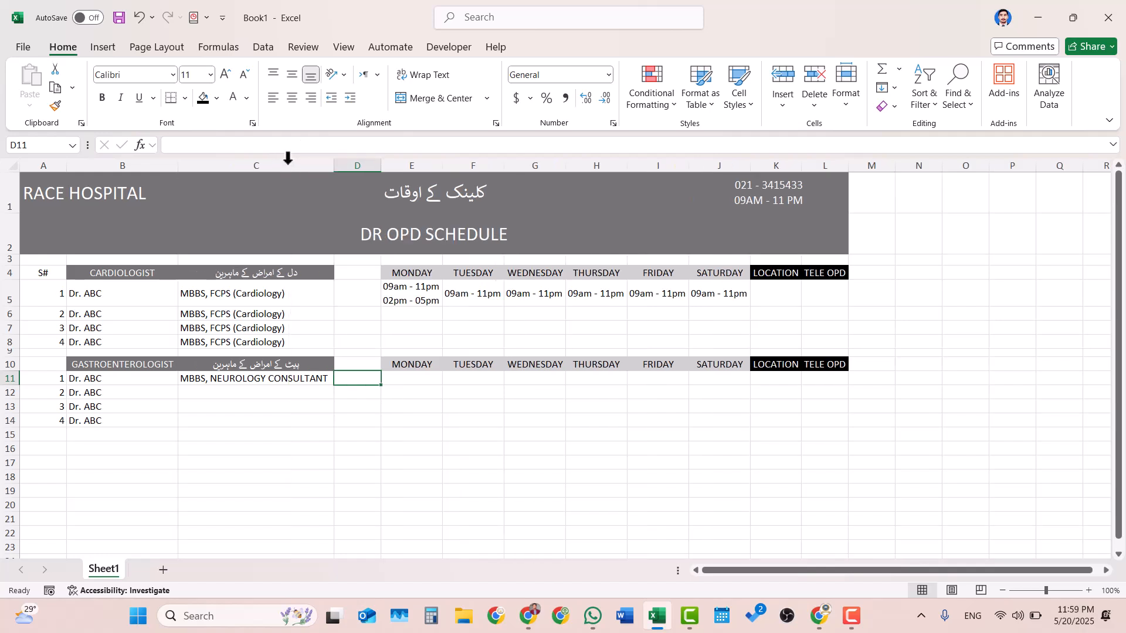
- Reduce the qualifications in C5:C8 and C11 to font size 9, and narrow column C to suit the smaller text
click(242, 379)
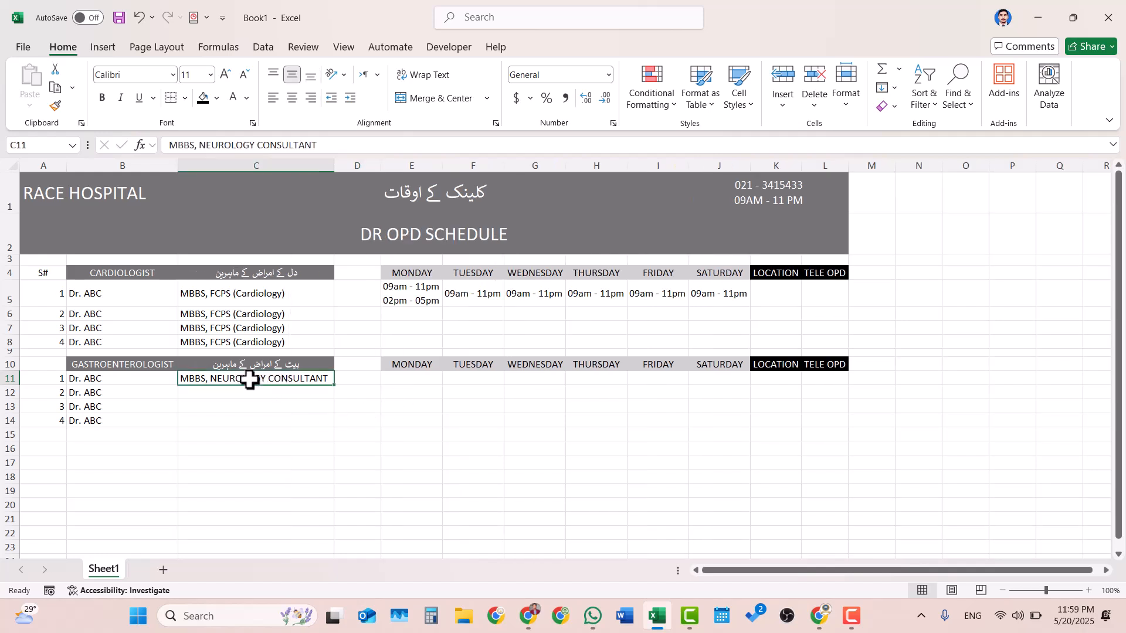
drag(248, 287, 234, 339)
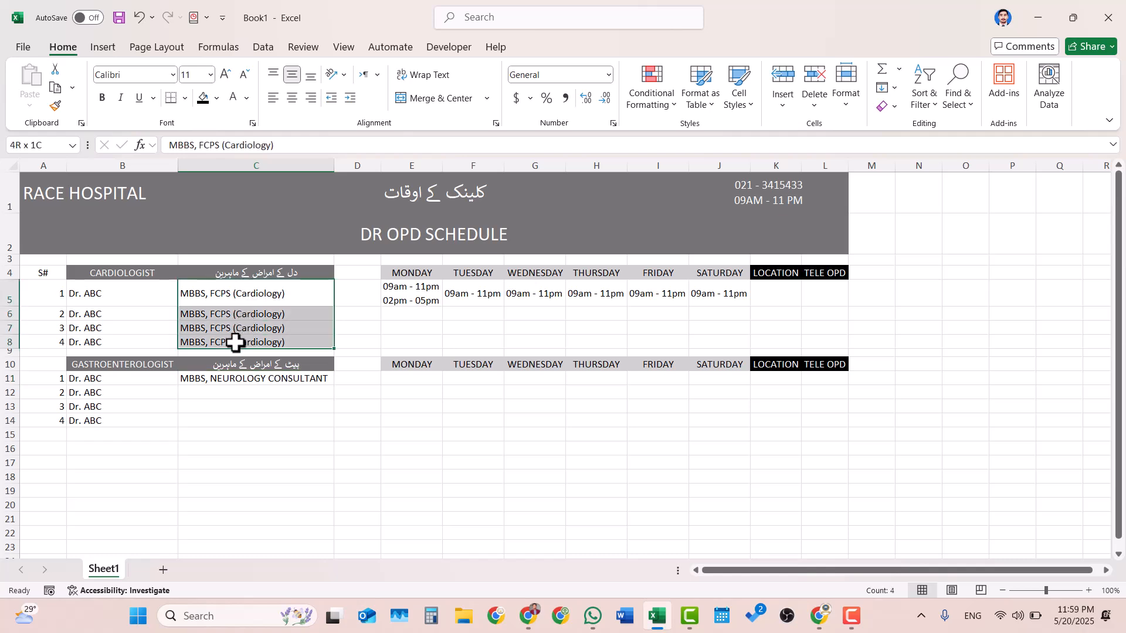
click(243, 74)
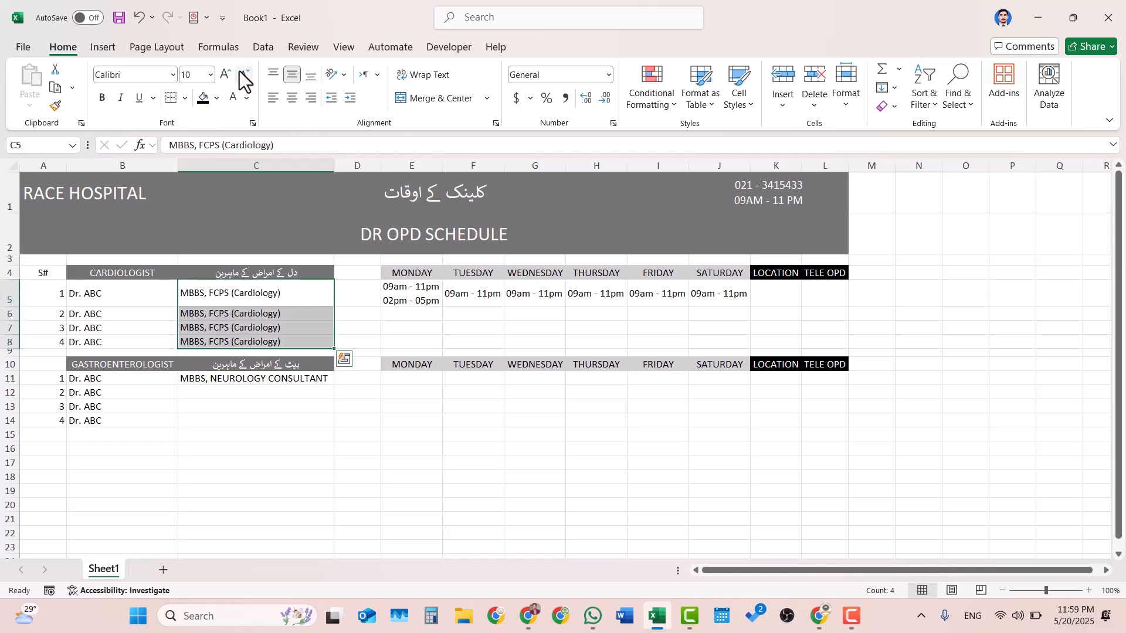
click(243, 74)
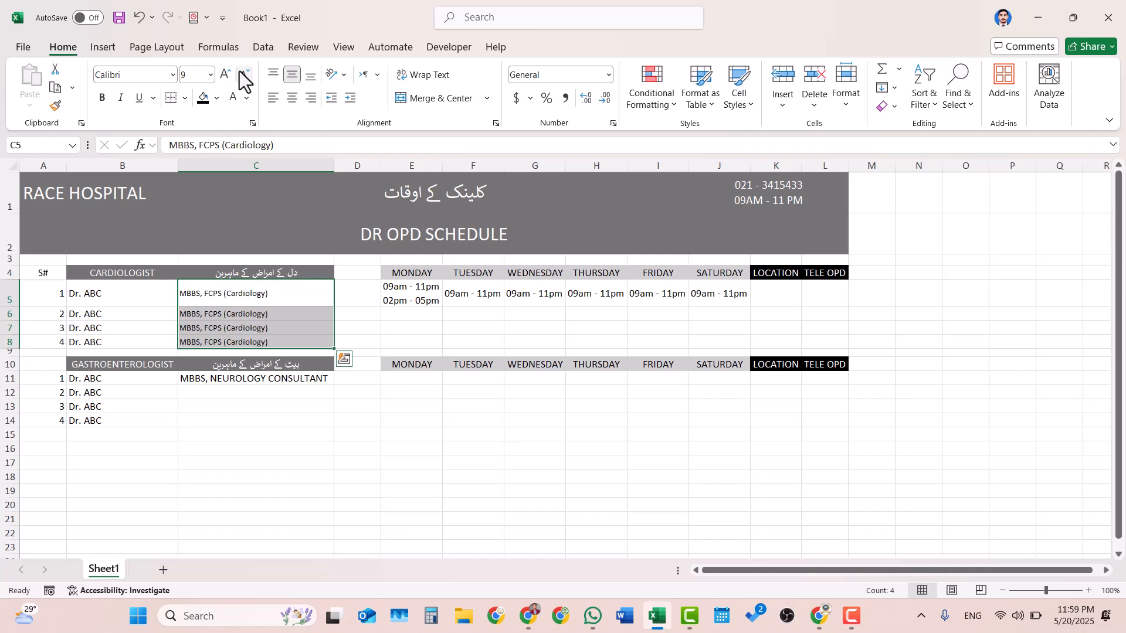
click(273, 384)
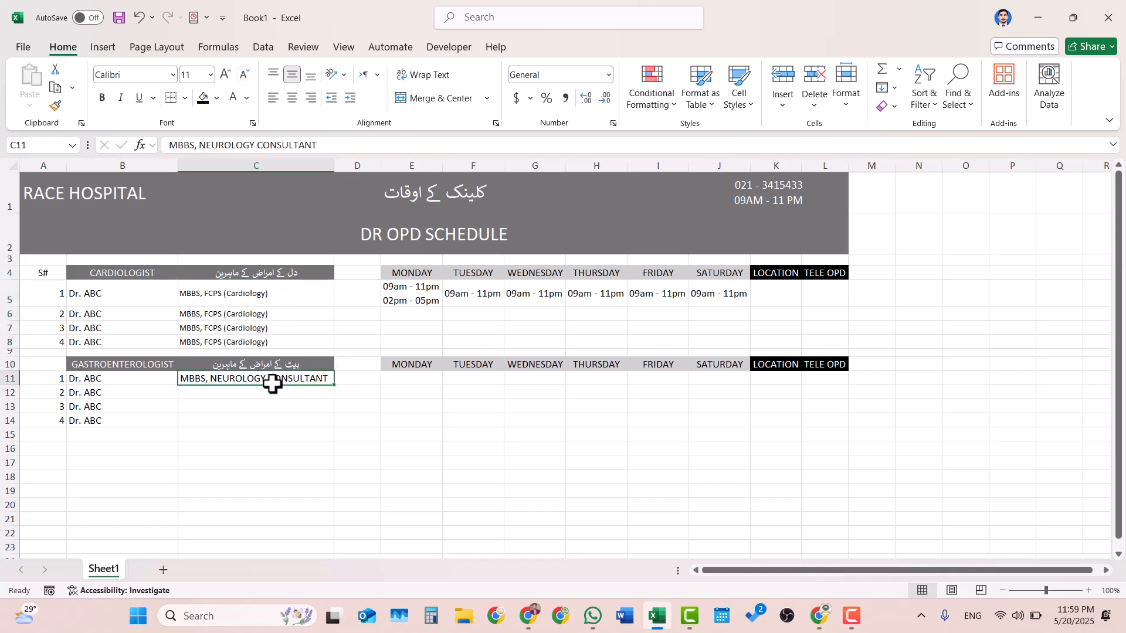
click(244, 76)
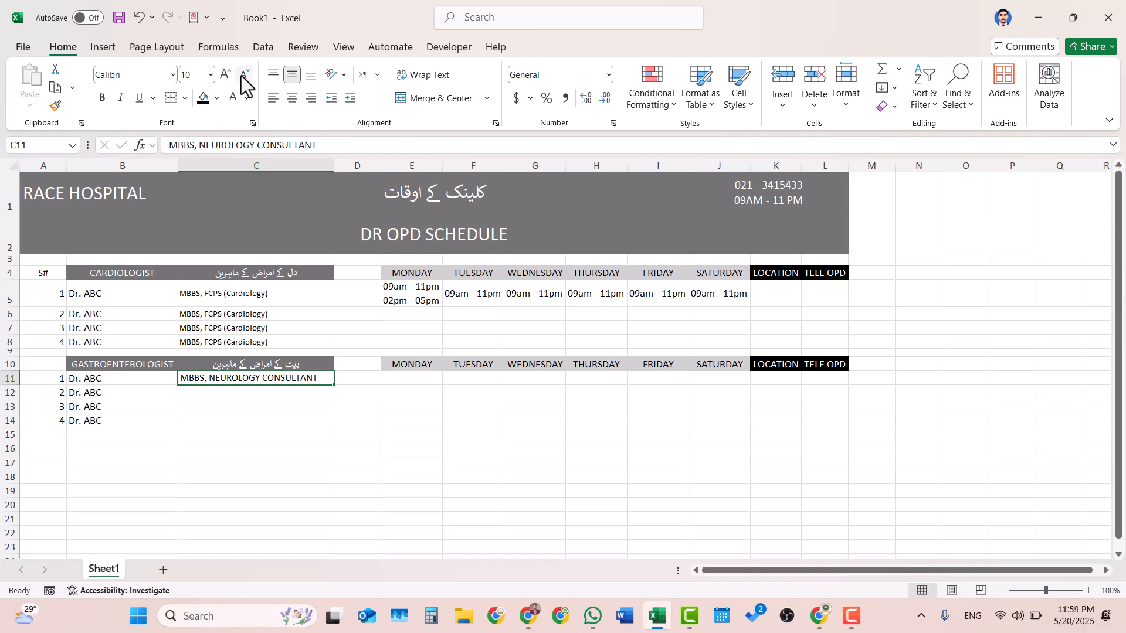
click(245, 79)
click(244, 313)
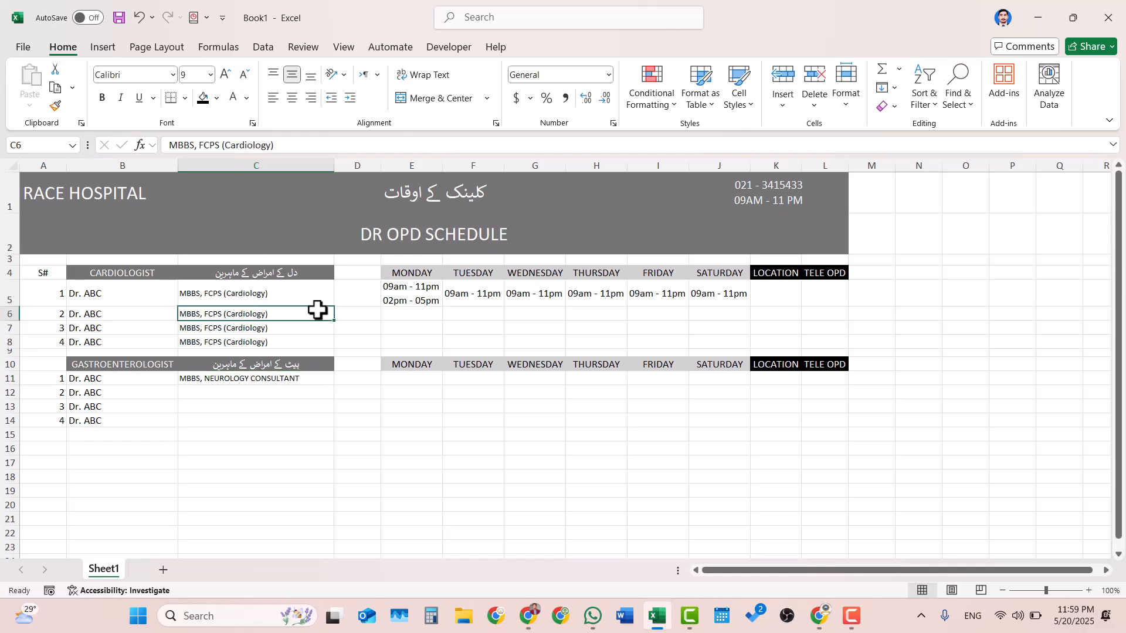
drag(333, 166, 303, 166)
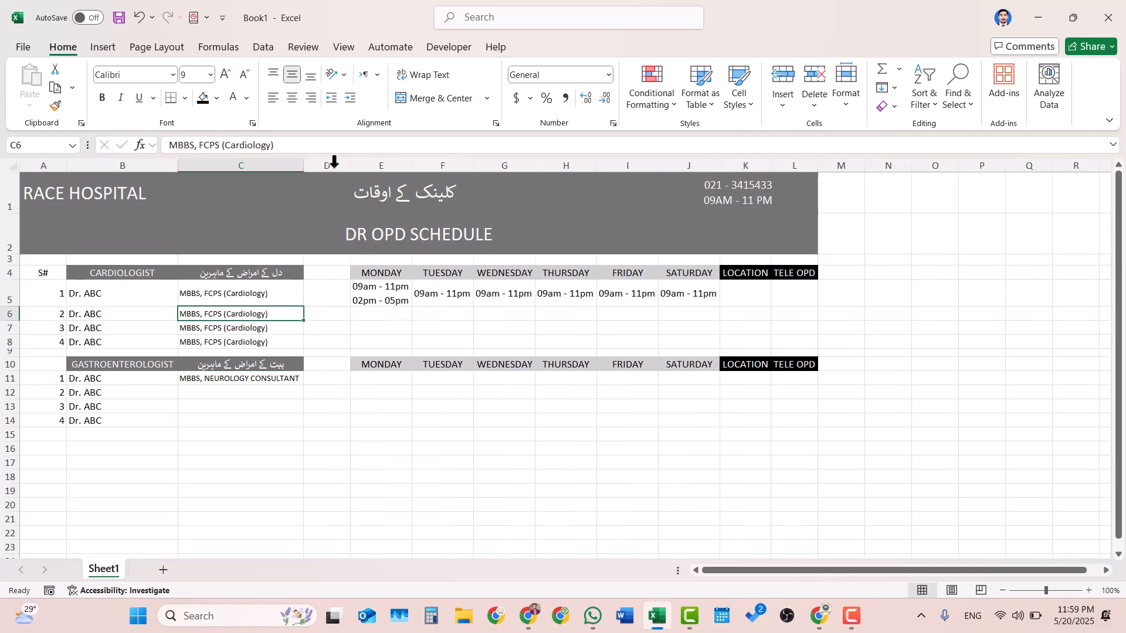
- Fill the neurology consultant qualification from C11 down through C14
click(294, 434)
click(257, 380)
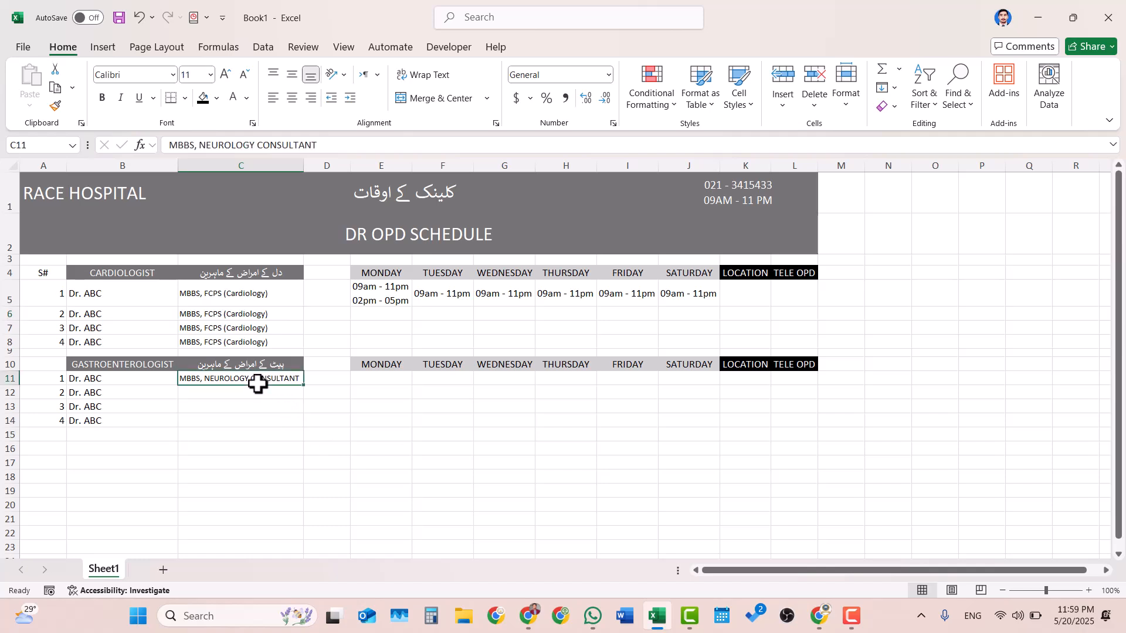
drag(306, 390, 309, 428)
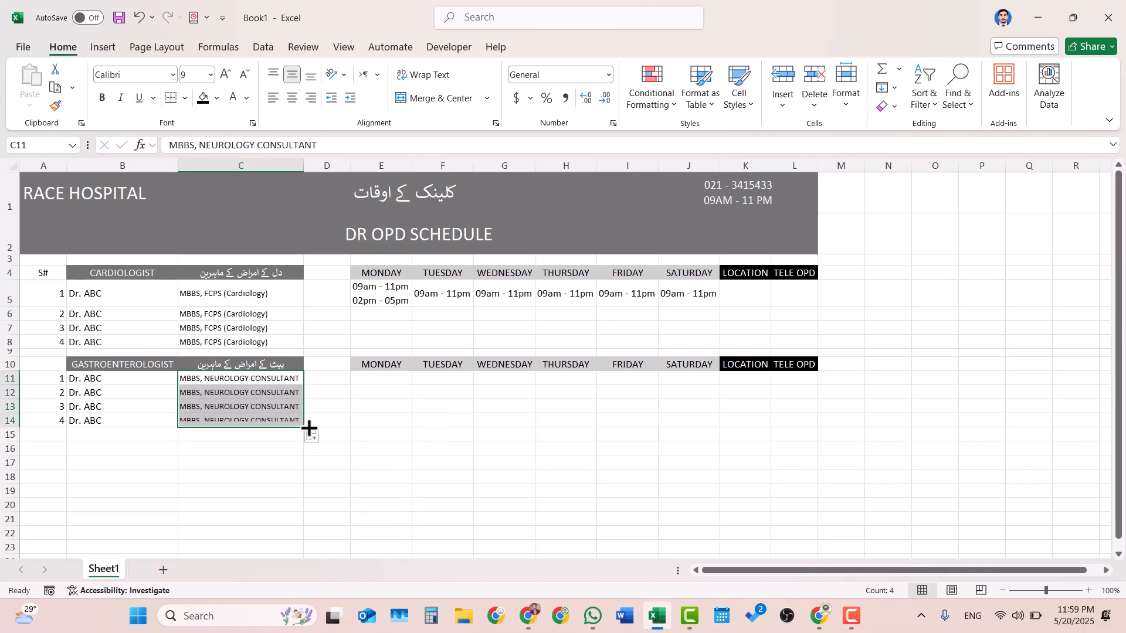
click(420, 417)
- Fill the Monday to Saturday clinic timings in E5:J5 down through row 8 for the other cardiologists
click(387, 379)
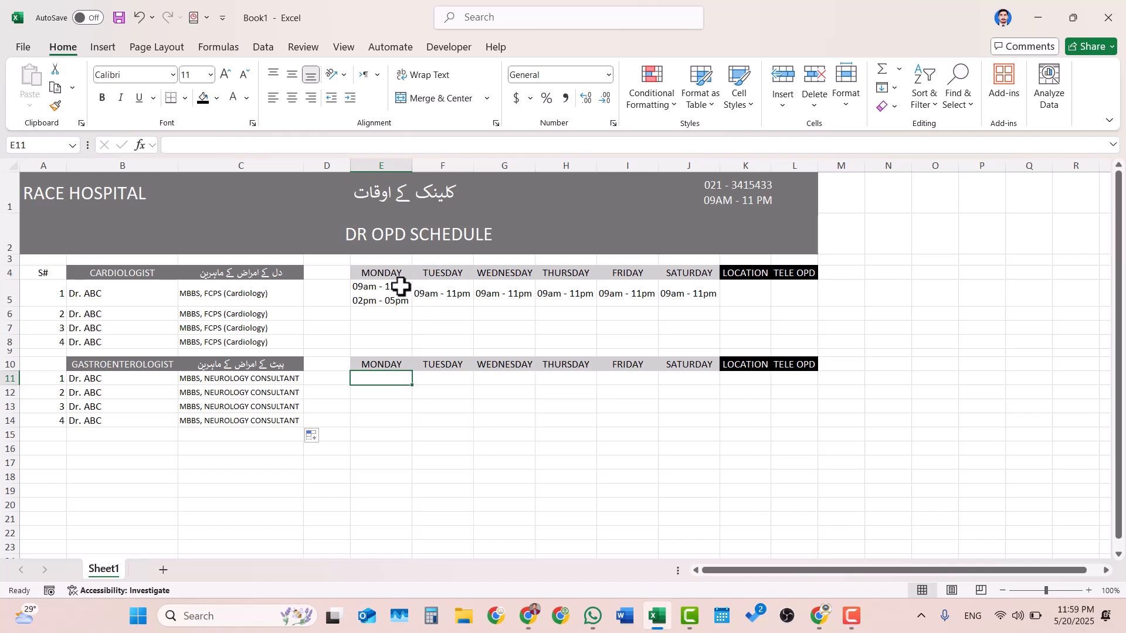
drag(403, 284, 716, 350)
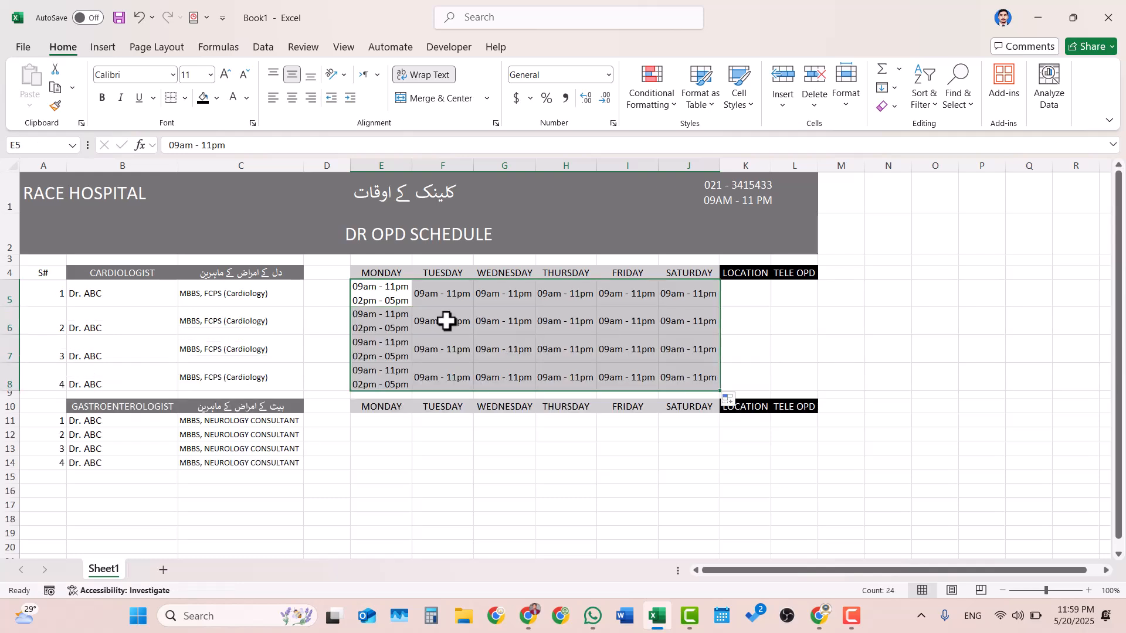
click(515, 489)
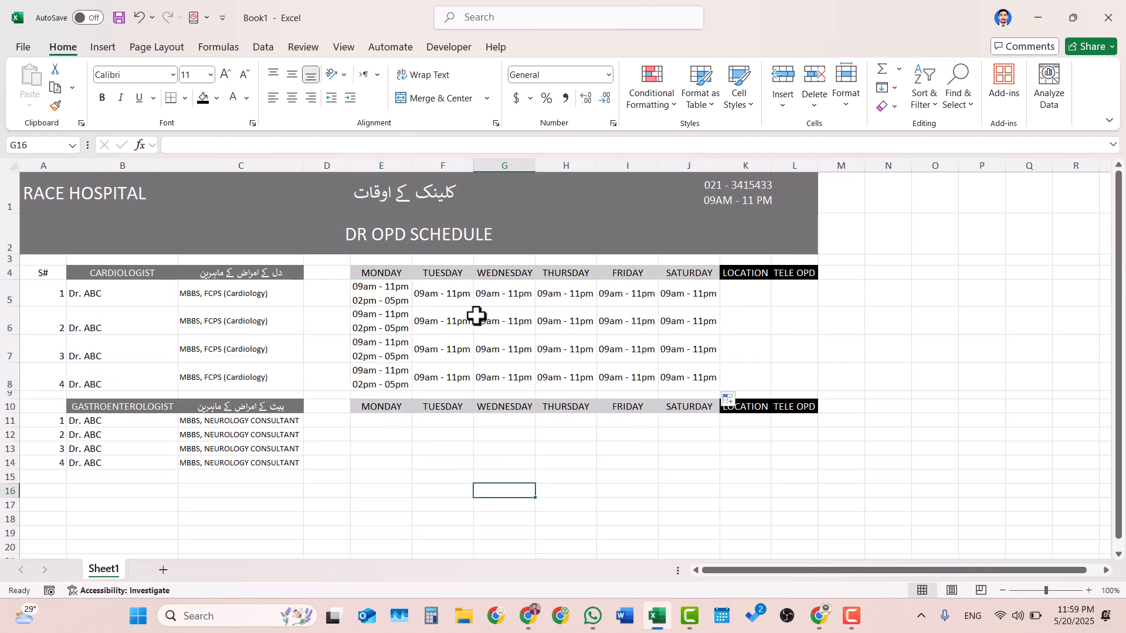
- Copy the 09am - 11pm timings from F6:J6 to E11, and extend them across to Saturday and down through row 14
drag(476, 316, 671, 332)
key(ctrl+c)
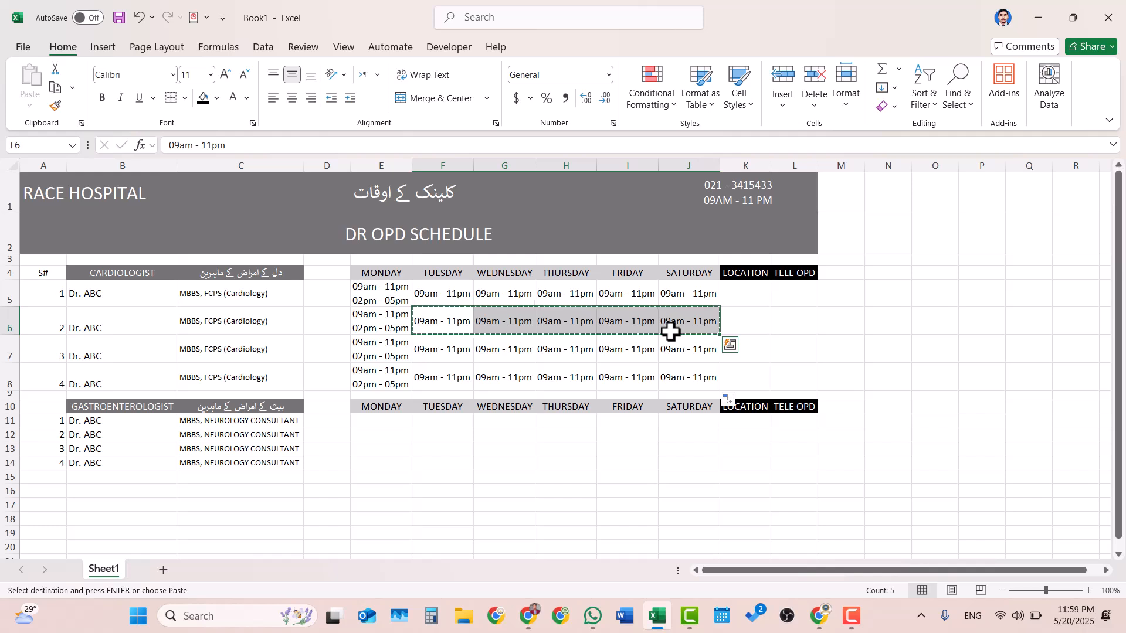
click(384, 420)
key(ctrl+v)
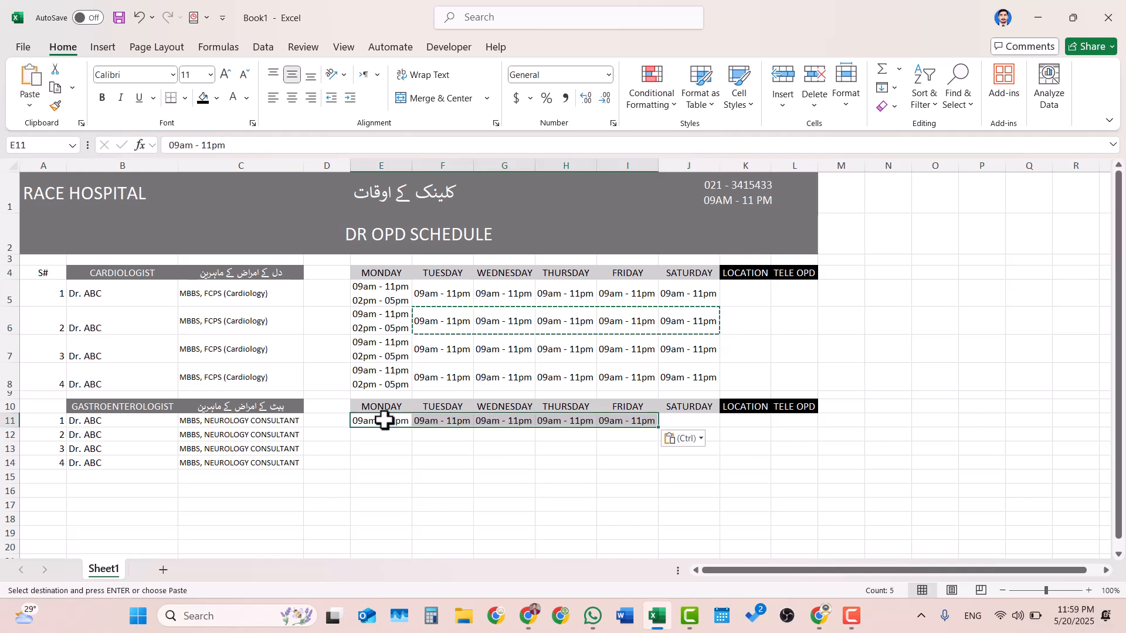
drag(658, 428, 724, 471)
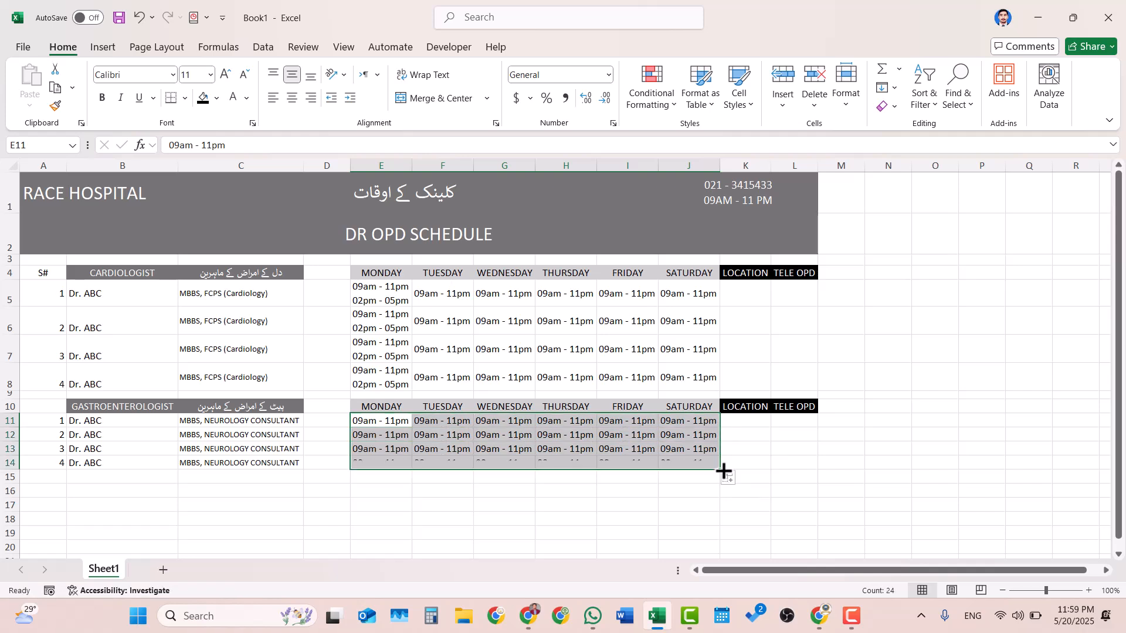
click(655, 448)
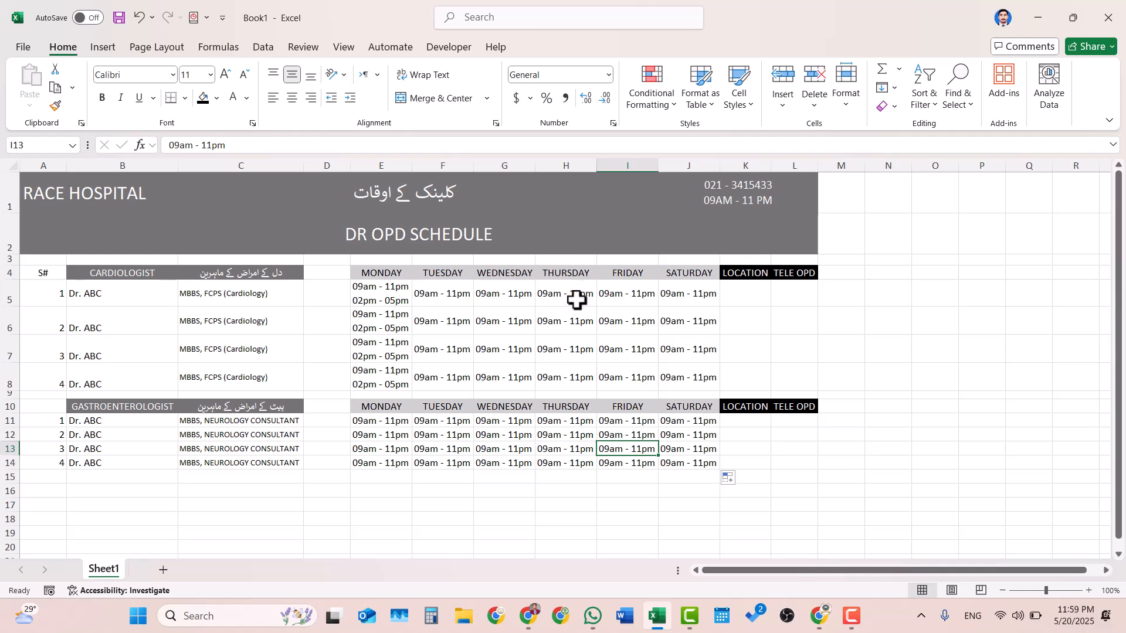
scroll(660, 332, down, 1)
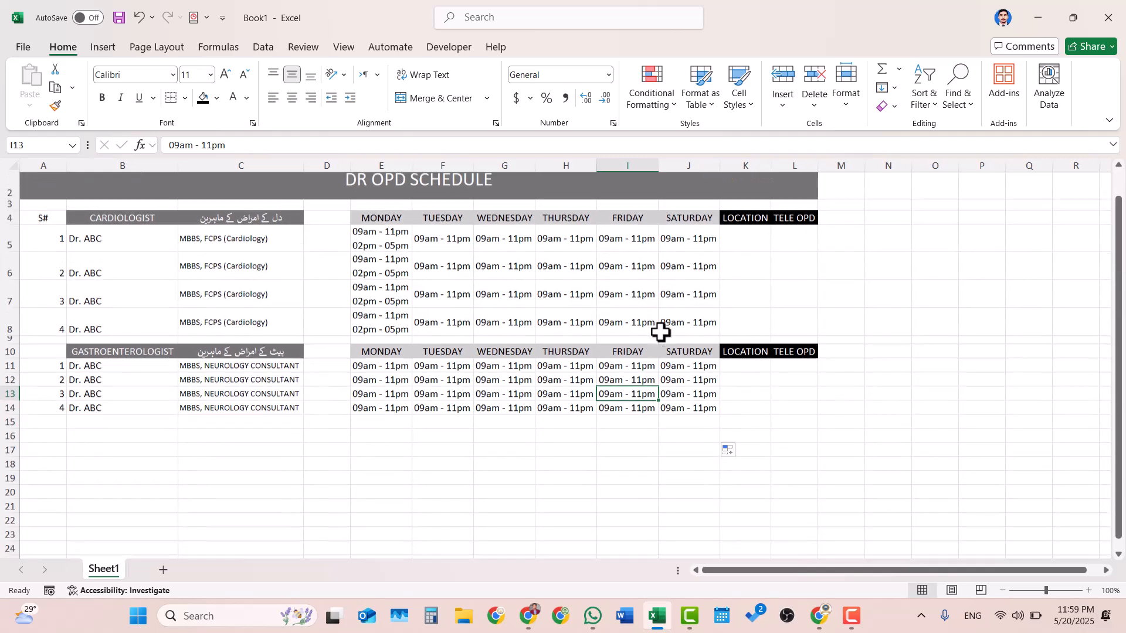
scroll(661, 332, down, 1)
scroll(661, 332, up, 2)
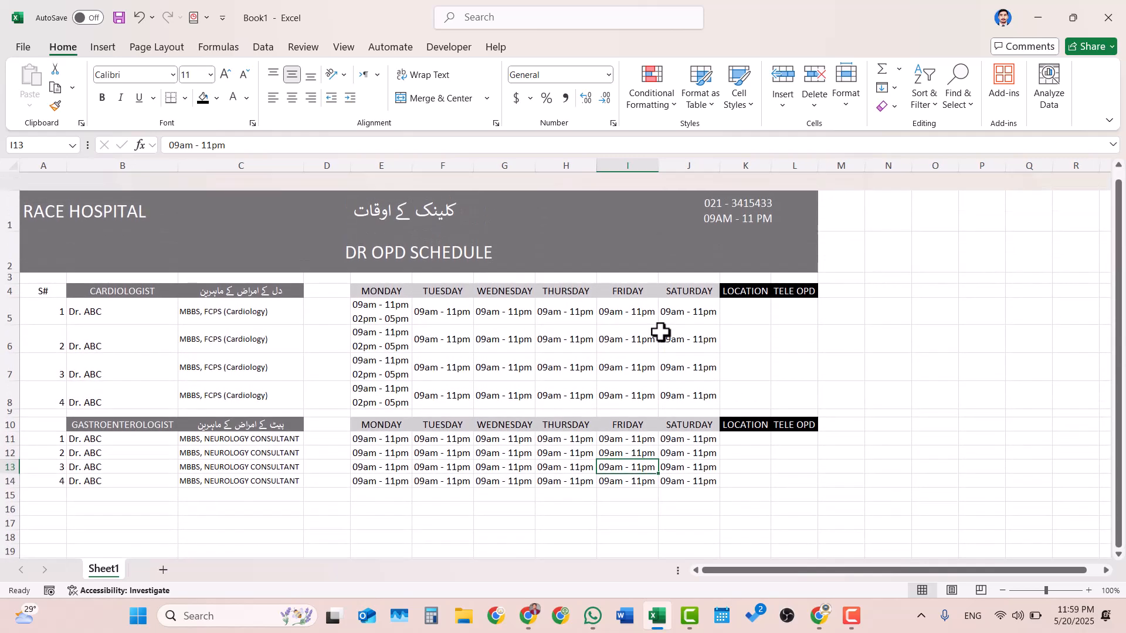
- Reduce the height of empty row 15 to make a thin spacer below the Gastroenterologist section
scroll(661, 332, down, 1)
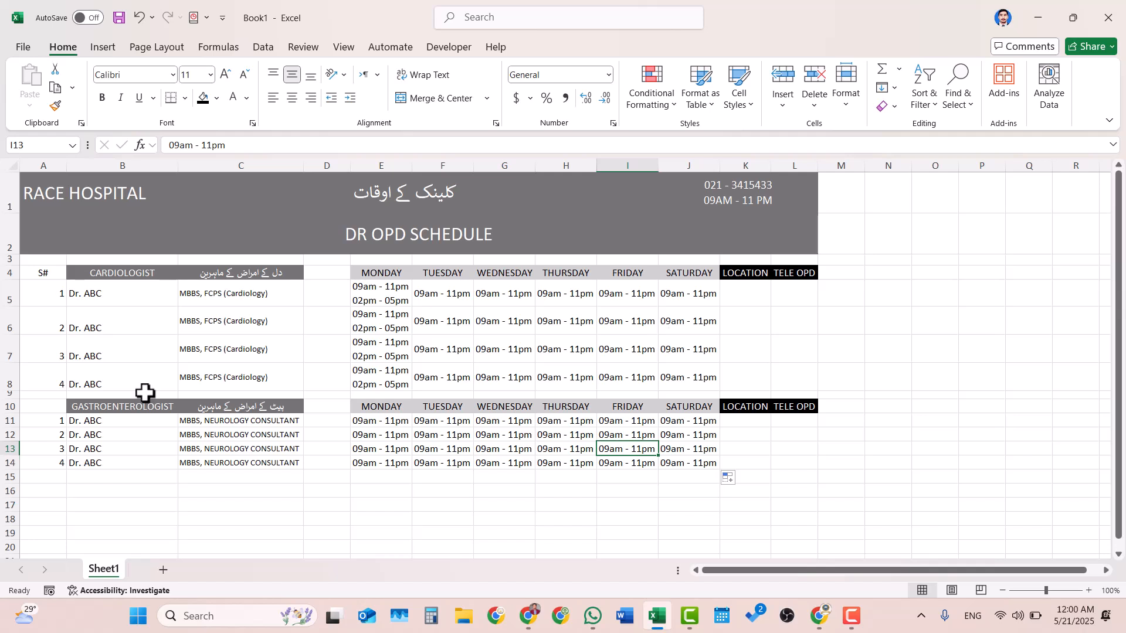
click(3, 478)
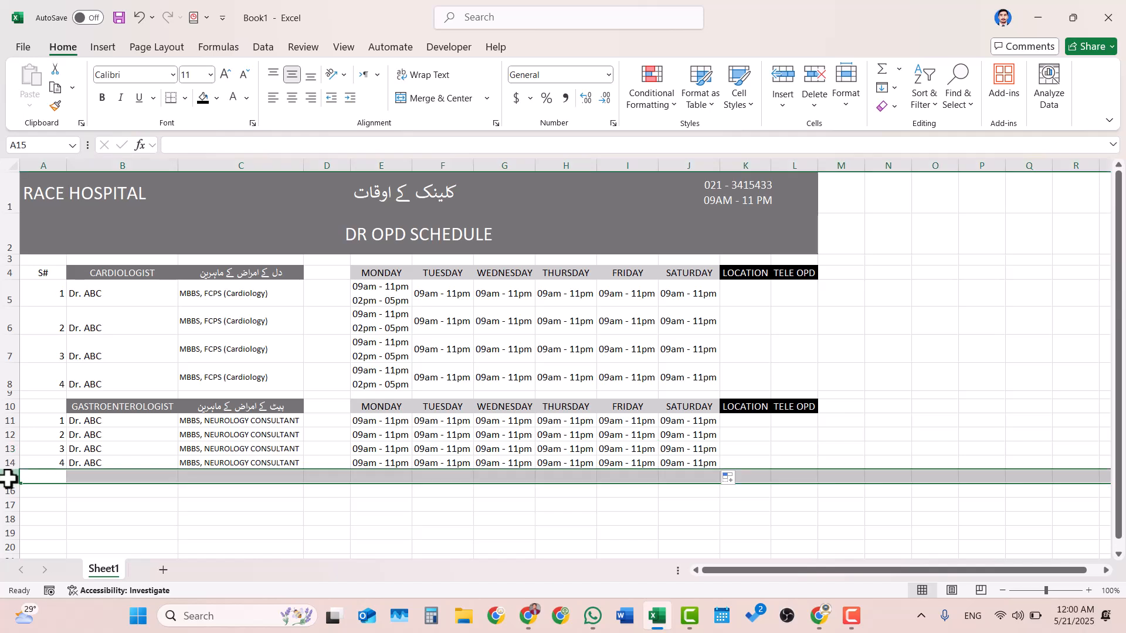
drag(6, 485, 6, 477)
- Copy the Gastroenterologist header row B10:L10 and paste it at B16 below the spacer row
drag(122, 405, 777, 407)
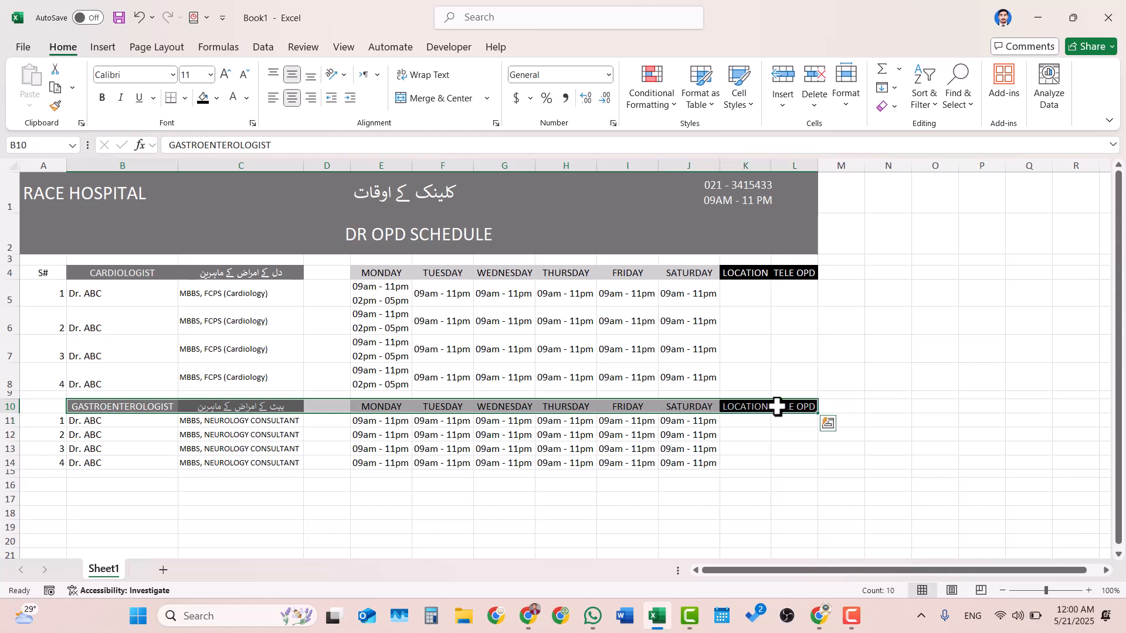
key(ctrl+c)
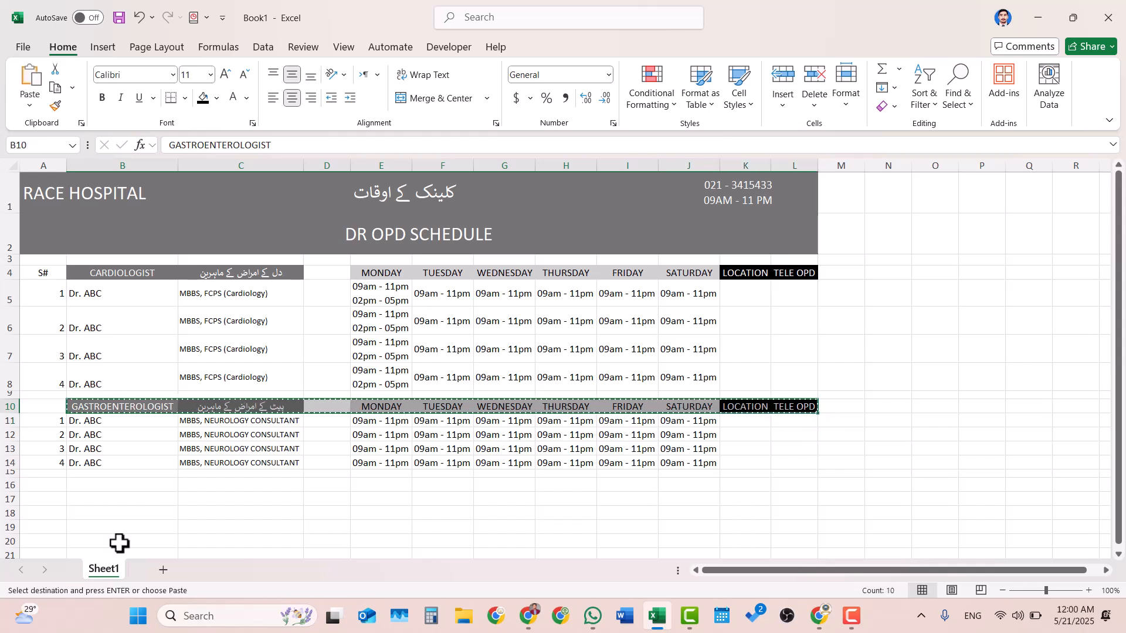
click(77, 487)
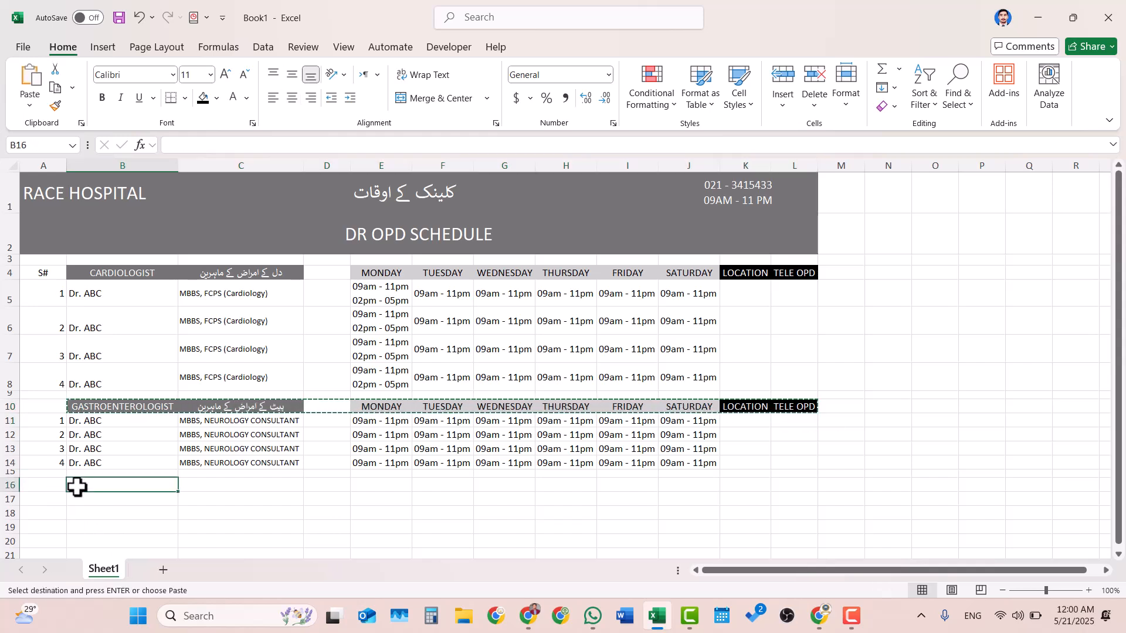
- Paste the copied section header row at B19 and again at B22
click(249, 529)
scroll(396, 456, down, 1)
scroll(398, 458, down, 1)
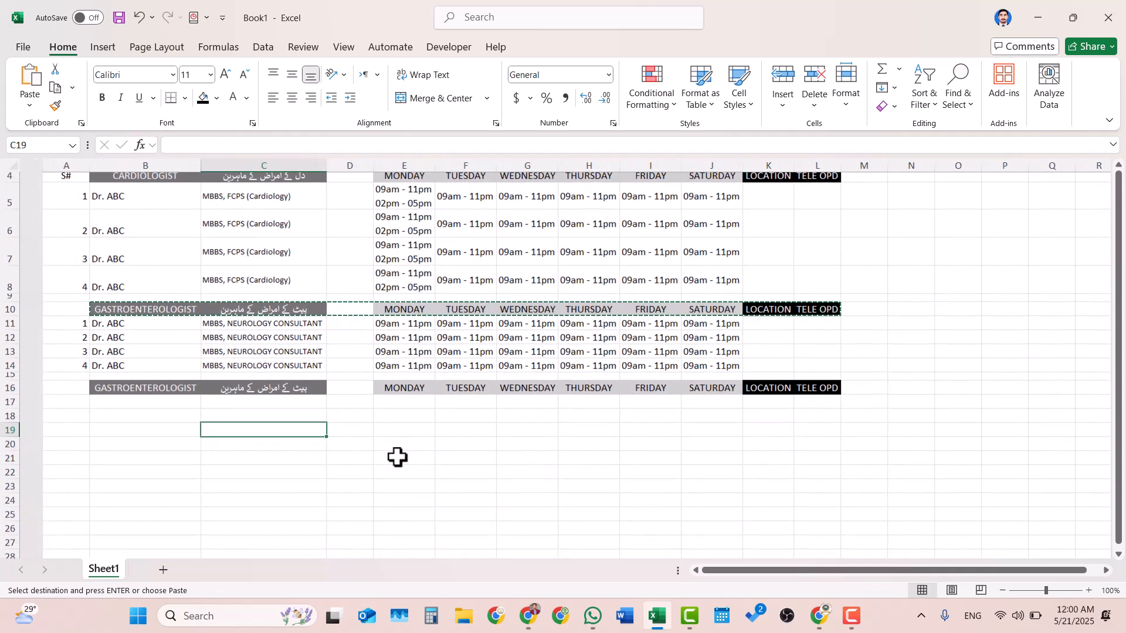
click(88, 431)
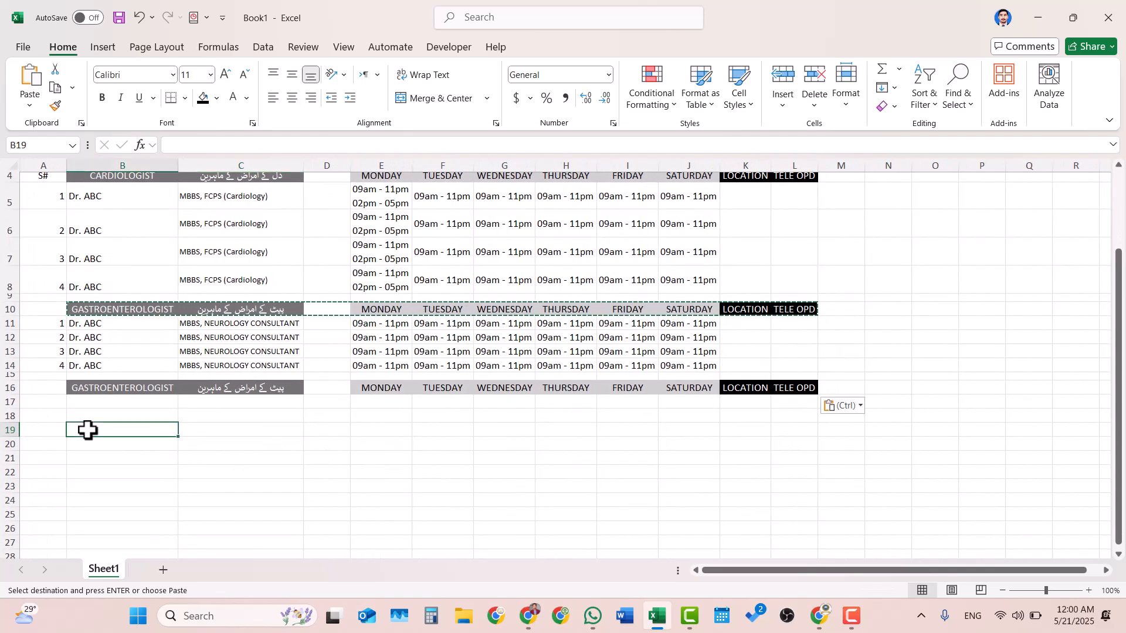
key(ctrl+v)
scroll(88, 430, down, 3)
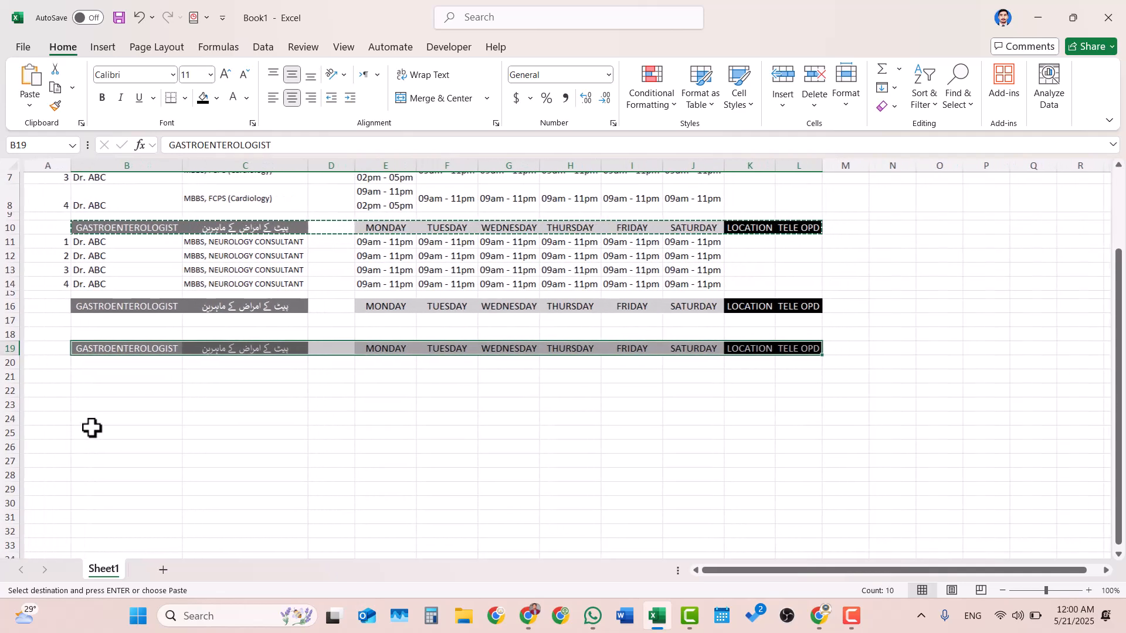
click(100, 391)
key(ctrl+v)
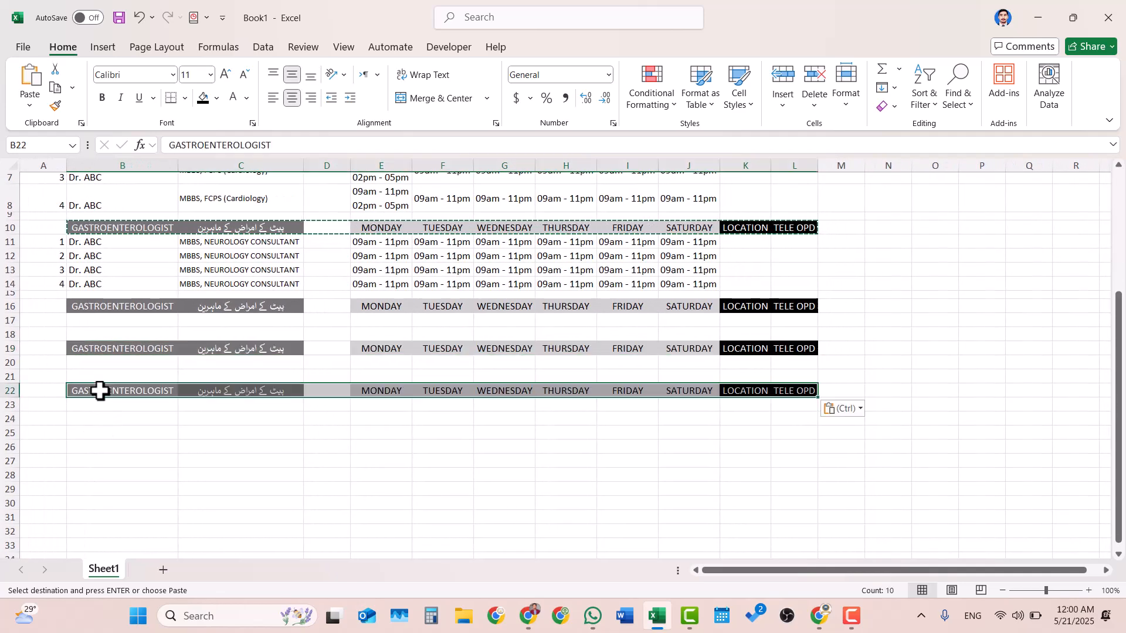
- Add two more copies of the section header row, at B25 and B29
click(111, 434)
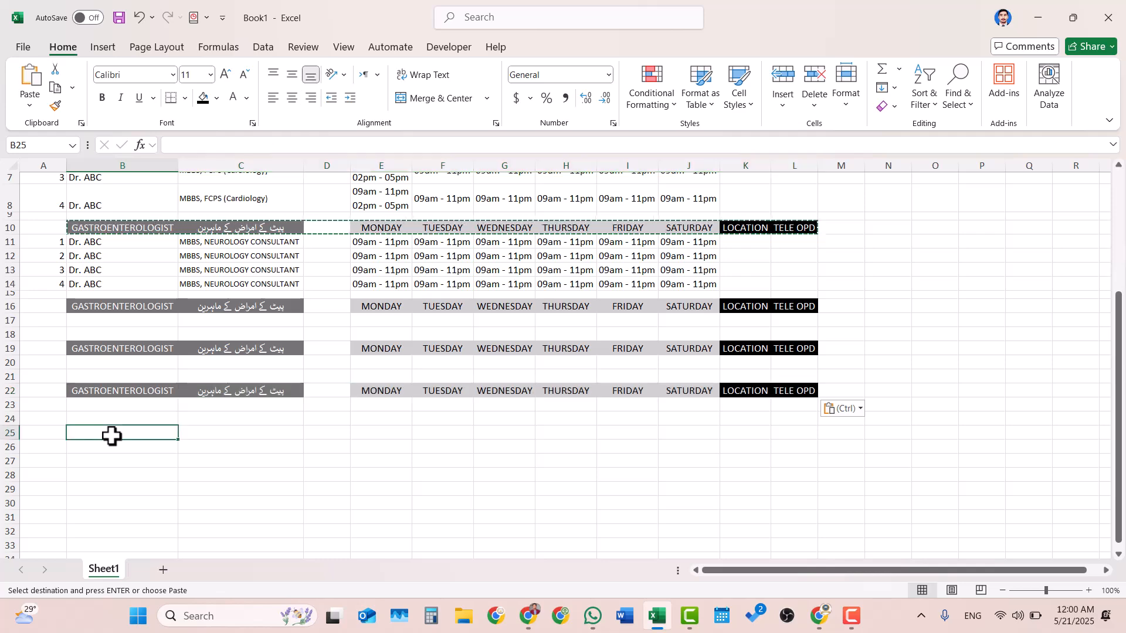
key(ctrl+v)
scroll(111, 435, down, 1)
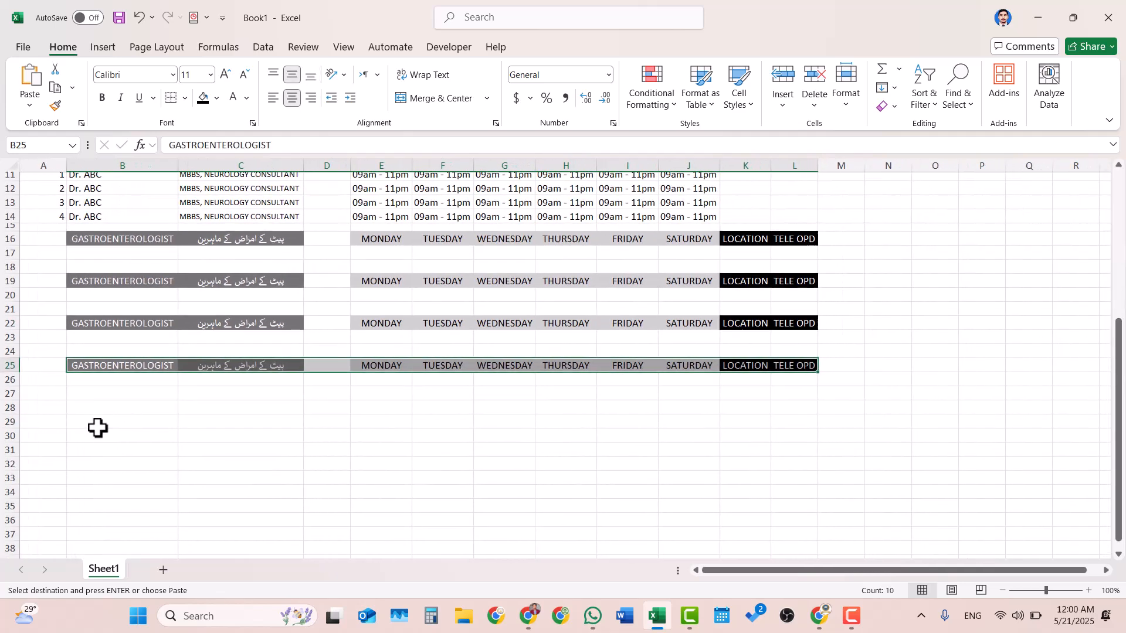
click(97, 428)
key(ctrl+v)
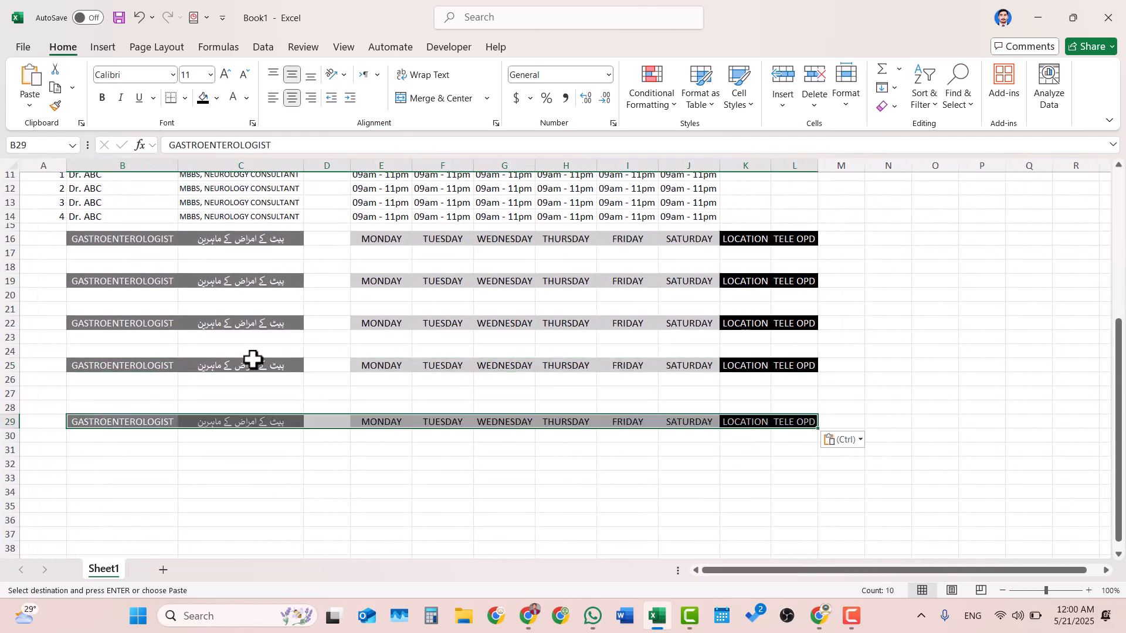
- Continue the repeated section headers by pasting the copied row at B32 and B36
ctrl+scroll(419, 337, down, 3)
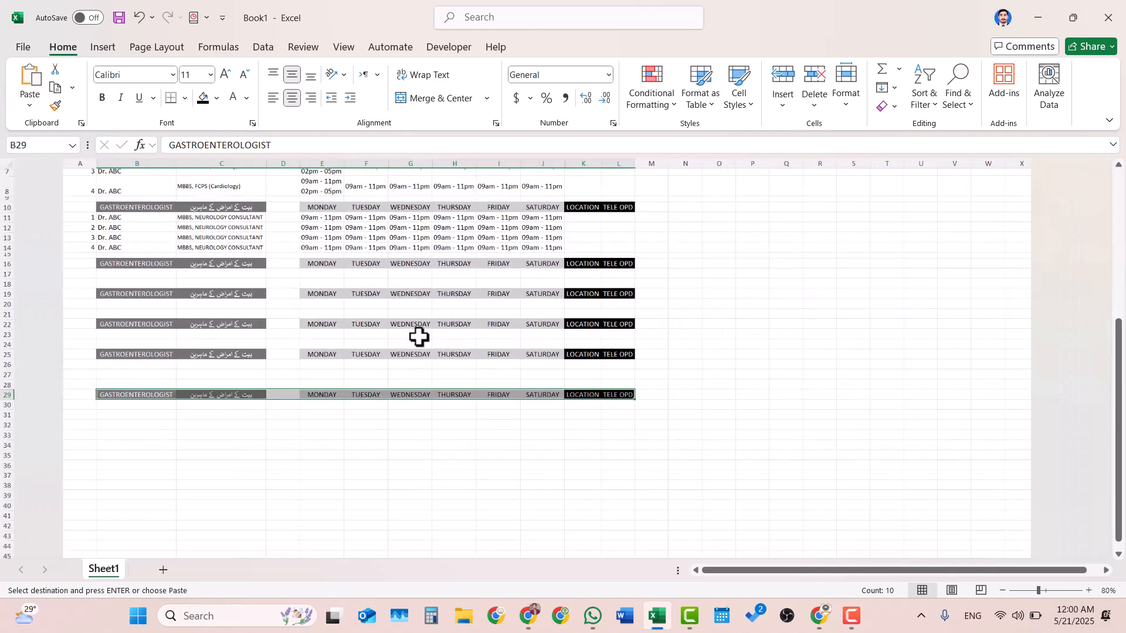
scroll(419, 336, up, 3)
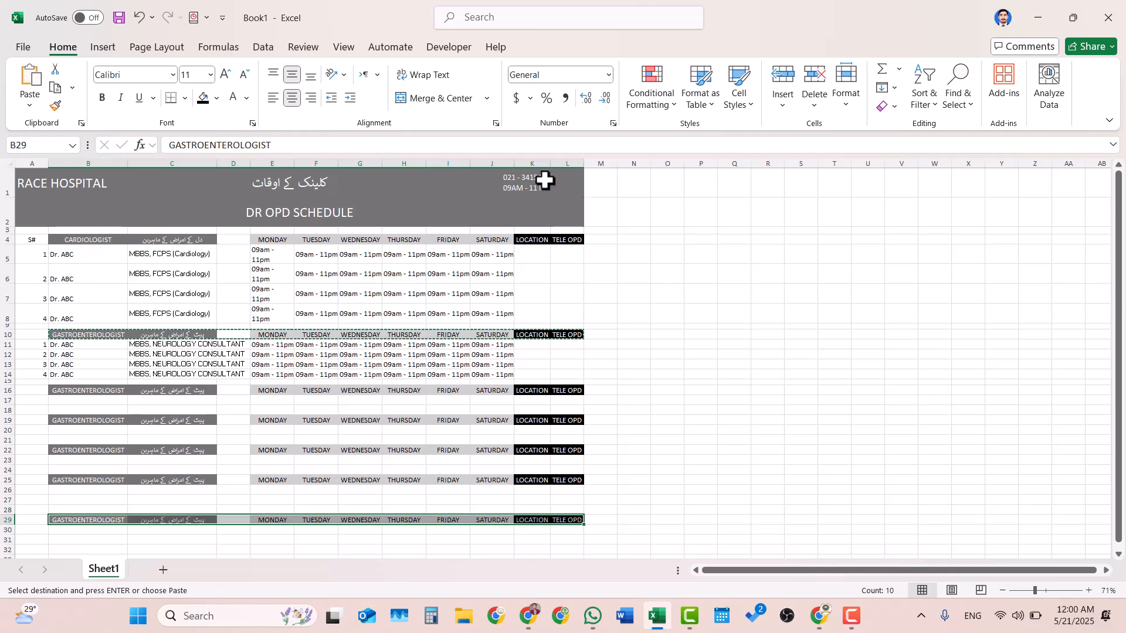
scroll(294, 462, down, 2)
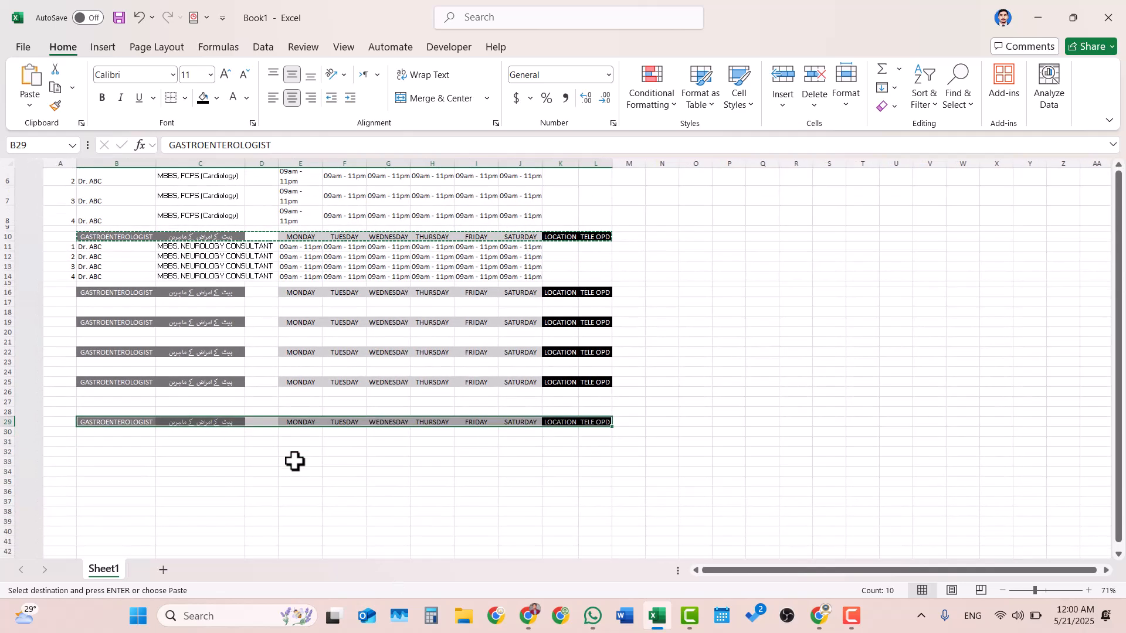
scroll(295, 462, down, 1)
click(114, 410)
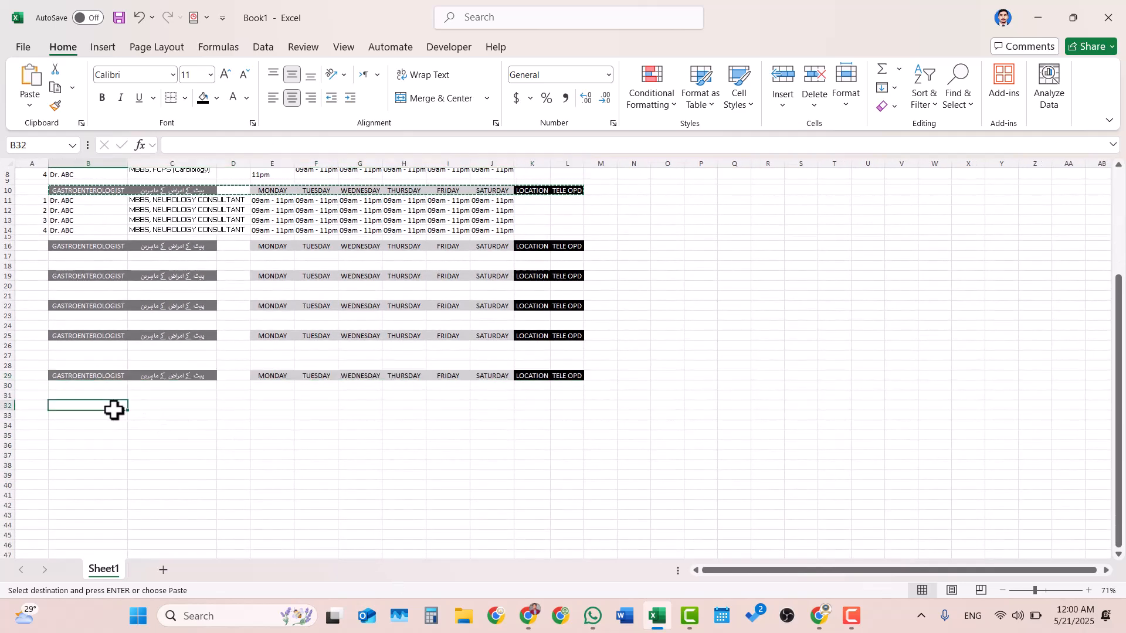
key(ctrl+v)
scroll(114, 410, down, 4)
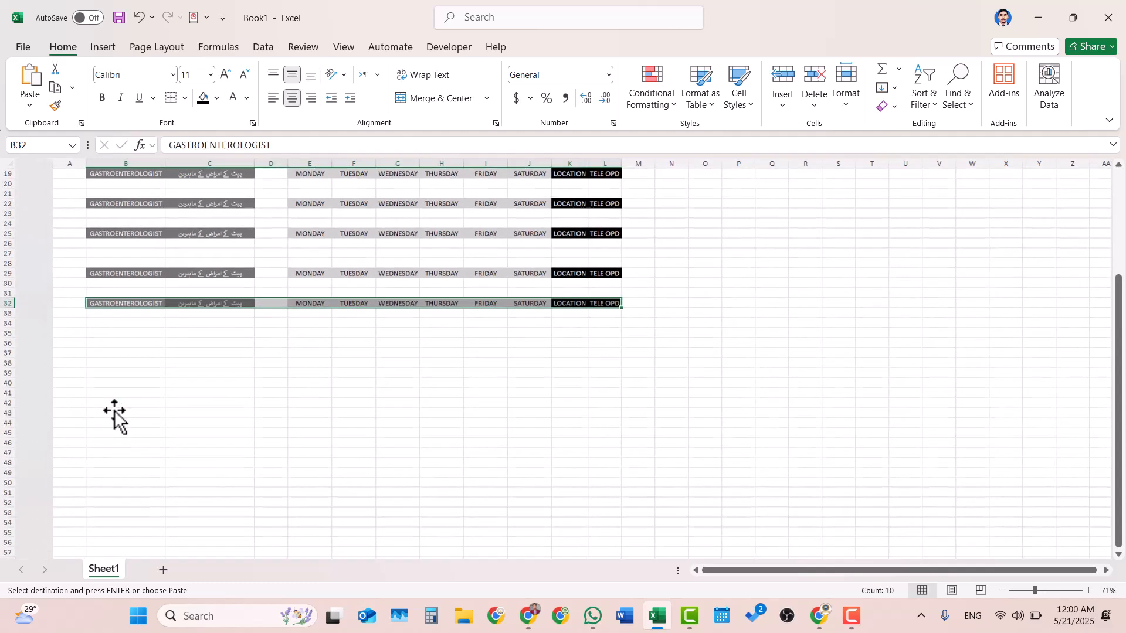
click(82, 346)
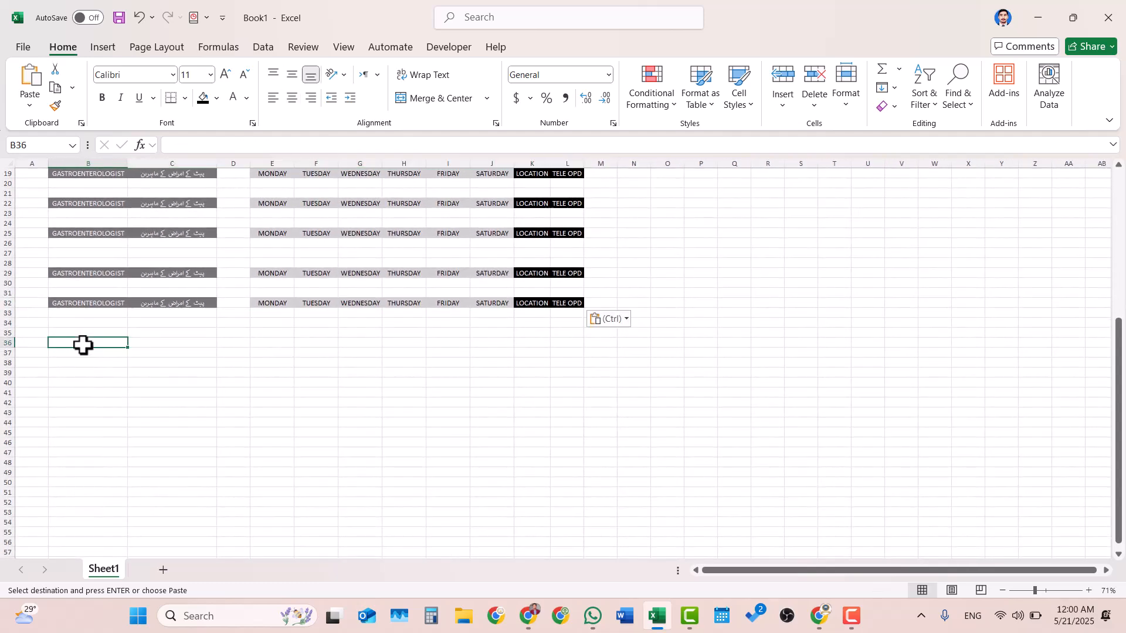
key(ctrl+v)
- Paste the section header row at B41 and B45 to complete the section placeholders
scroll(84, 352, down, 2)
drag(71, 273, 71, 333)
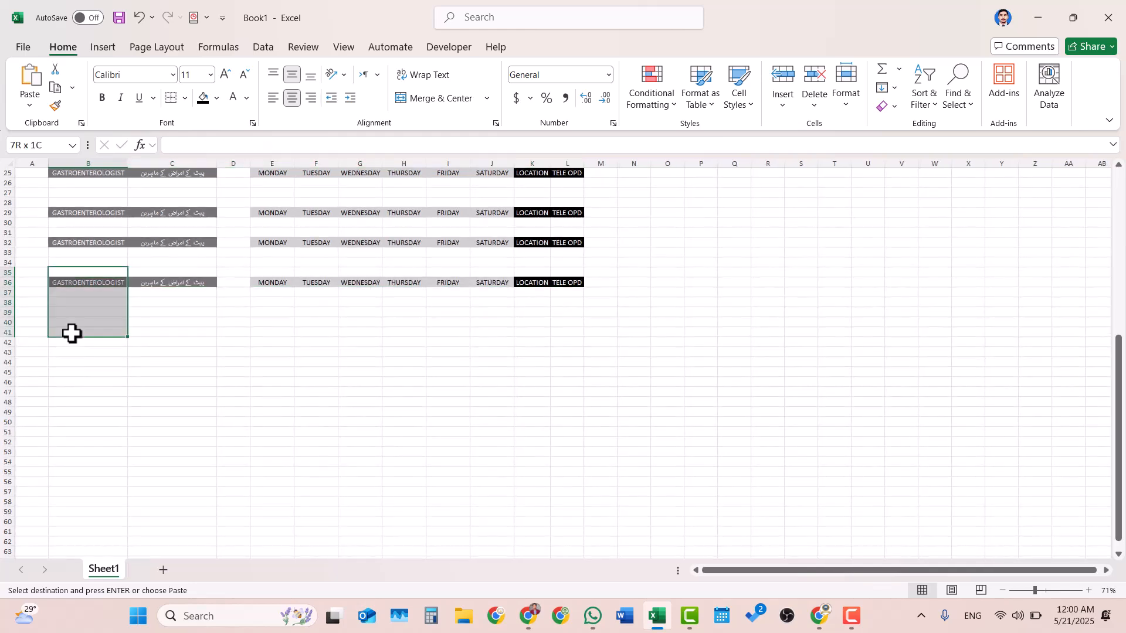
key(ctrl+v)
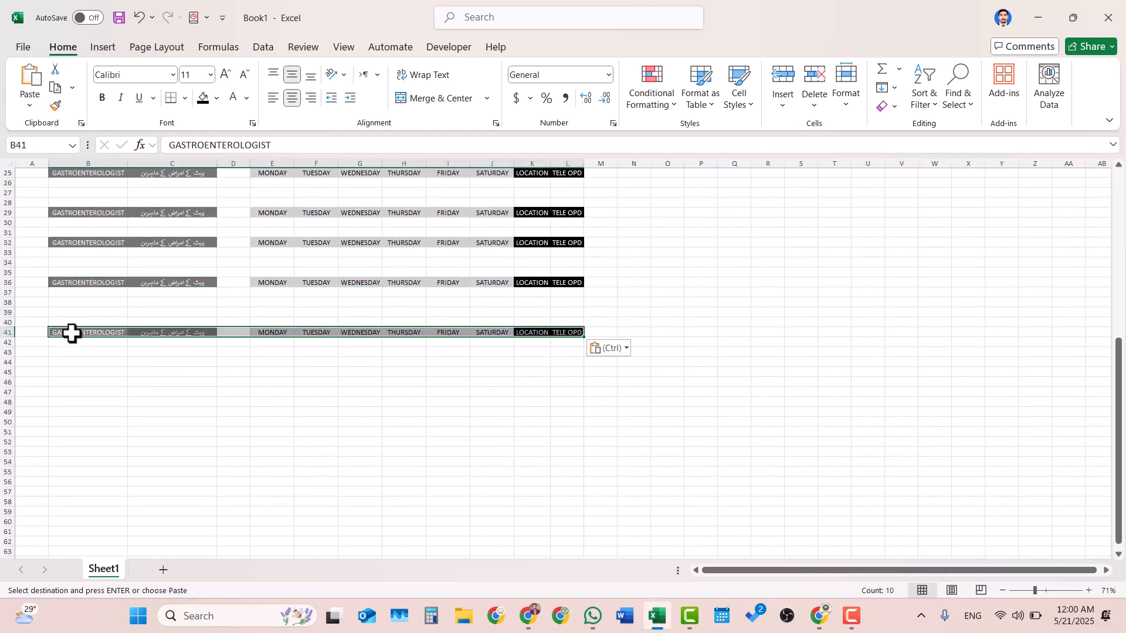
scroll(71, 333, down, 3)
click(89, 284)
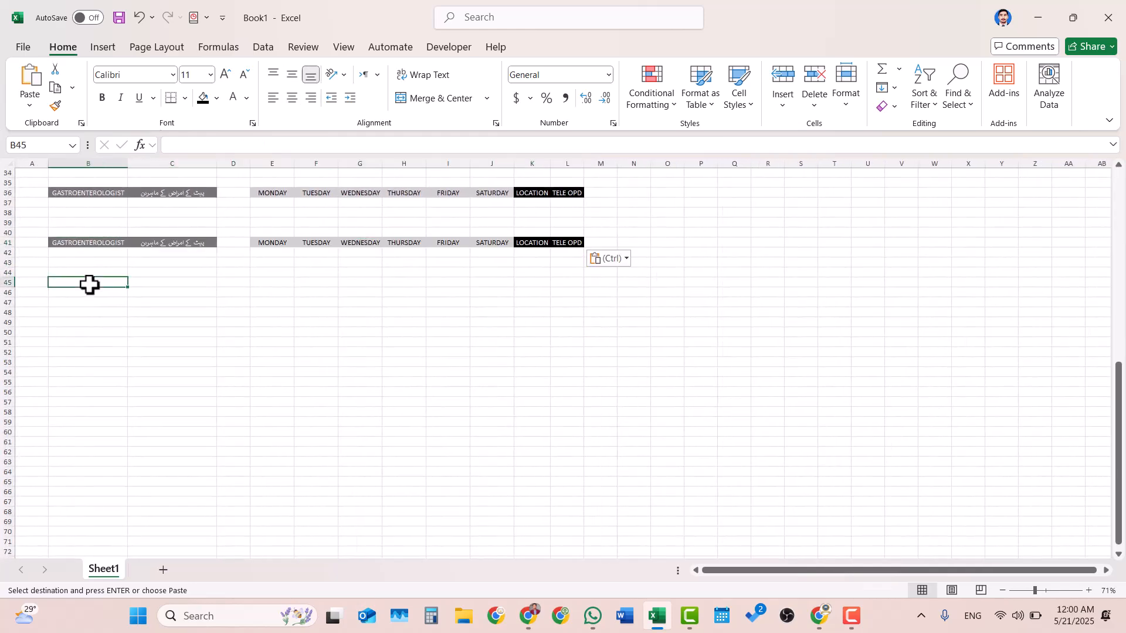
key(ctrl+v)
- Set the print area to the whole schedule, A1:L45
scroll(328, 290, down, 2)
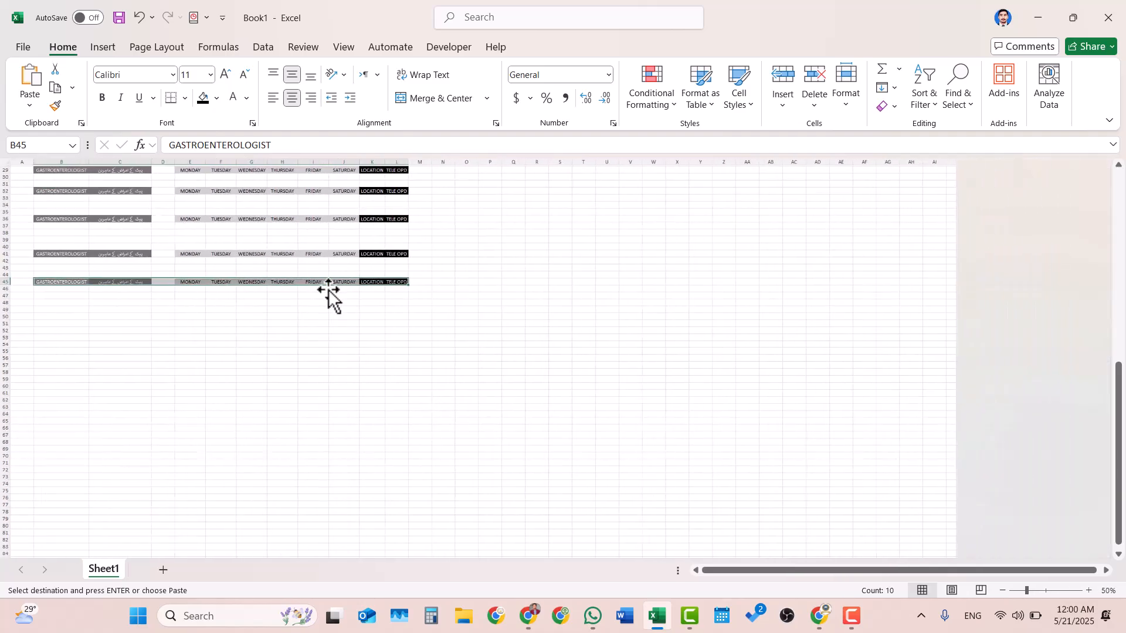
scroll(329, 290, up, 8)
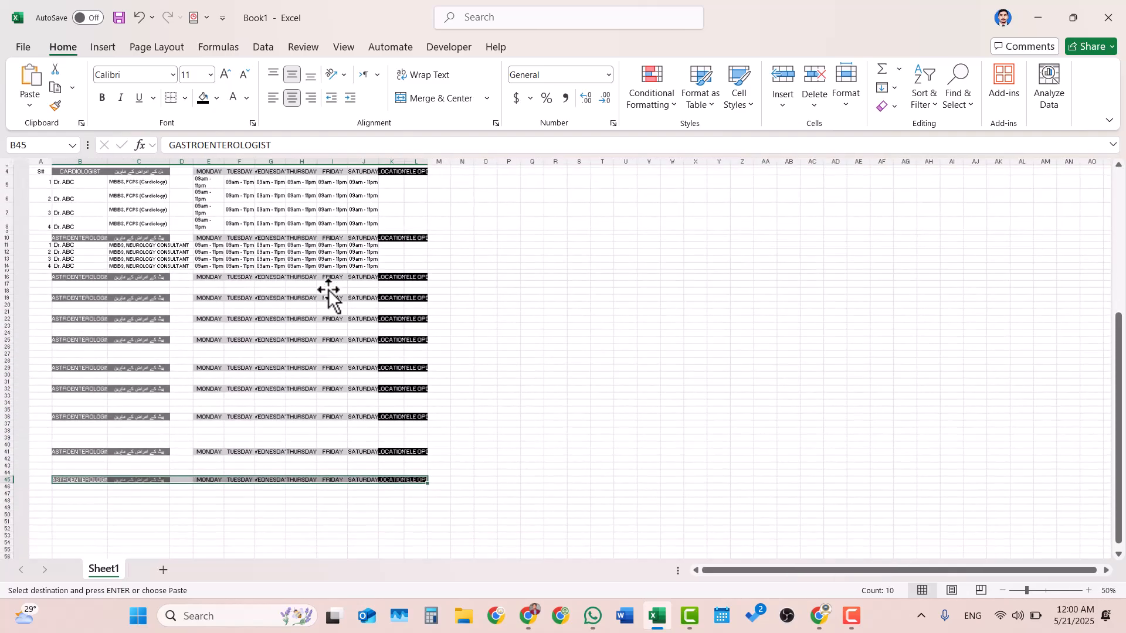
scroll(329, 293, up, 2)
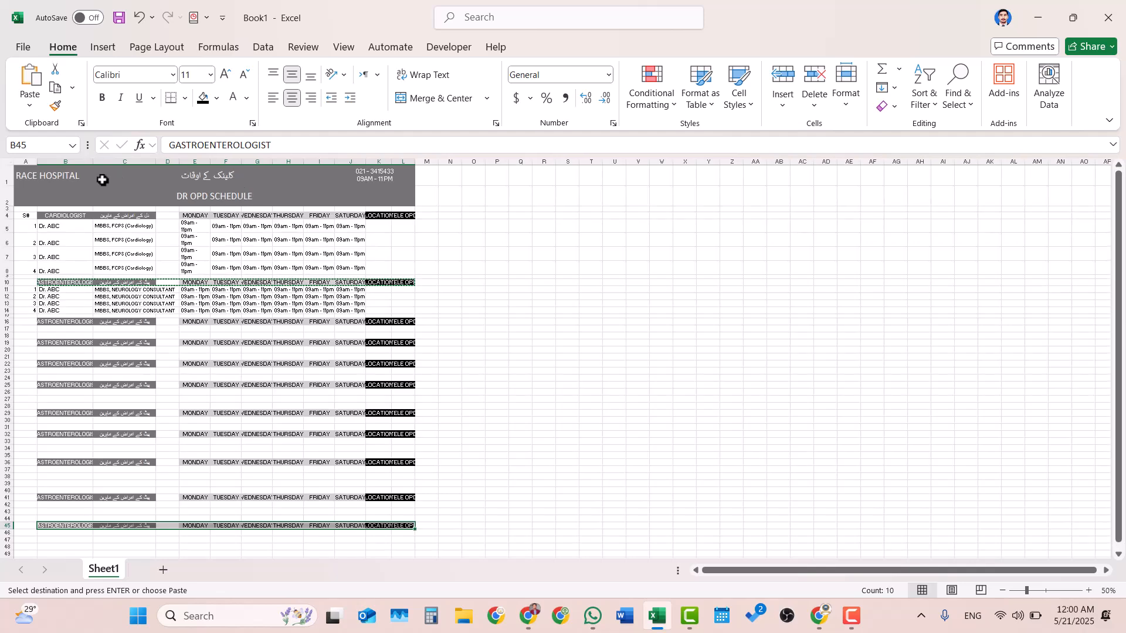
click(103, 180)
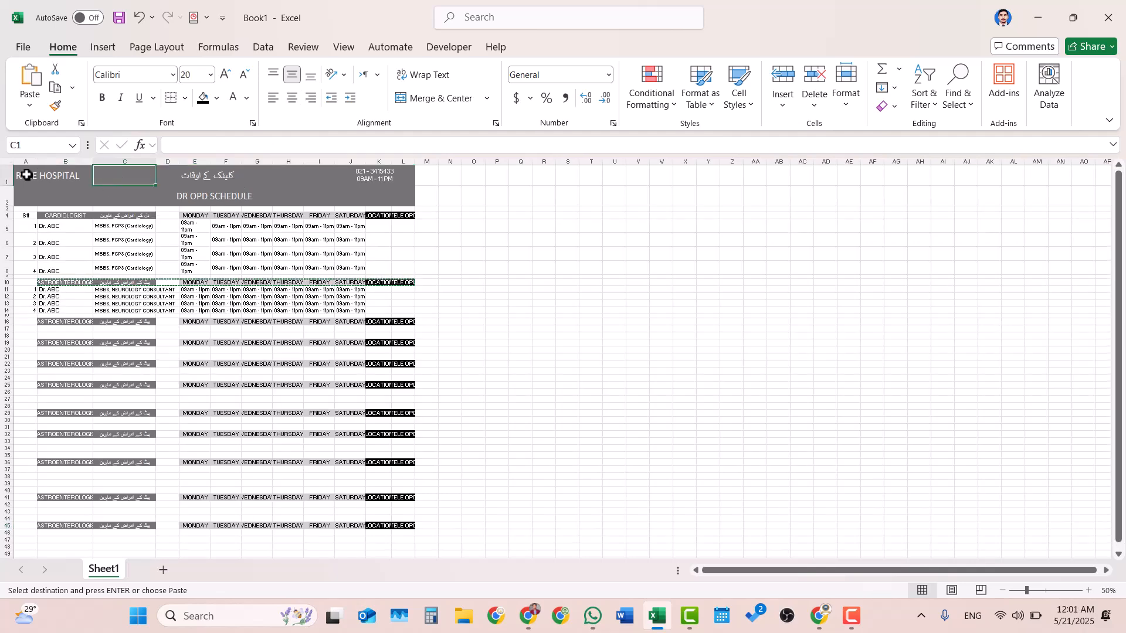
drag(26, 174, 407, 486)
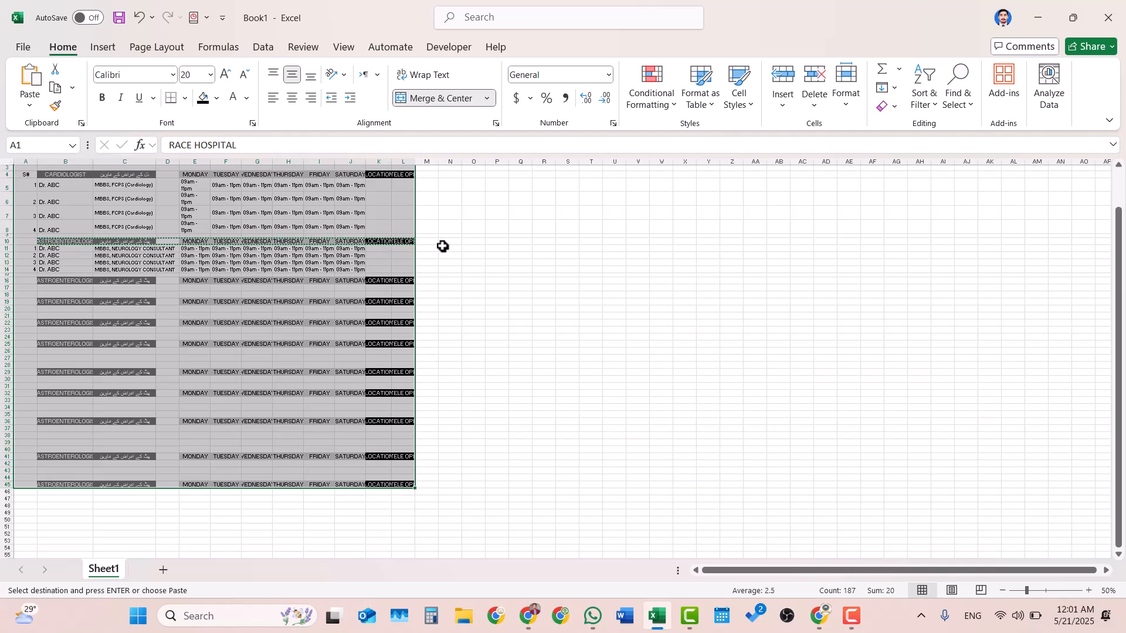
click(174, 51)
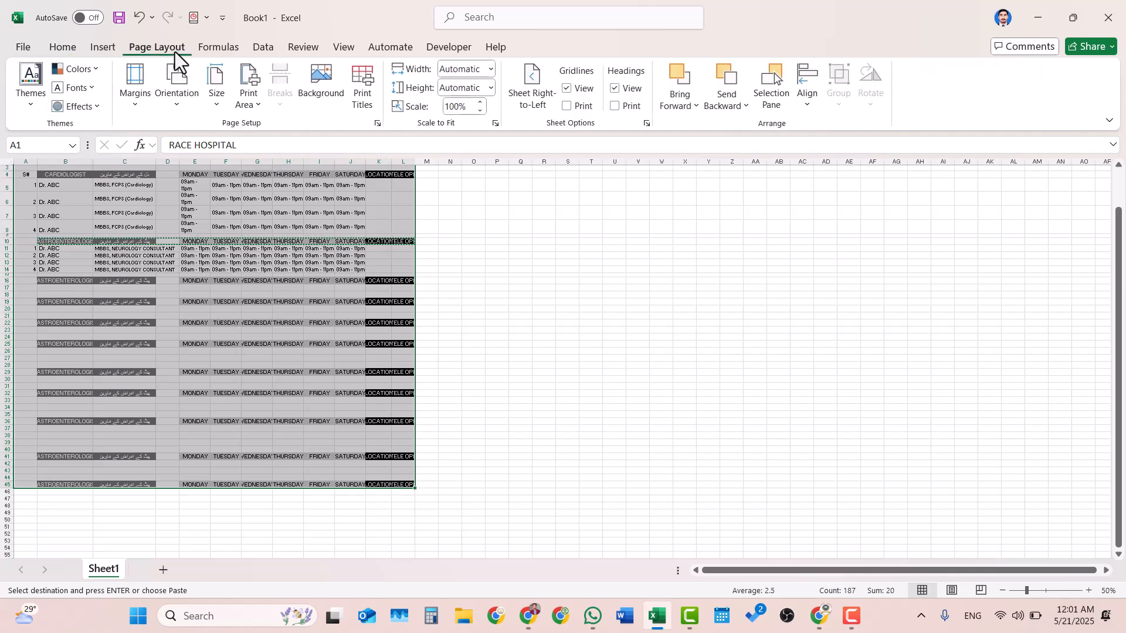
click(245, 94)
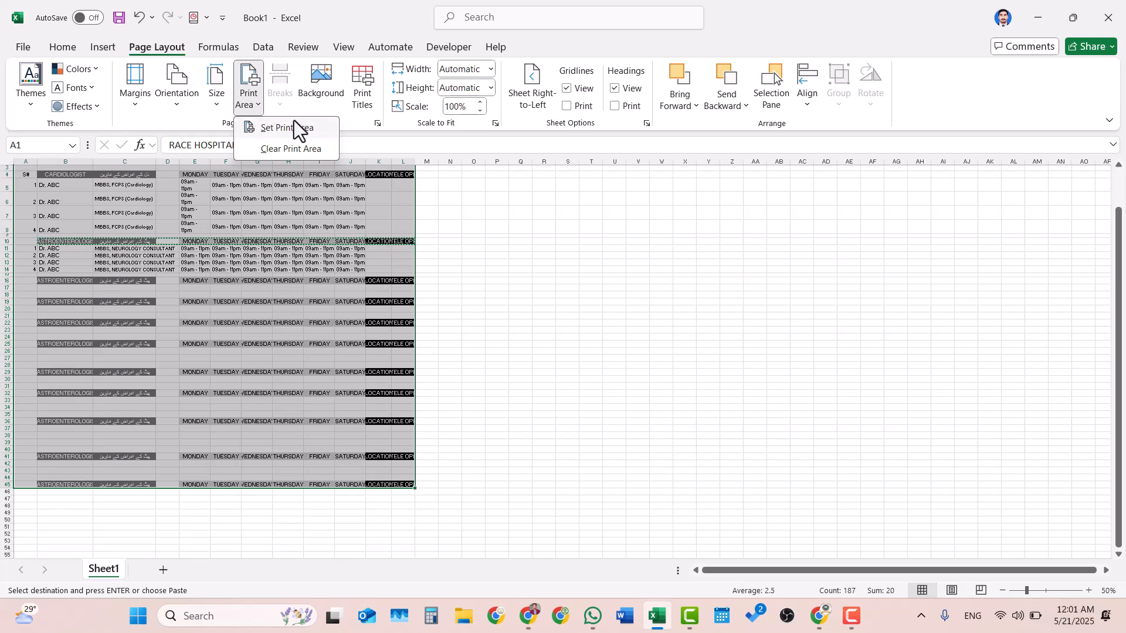
click(312, 125)
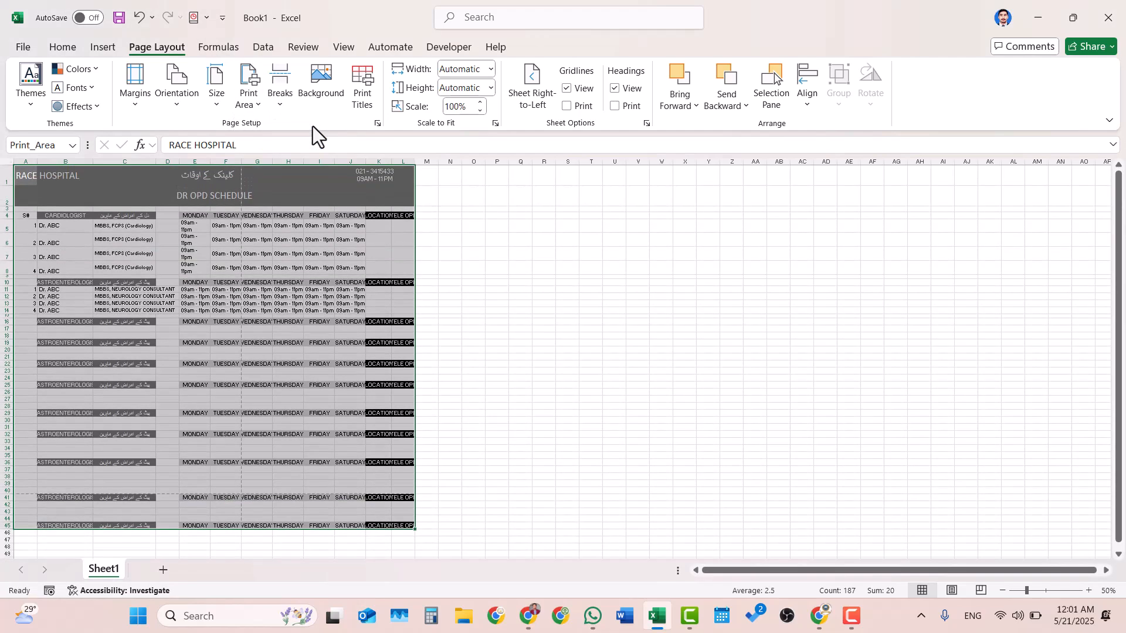
- Open the print preview and set the paper size to A4
key(ctrl+p)
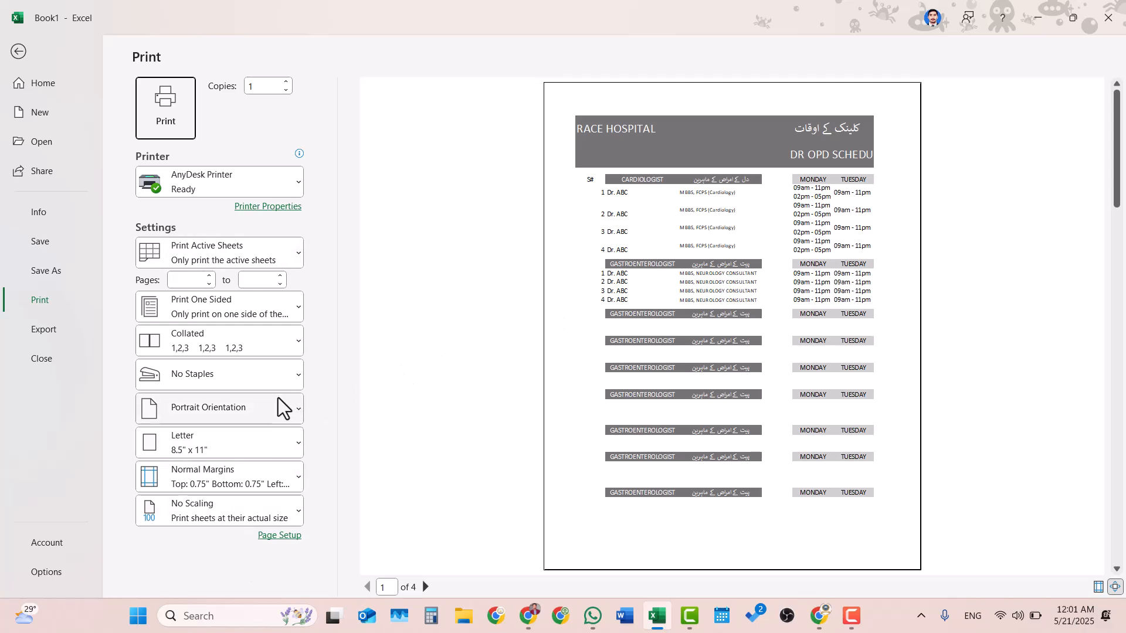
click(265, 446)
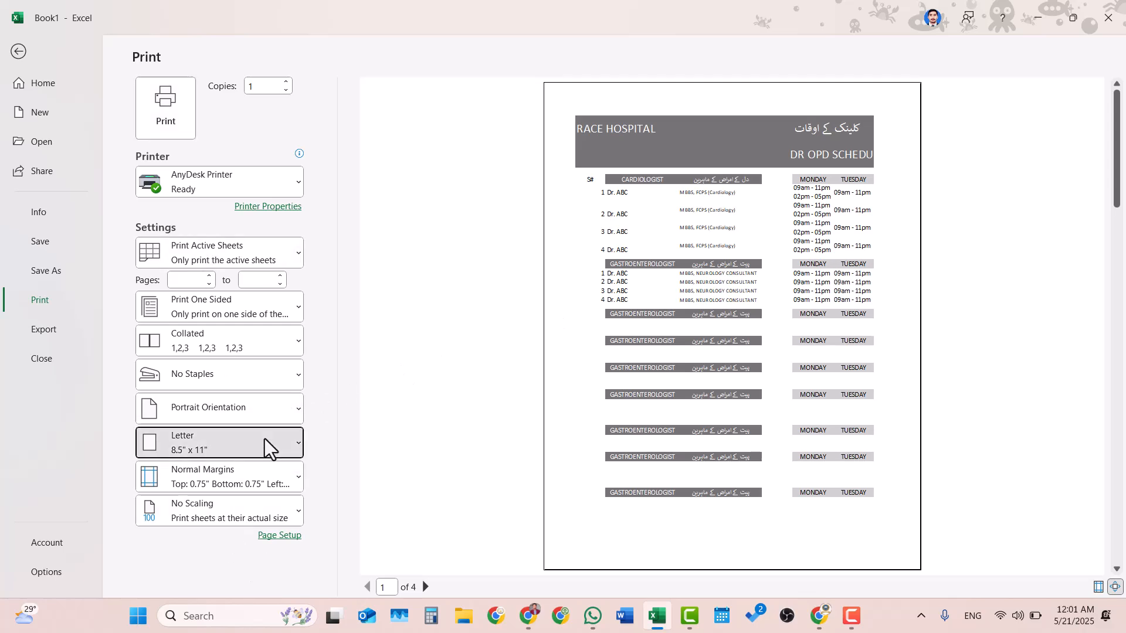
click(219, 251)
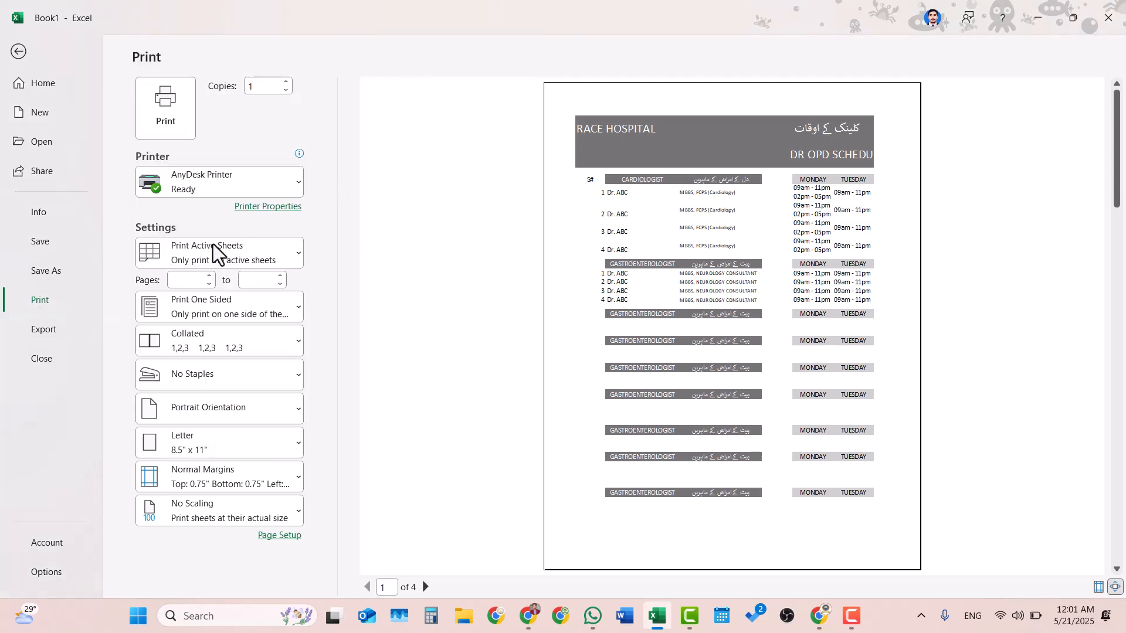
- Scale the printout to fit the sheet on one page with narrow margins, and return to the worksheet
click(194, 515)
click(253, 381)
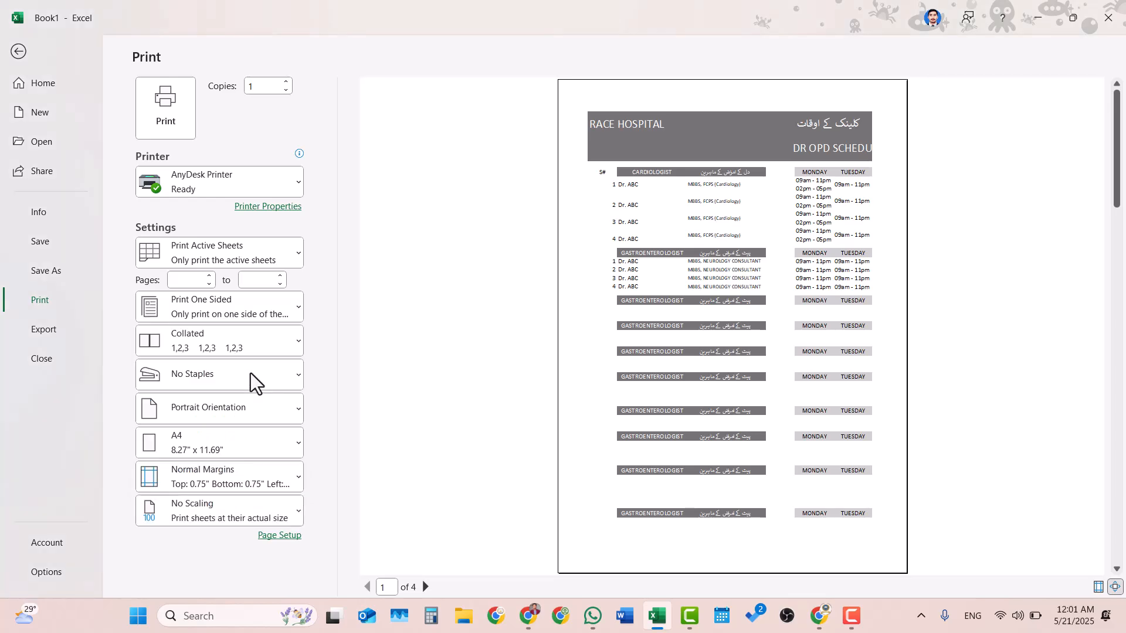
click(233, 484)
click(212, 396)
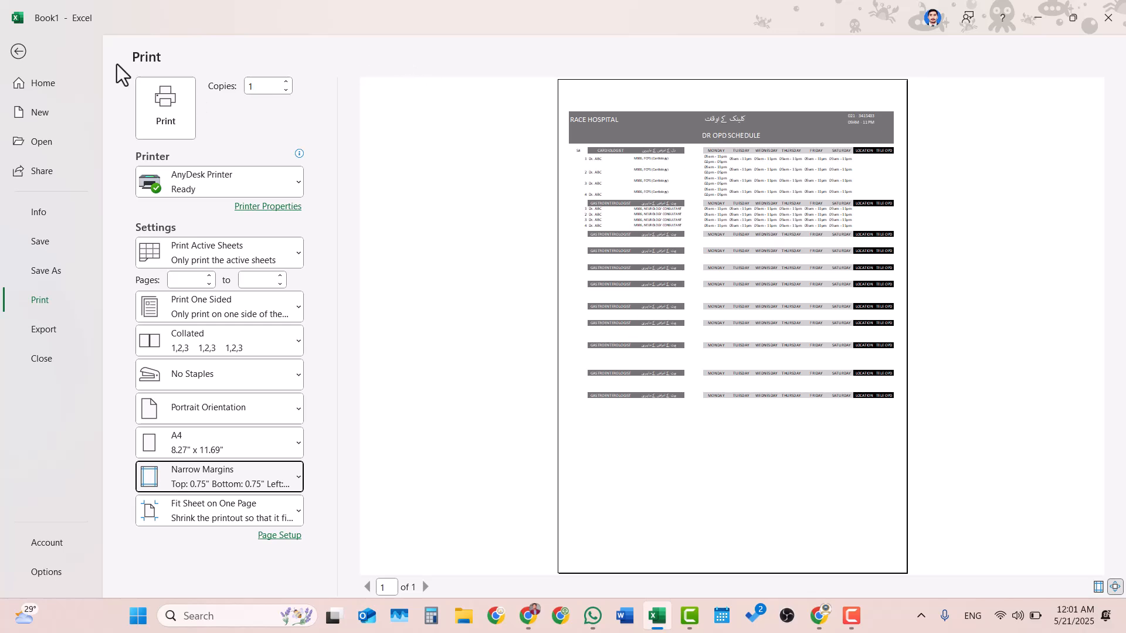
click(18, 52)
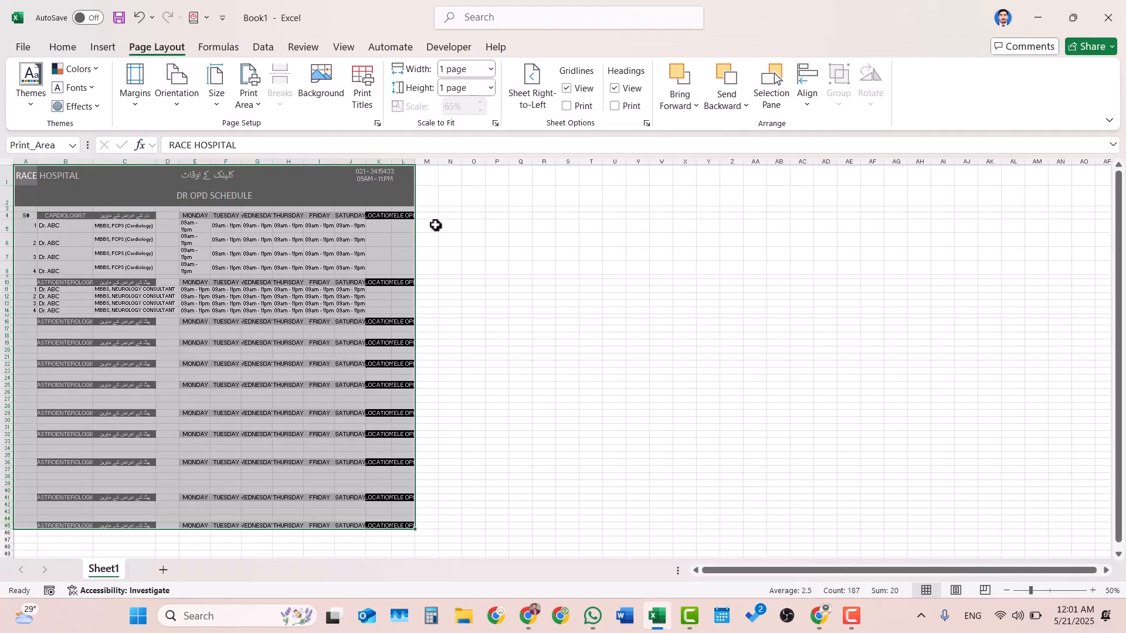
- Review the schedule's title rows, doctor qualifications, weekday headings and clinic timings in the Cardiologist and Gastroenterologist sections
scroll(286, 238, up, 5)
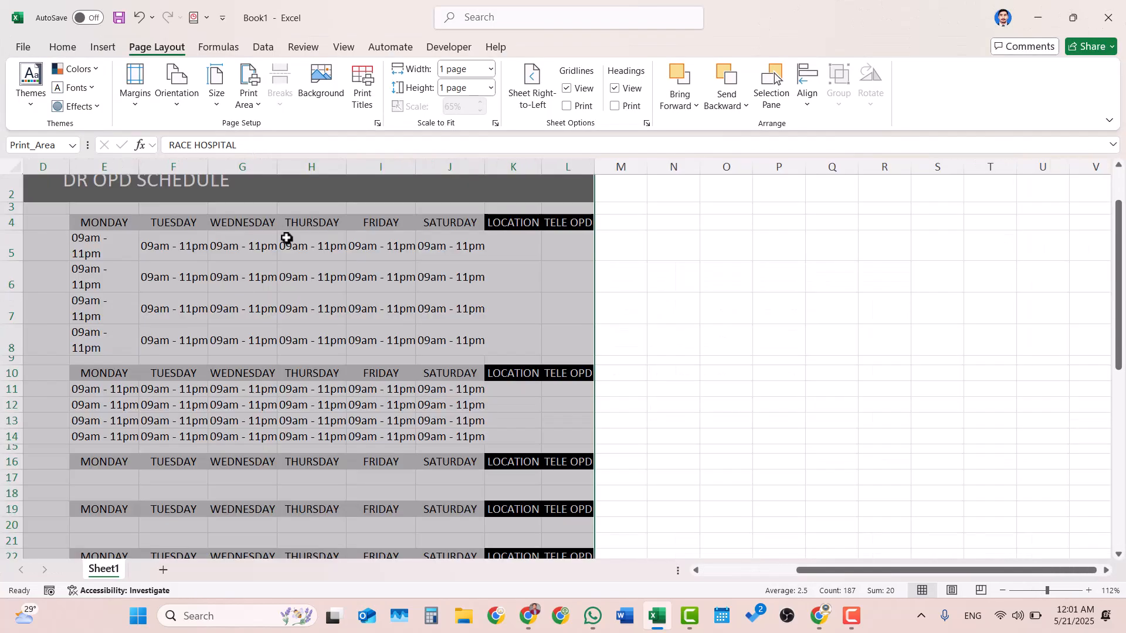
scroll(286, 238, left, 5)
scroll(286, 238, up, 2)
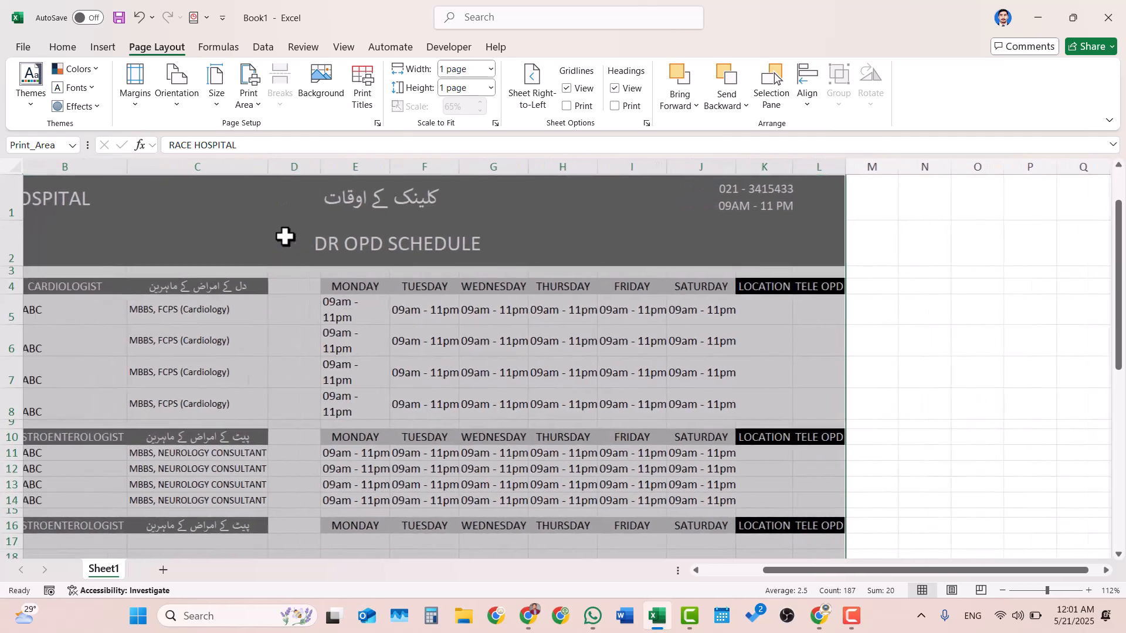
scroll(285, 237, left, 2)
click(392, 331)
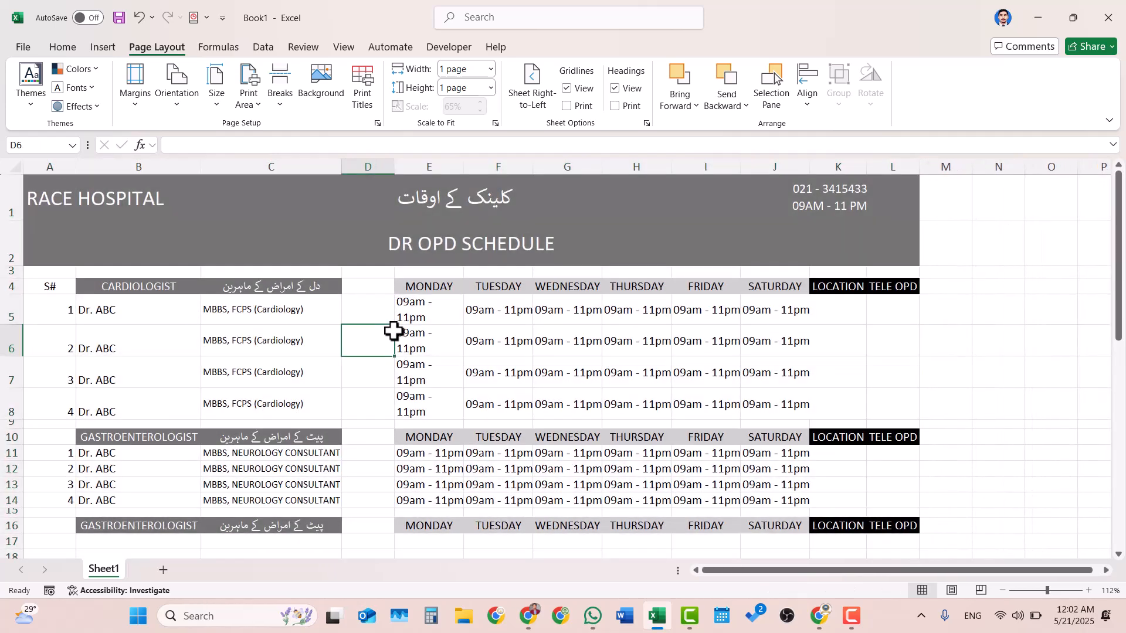
click(437, 251)
click(62, 48)
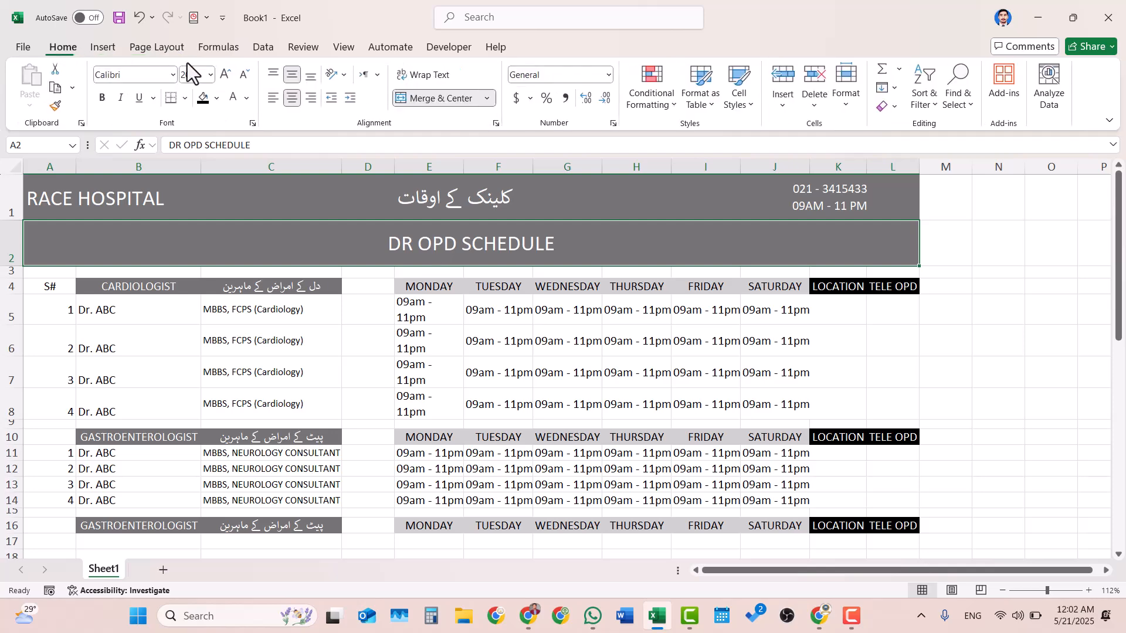
click(297, 317)
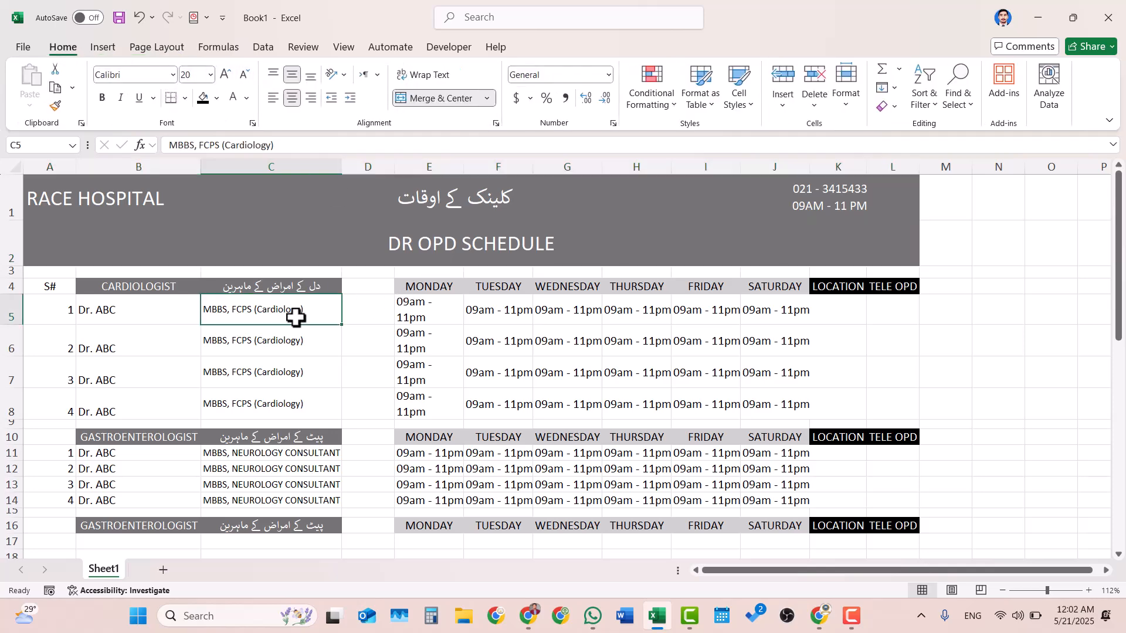
click(271, 412)
click(489, 408)
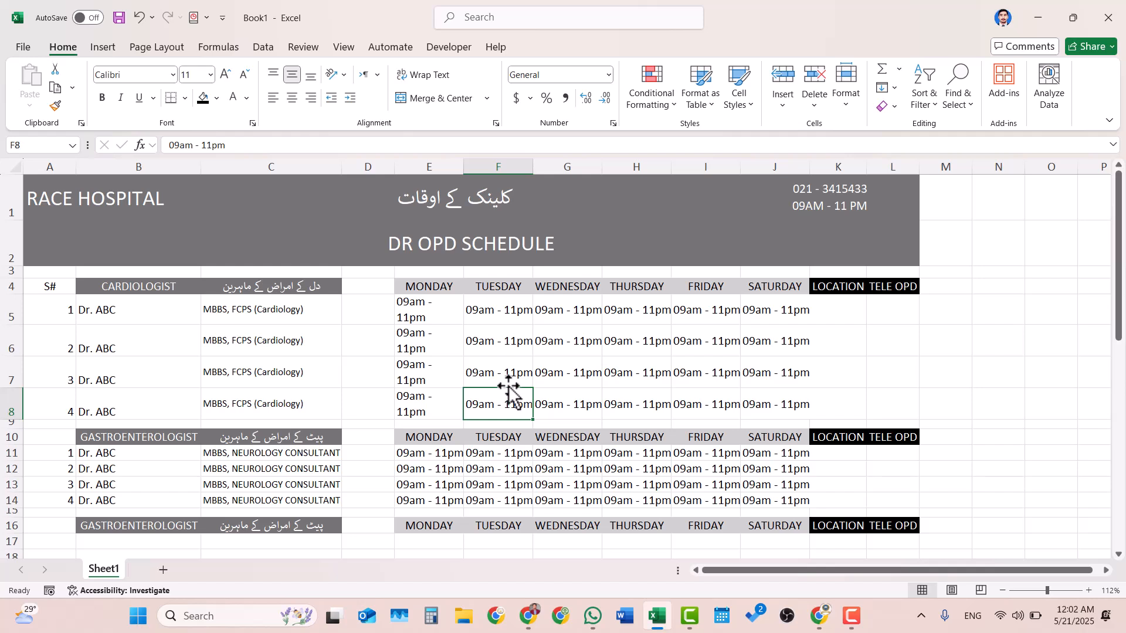
click(604, 378)
click(521, 289)
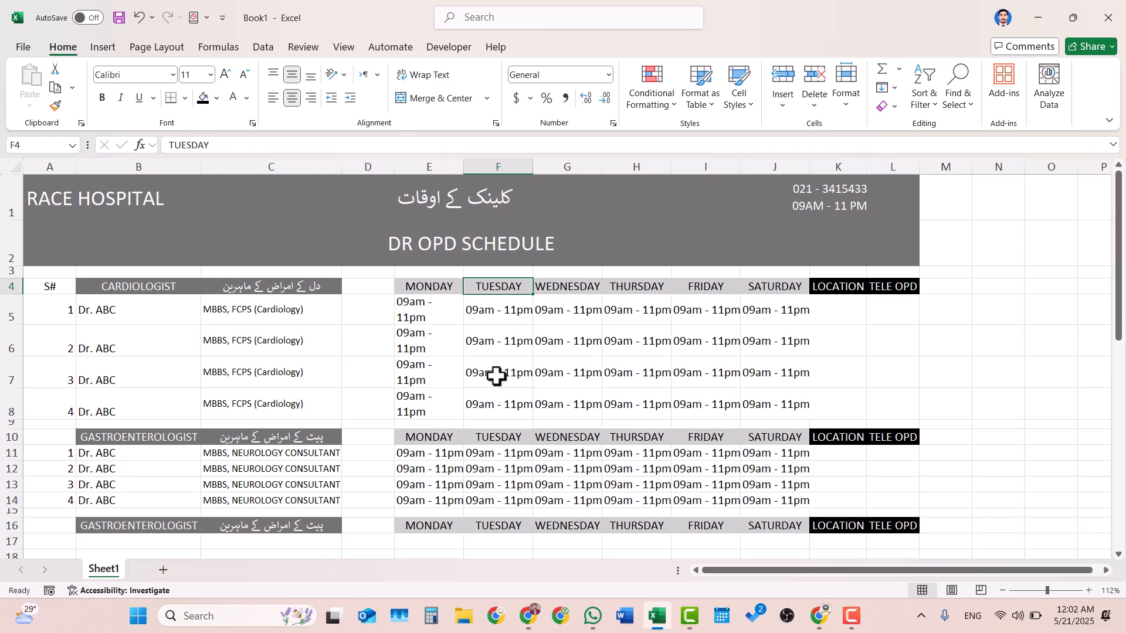
ctrl+scroll(496, 376, down, 3)
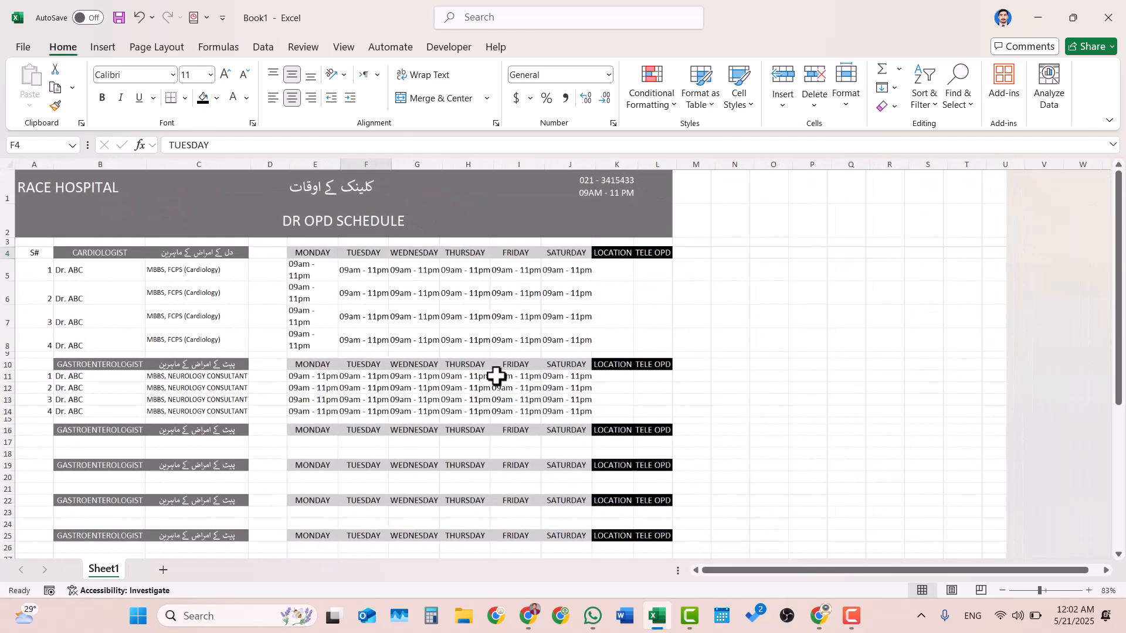